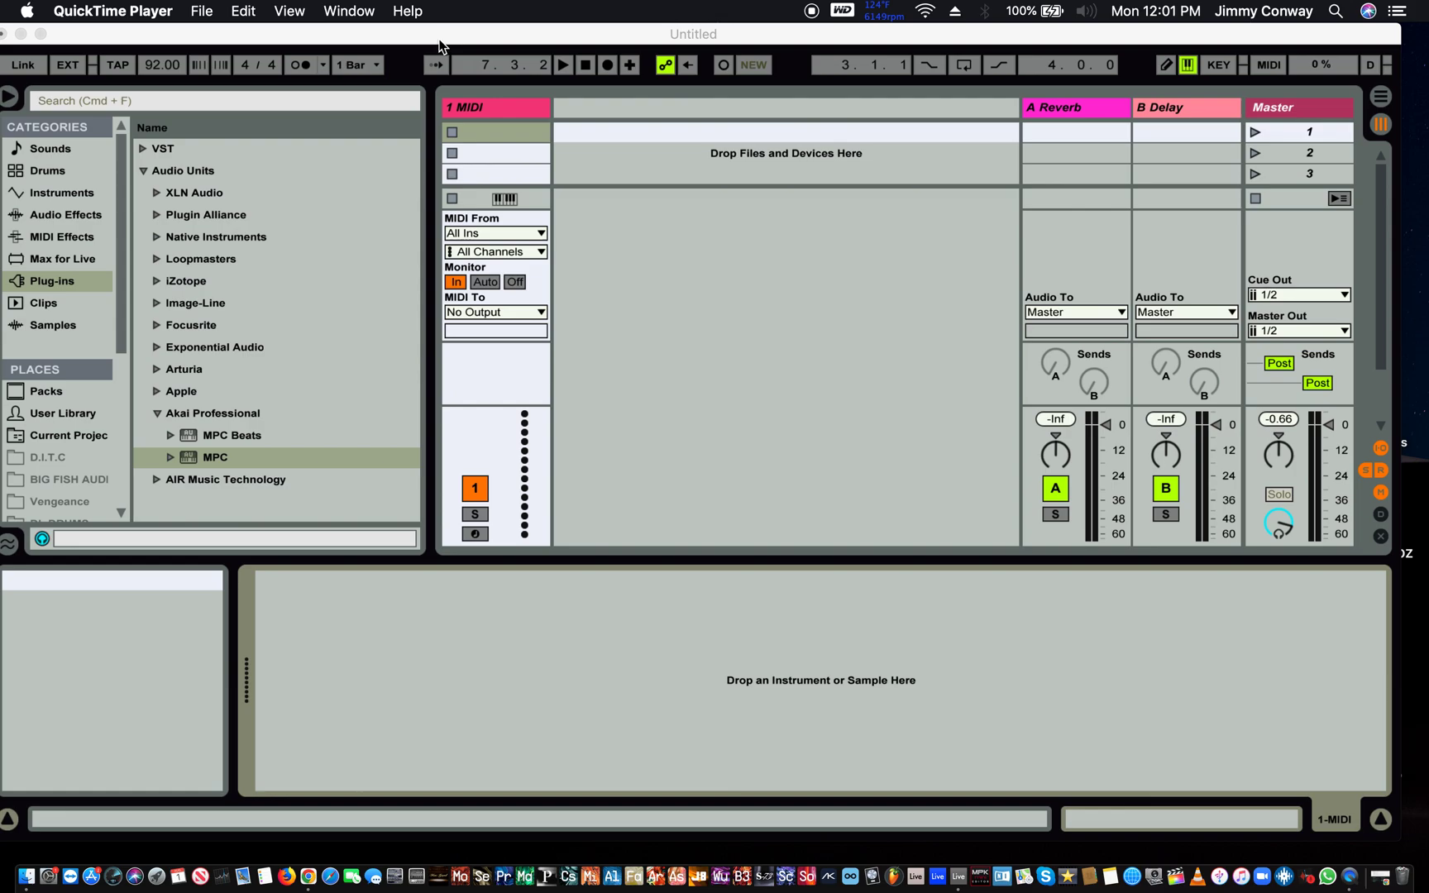
- Load the Akai Professional MPC plug-in from the browser onto the 1 MIDI track
right_click(594, 110)
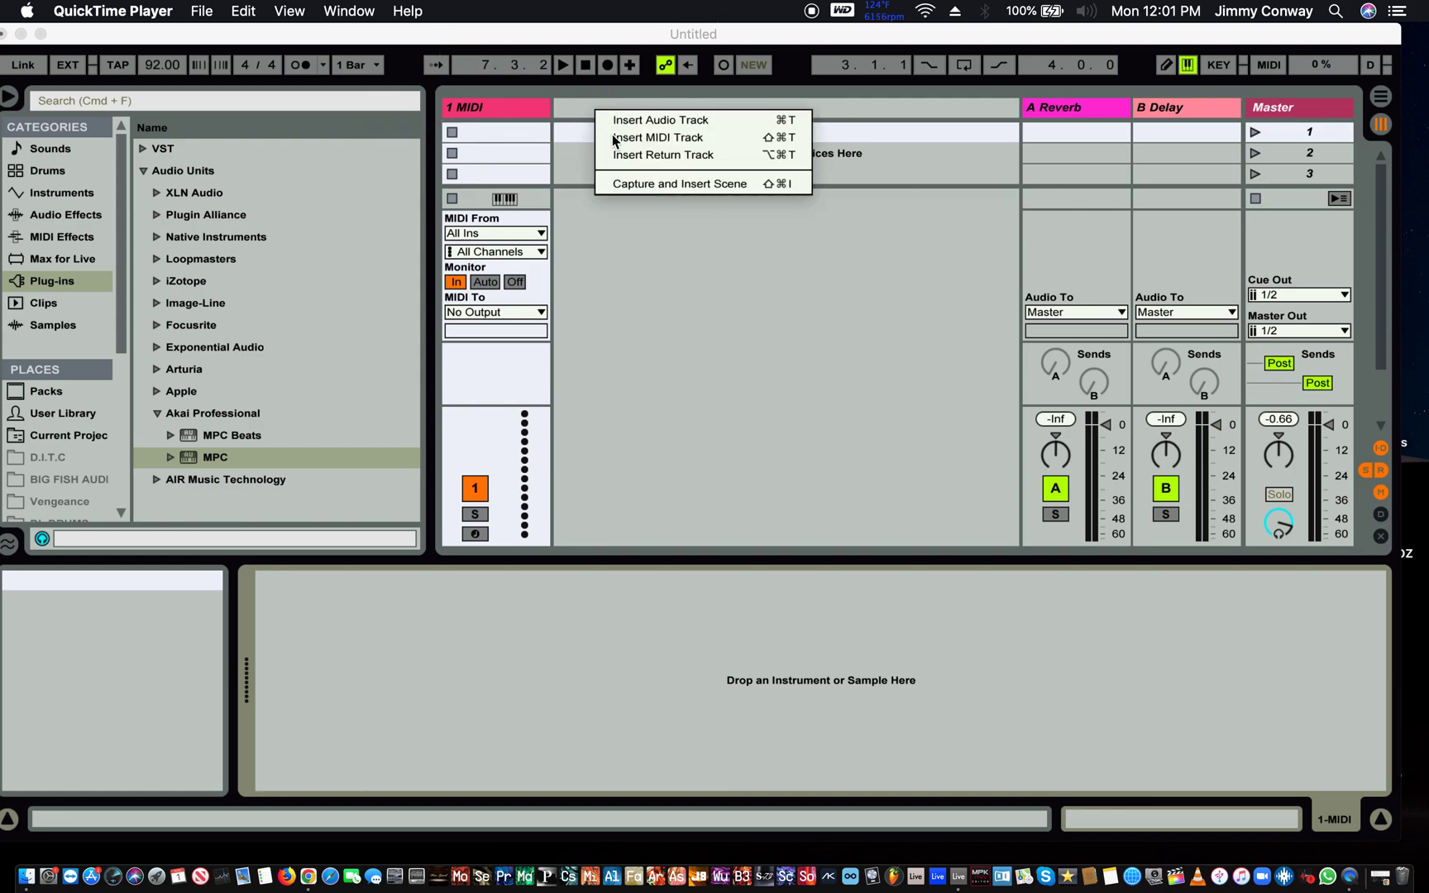
click(446, 88)
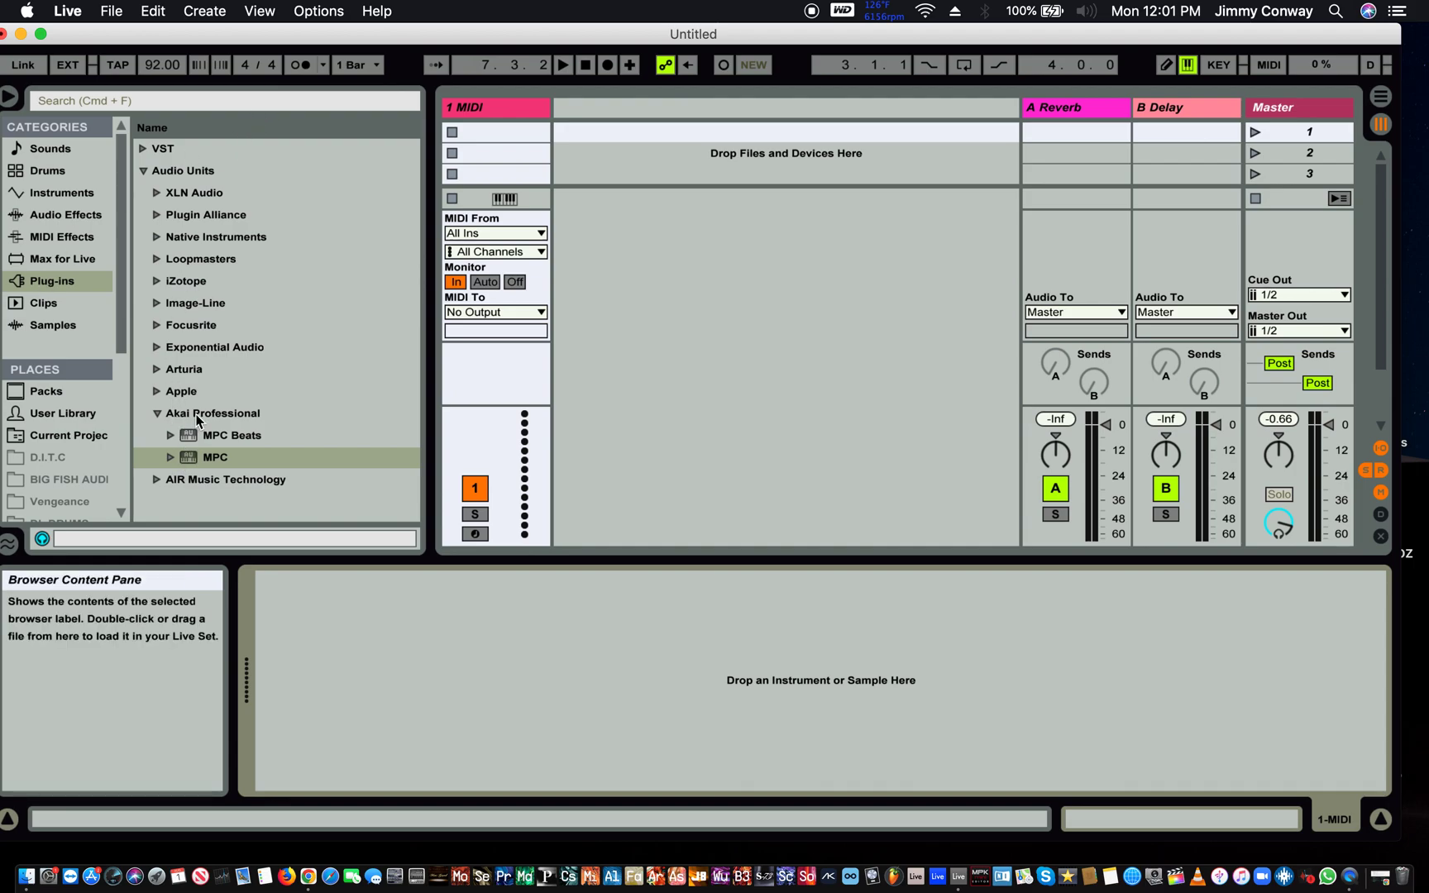
click(189, 465)
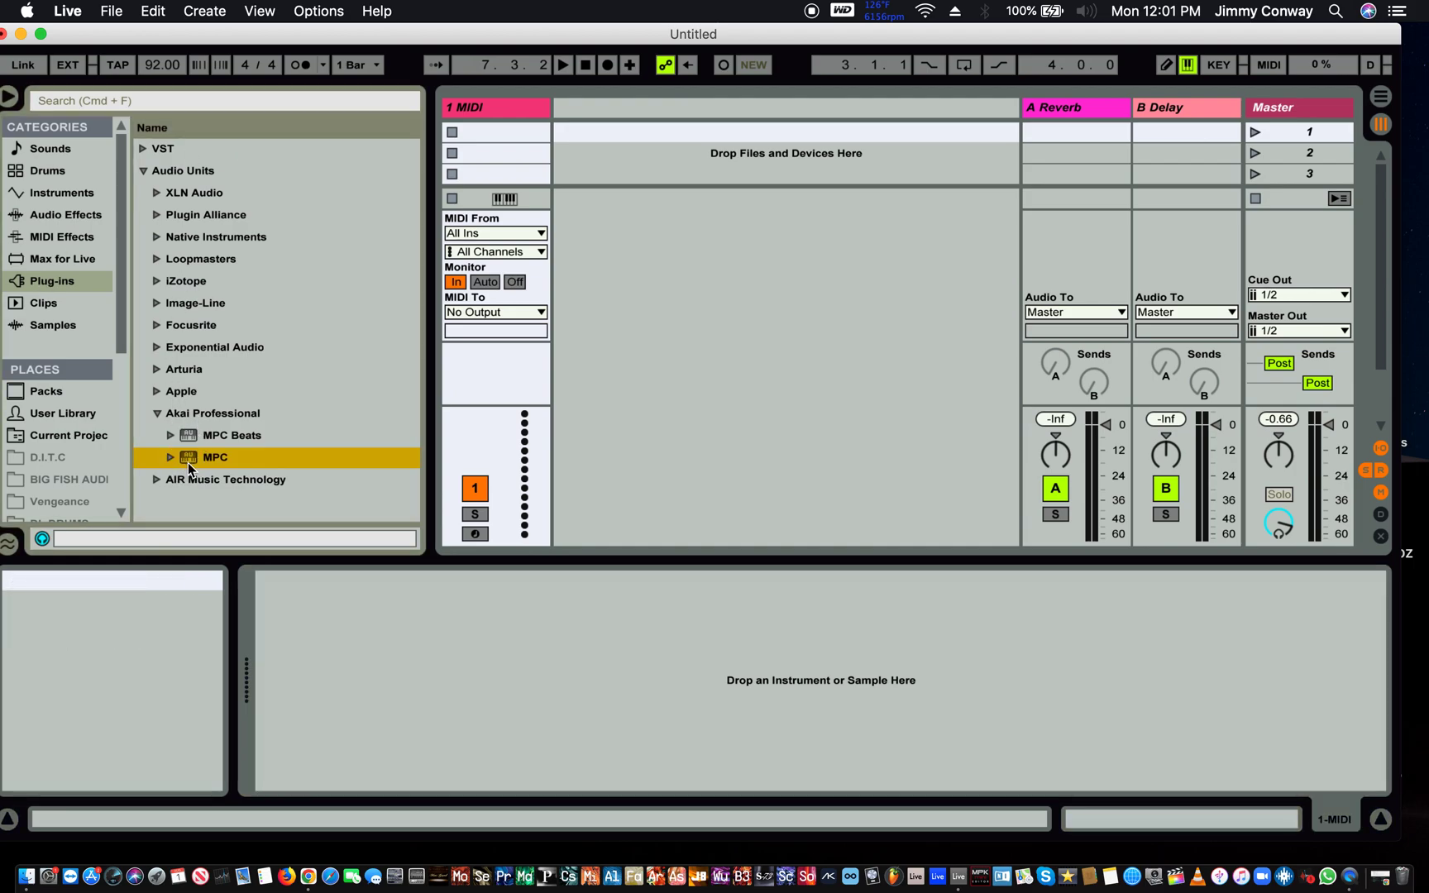
drag(188, 466, 506, 111)
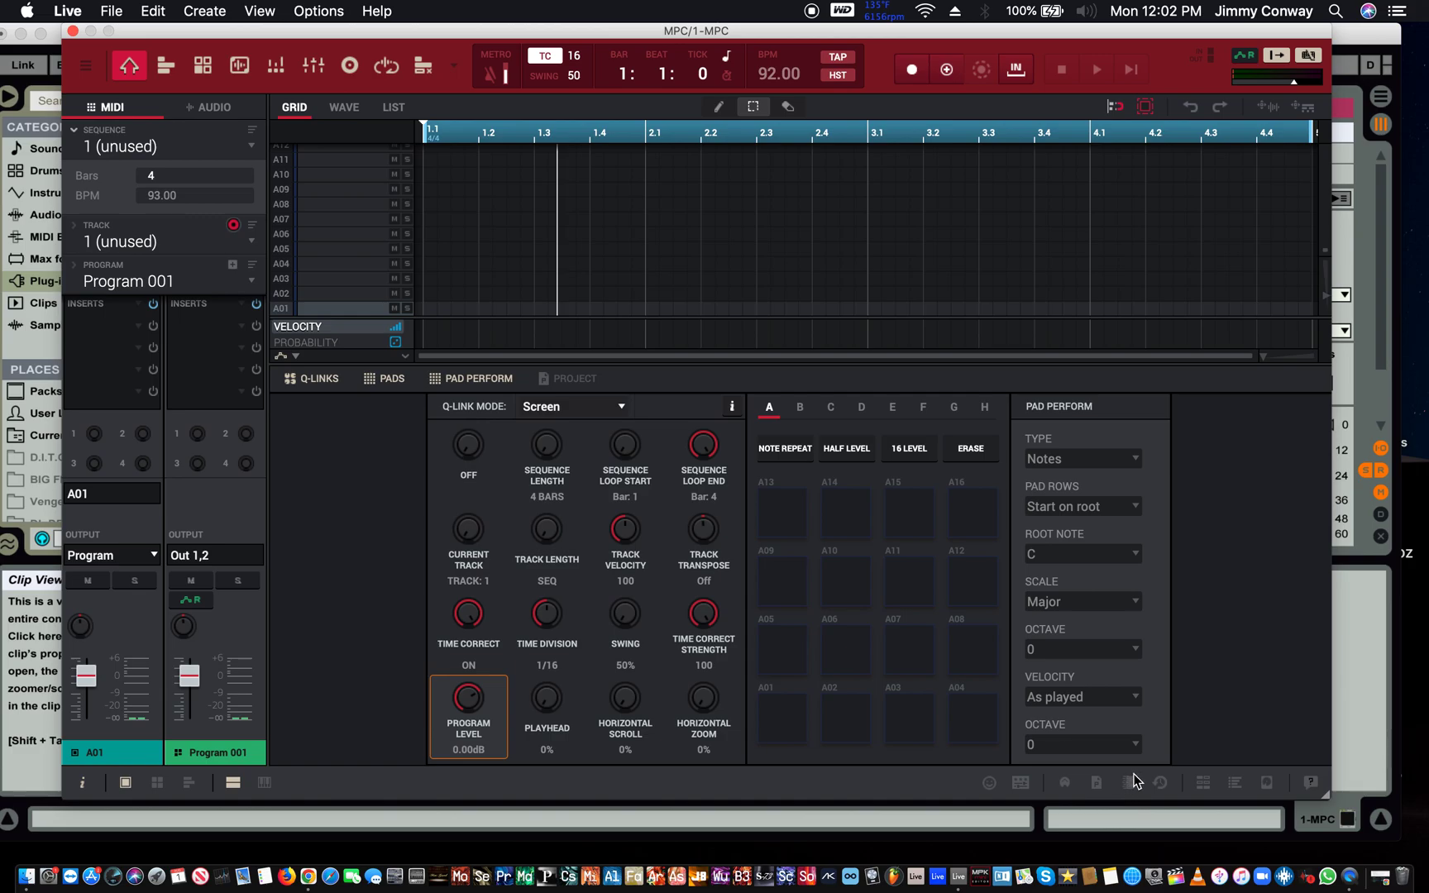
- Load the Raw Snaky 95 sequence from Boom Back > Sequences > BoomBap > Kit in the MPC browser
key(x)
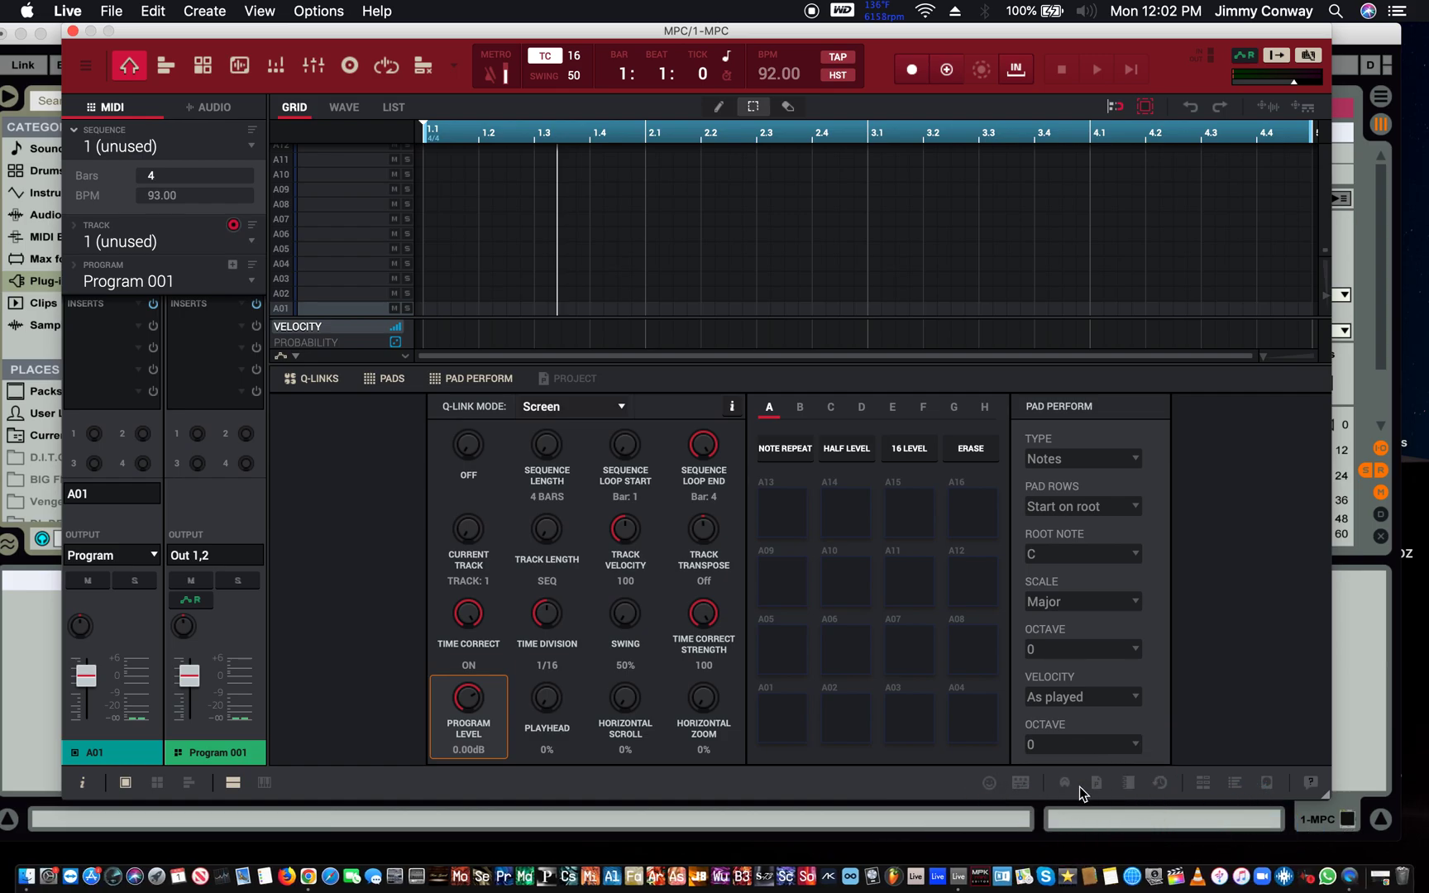
key(ctrl+b)
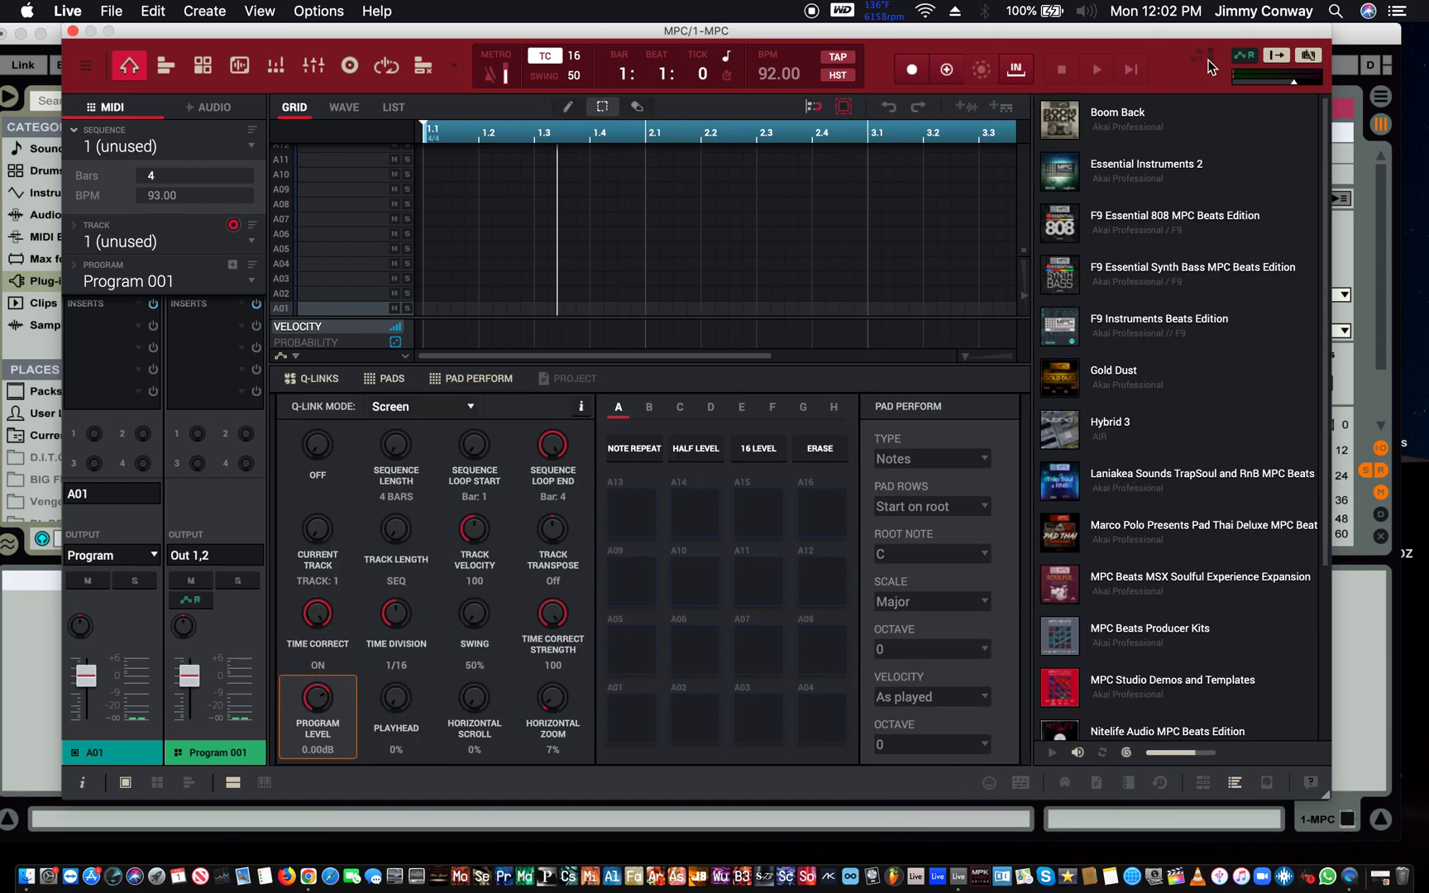
click(1141, 117)
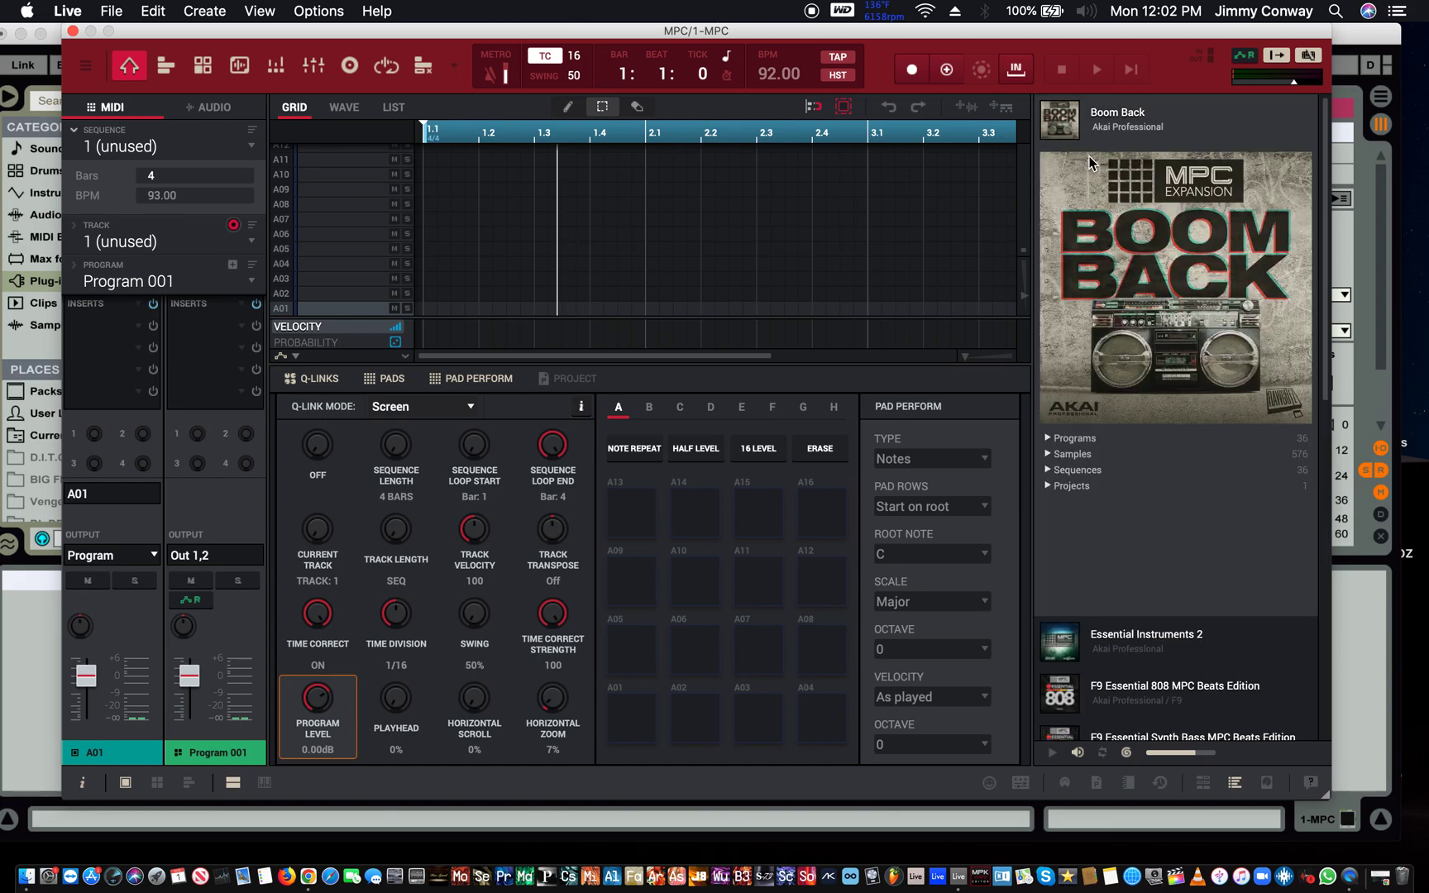
click(1048, 470)
click(1059, 486)
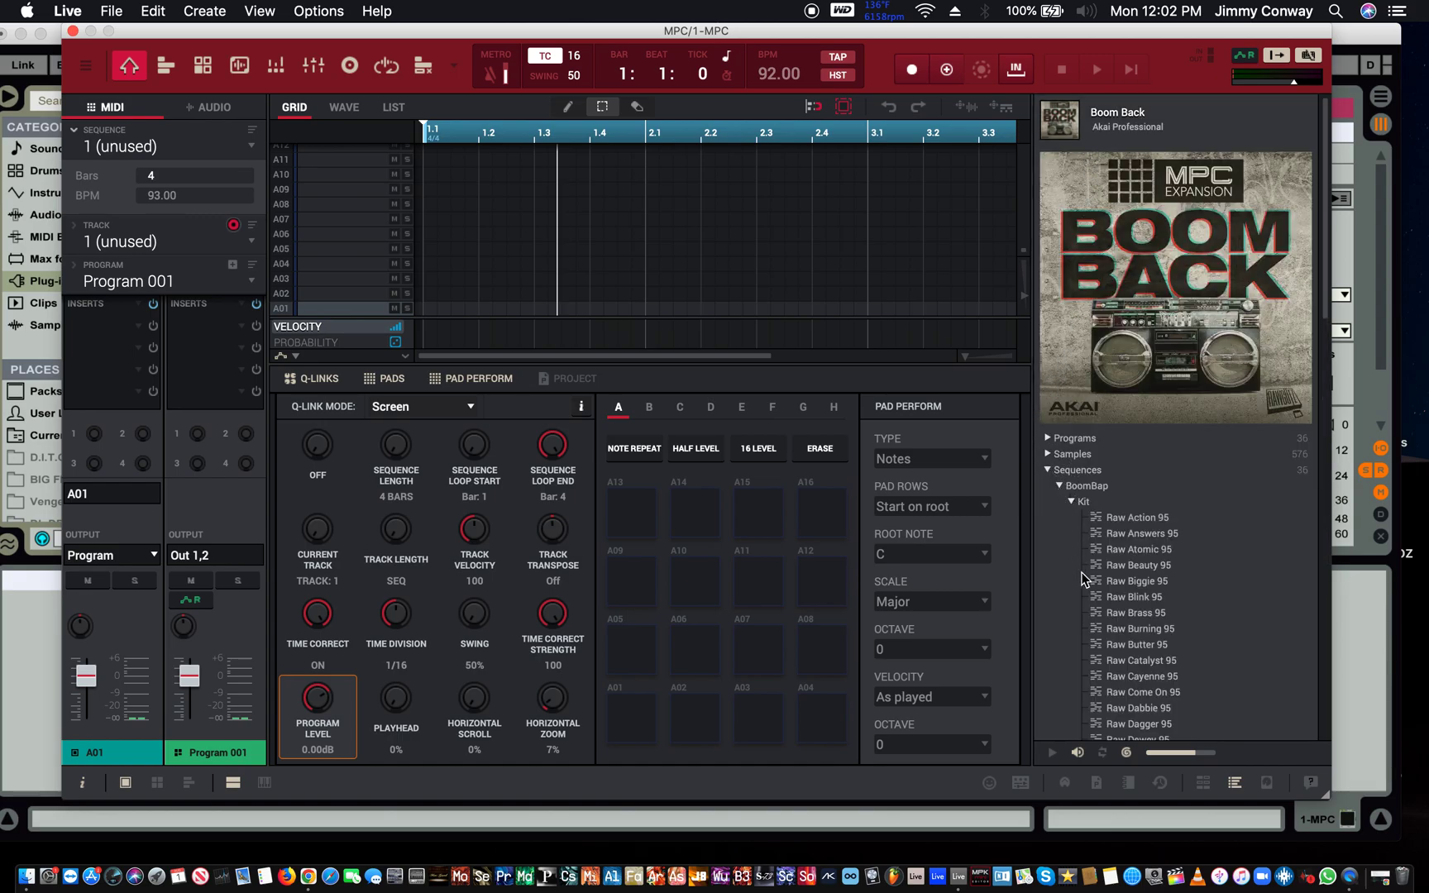
scroll(1083, 579, down, 5)
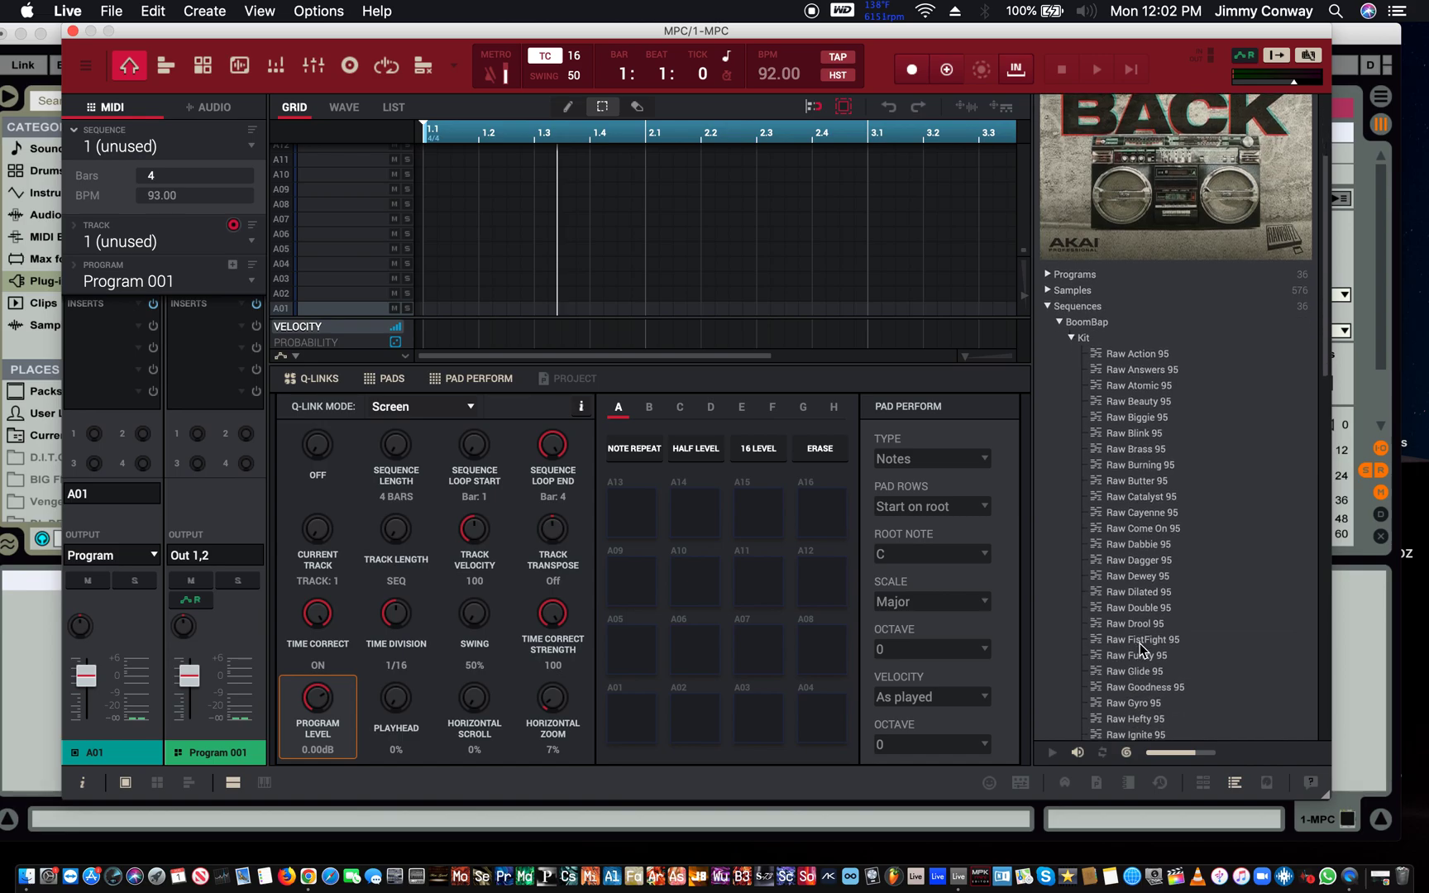
scroll(1137, 677, down, 5)
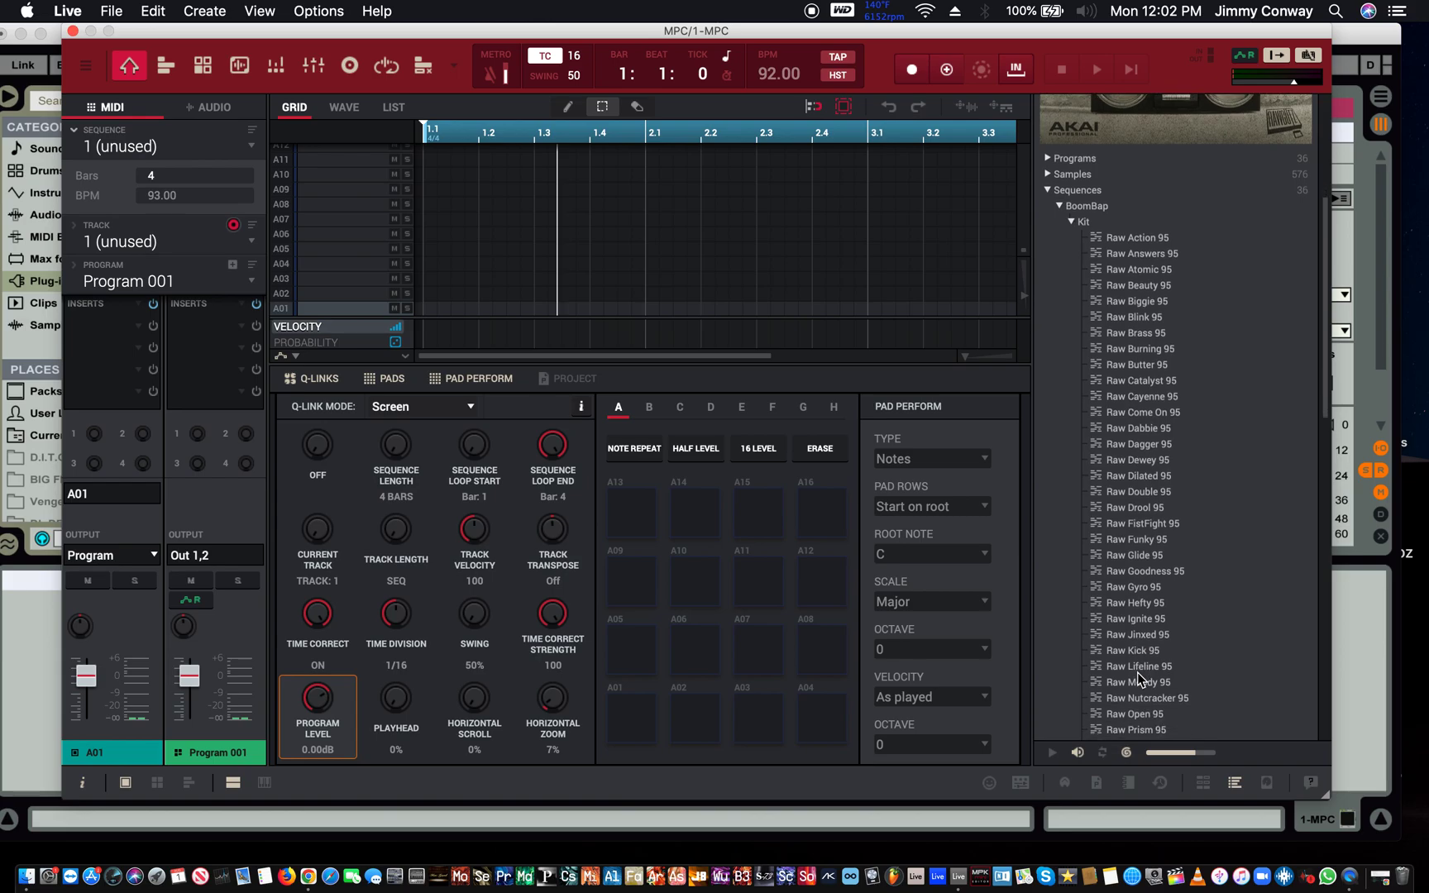
scroll(1138, 672, down, 2)
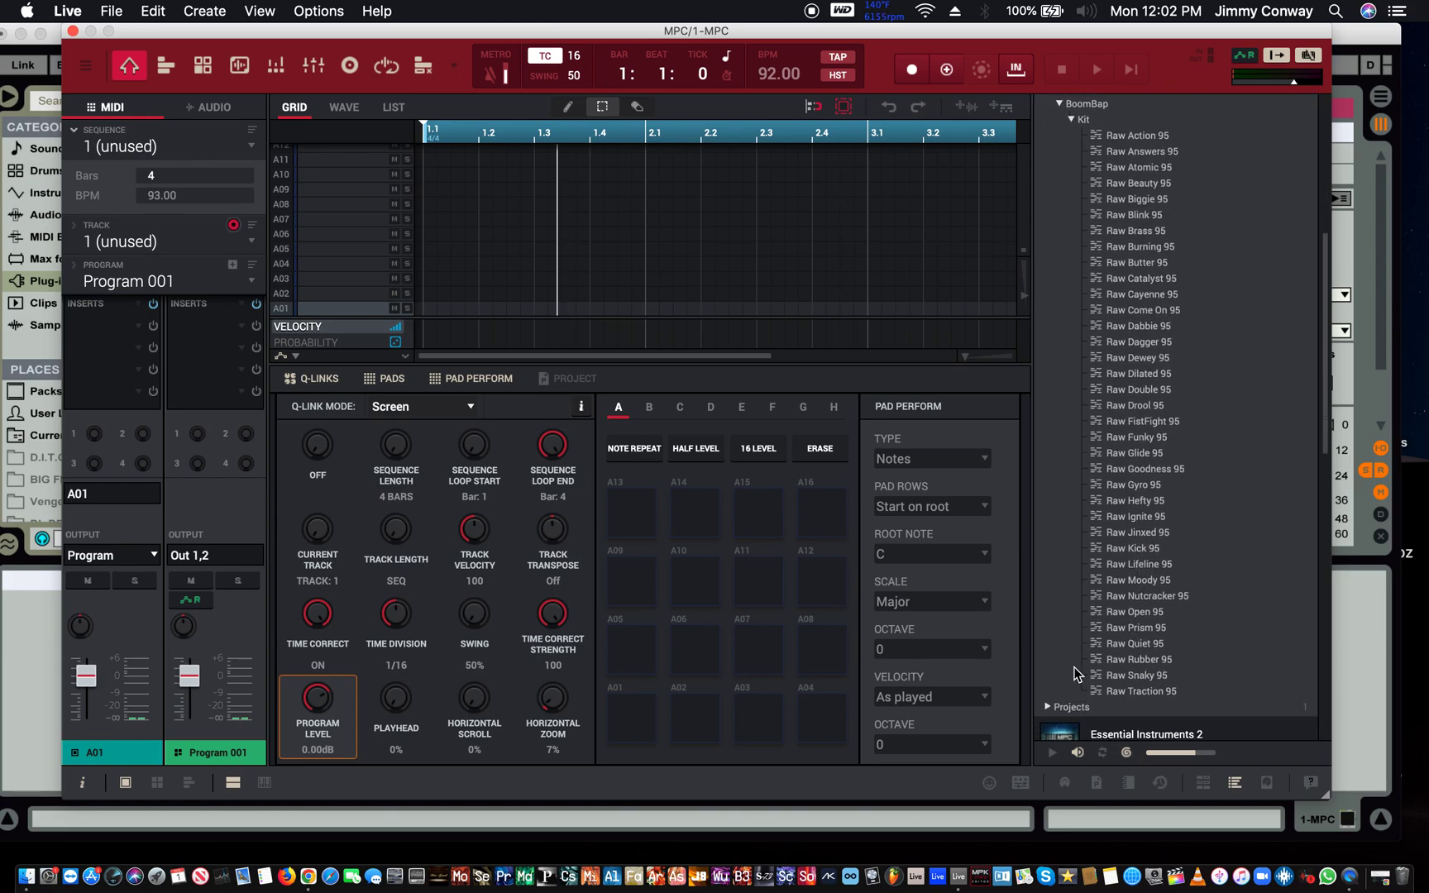
double_click(1124, 676)
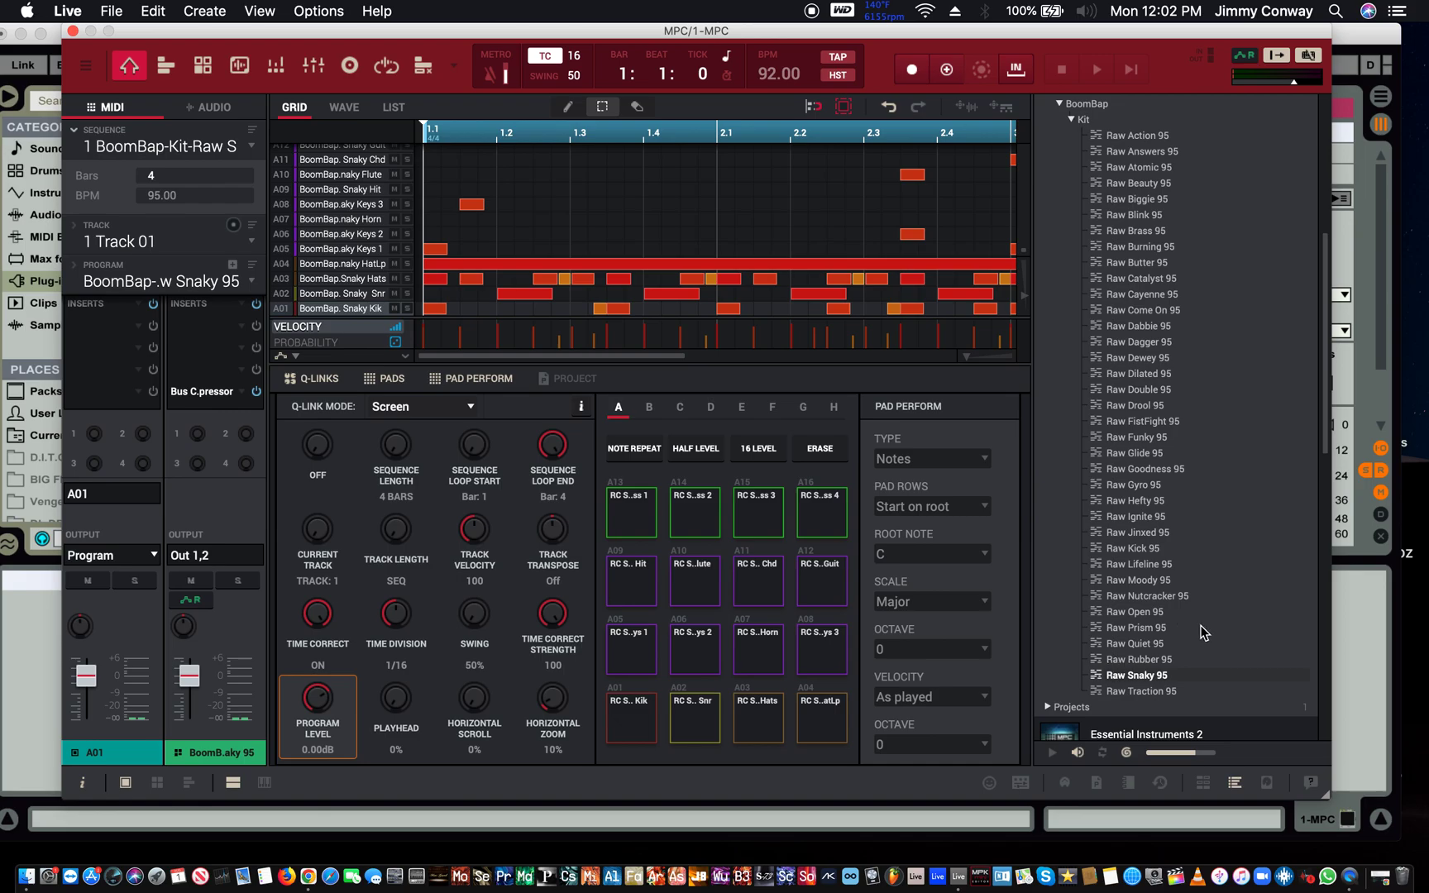
- Inspect and play the Raw Snaky 95 grid, then move the MPC window aside to reveal Live
scroll(825, 240, down, 10)
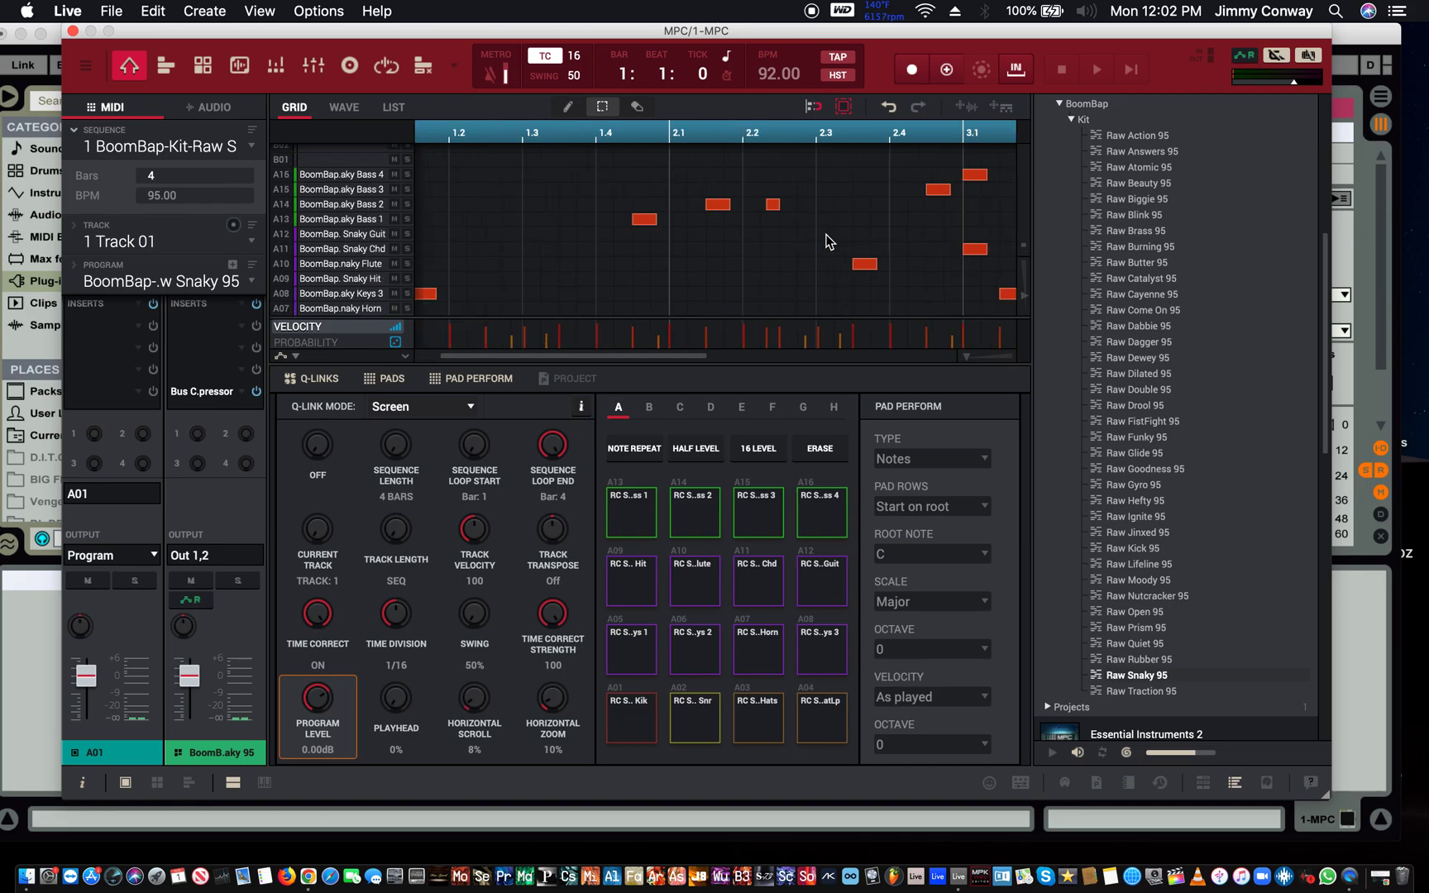
scroll(828, 241, right, 5)
scroll(828, 241, right, 4)
scroll(827, 242, down, 5)
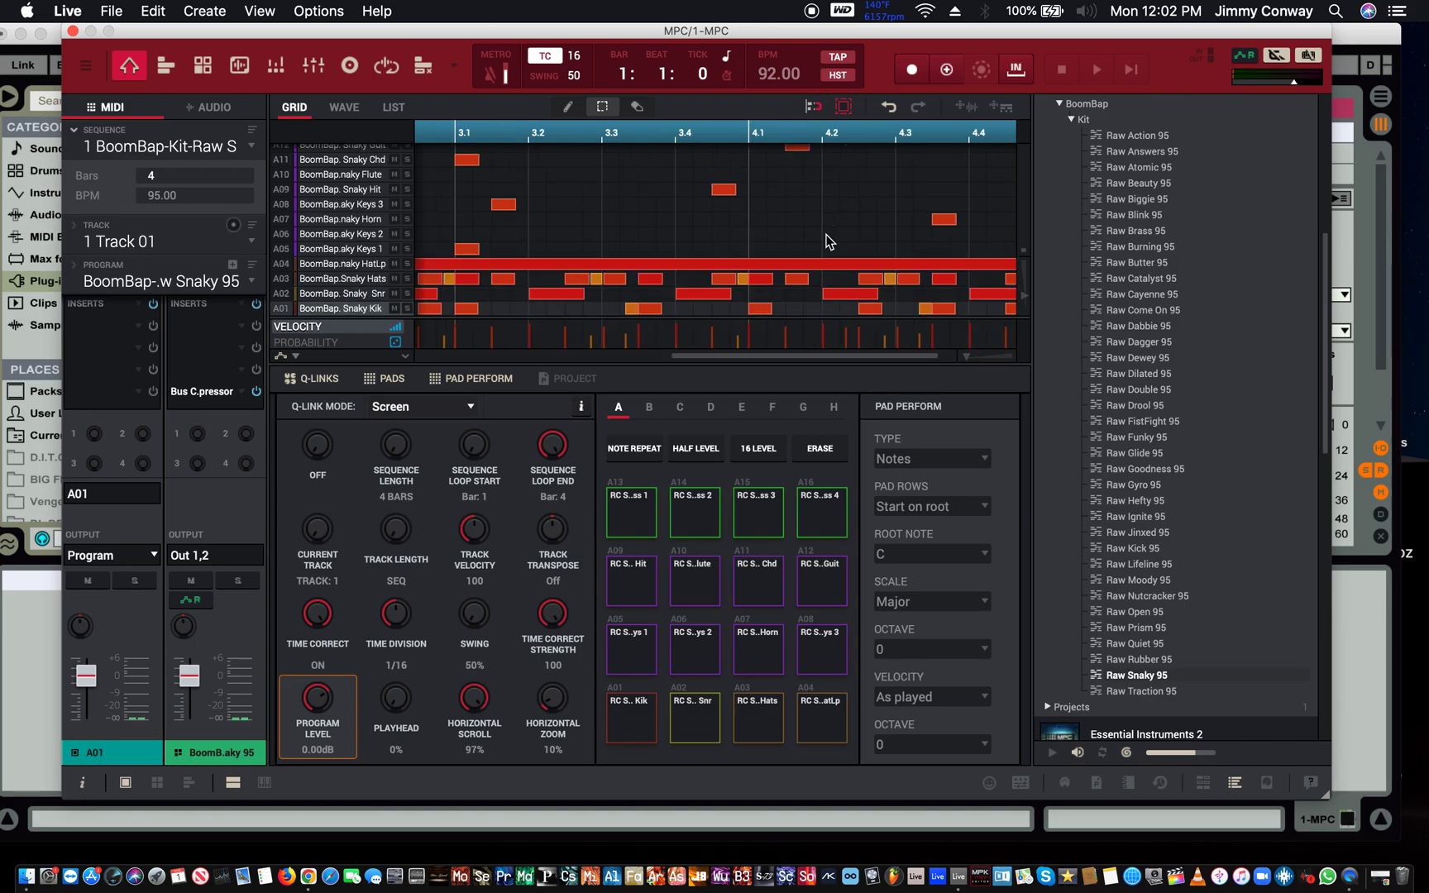
scroll(827, 241, down, 3)
scroll(828, 242, left, 2)
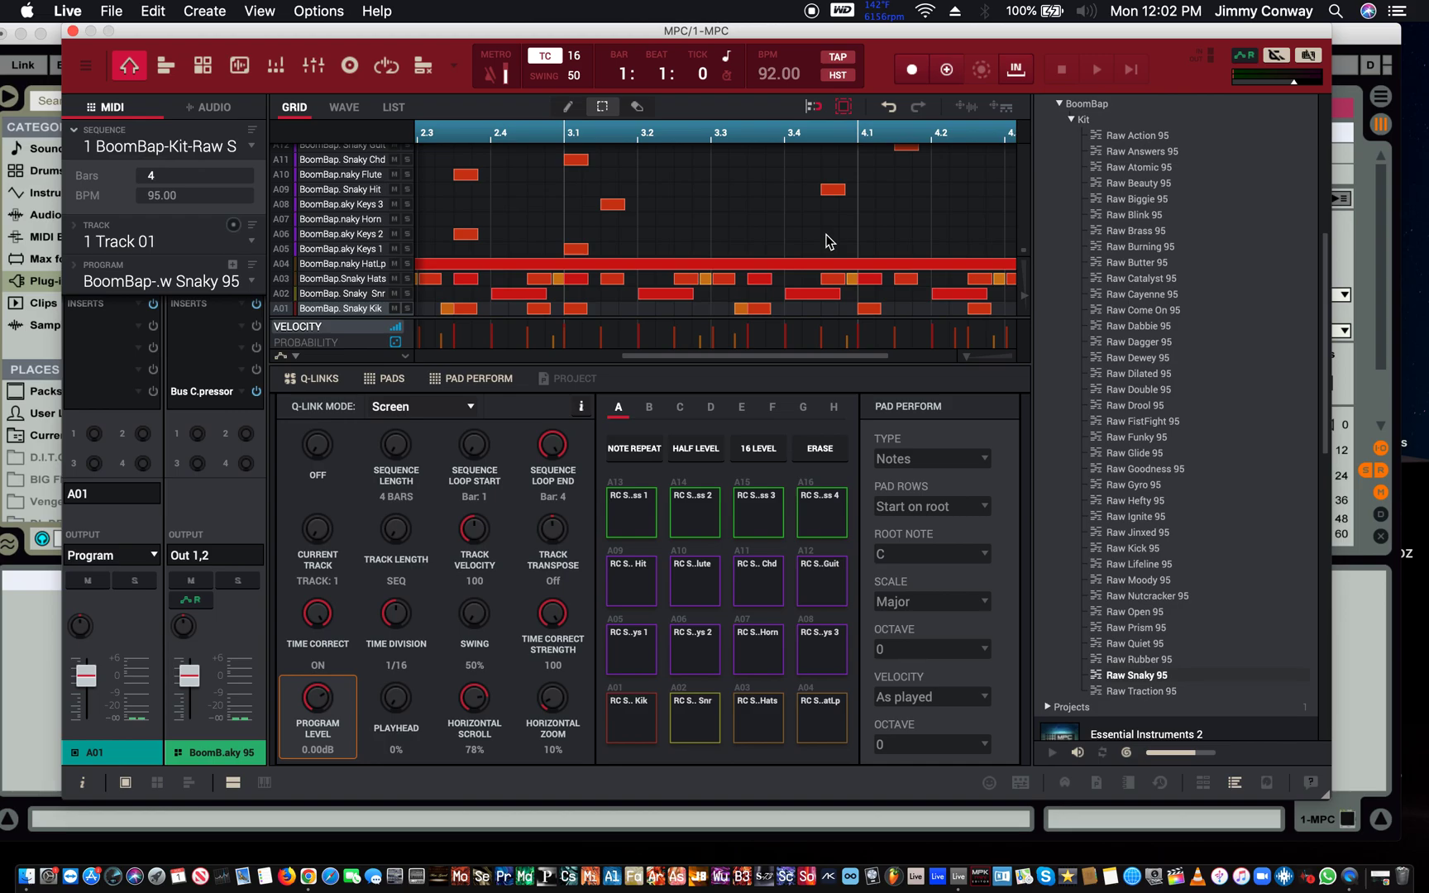
drag(242, 38, 280, 19)
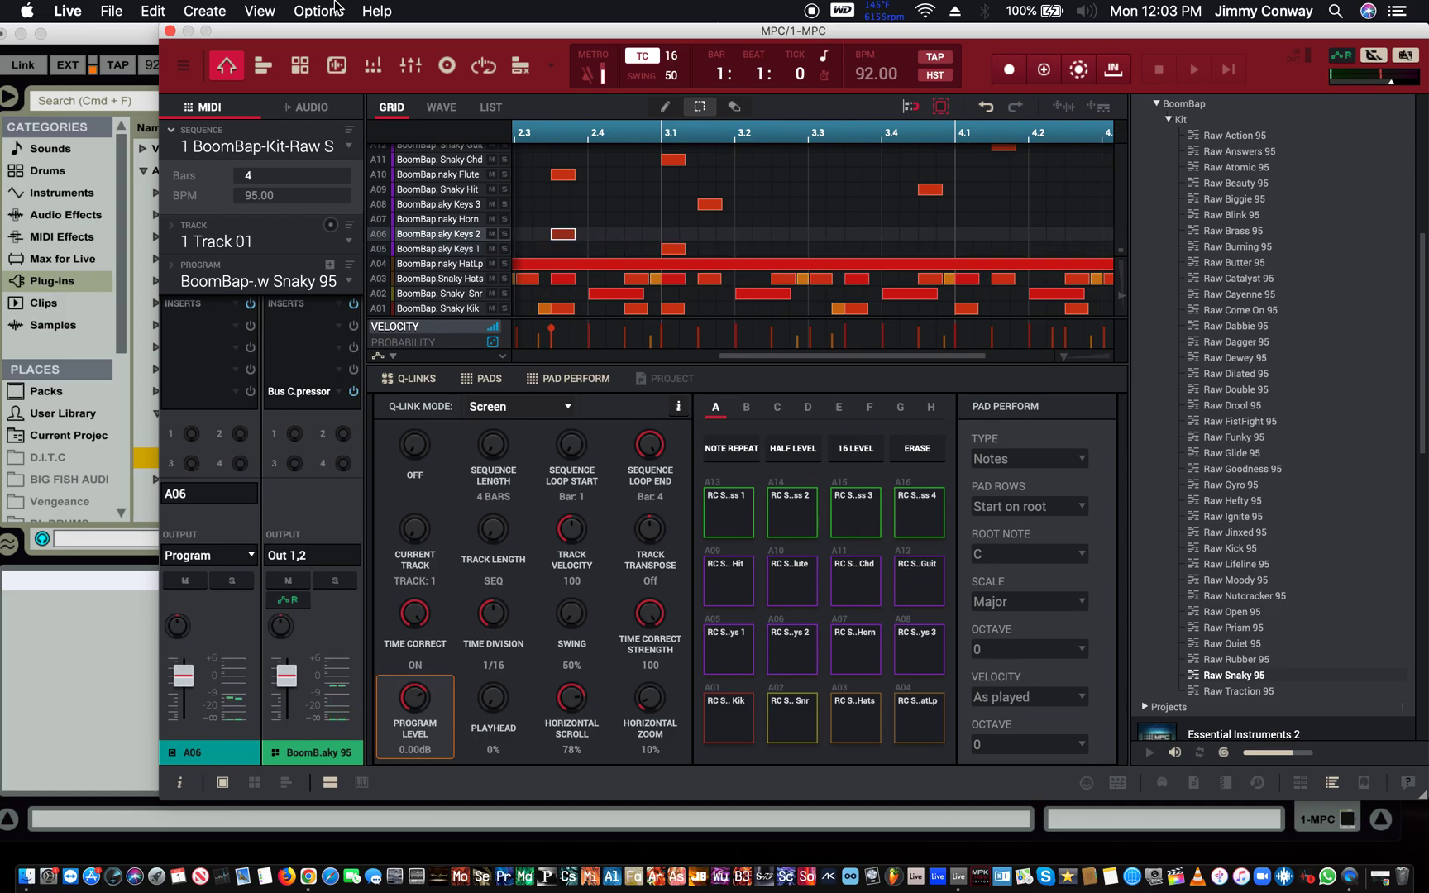
key(space)
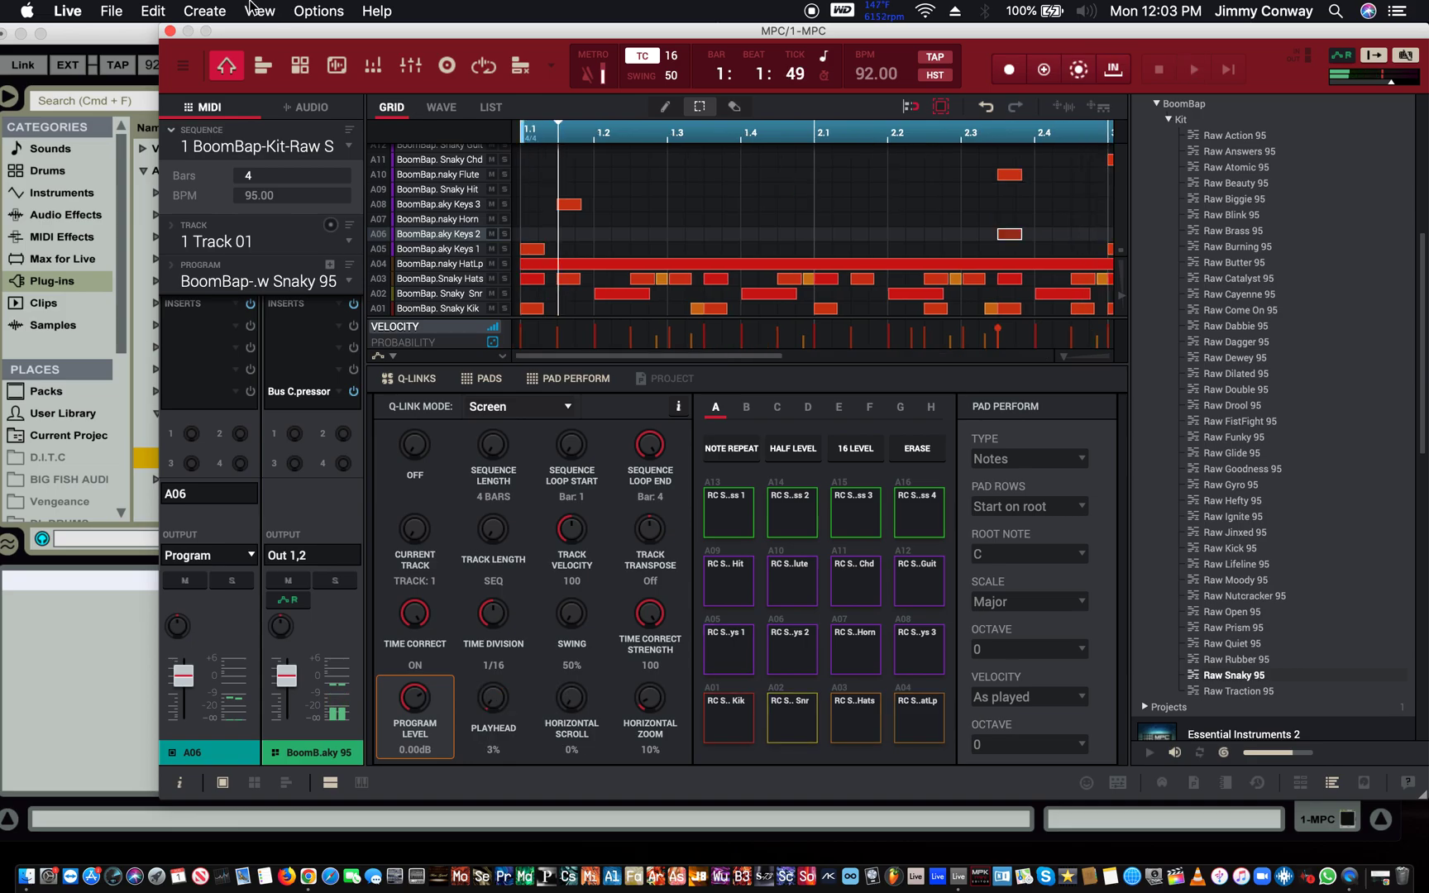
drag(277, 32, 663, 444)
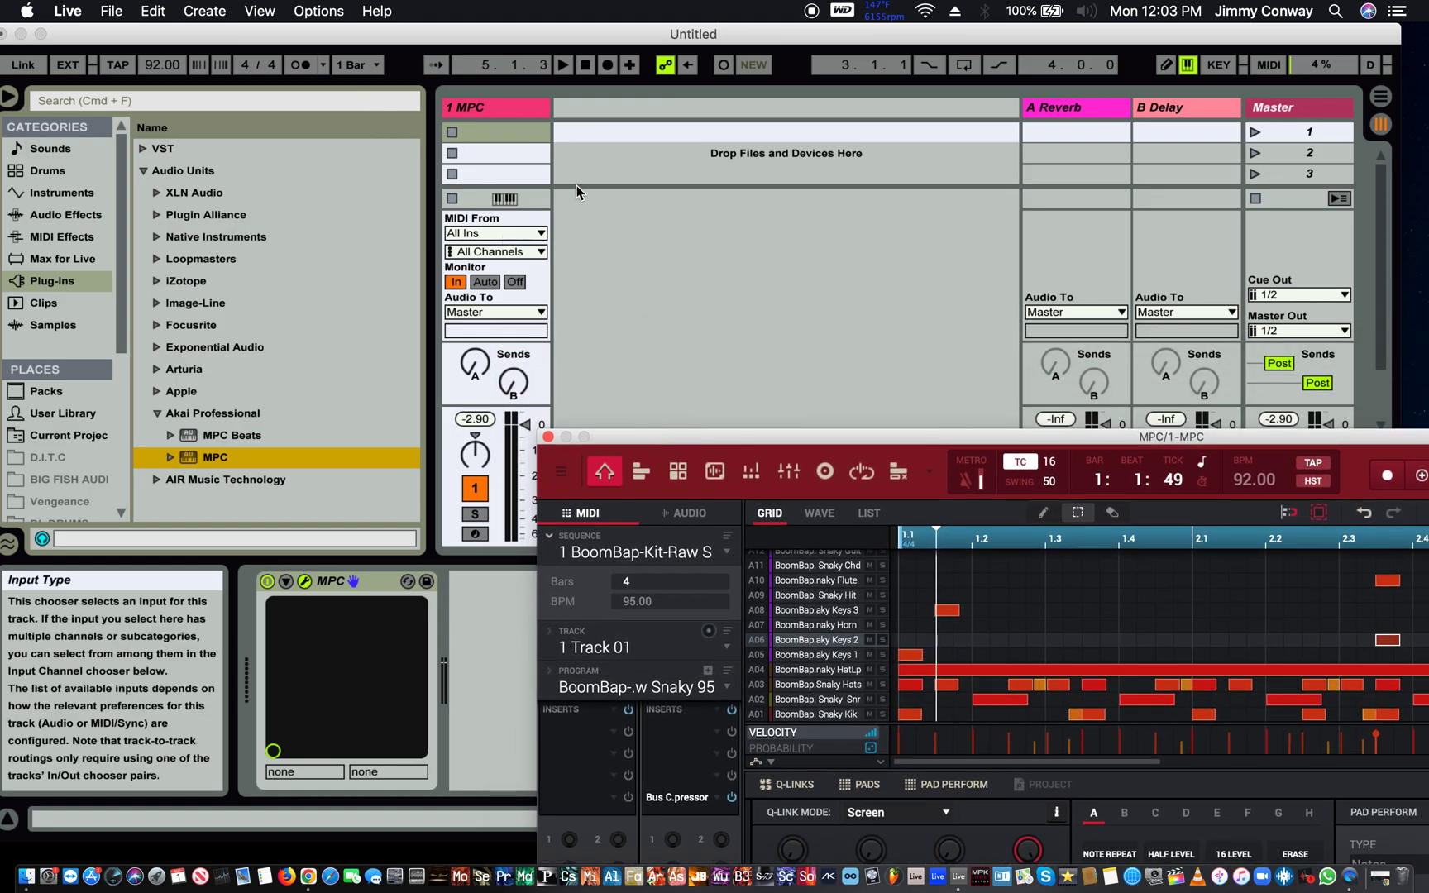
- Insert an audio track whose input is 1-MPC, channel Output 3,4-MPC
right_click(589, 115)
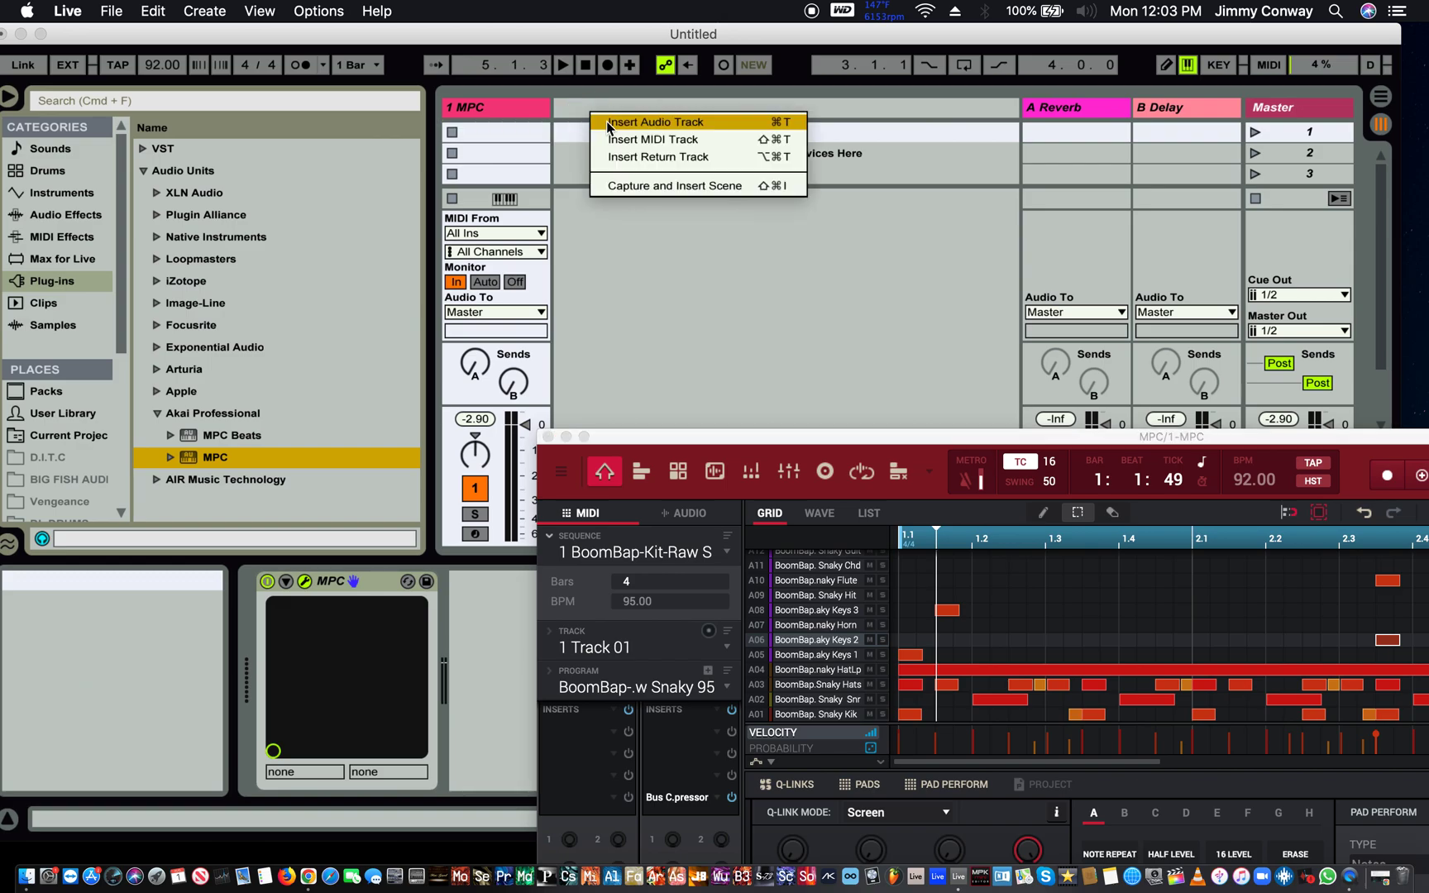
click(608, 122)
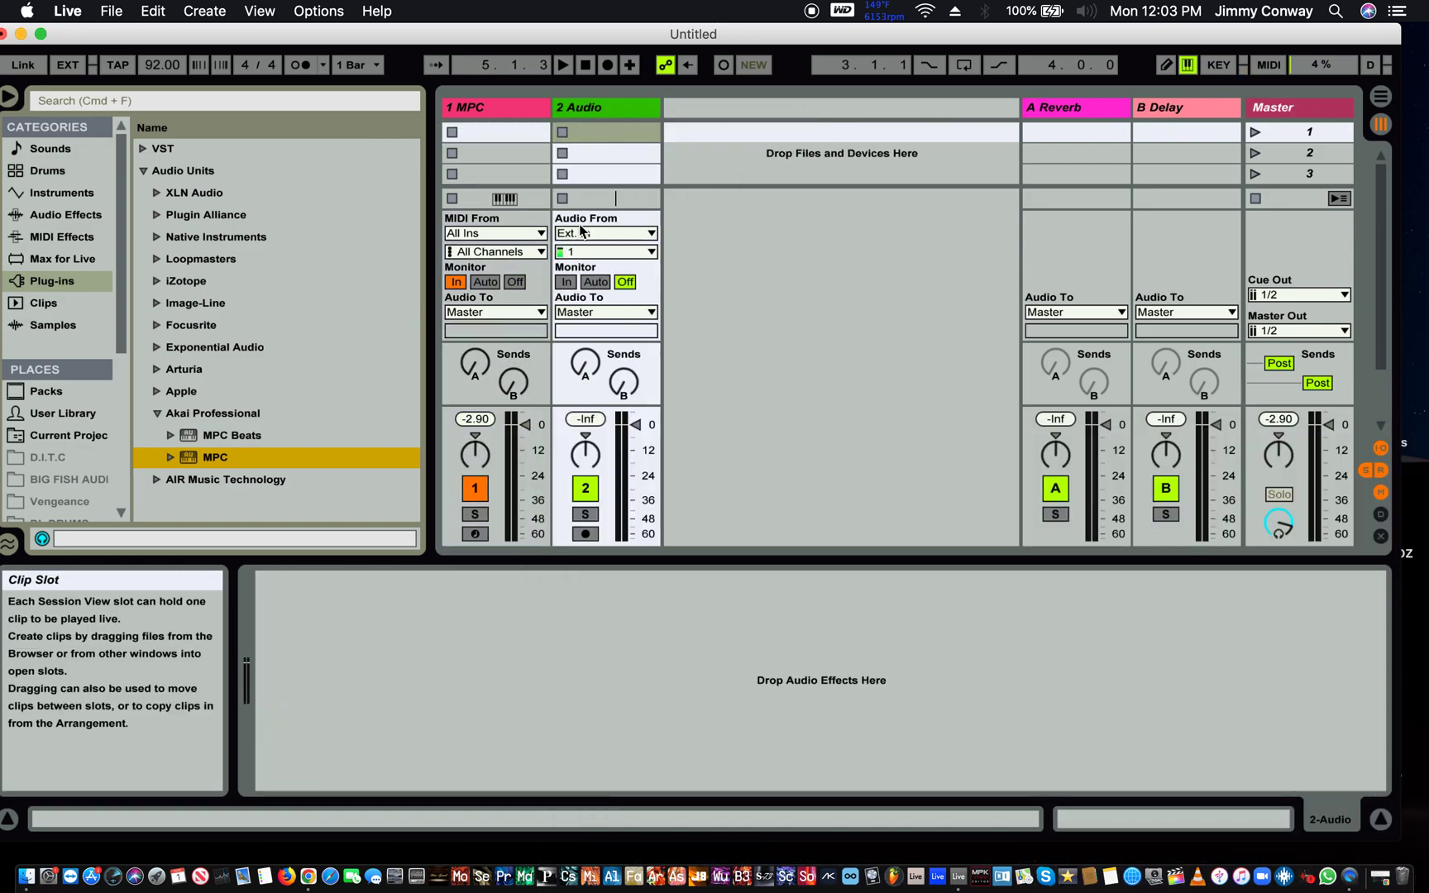
click(604, 233)
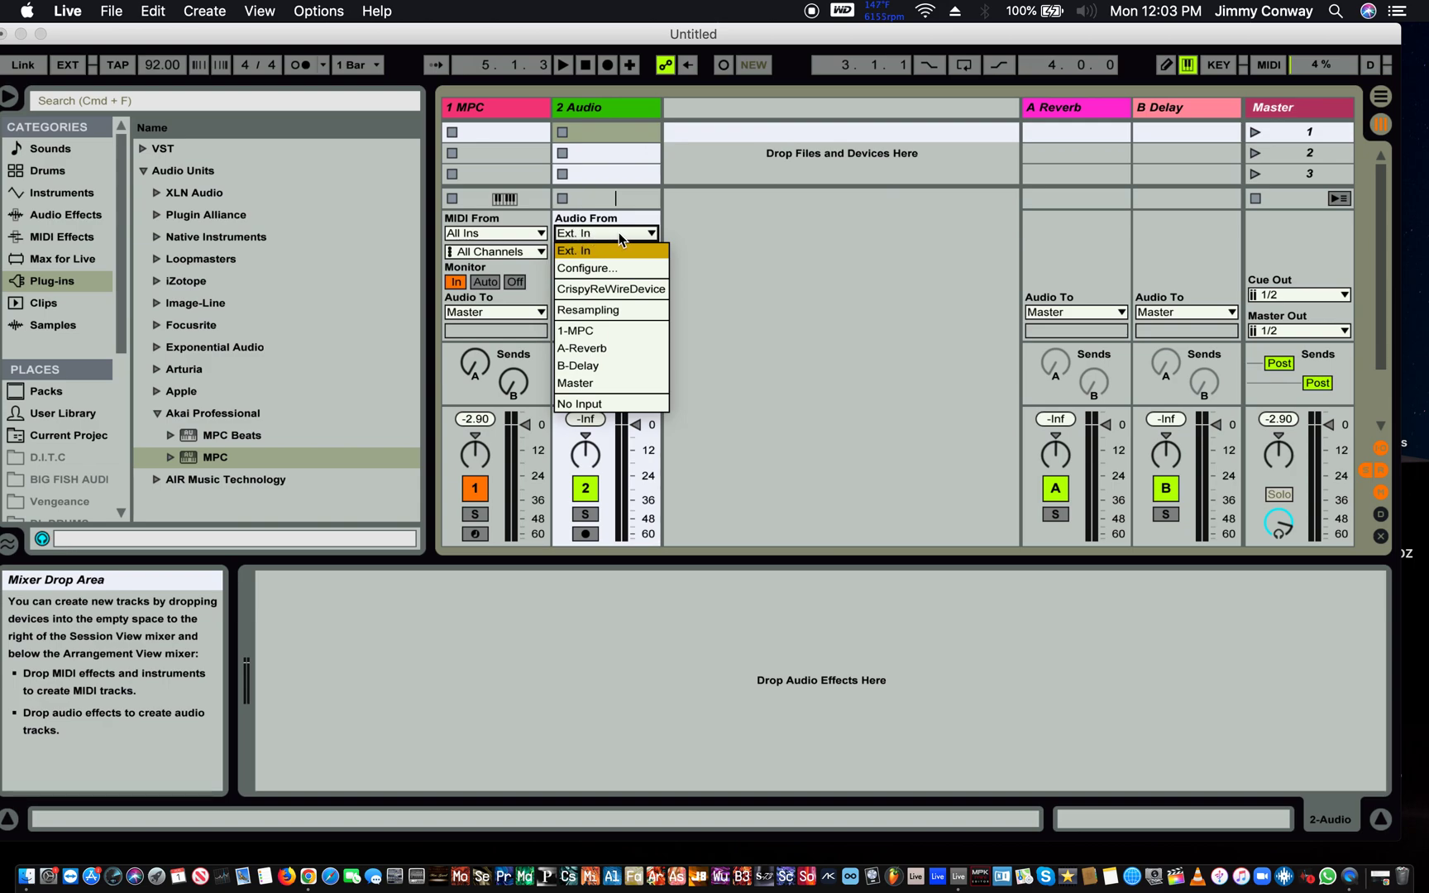
click(577, 331)
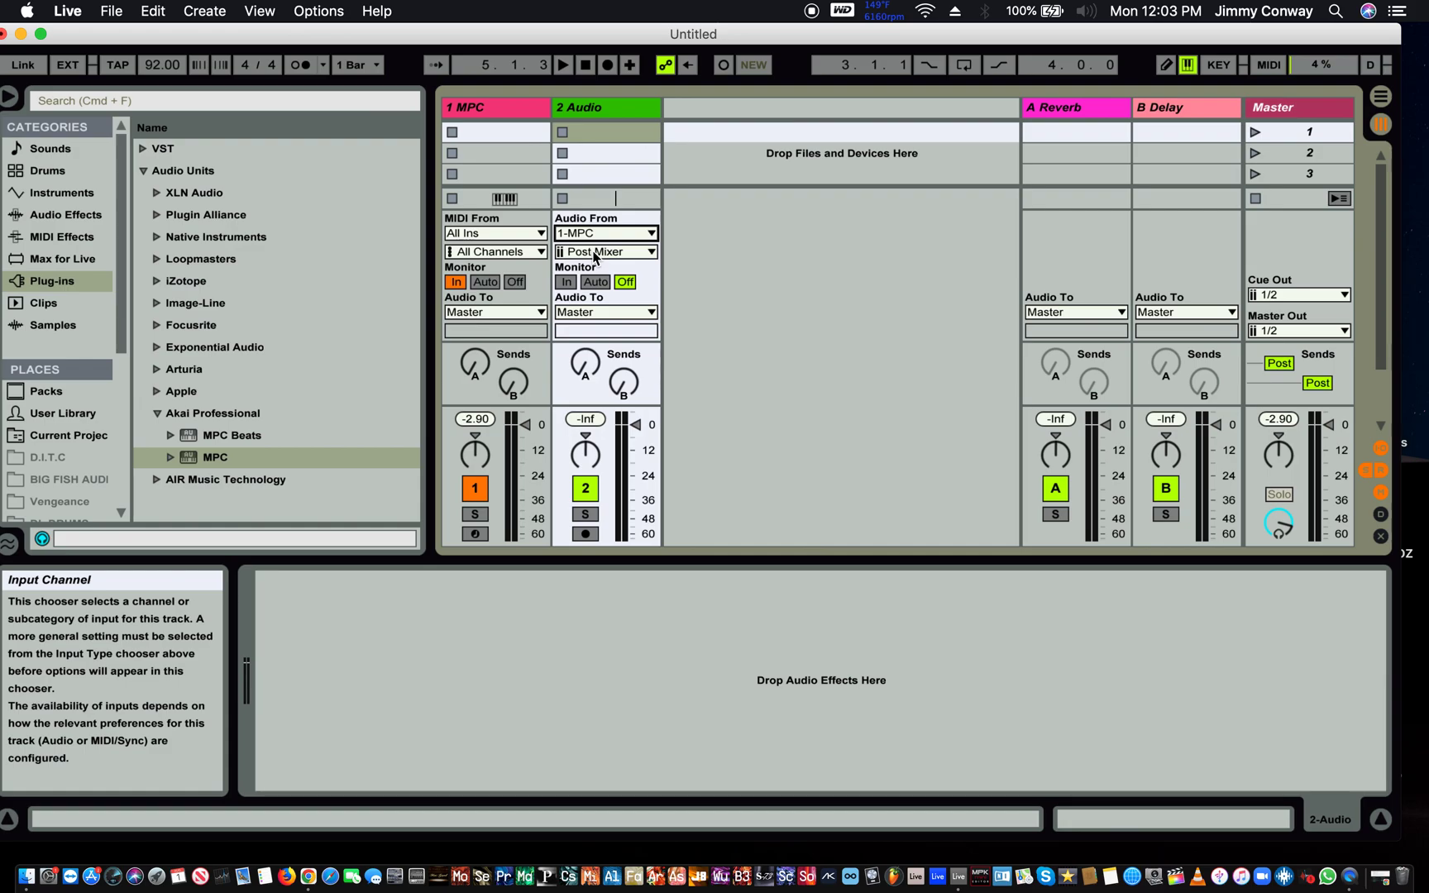
click(595, 252)
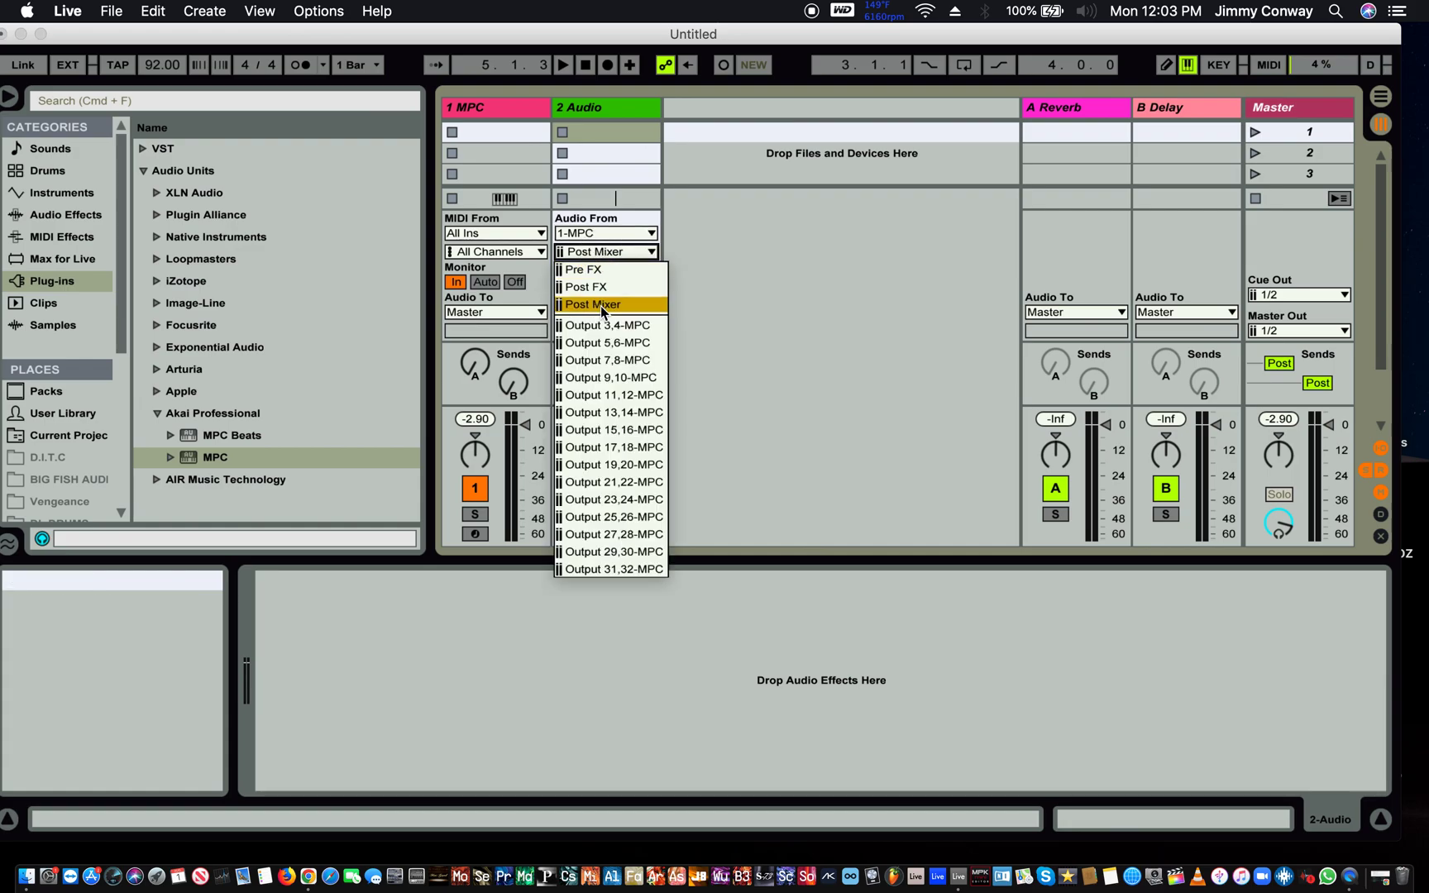
click(637, 330)
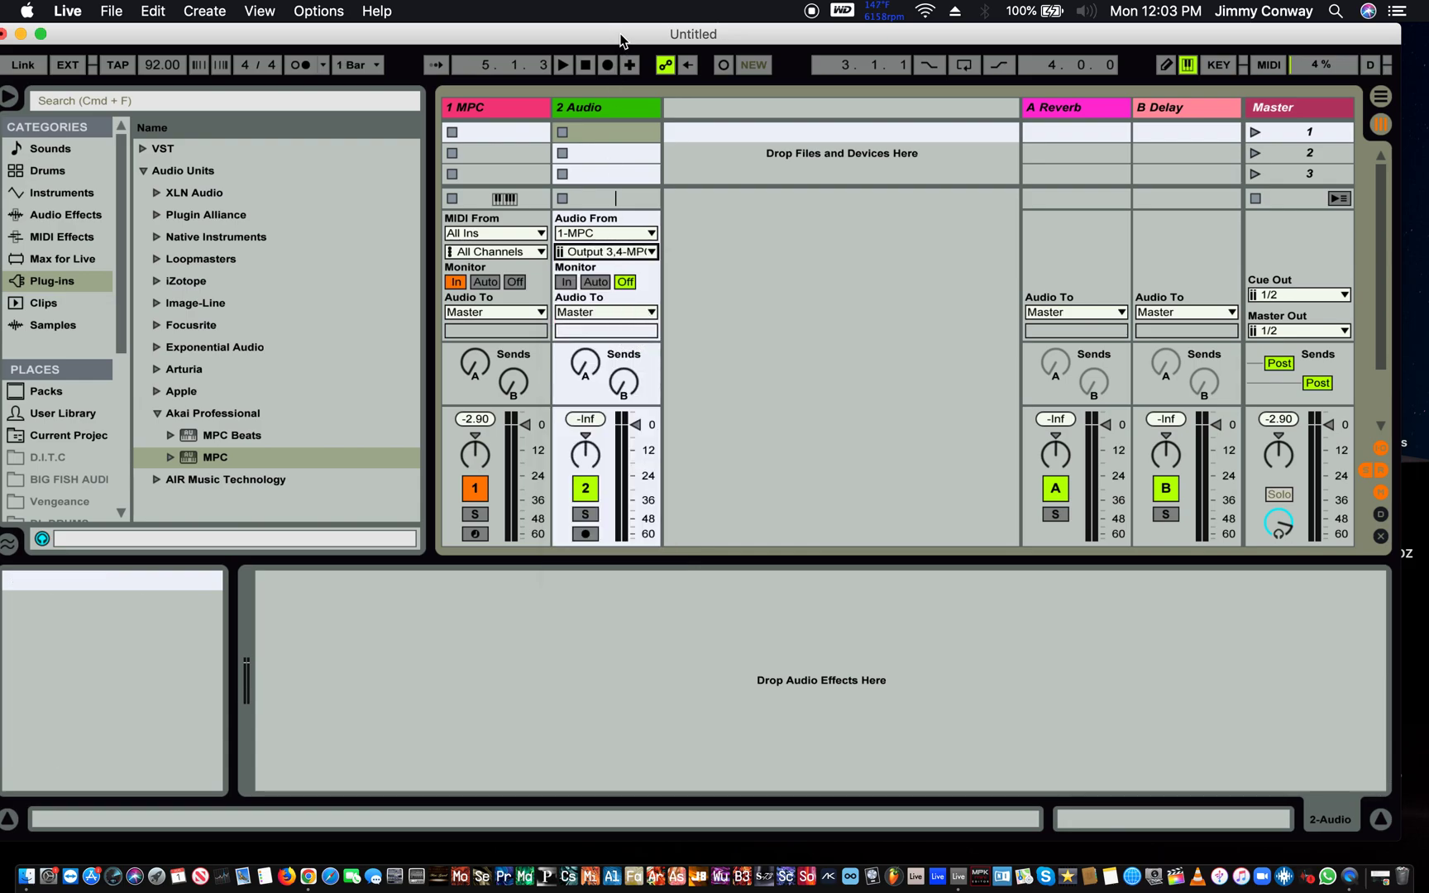
mouse_move(620, 41)
mouse_down()
mouse_move(618, 10)
mouse_move(567, 25)
mouse_move(571, 7)
mouse_move(606, 211)
mouse_move(629, 25)
mouse_move(637, 40)
mouse_up()
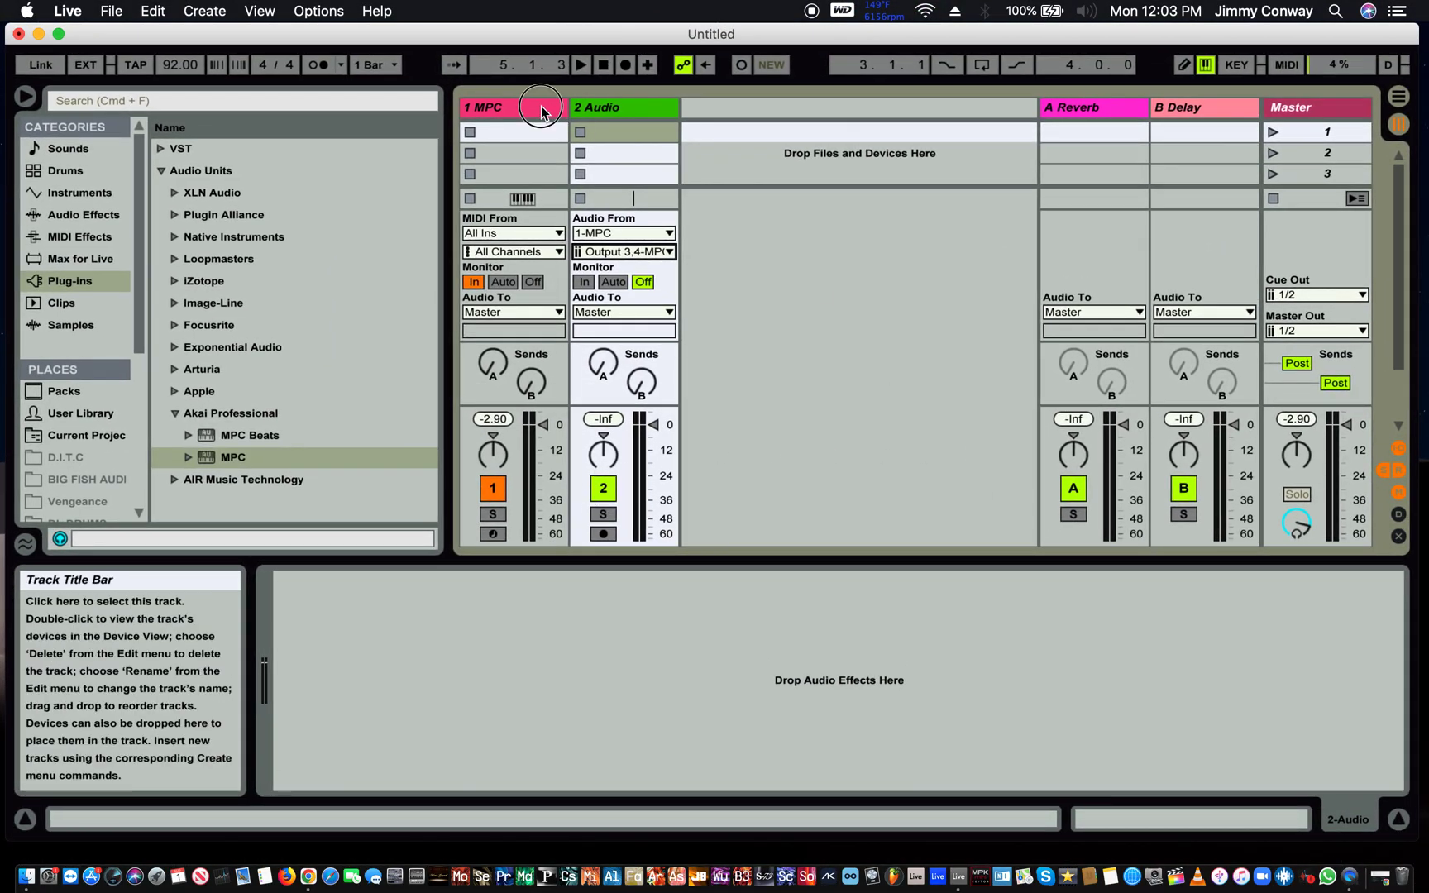
- Reopen the MPC plug-in window, move it up-left, and hide its expansion browser
double_click(542, 108)
drag(558, 94, 492, 30)
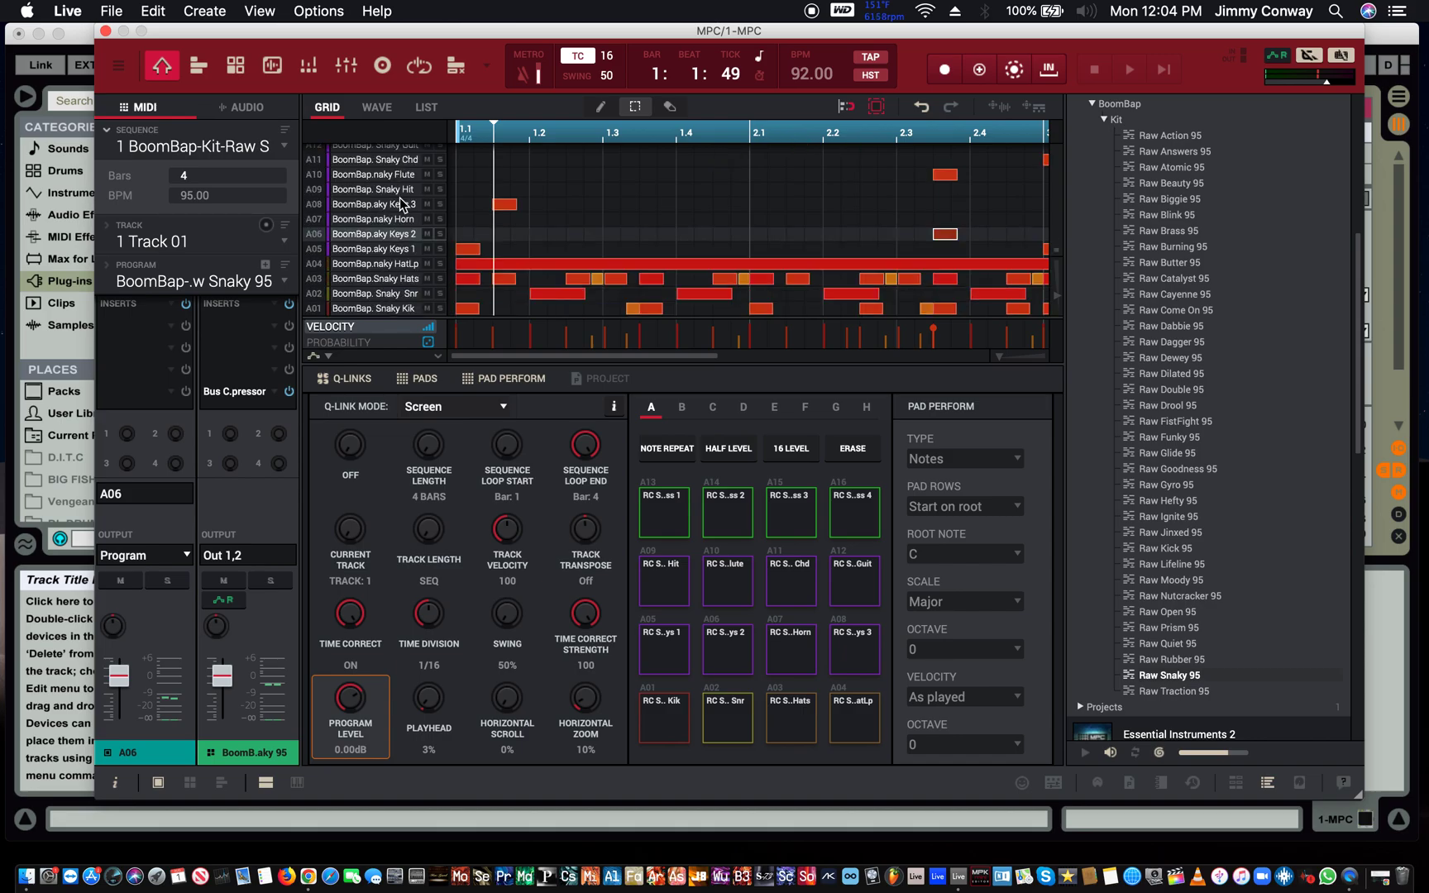
click(1055, 781)
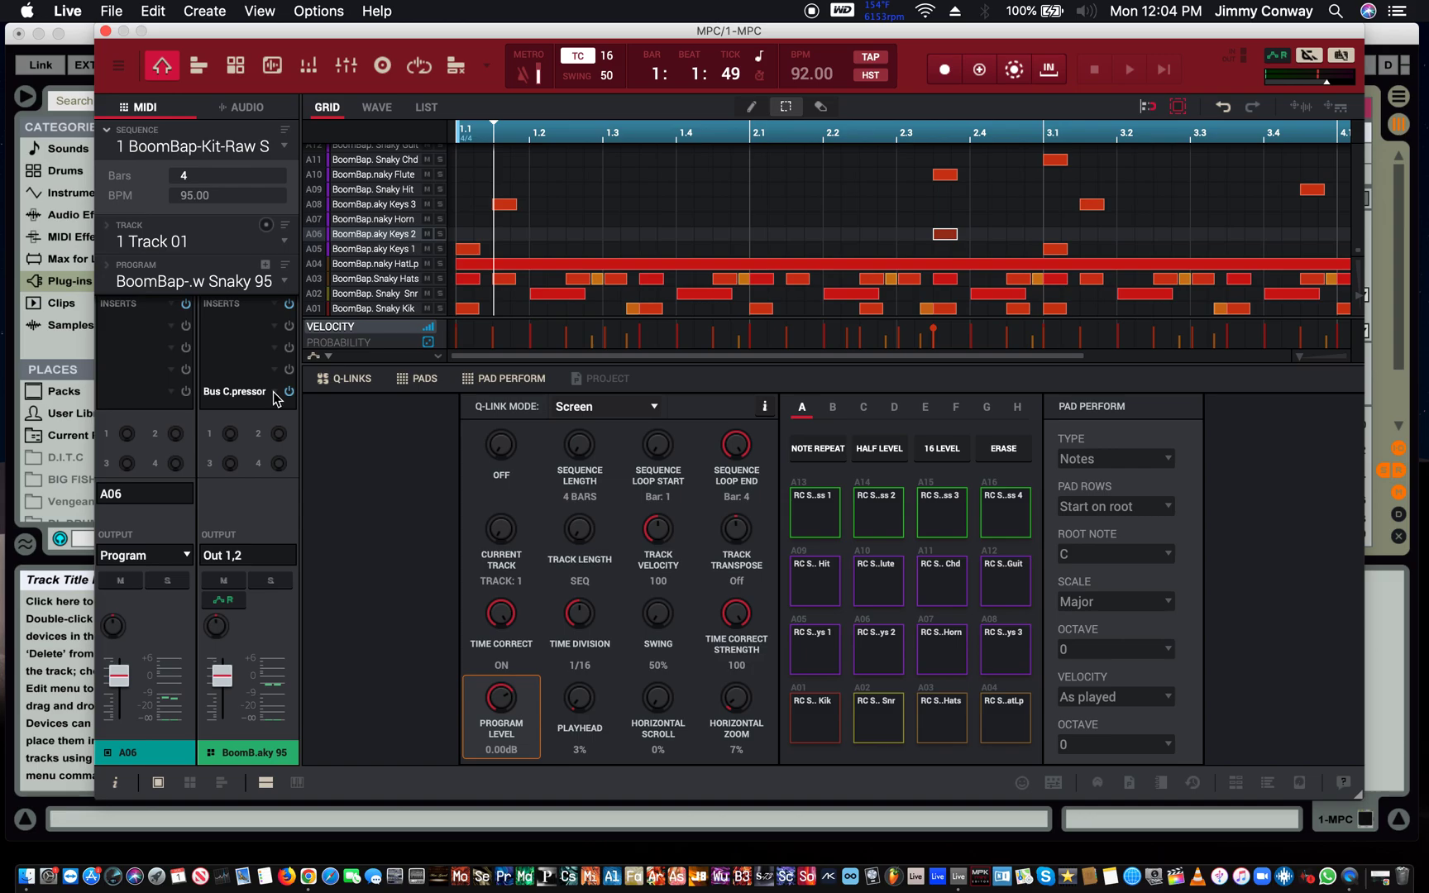
- Route the drum program's output to Stereo Output Out 3,4 and move the MPC window aside
click(362, 294)
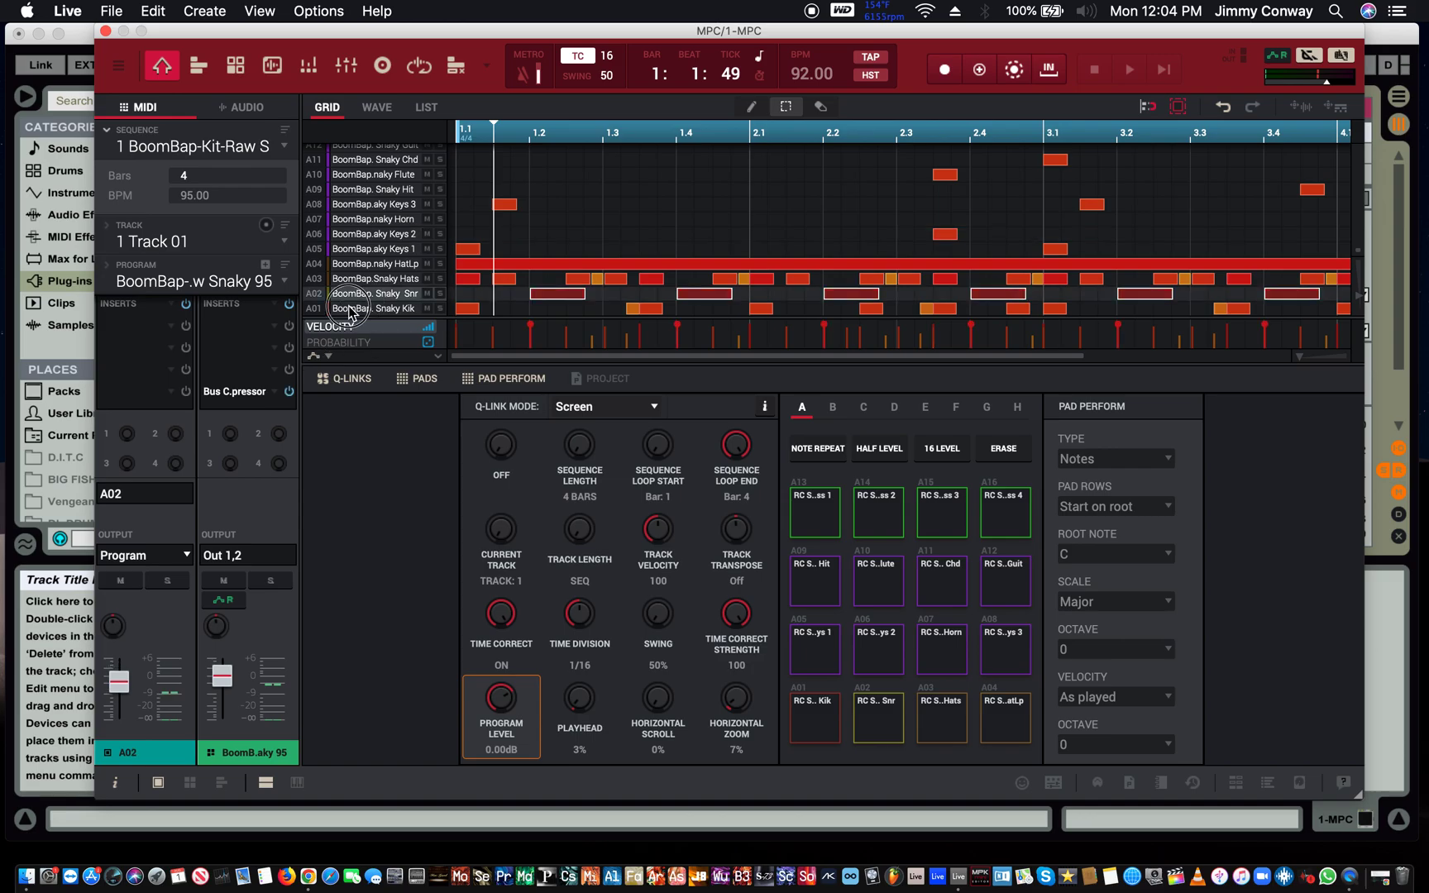
click(351, 309)
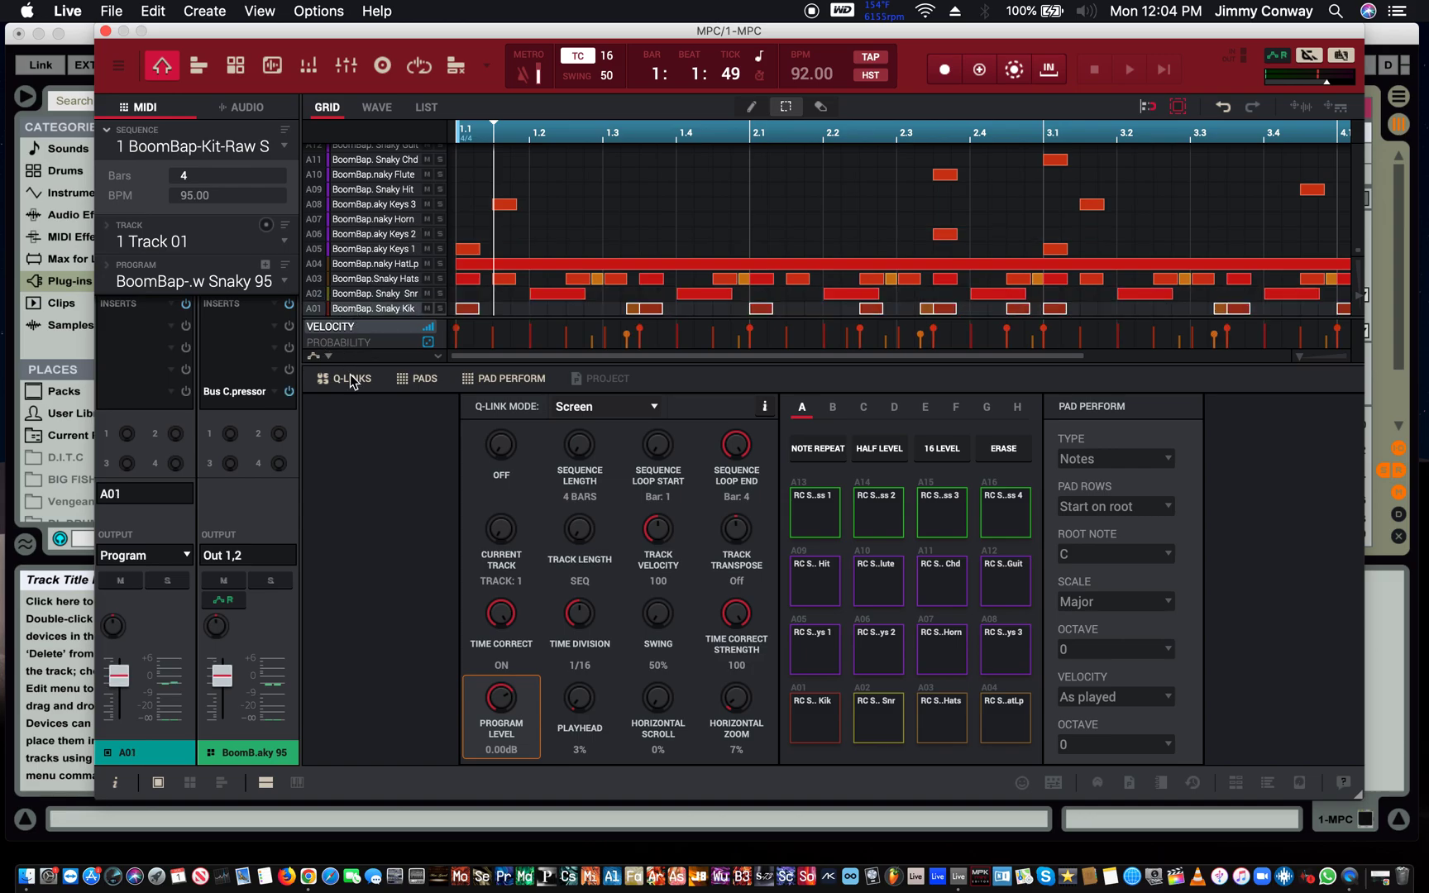
click(178, 558)
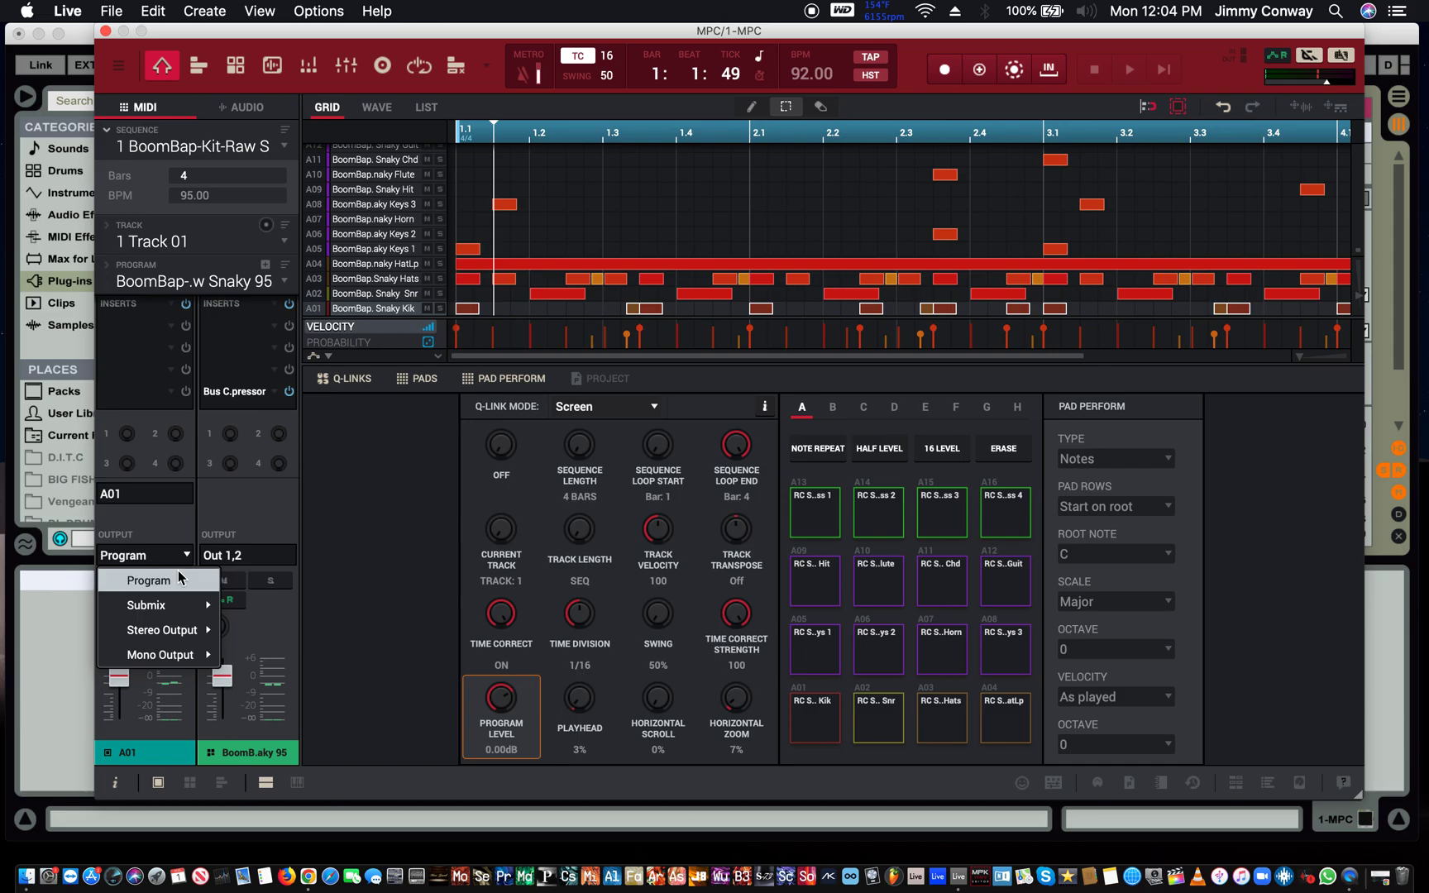
mouse_move(171, 611)
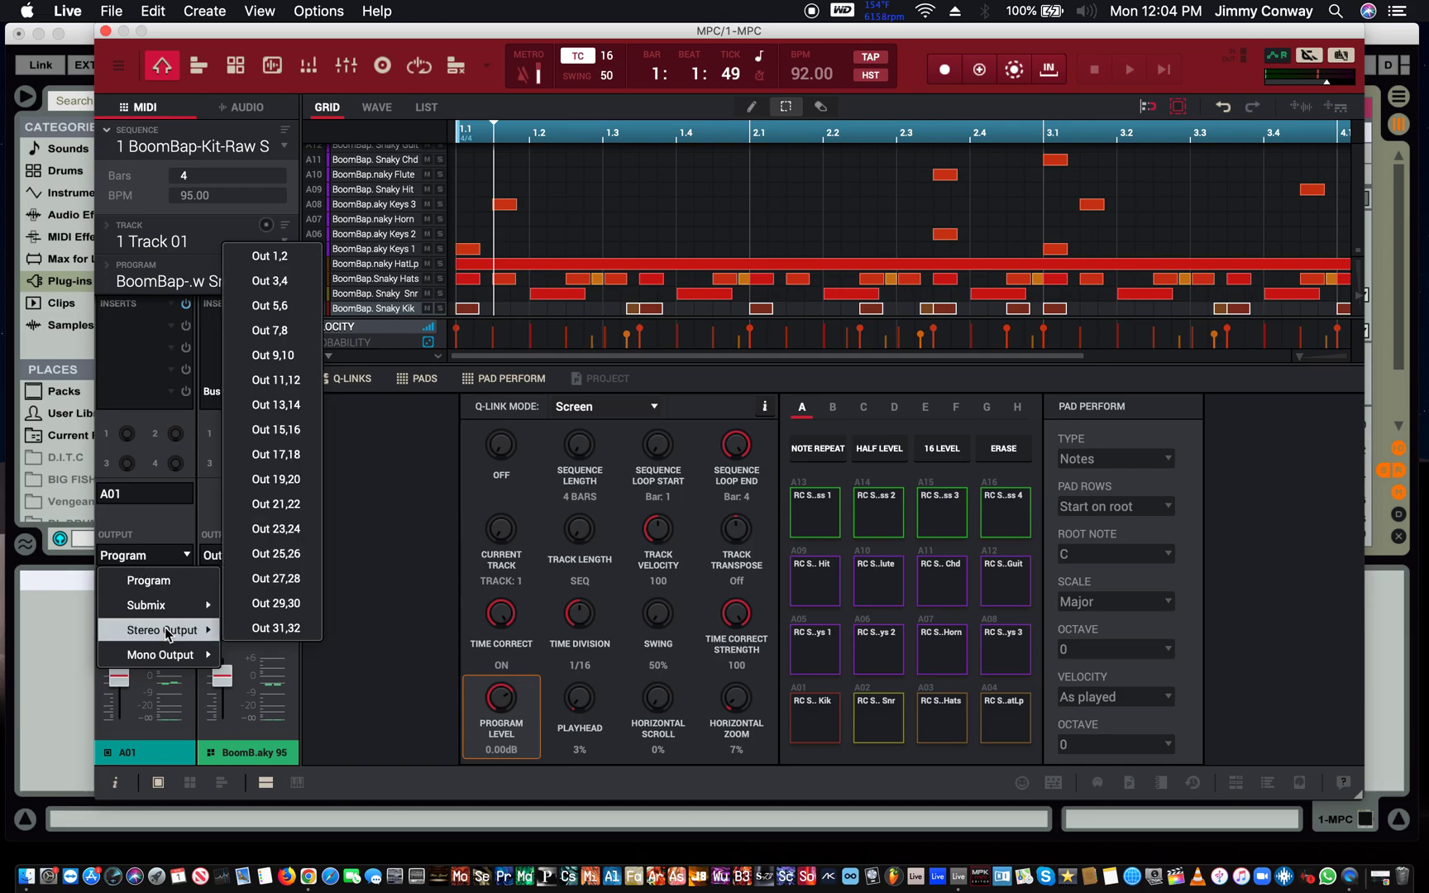
click(293, 282)
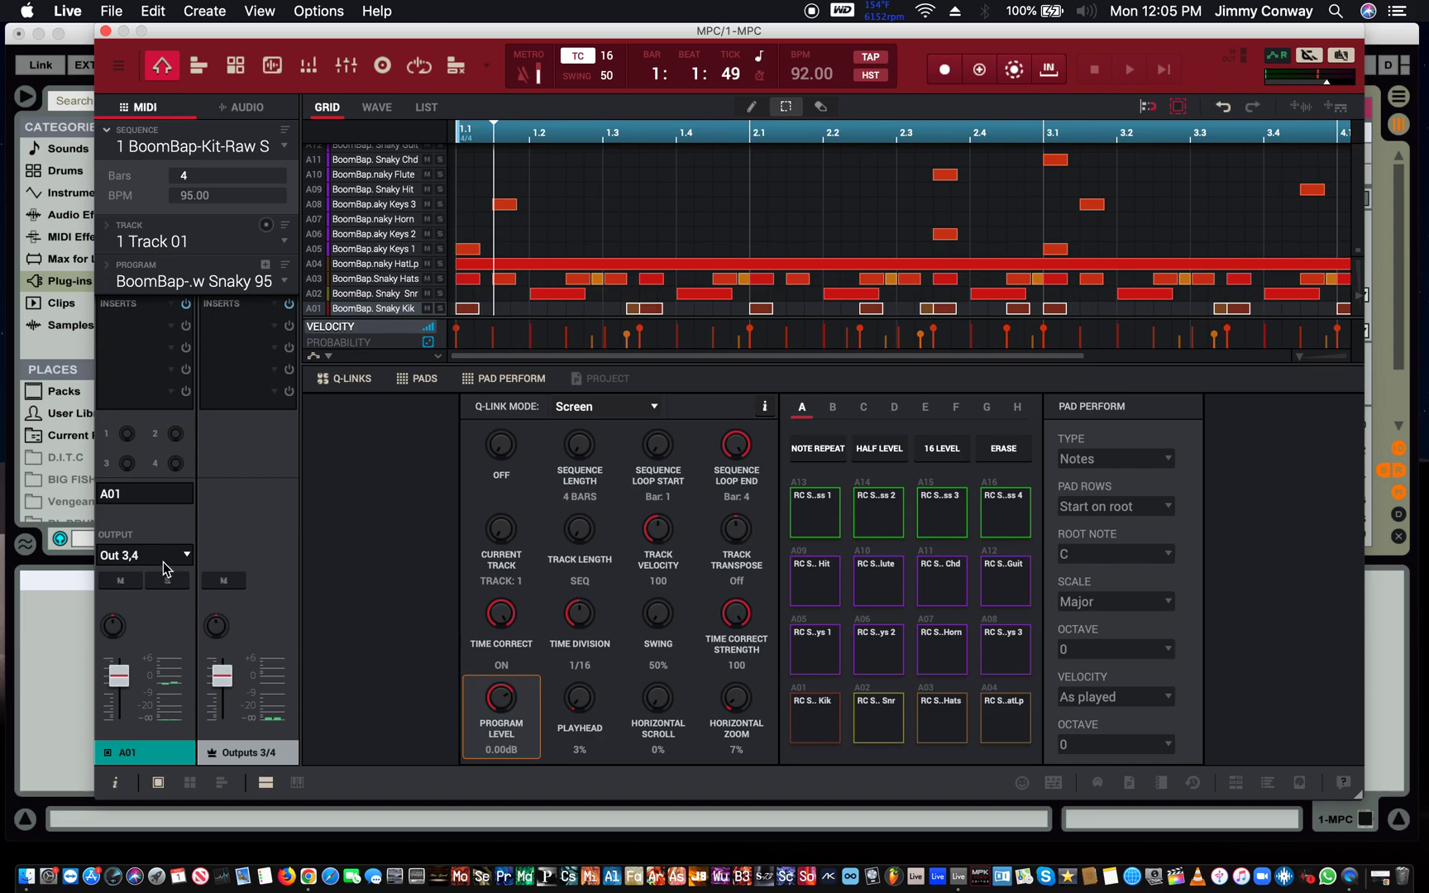
drag(248, 30, 872, 25)
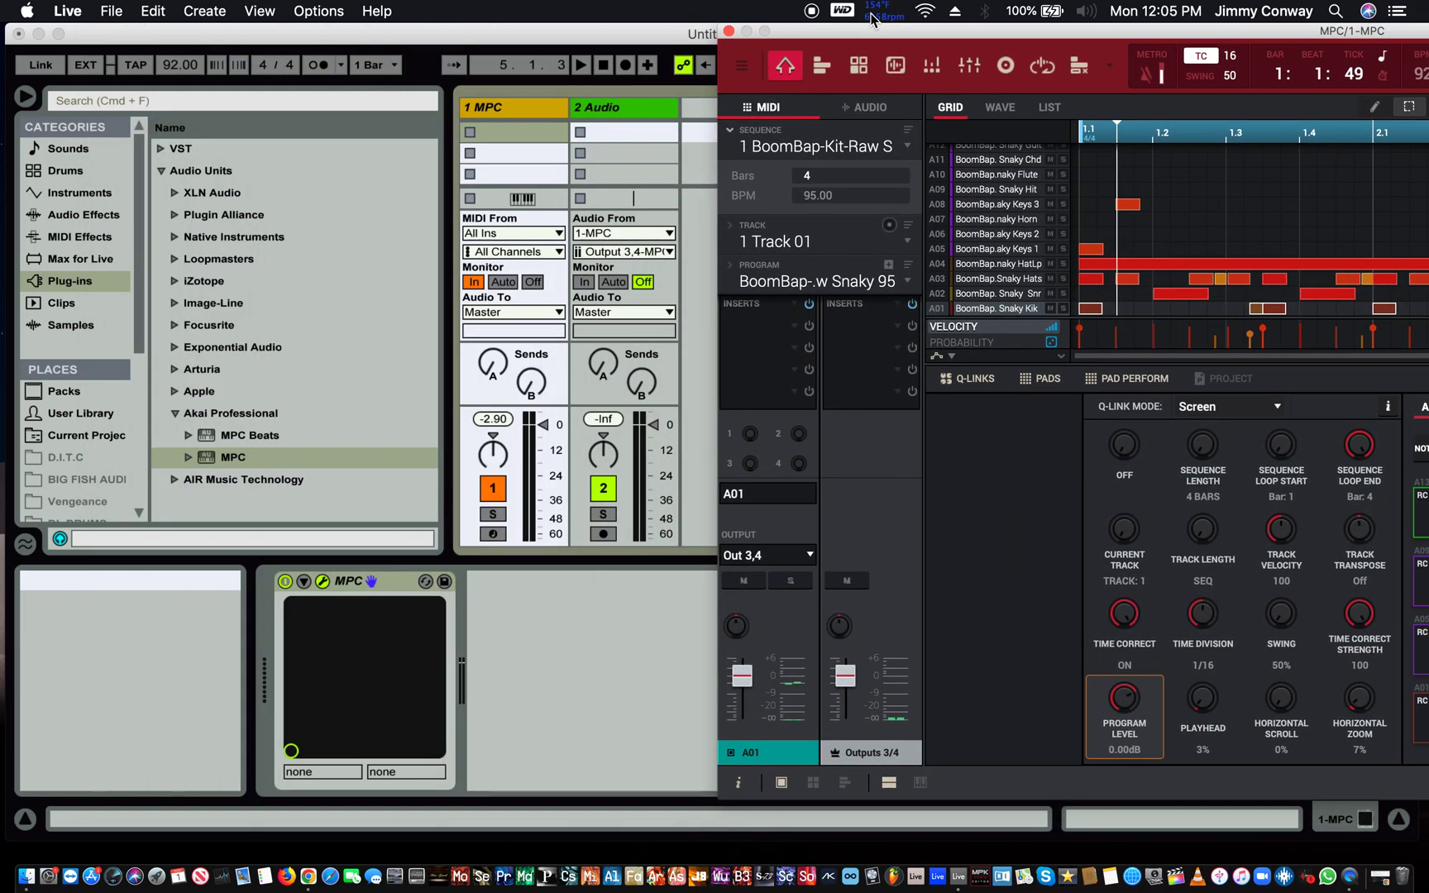
- Set 2 Audio to monitor In, play to confirm the MPC signal, and move the MPC window down
click(583, 282)
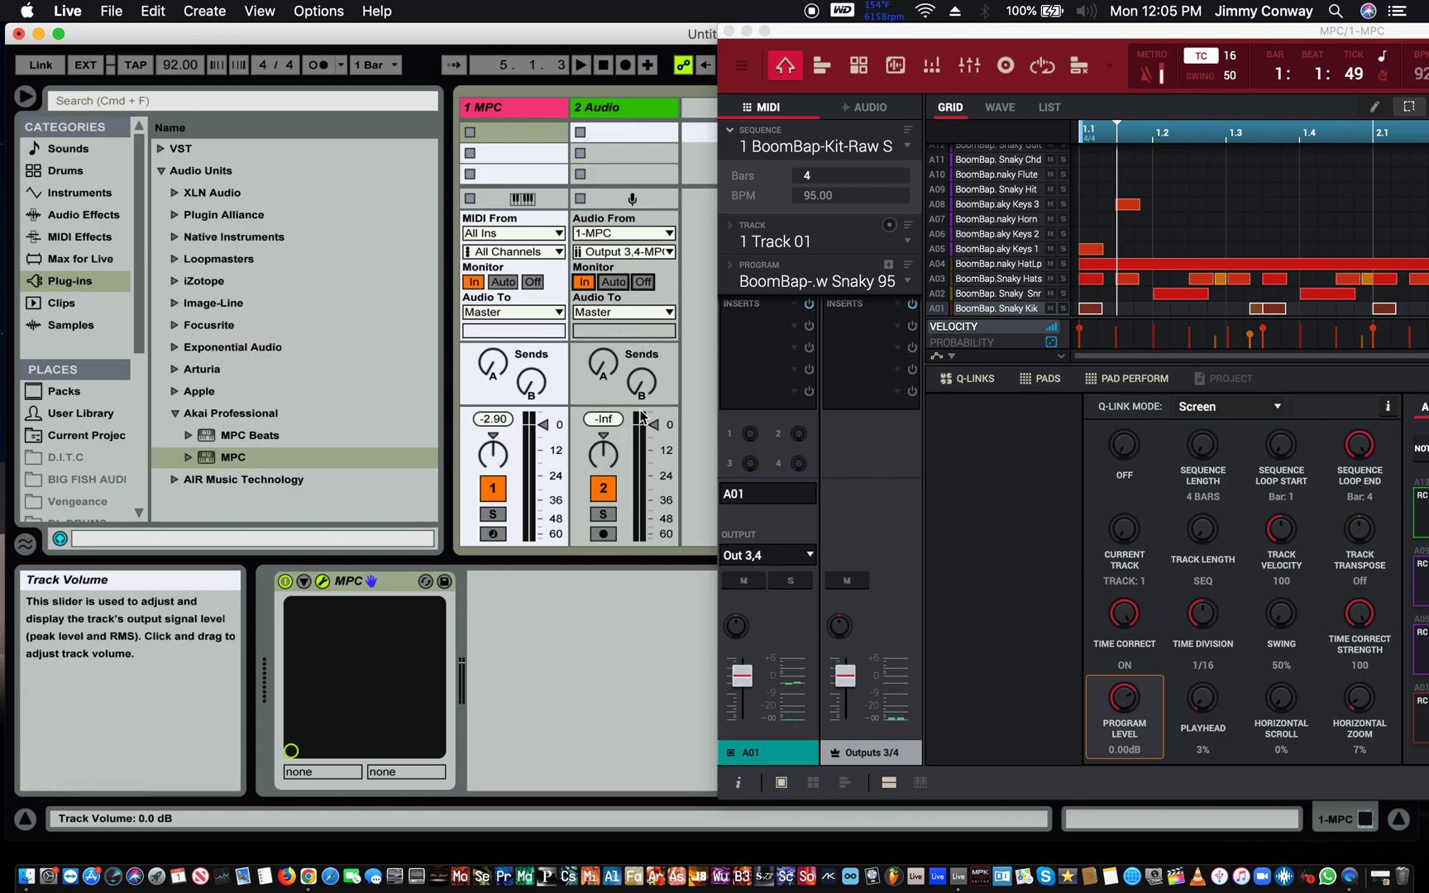
key(space)
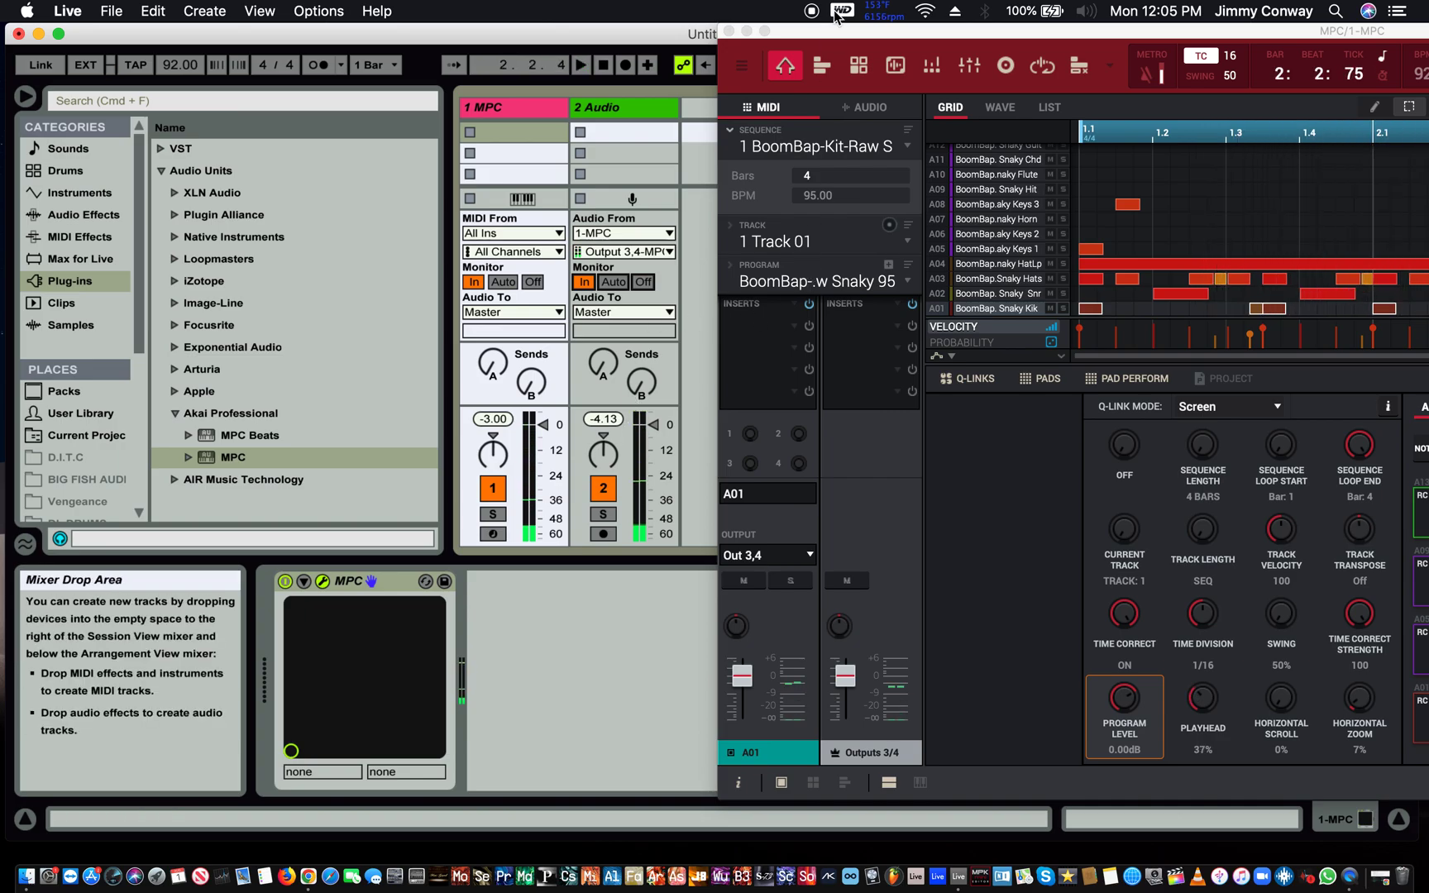
drag(825, 31, 1013, 768)
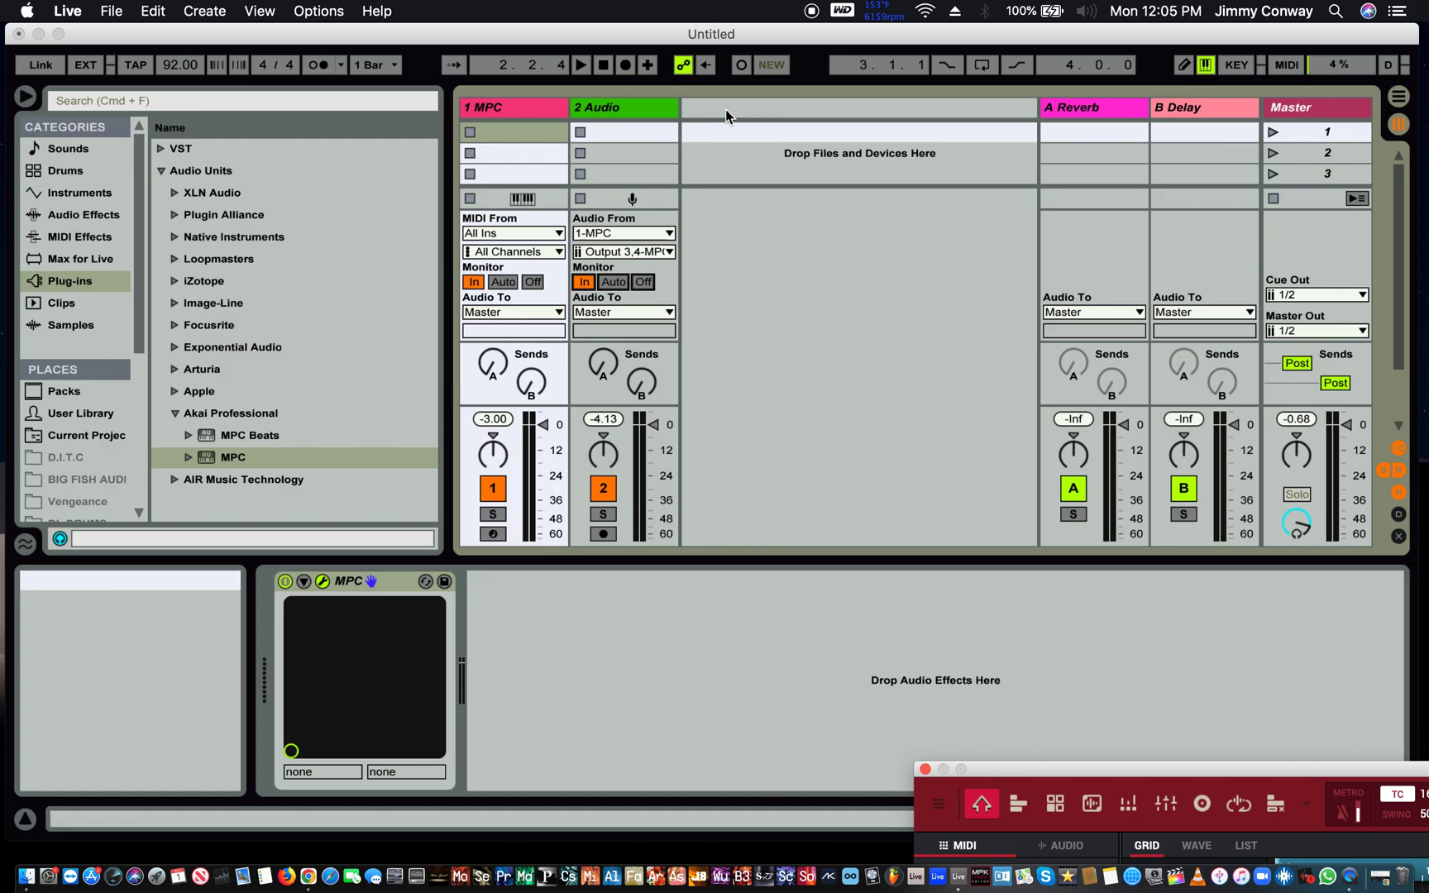
- Duplicate 2 Audio into 3 Audio with input channel Output 5,6-MPC
right_click(641, 105)
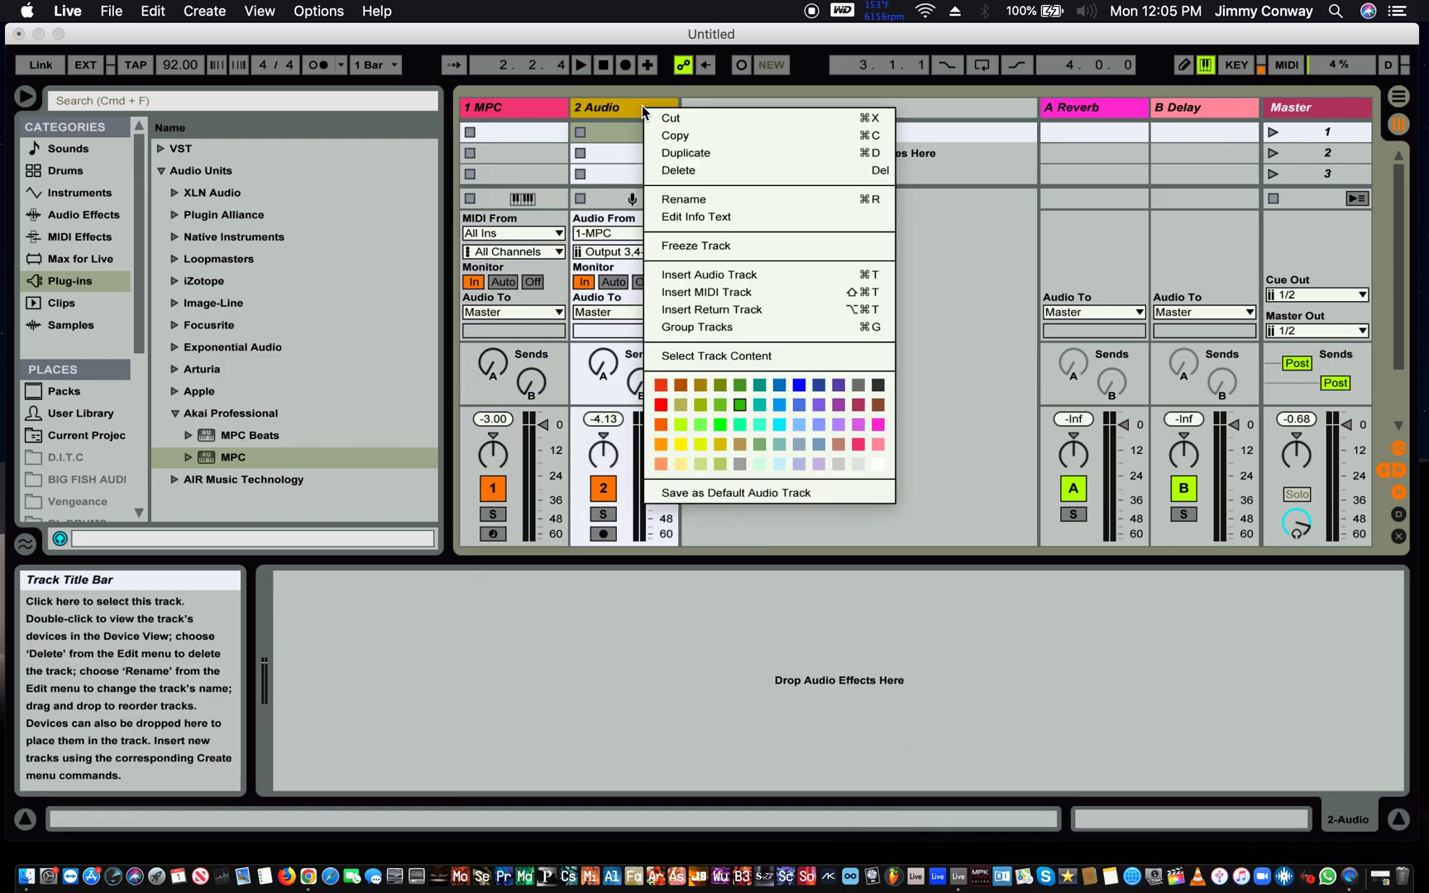
click(614, 159)
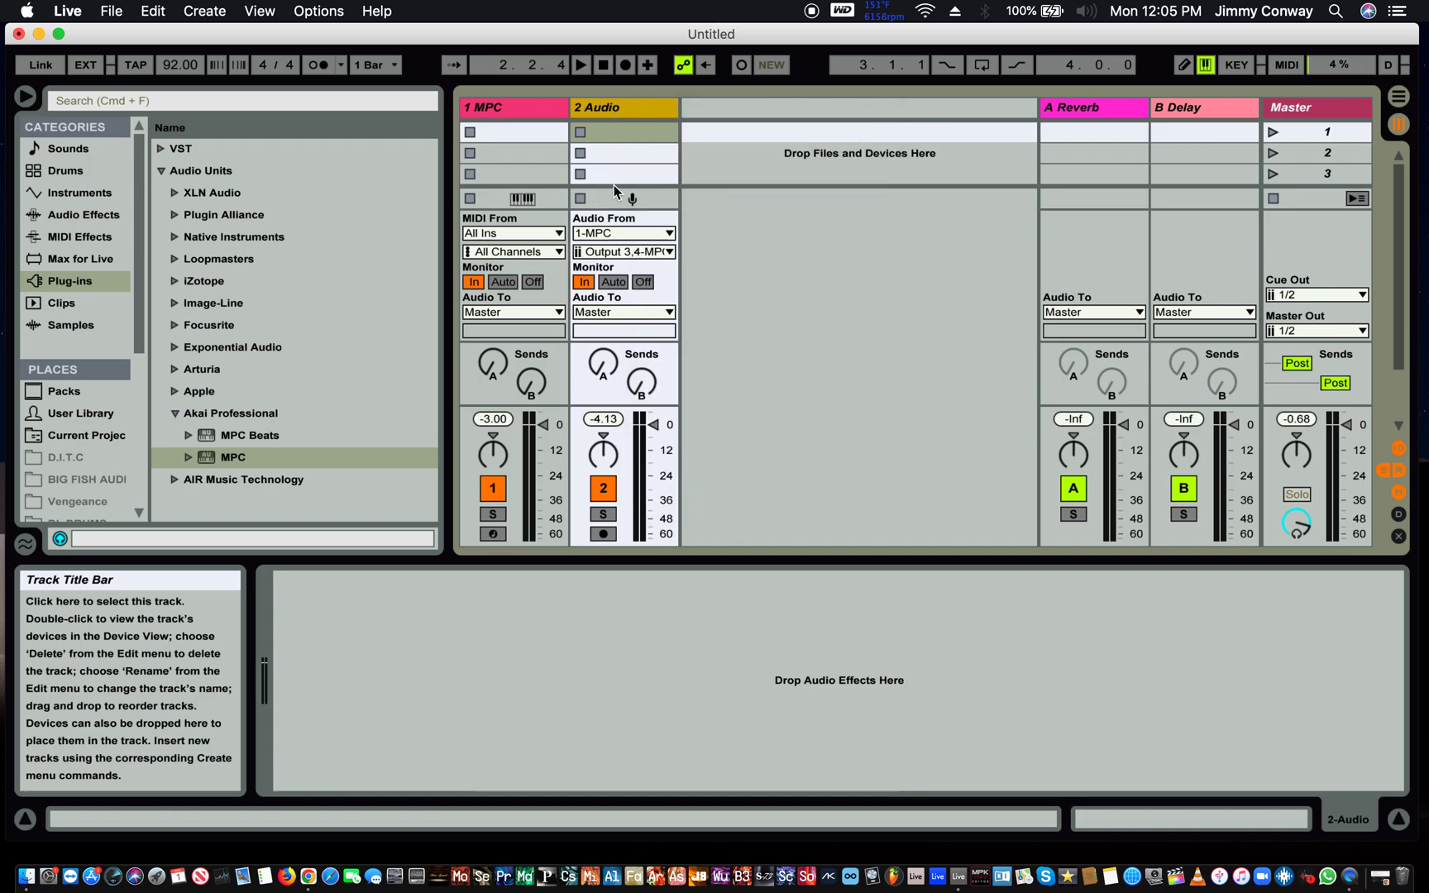
right_click(613, 116)
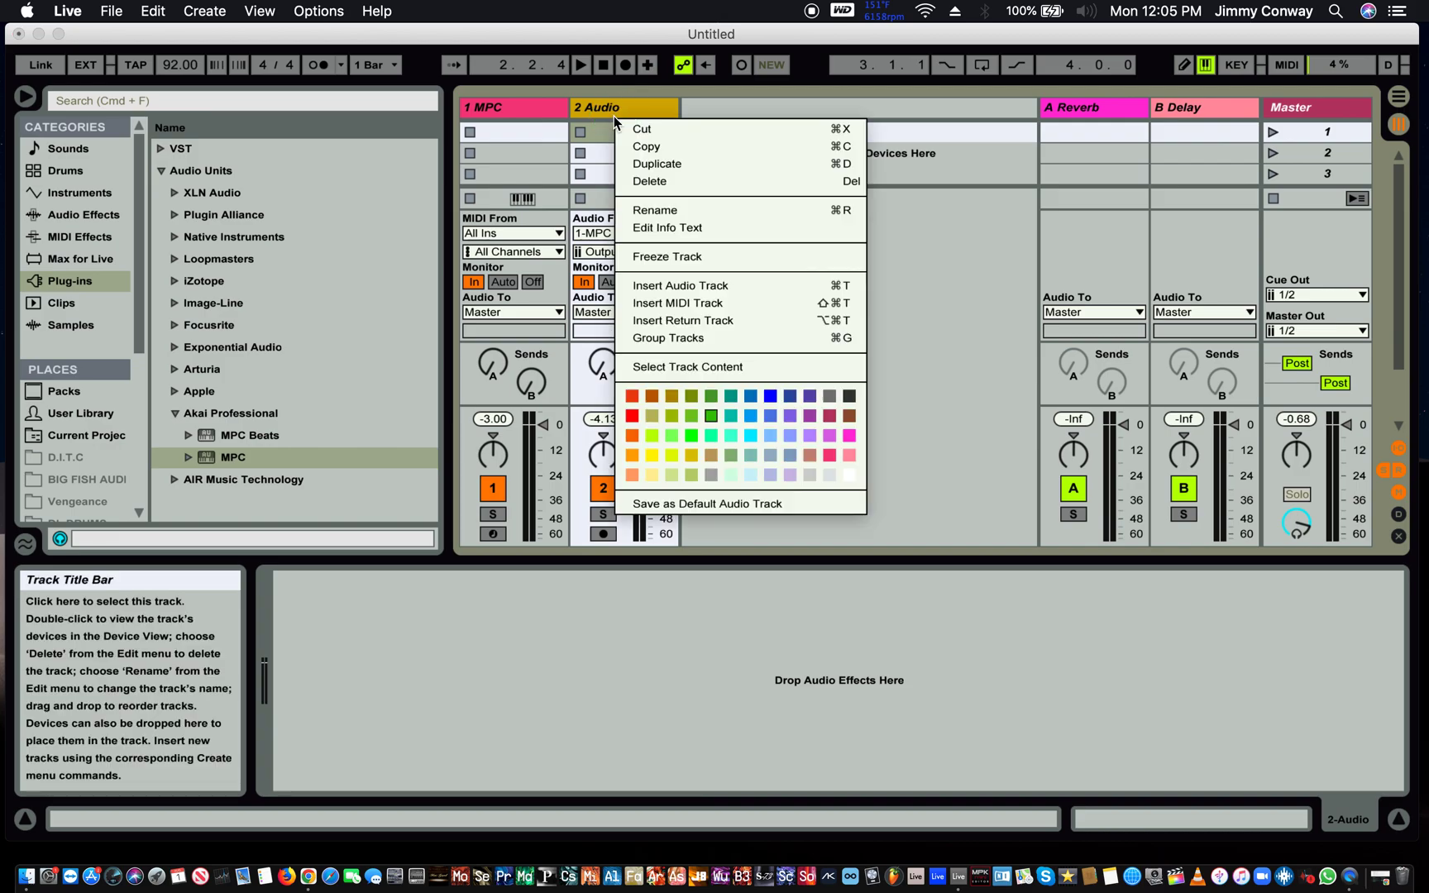
click(629, 164)
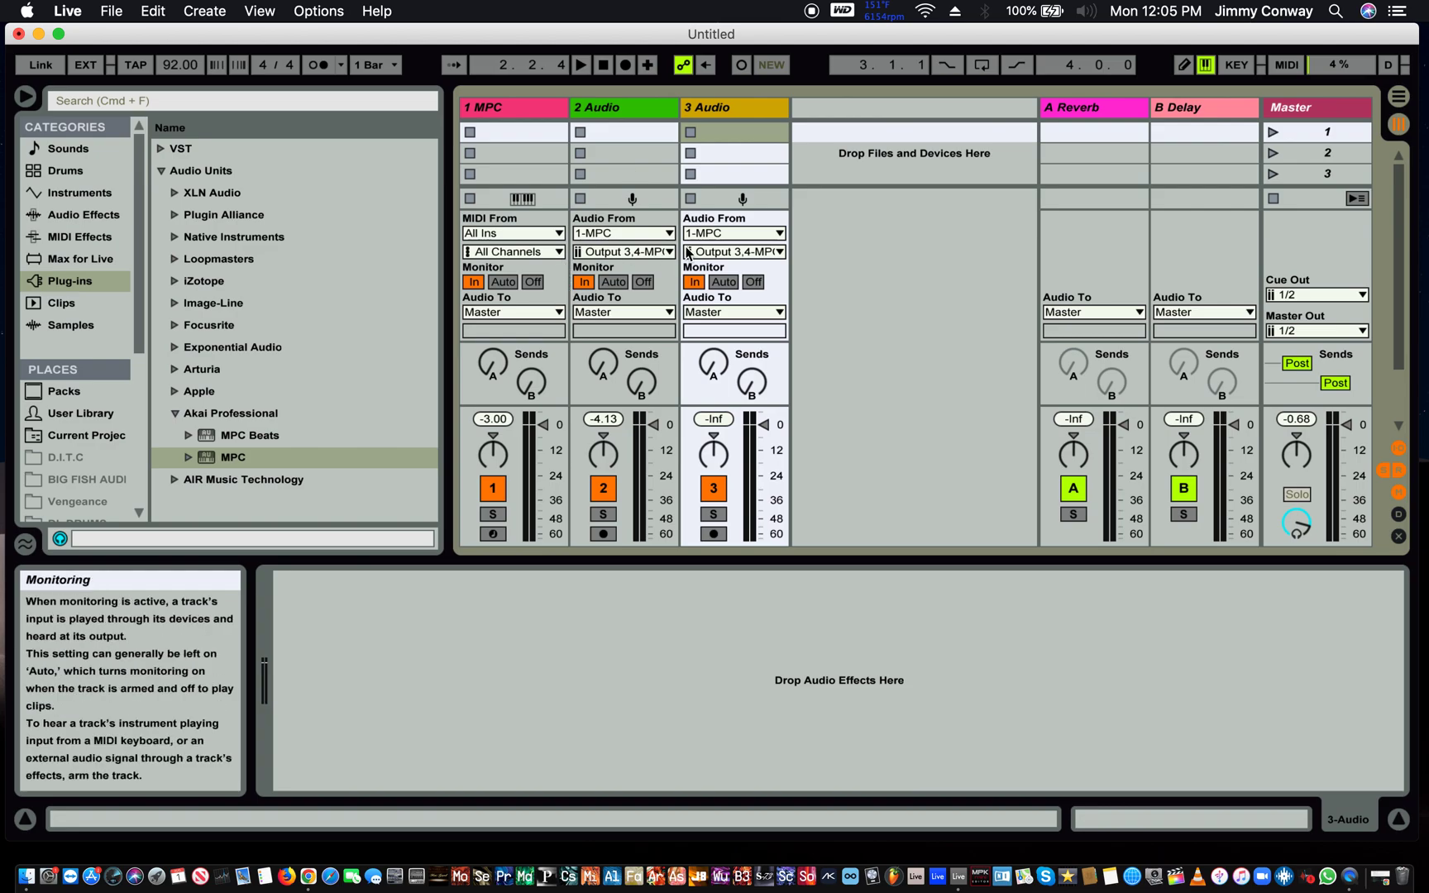
click(716, 258)
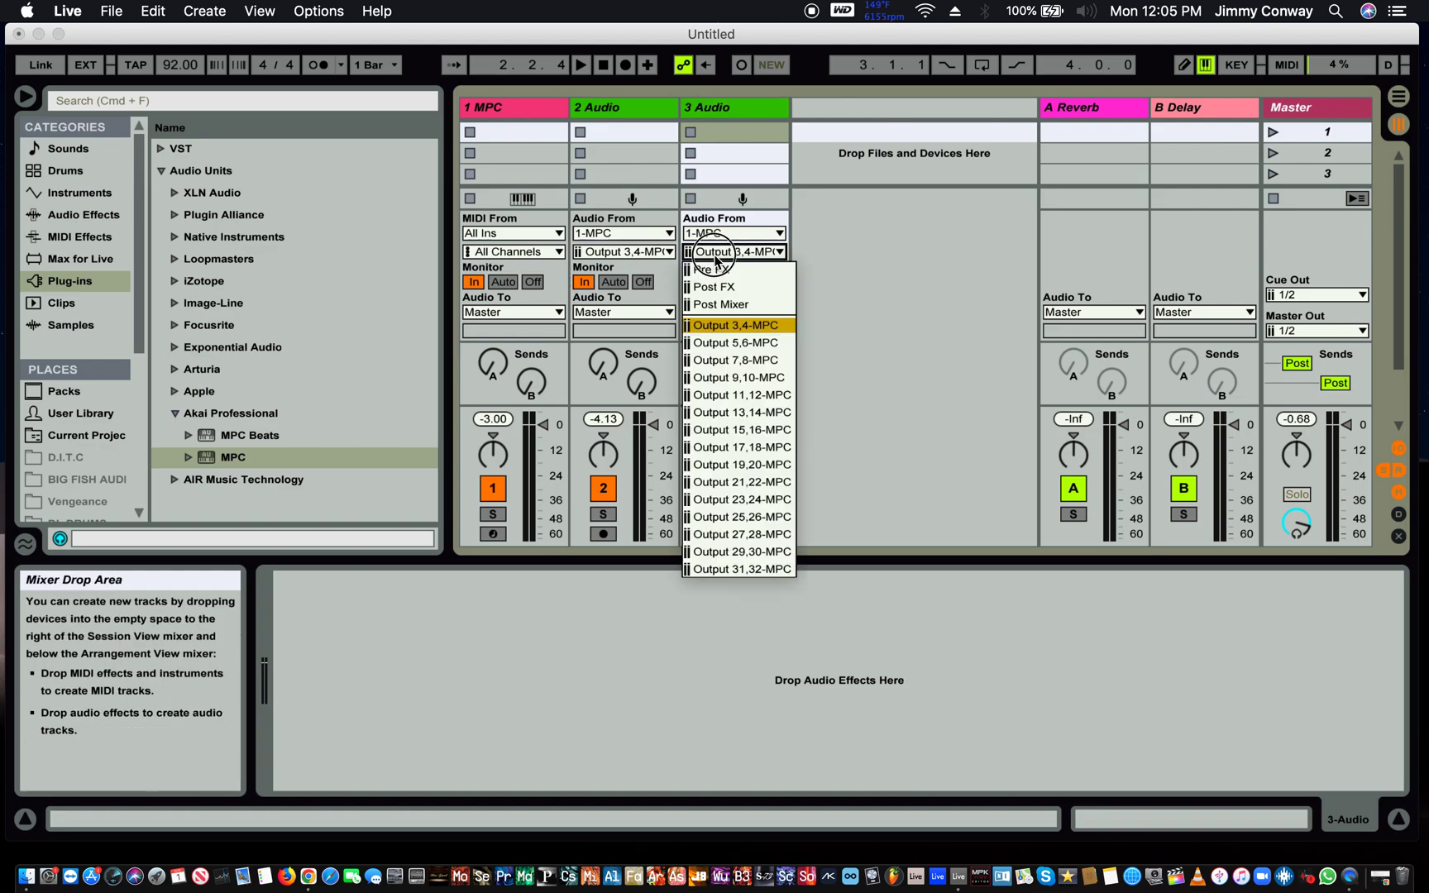
click(726, 340)
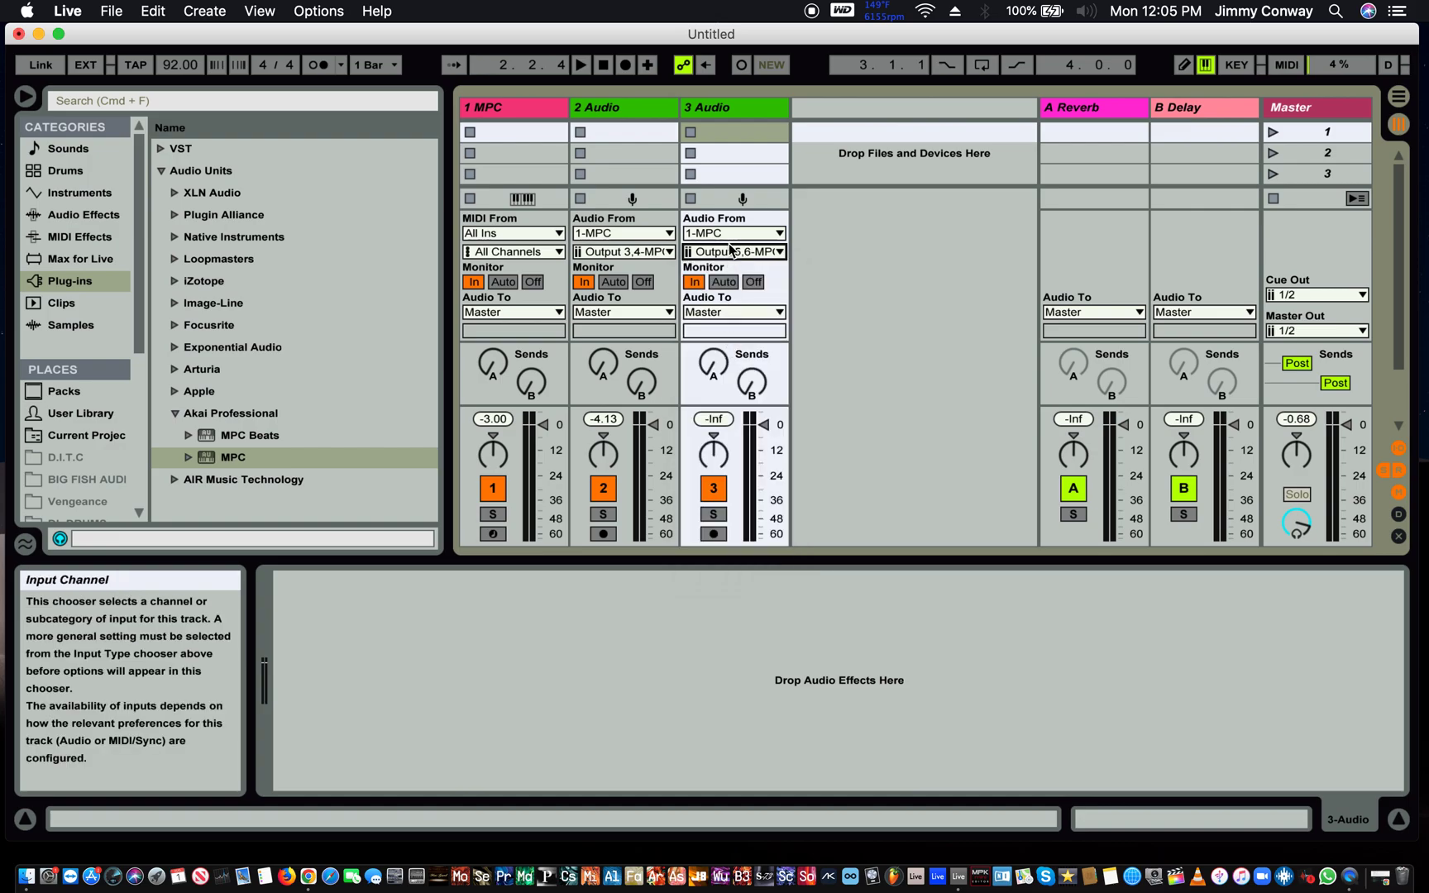
- Duplicate 3 Audio into 4 Audio on Output 7,8-MPC and hide the mixer's sends and returns
click(752, 109)
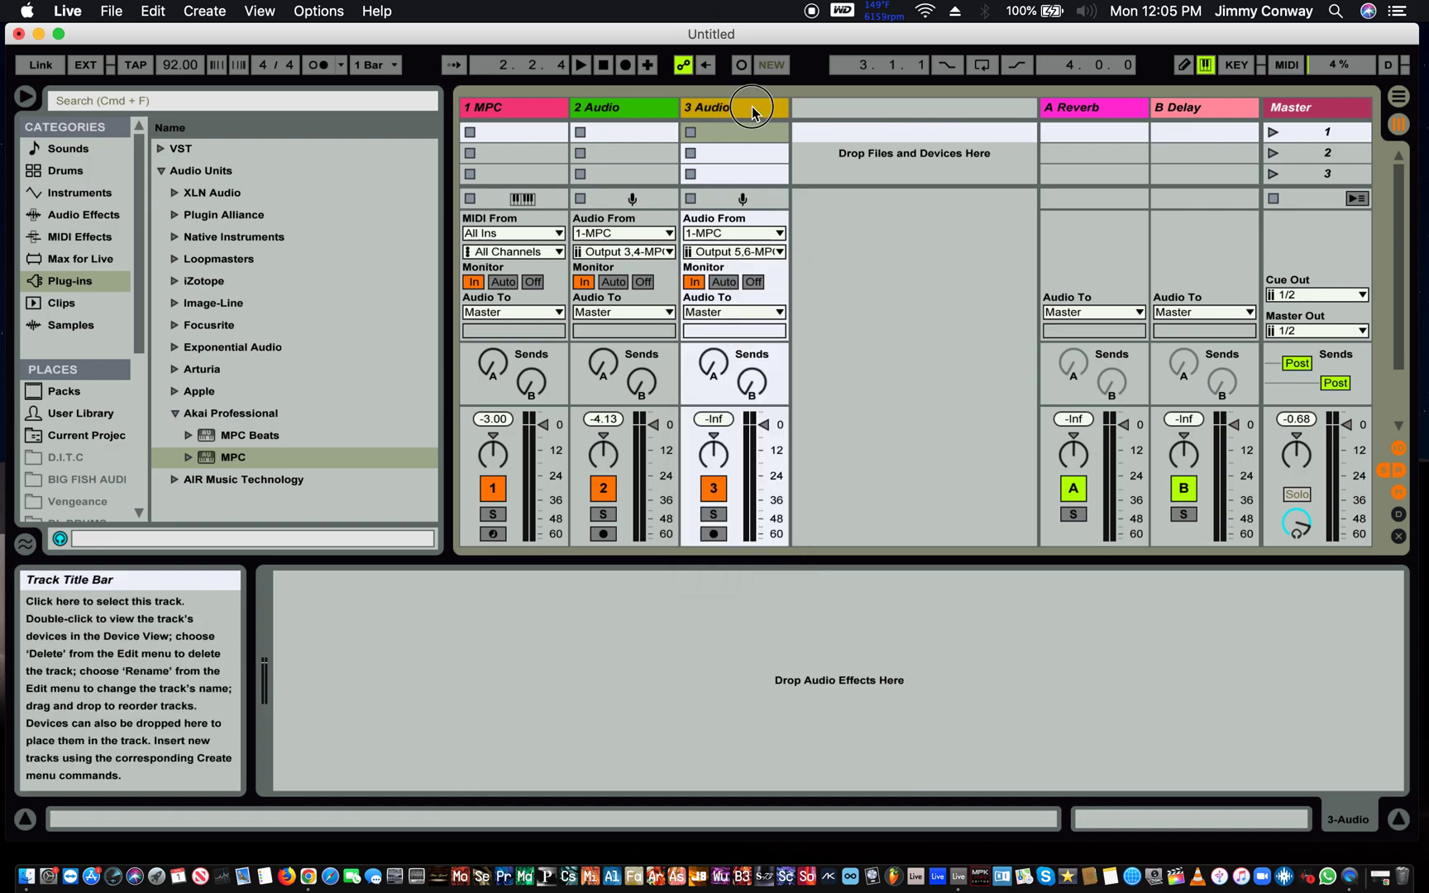
key(super+d)
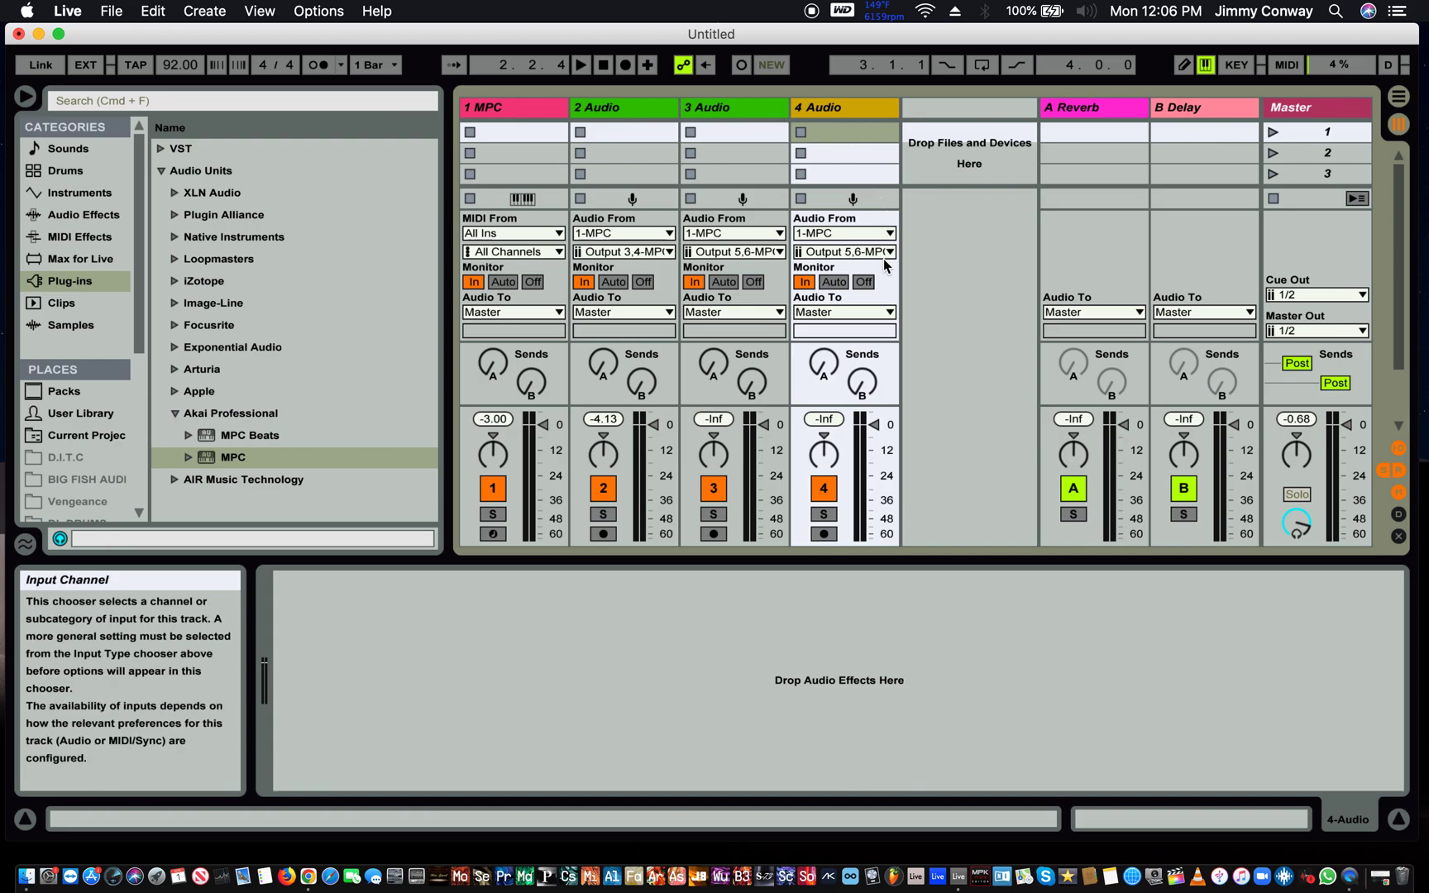
click(869, 244)
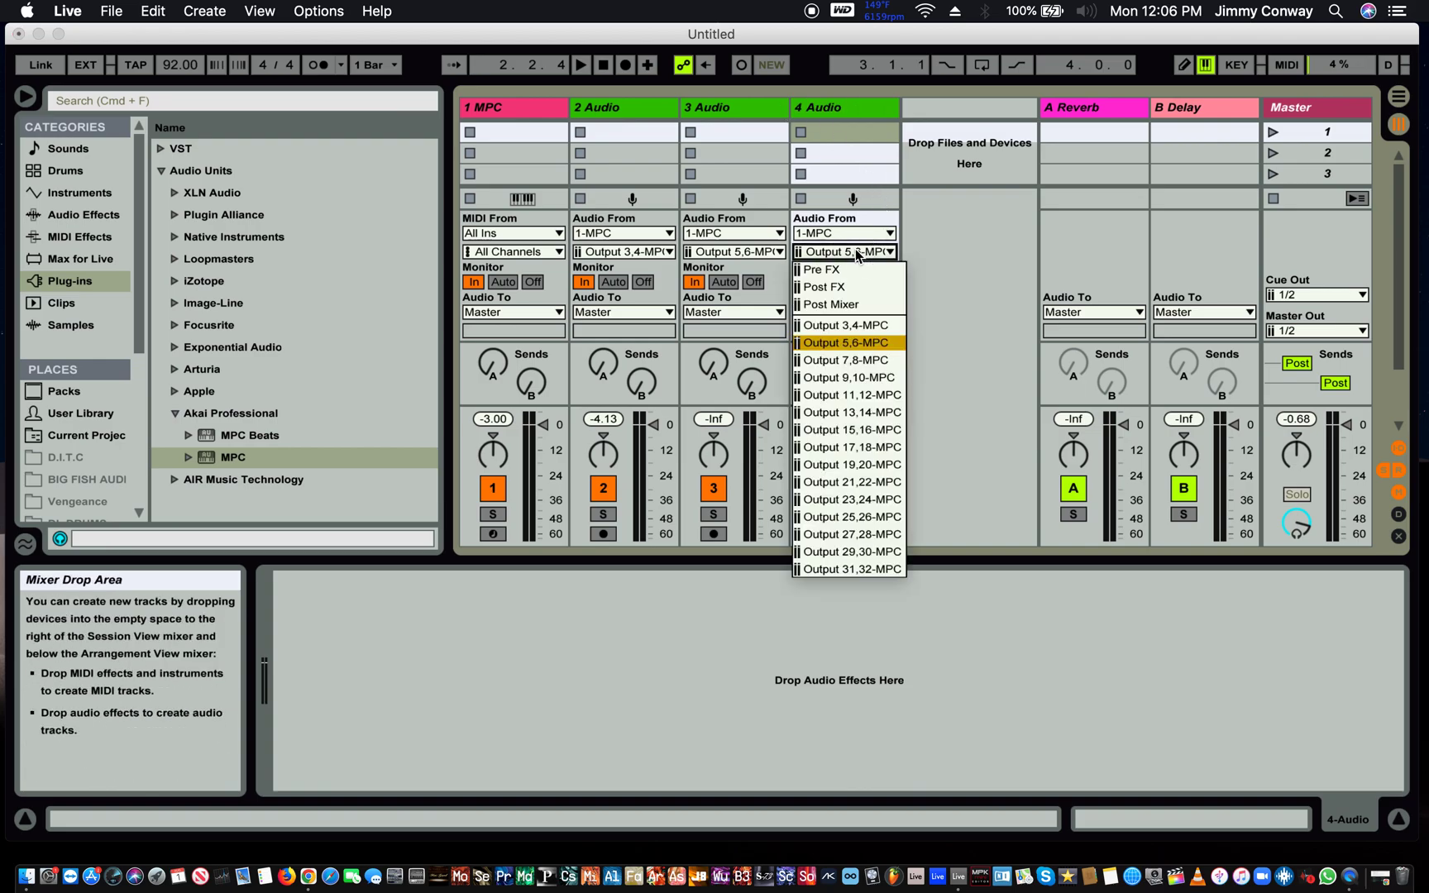
click(848, 361)
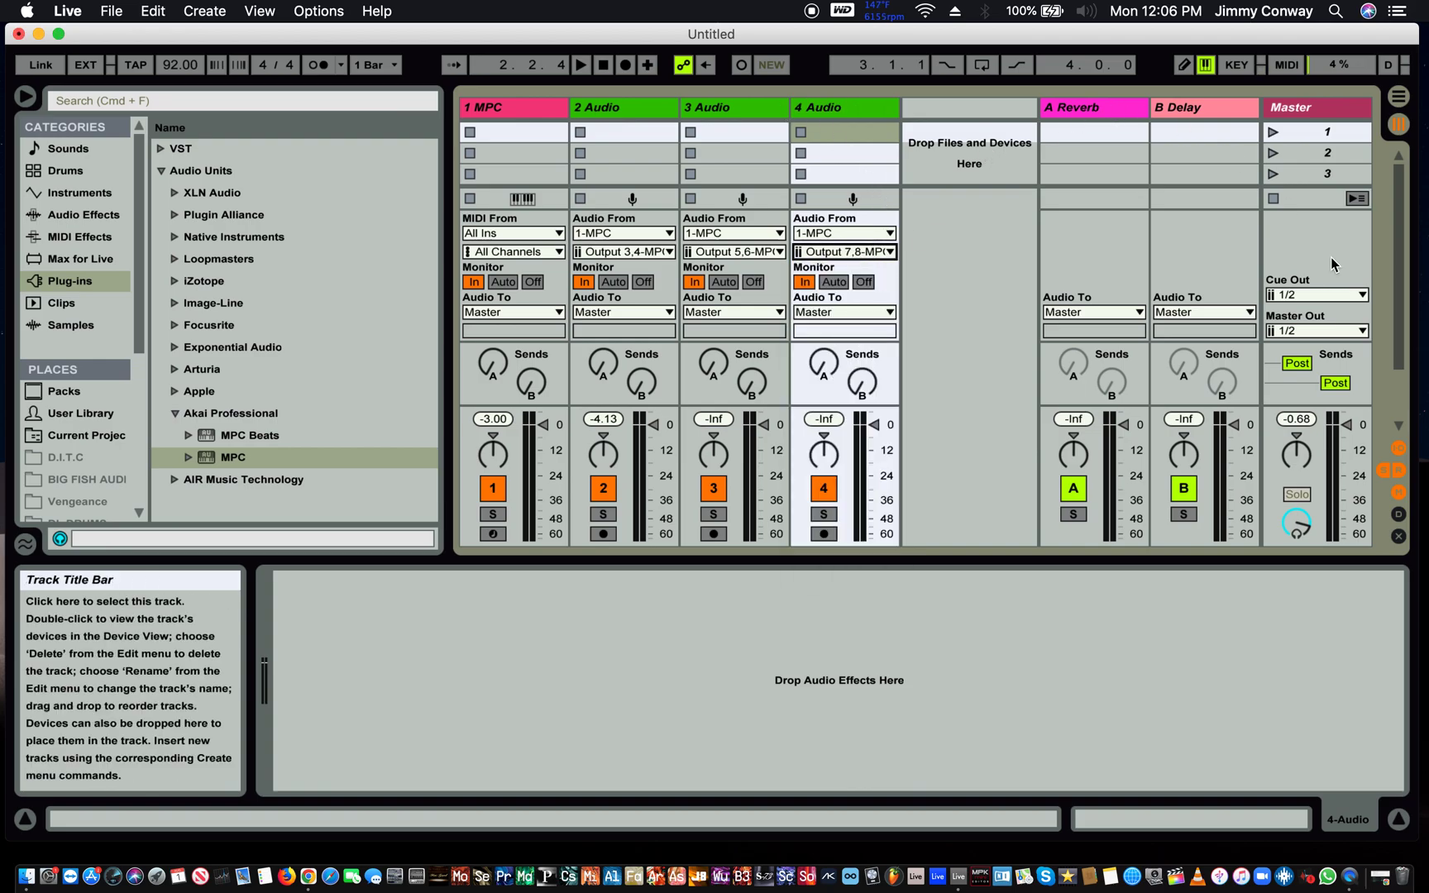
click(1383, 470)
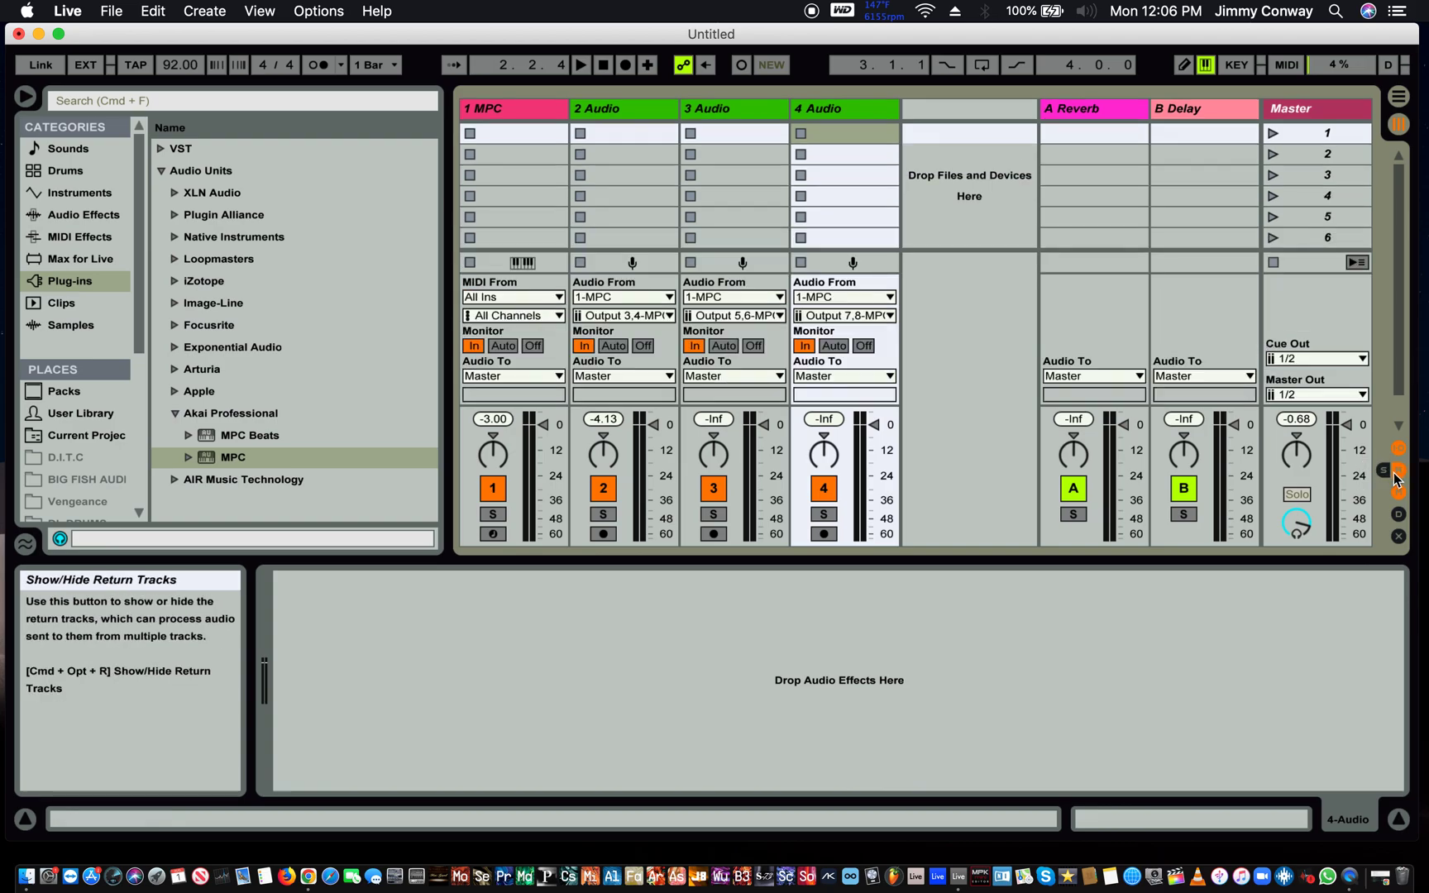
click(1394, 474)
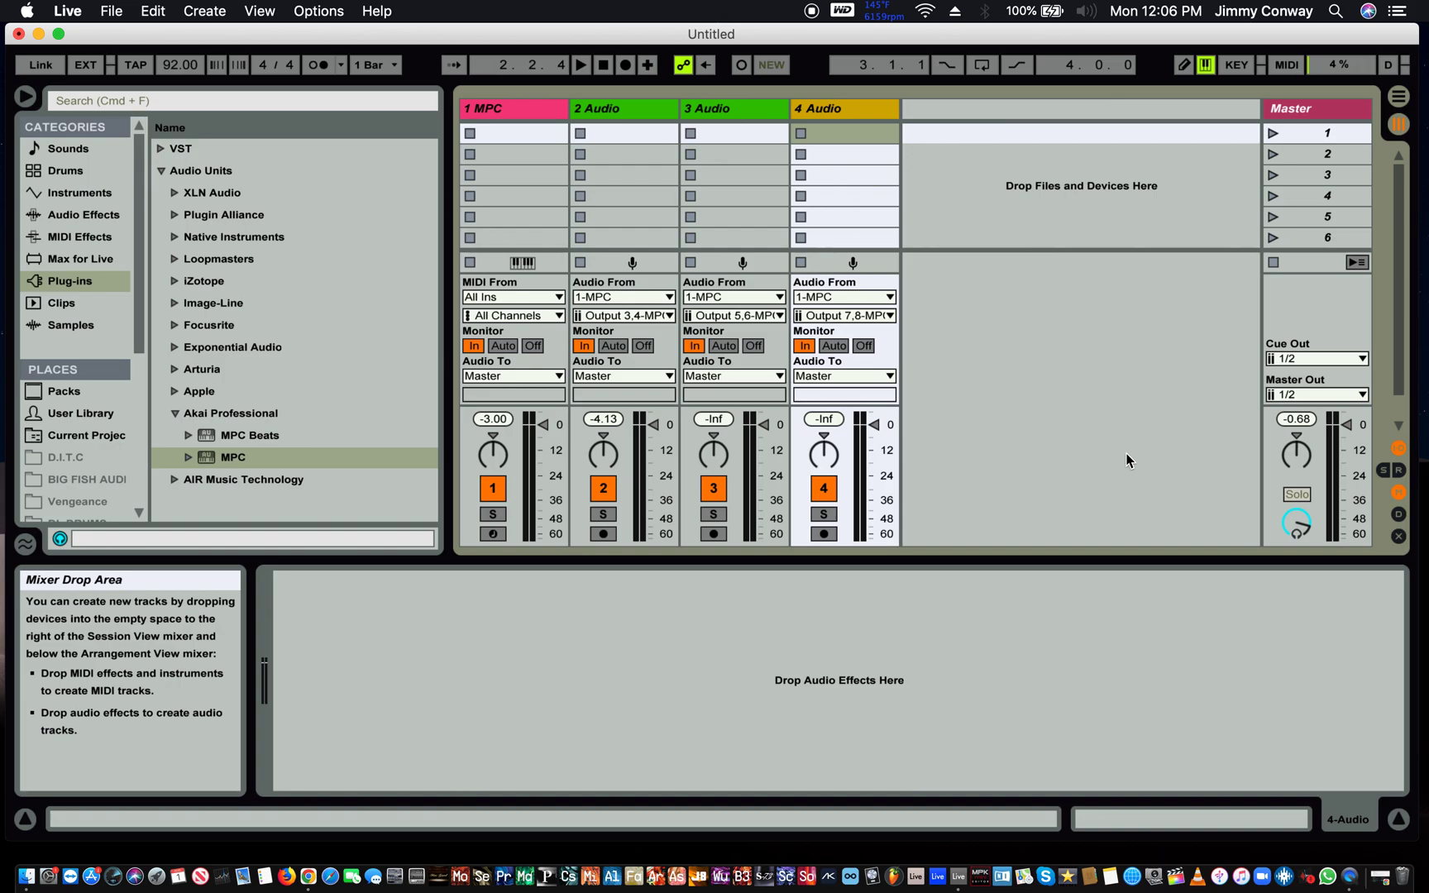
- Bring up the track context menu in the Session View
right_click(918, 116)
- Duplicate 4 Audio into 5 Audio with input channel Output 9,10-MPC
click(874, 113)
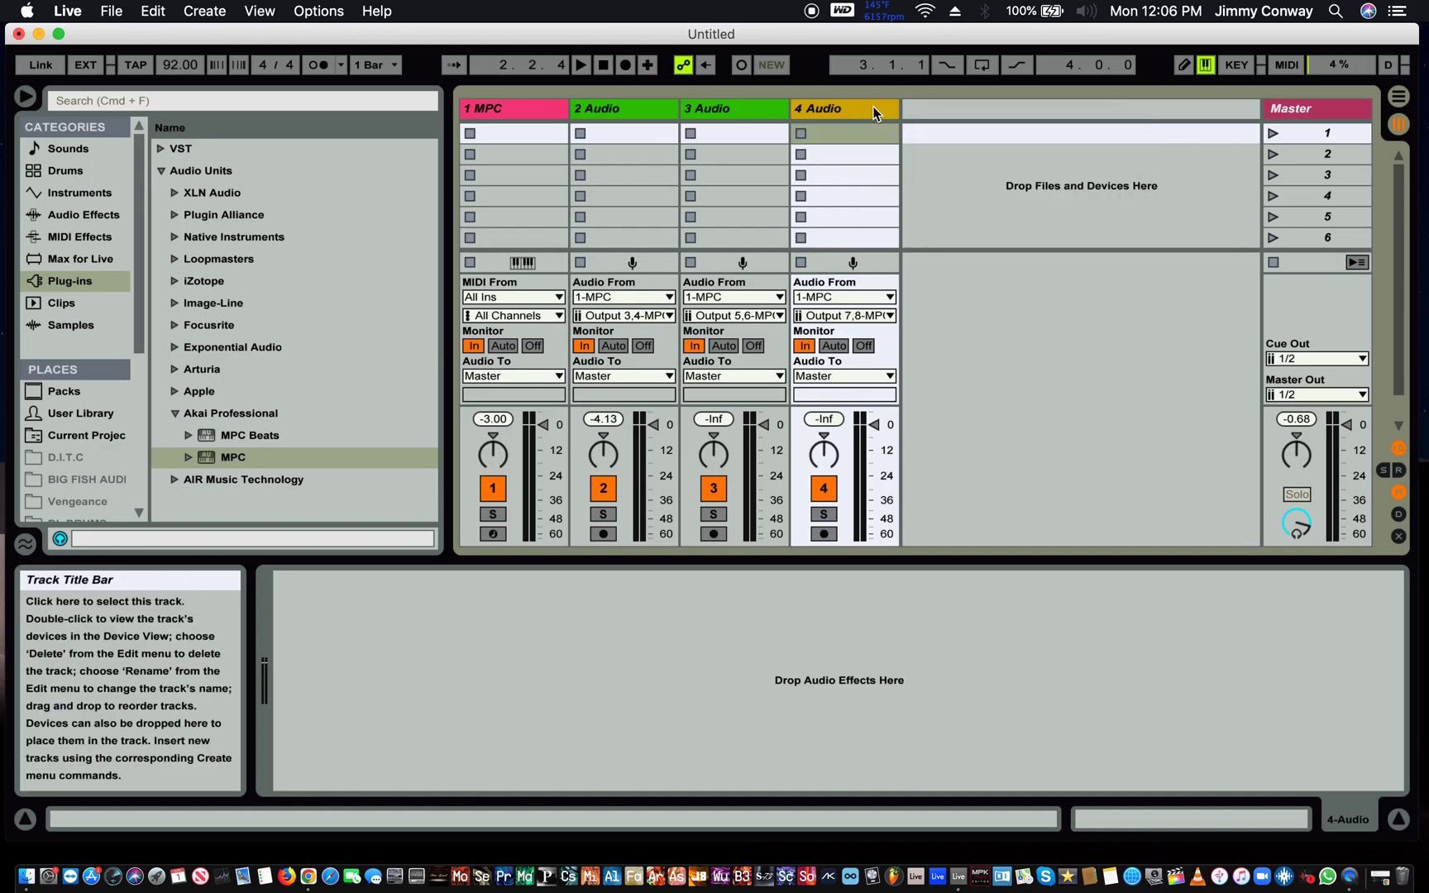
right_click(873, 113)
click(893, 152)
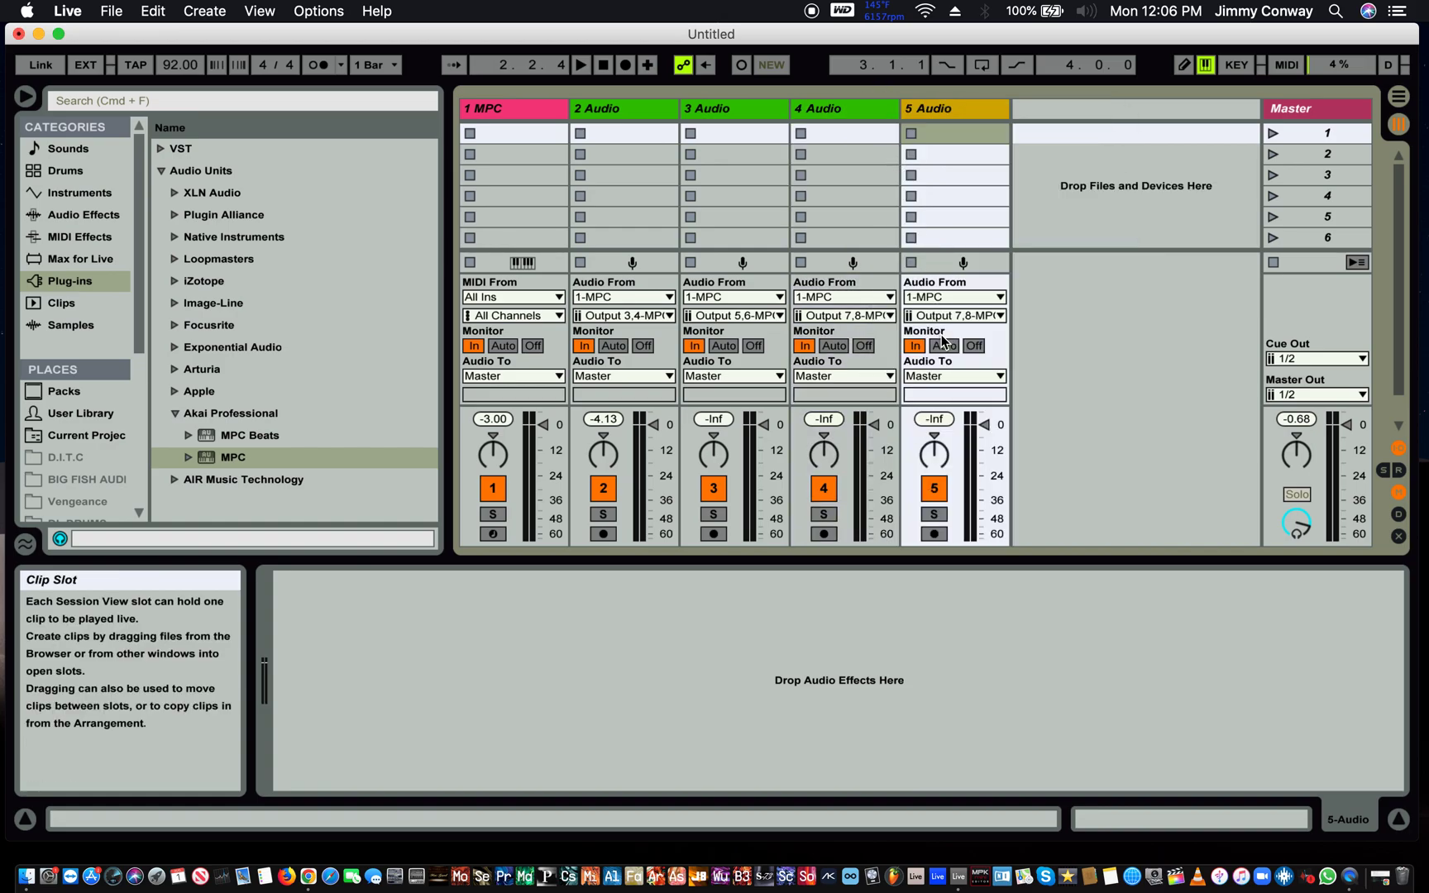
click(961, 315)
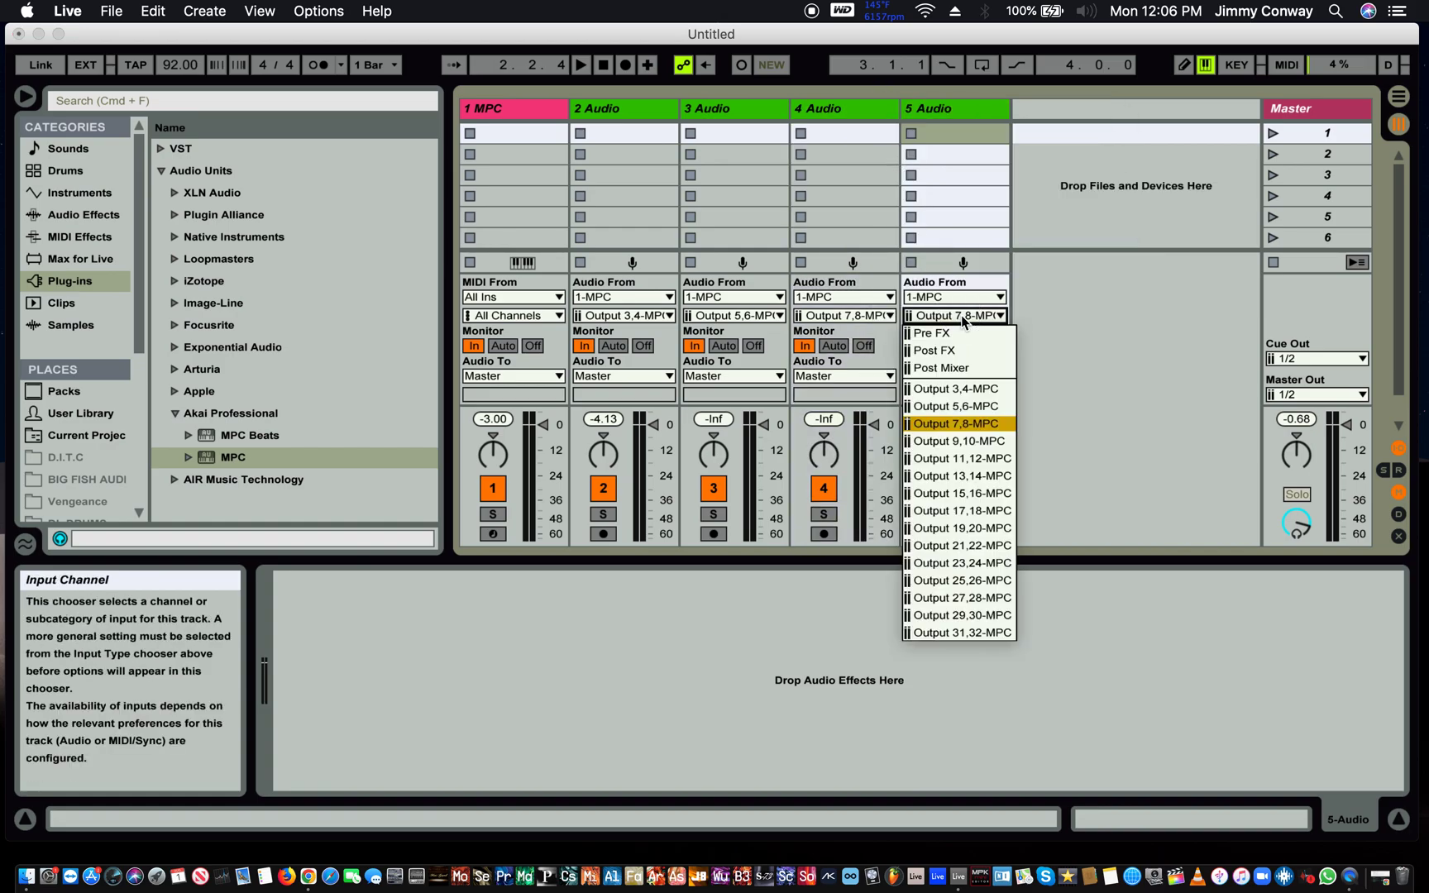
click(963, 441)
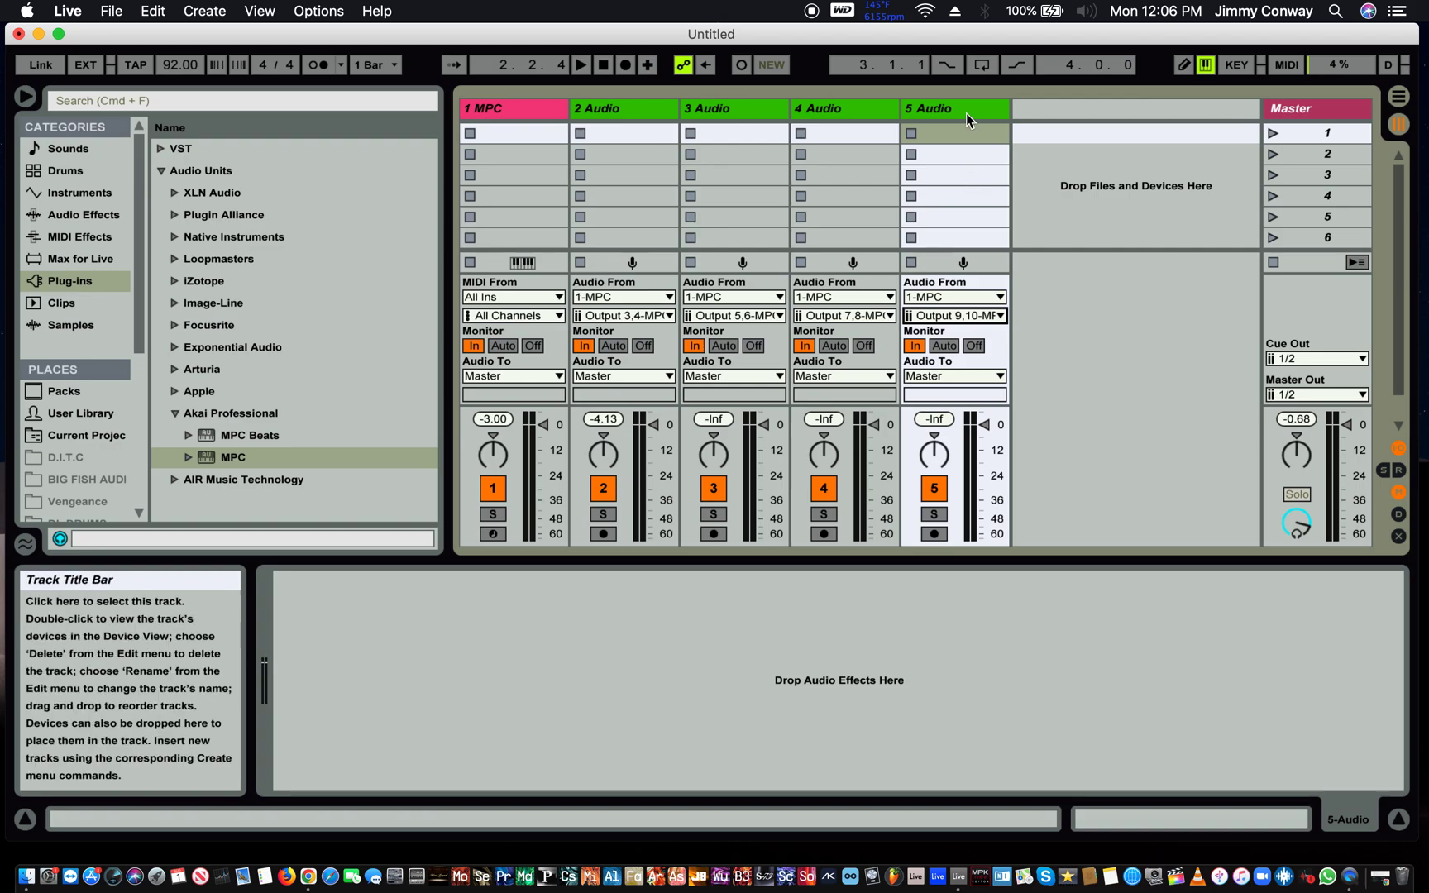
- Duplicate 5 Audio into 6 Audio with input channel Output 11,12-MPC
right_click(966, 112)
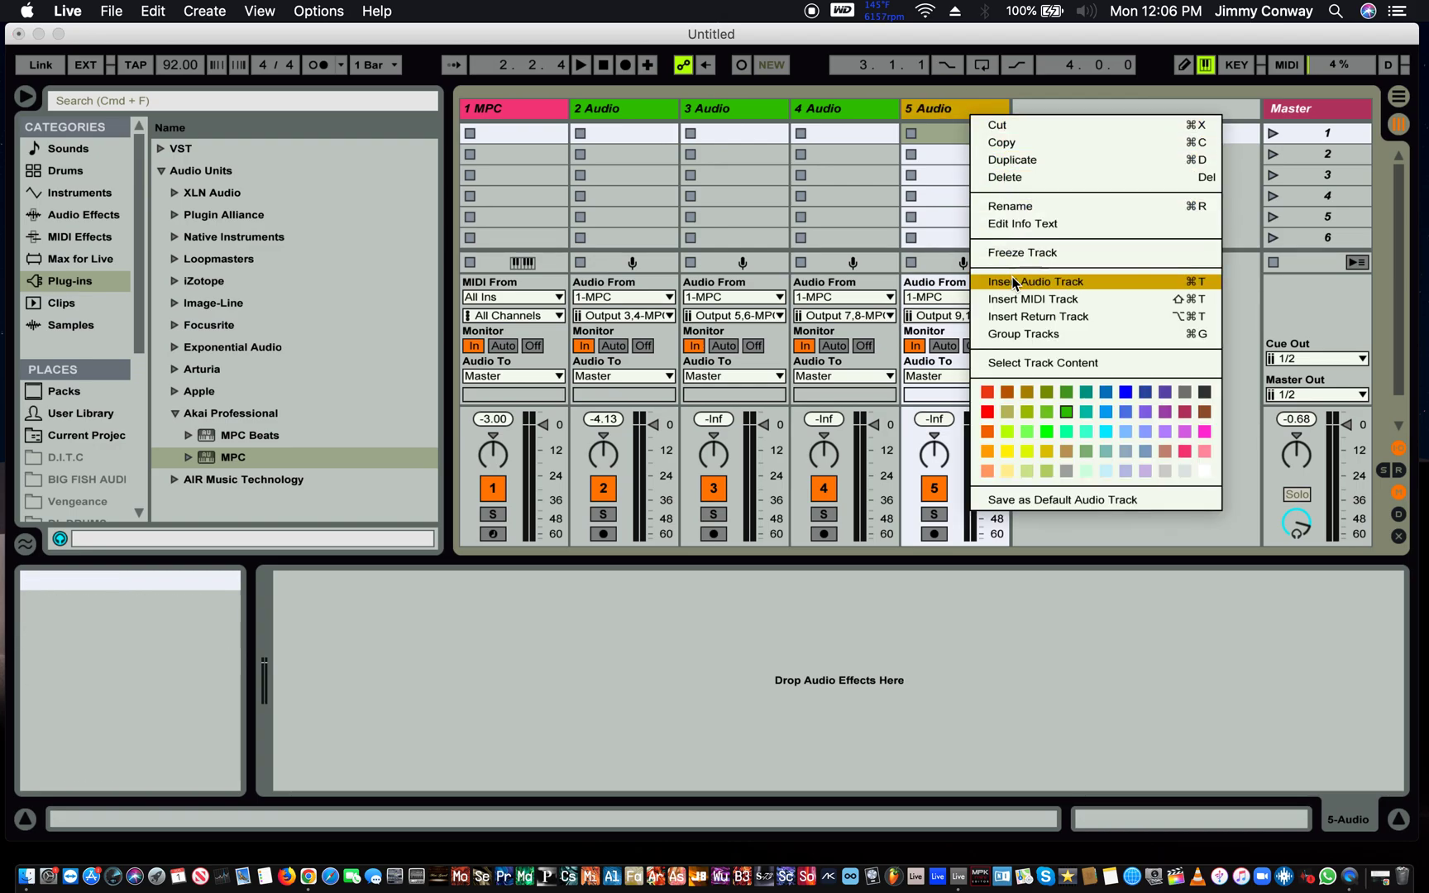
click(949, 100)
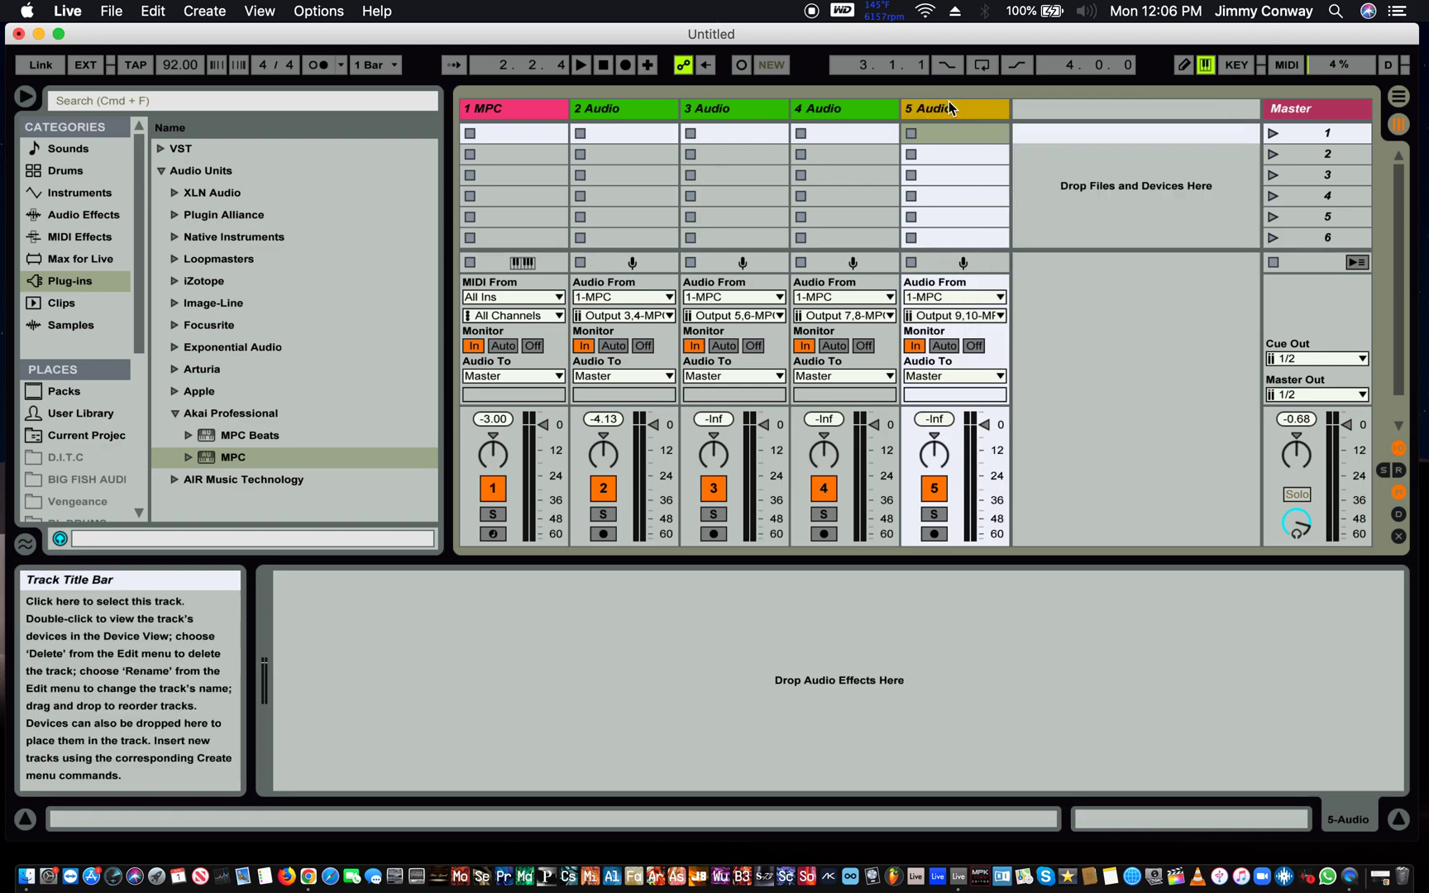
right_click(949, 101)
click(967, 149)
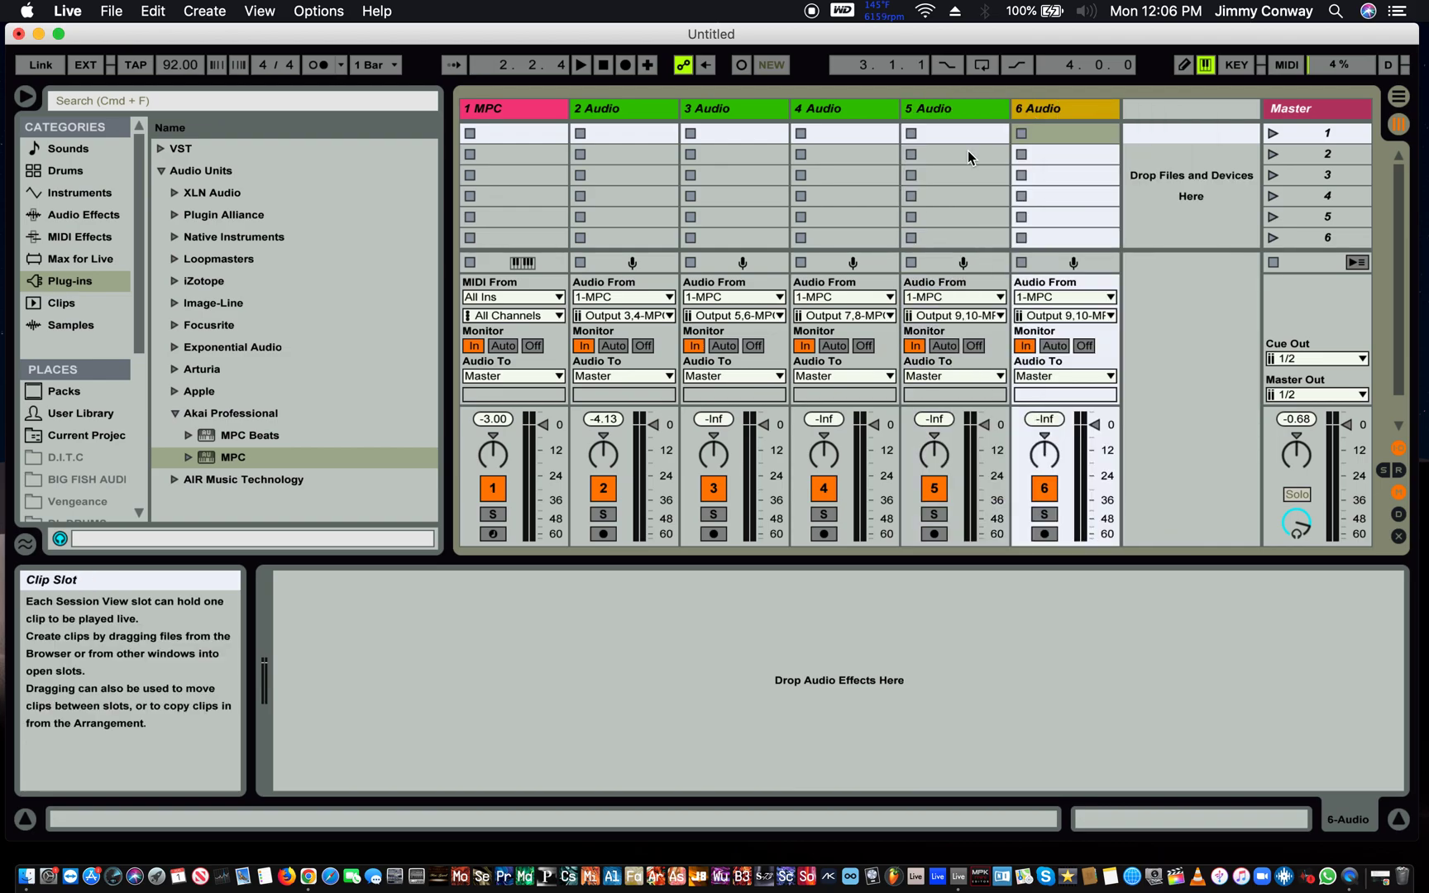
click(1062, 316)
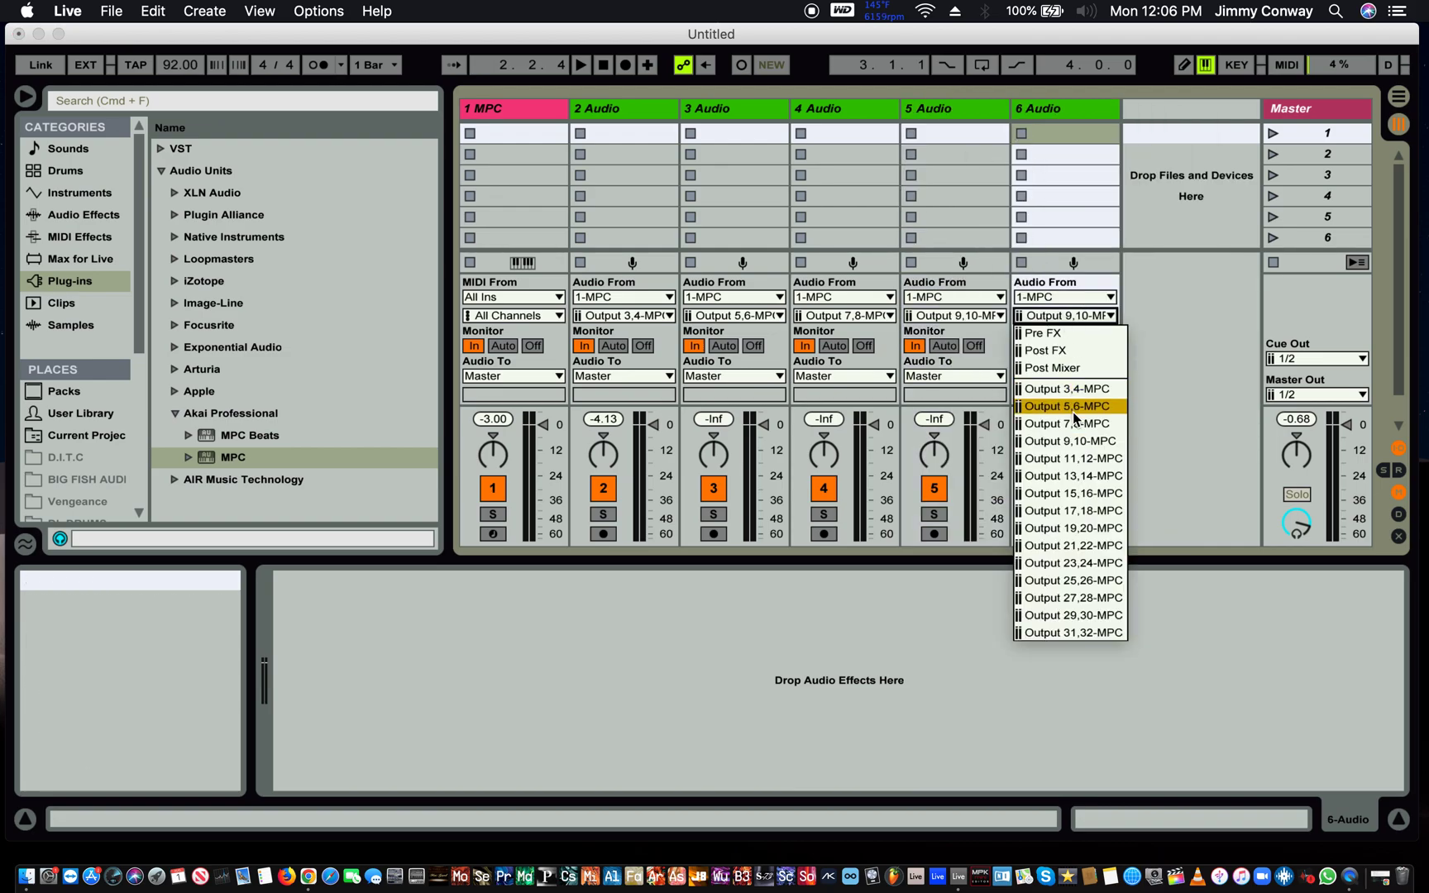
click(1071, 459)
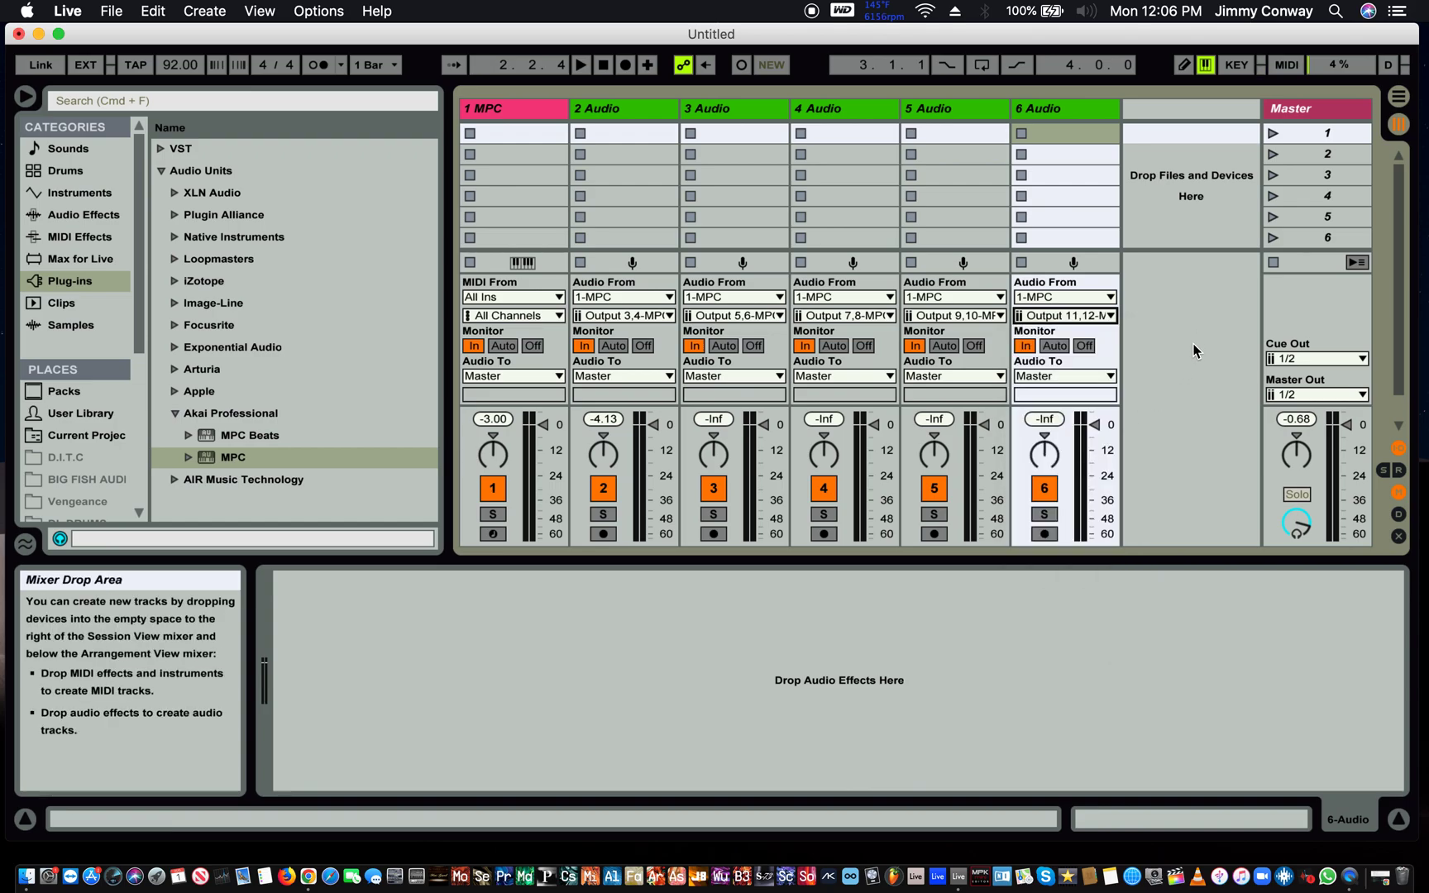
double_click(527, 108)
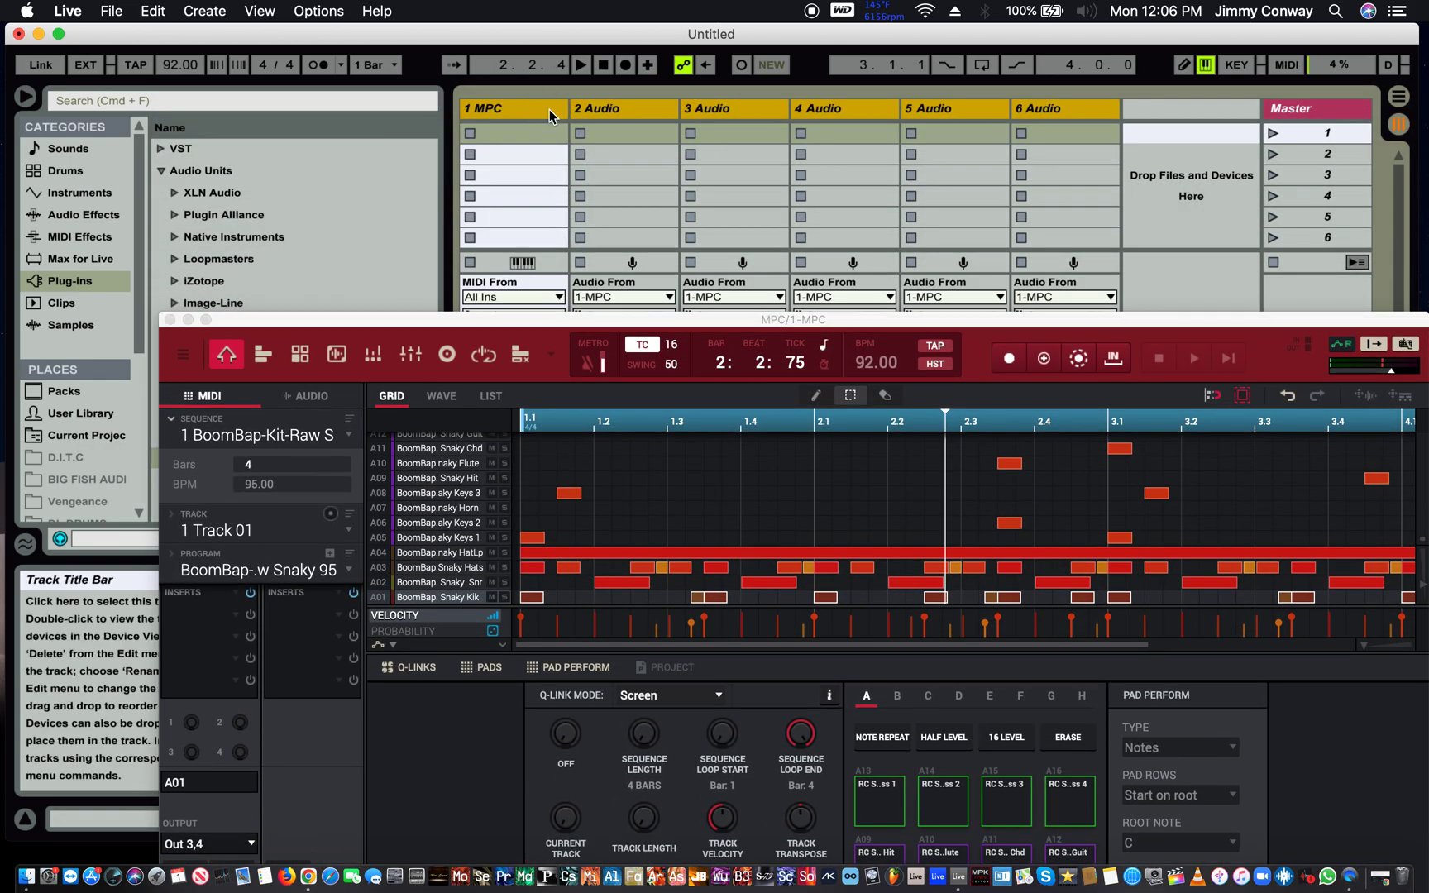
- Narrow the 6 Audio and 5 Audio track columns in the mixer
click(1025, 111)
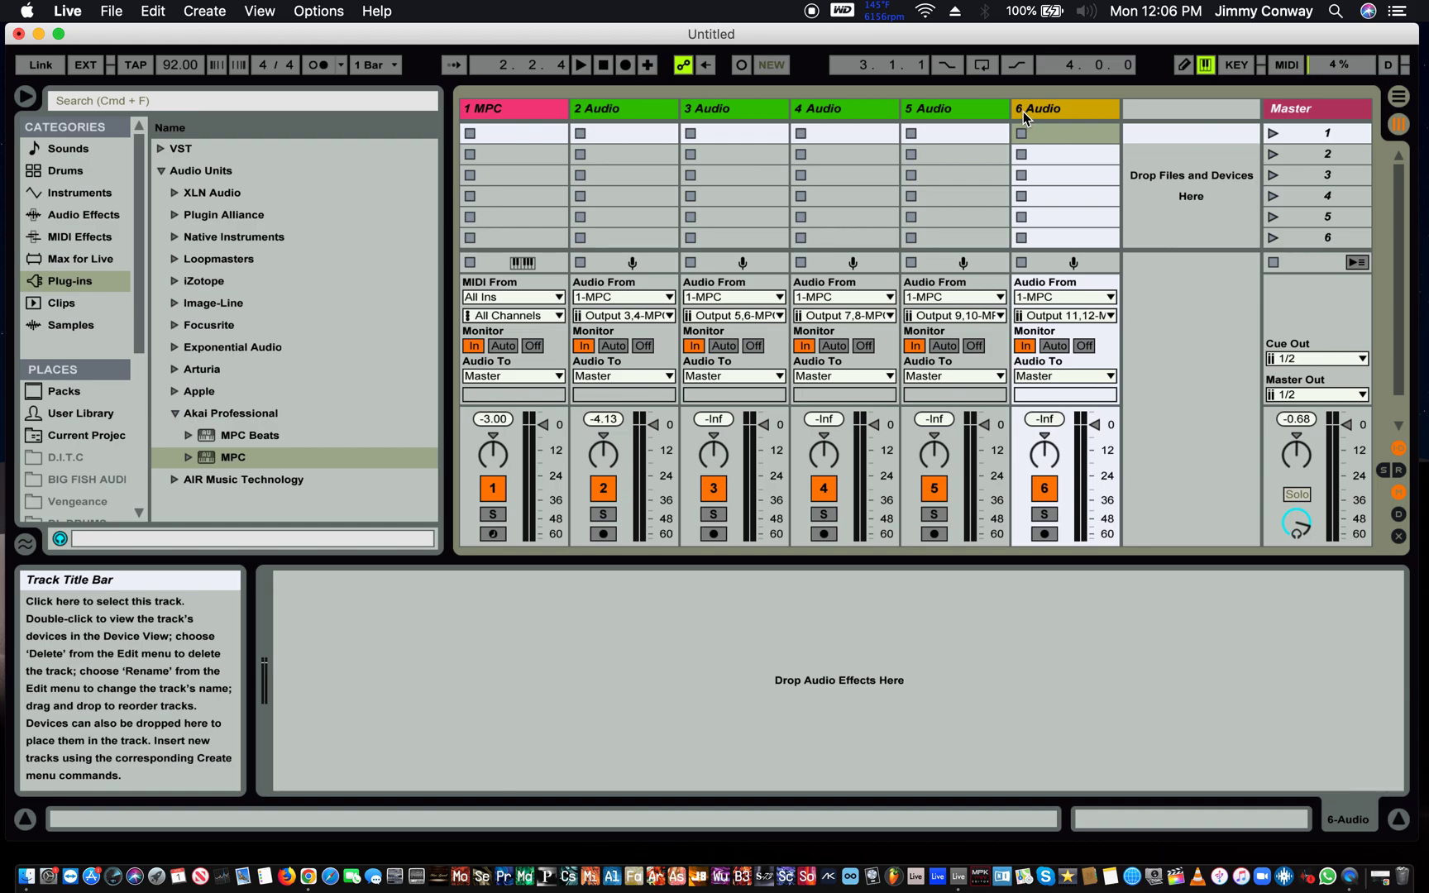
drag(1115, 110, 1078, 118)
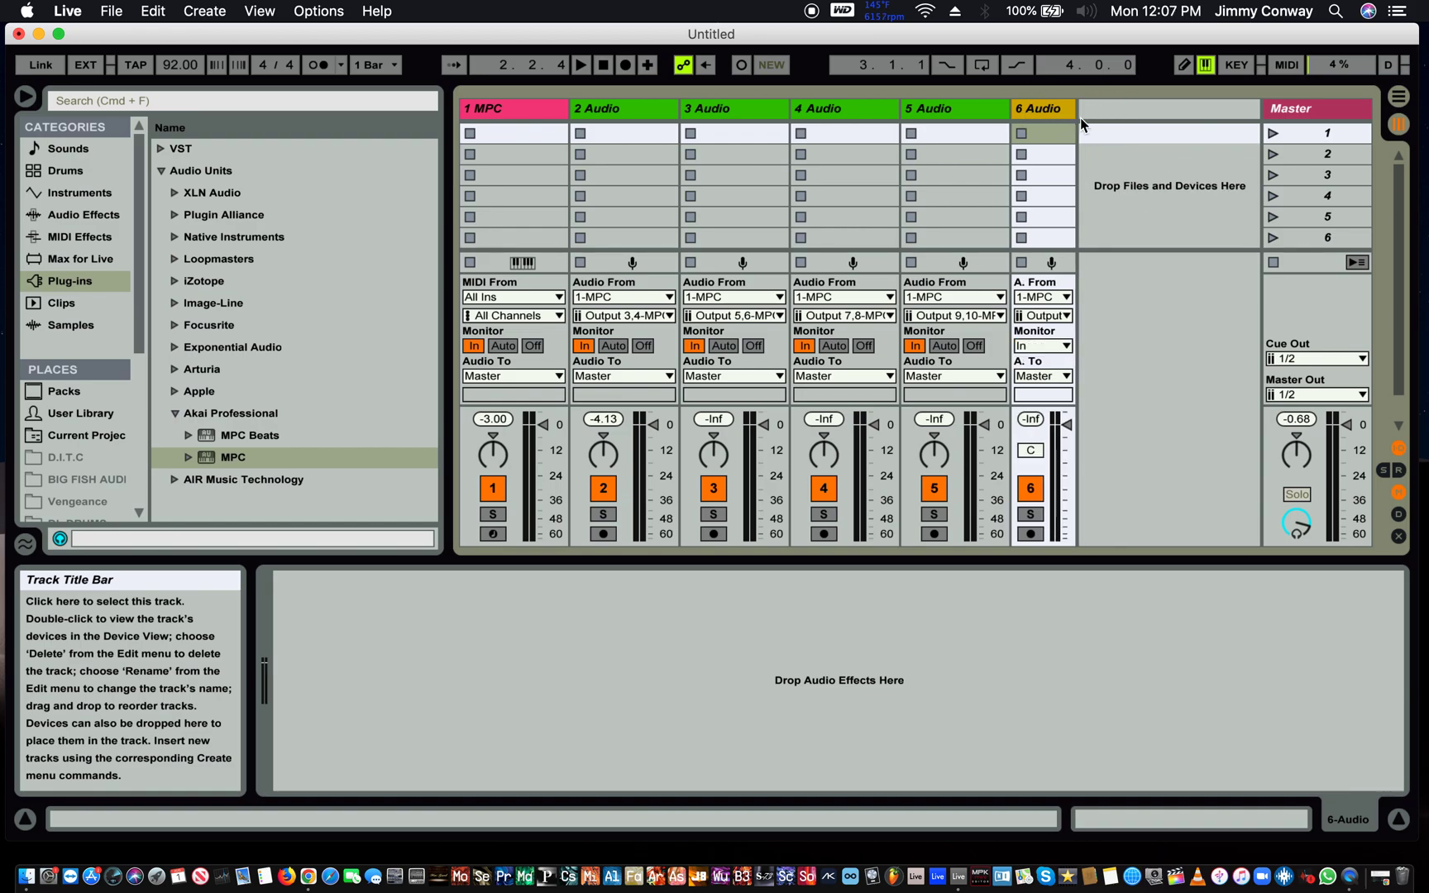
drag(1003, 110, 938, 110)
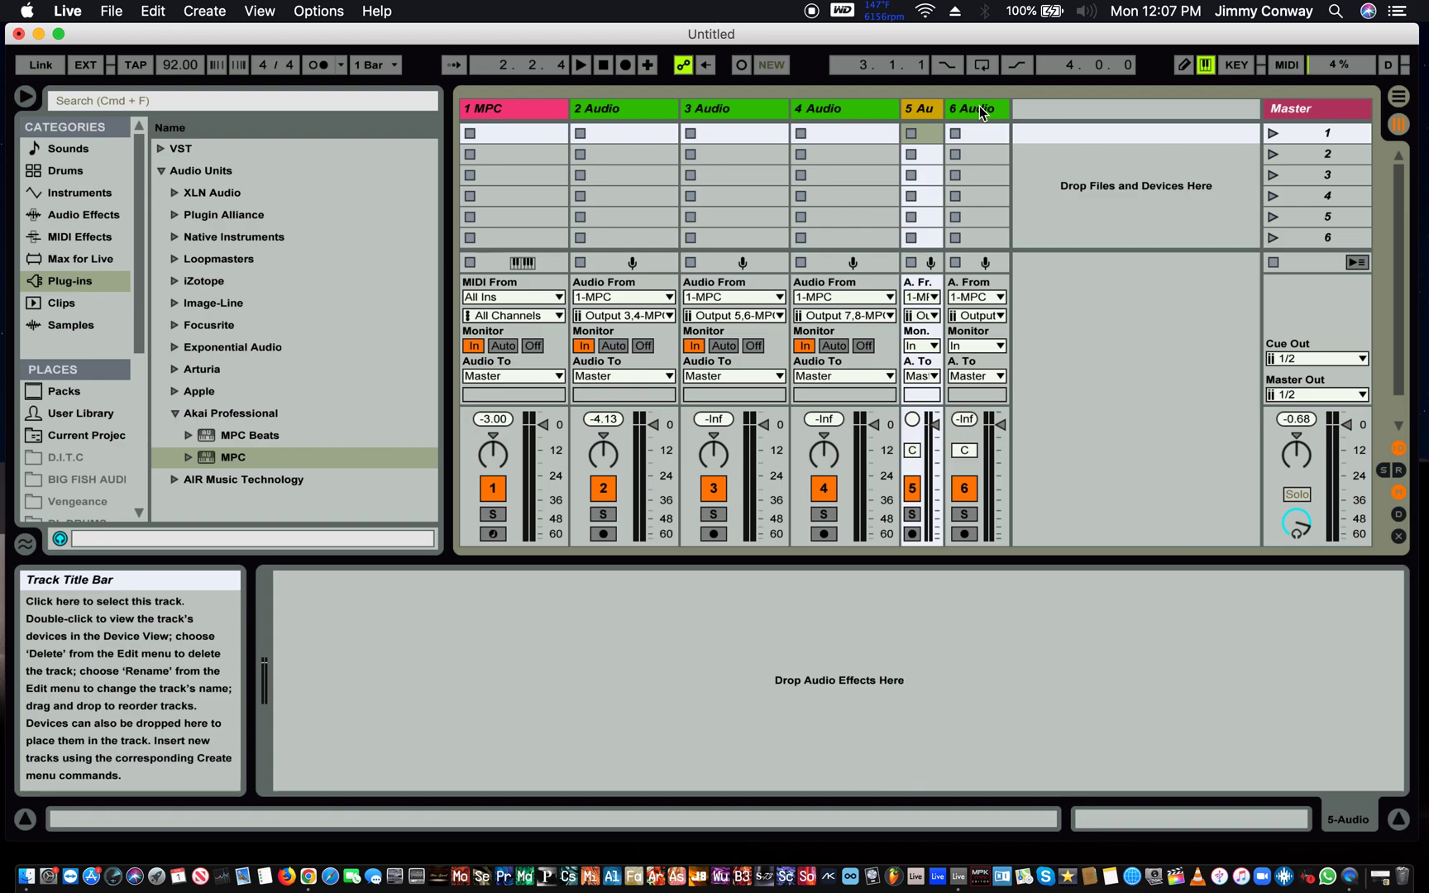
- Duplicate 6 Audio as 7 Audio and feed it from another MPC output pair
right_click(979, 107)
click(995, 154)
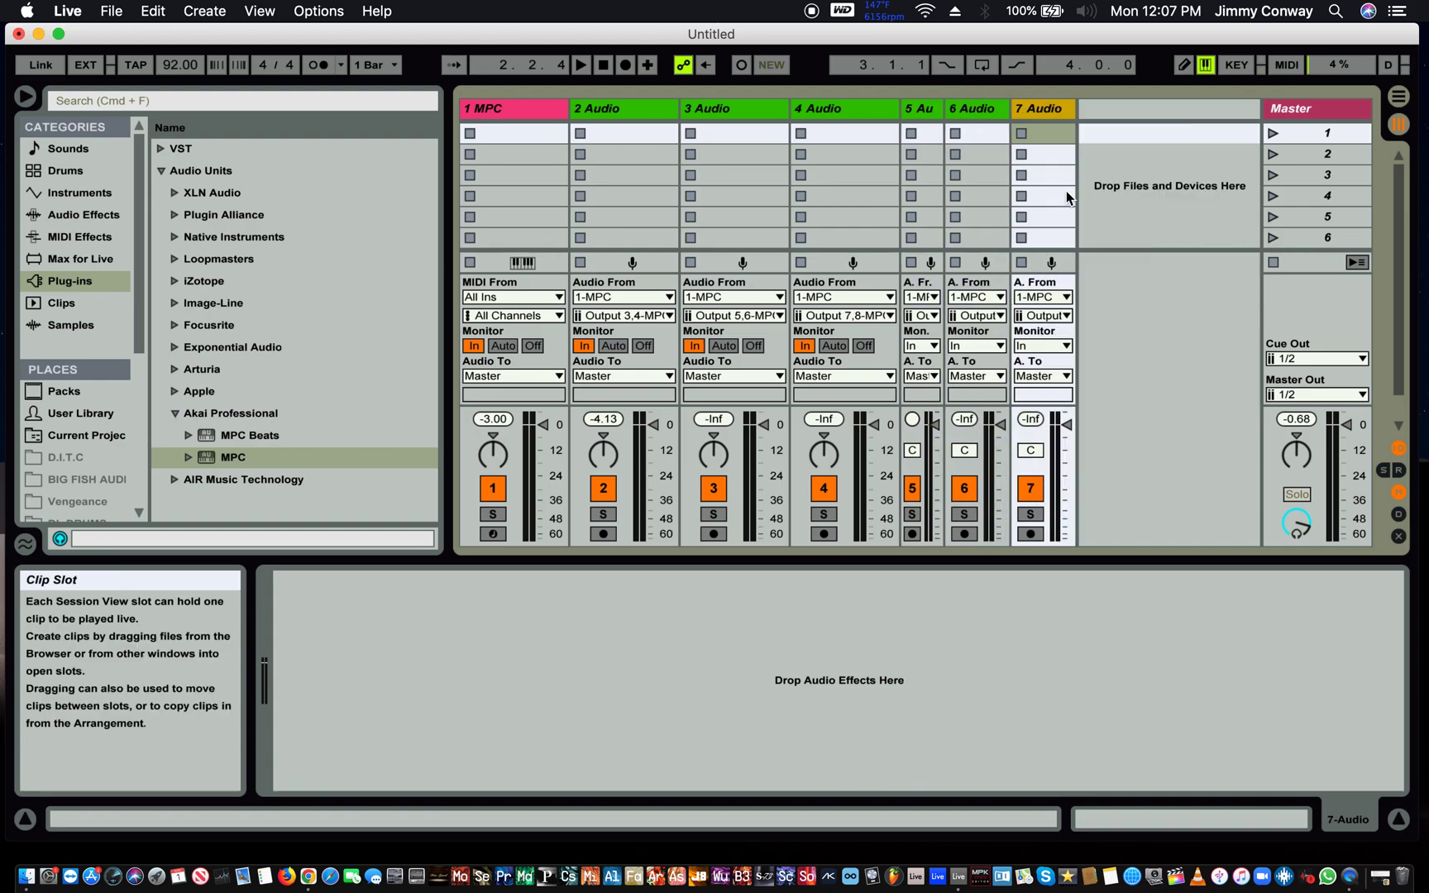
click(1056, 317)
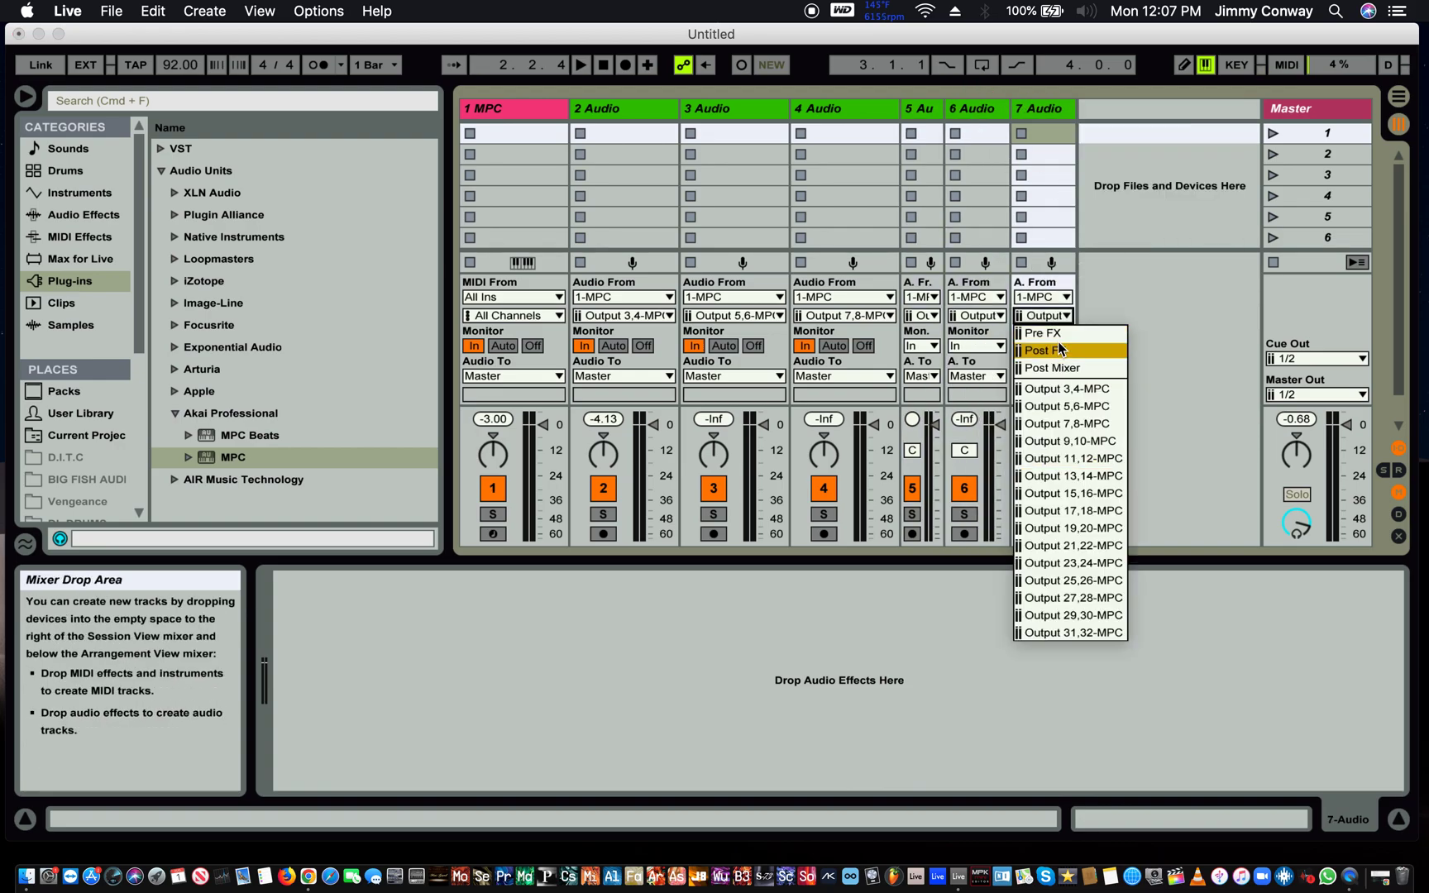
click(1052, 477)
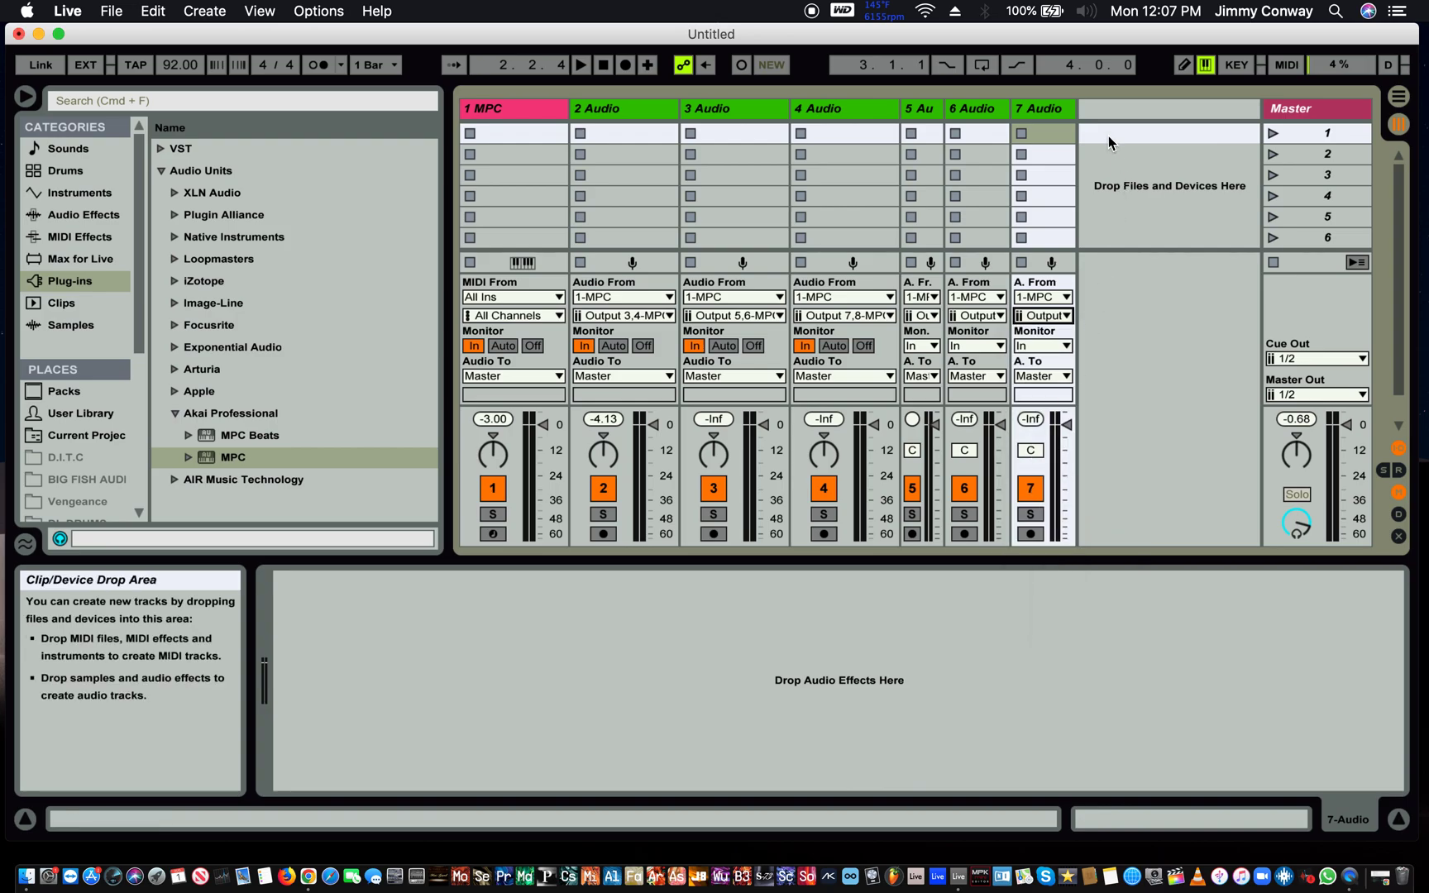
- Duplicate 7 Audio as 8 Audio and feed it from the next MPC output pair
right_click(1057, 106)
click(1082, 148)
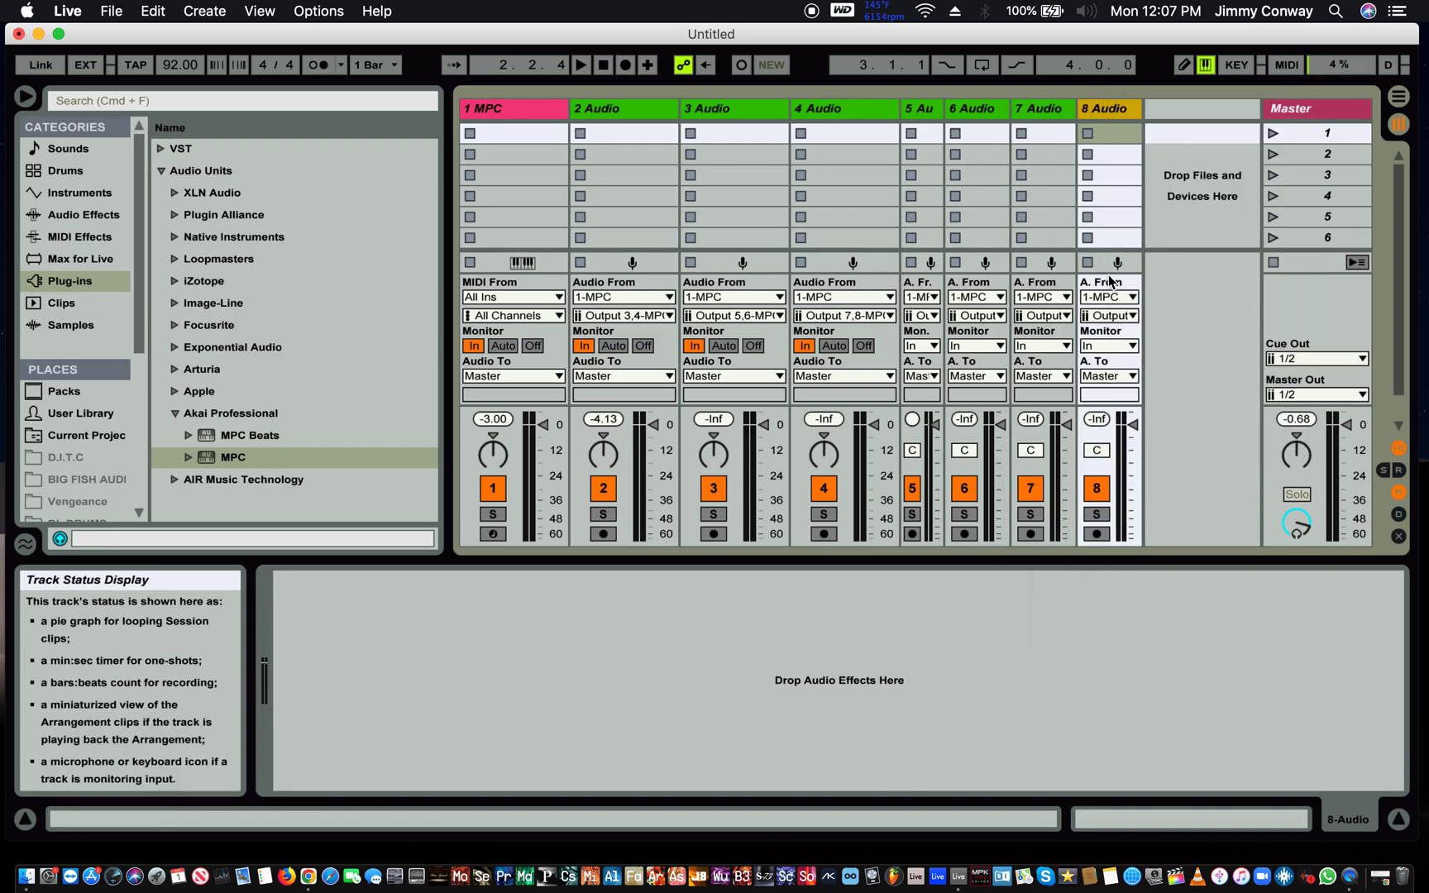
click(1110, 315)
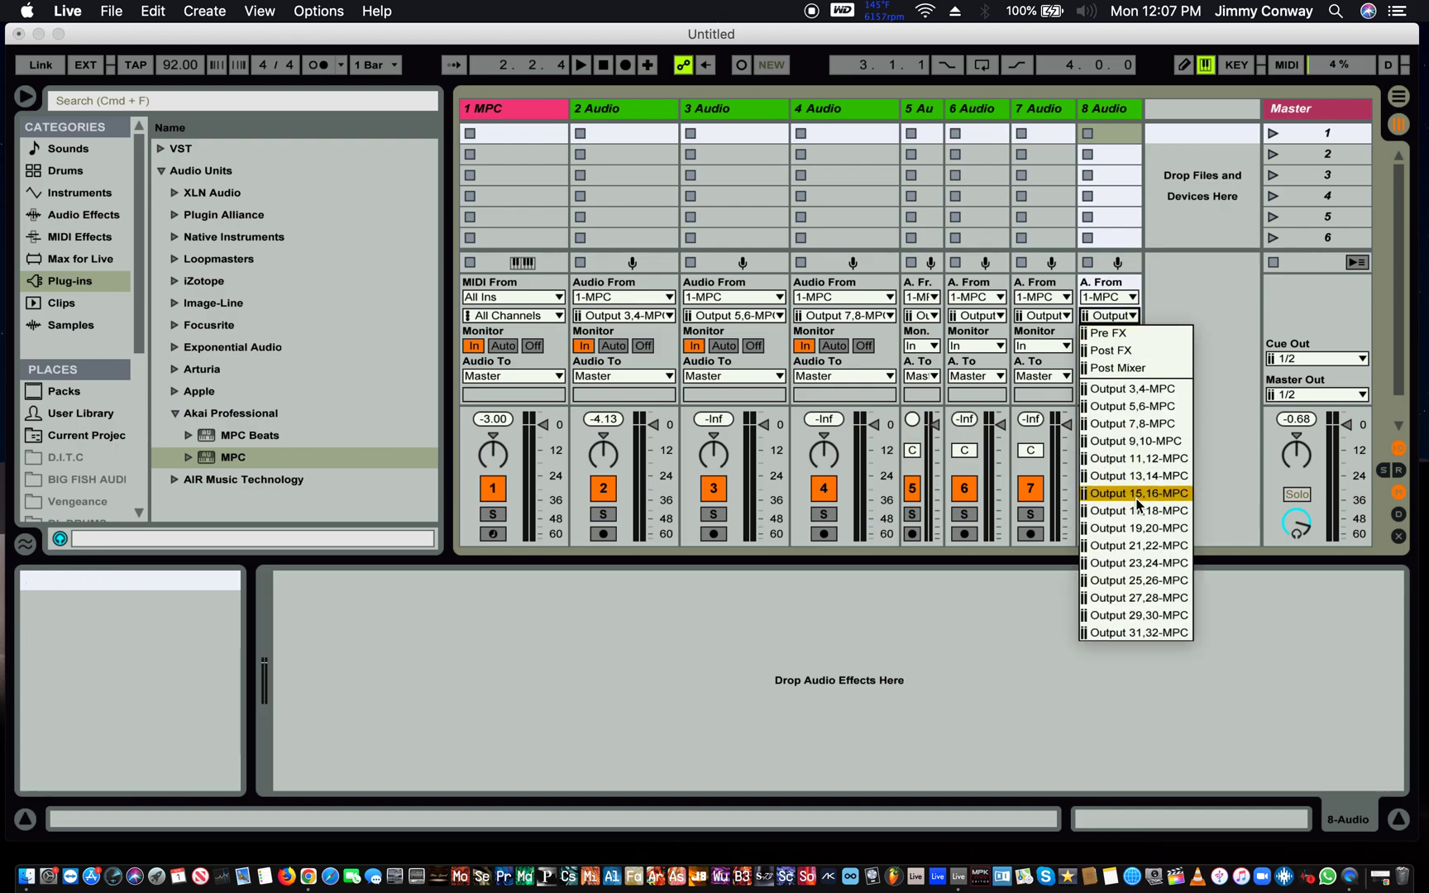
click(1138, 476)
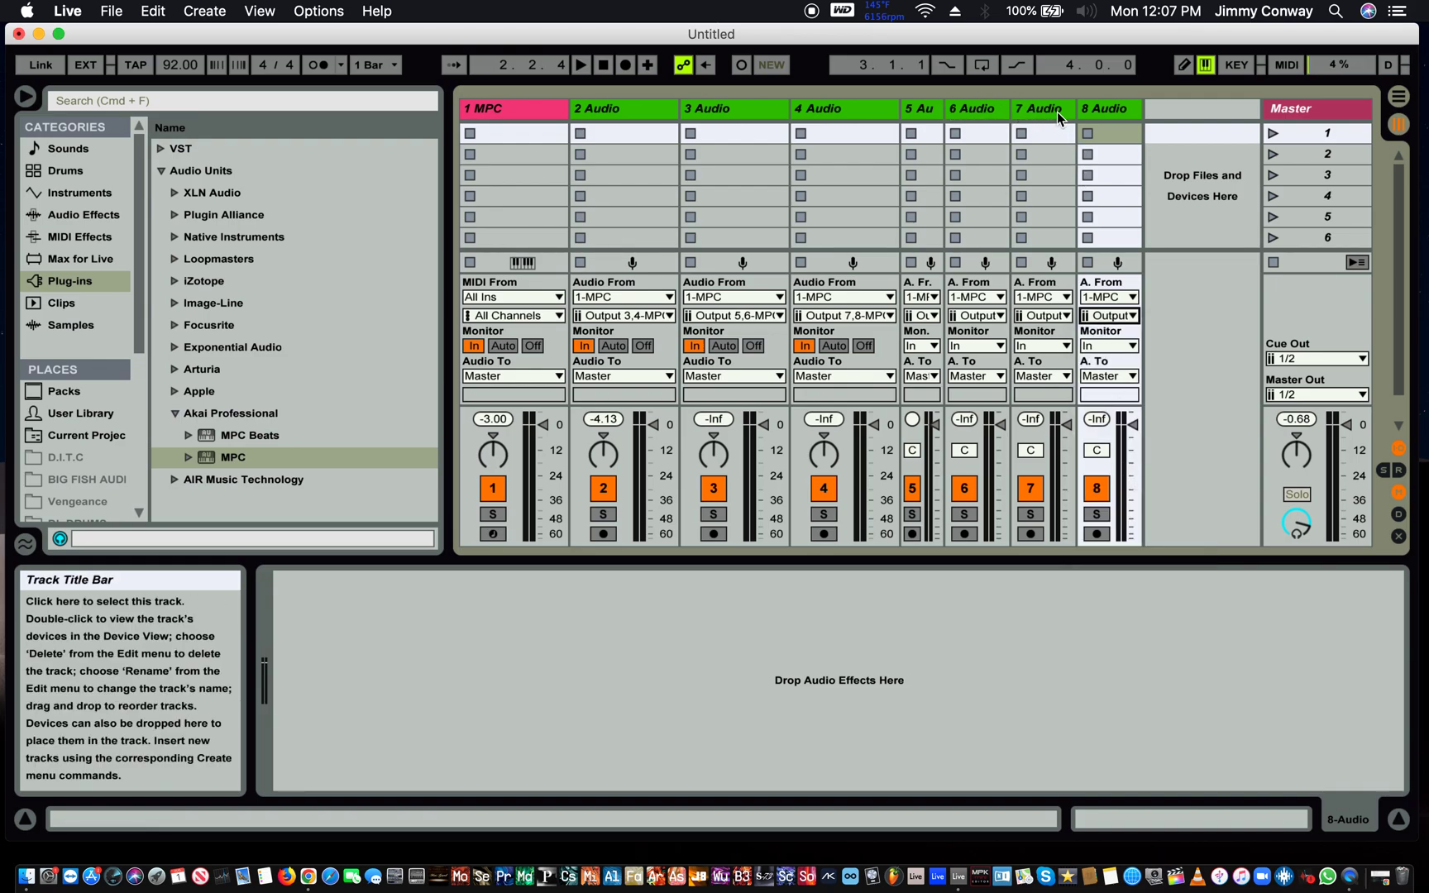
- Check the inputs of 7 and 8 Audio, then insert a new audio track after 8 Audio
click(1067, 316)
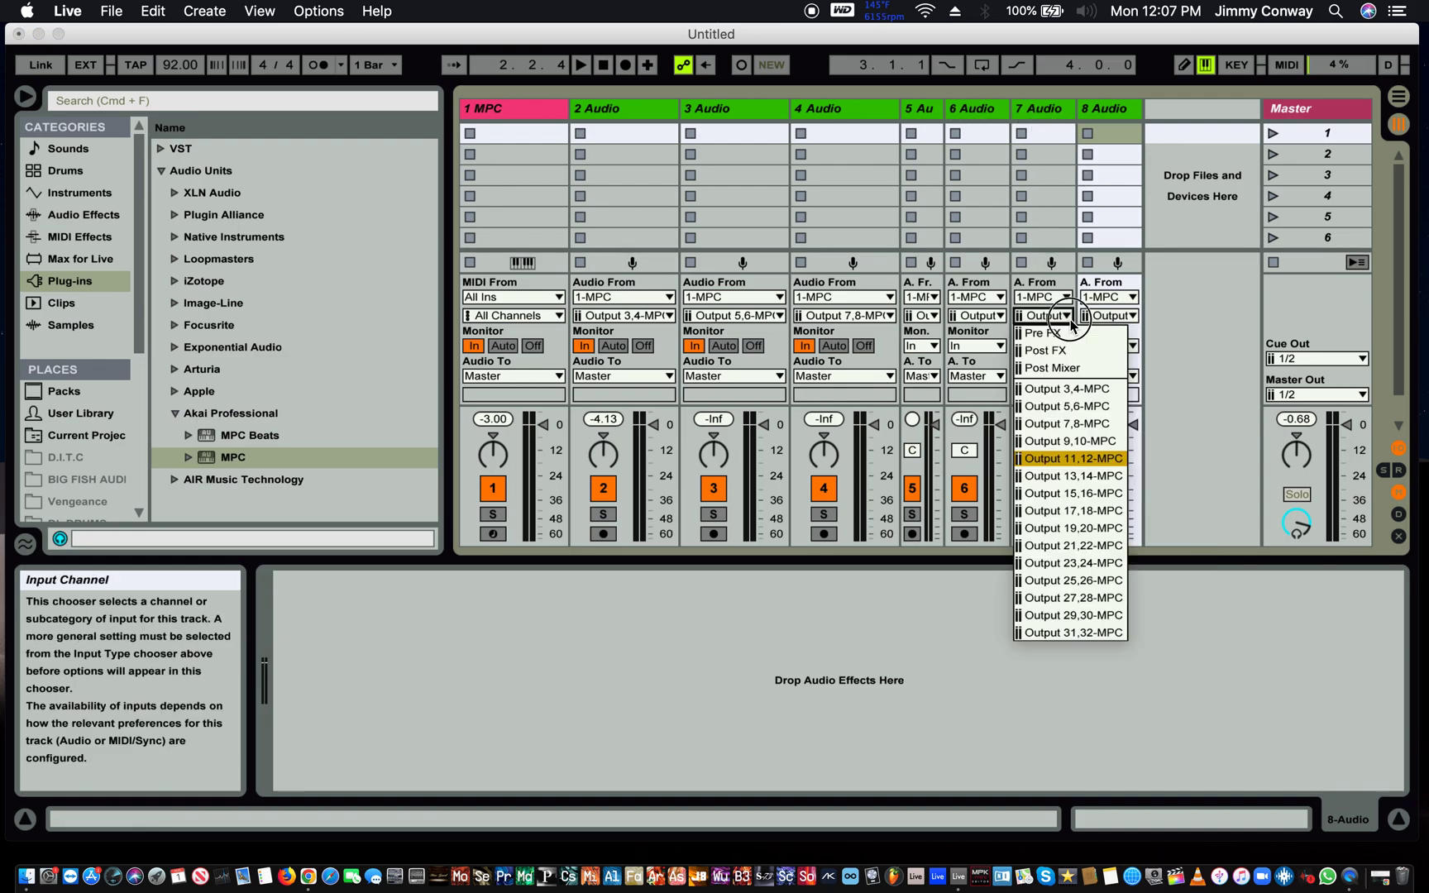
click(1109, 316)
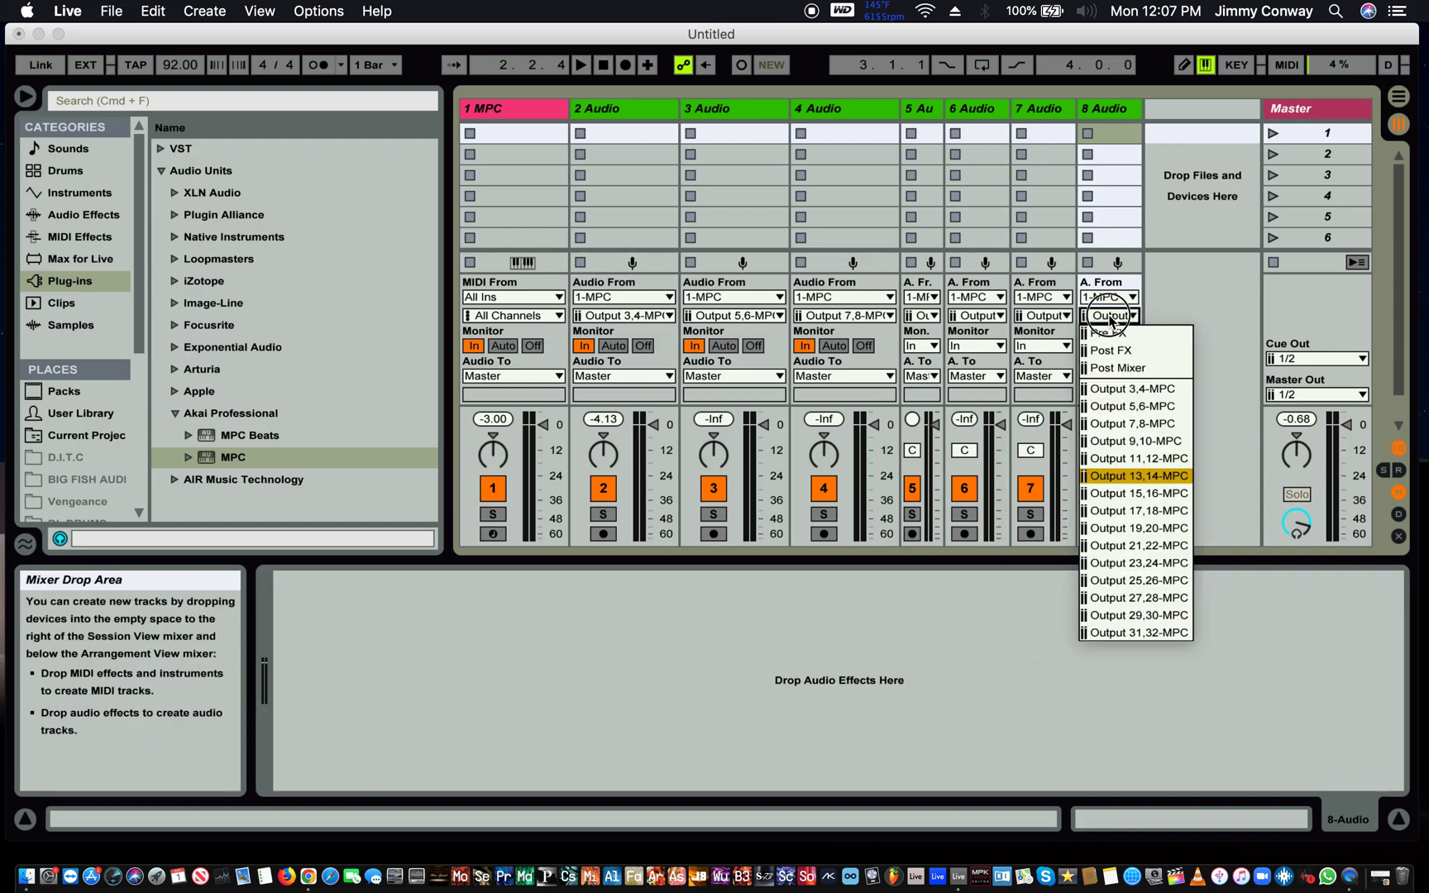
click(1151, 112)
right_click(1112, 109)
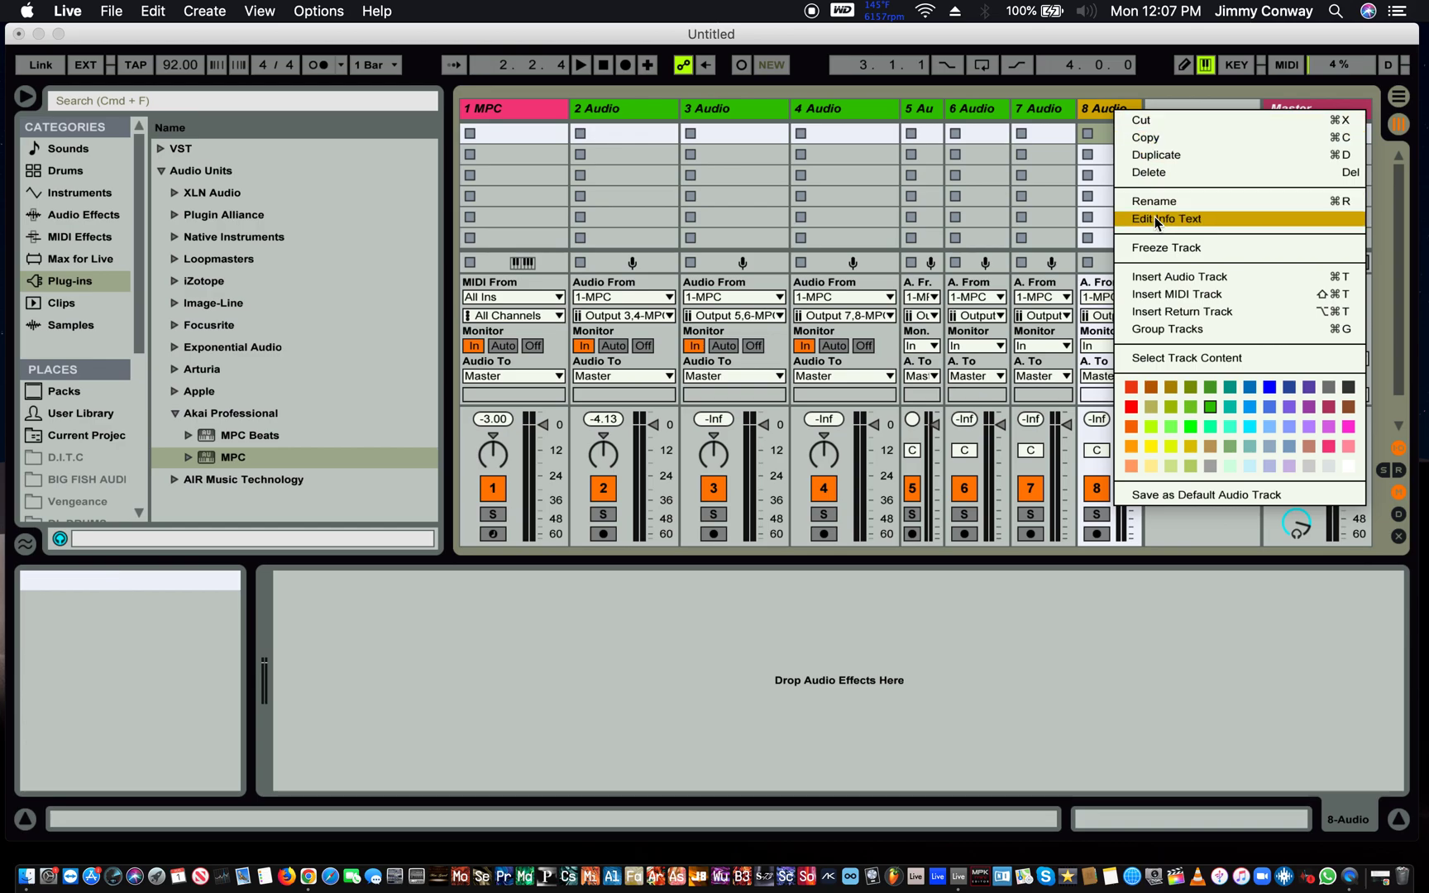
click(1146, 276)
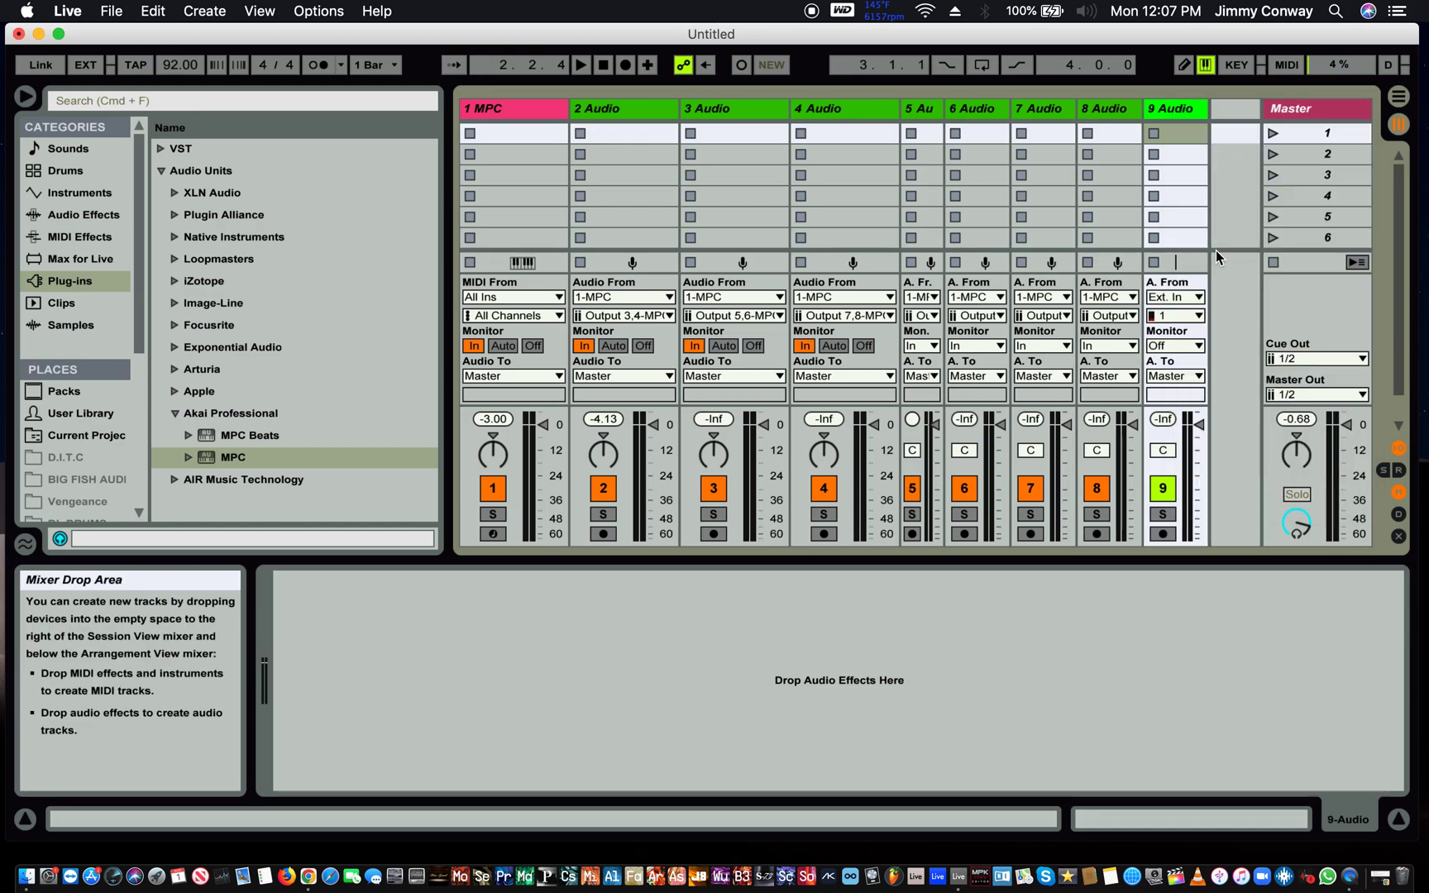
- Leave 9 Audio's monitoring Off, then delete the plain 9 Audio track
click(1192, 348)
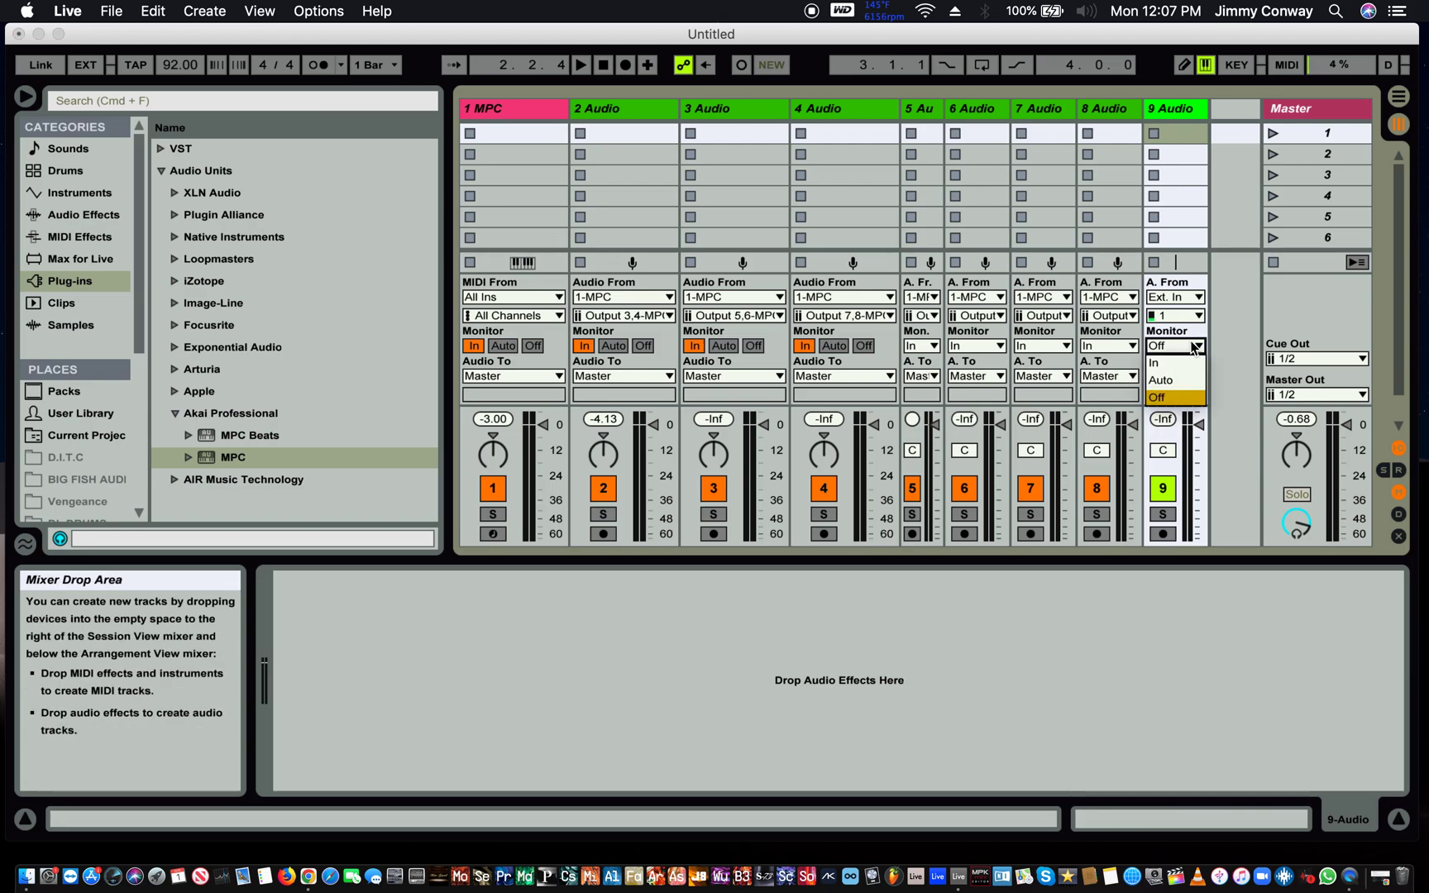
click(1200, 304)
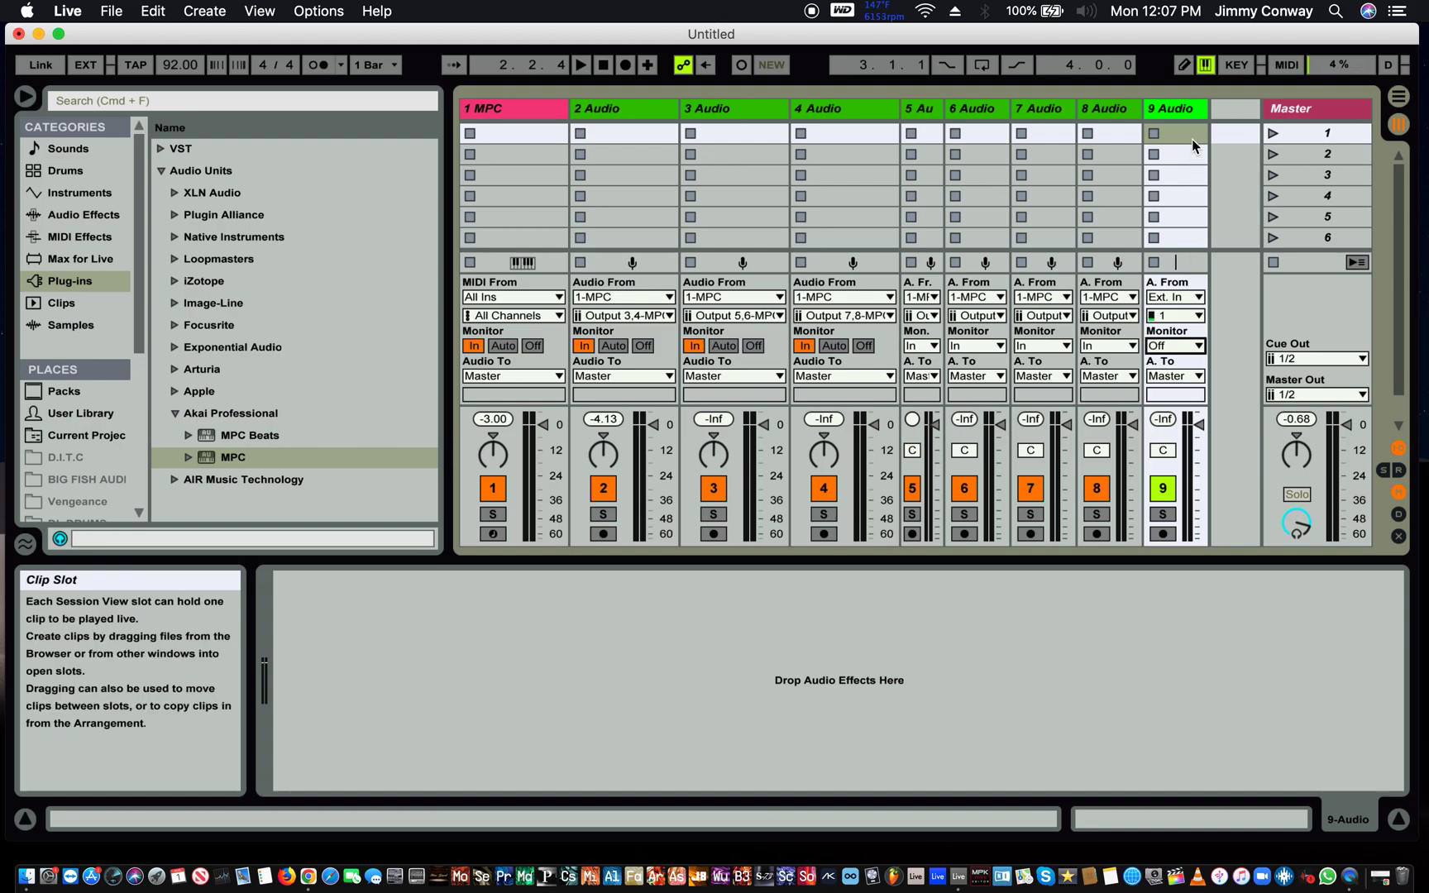
right_click(1181, 113)
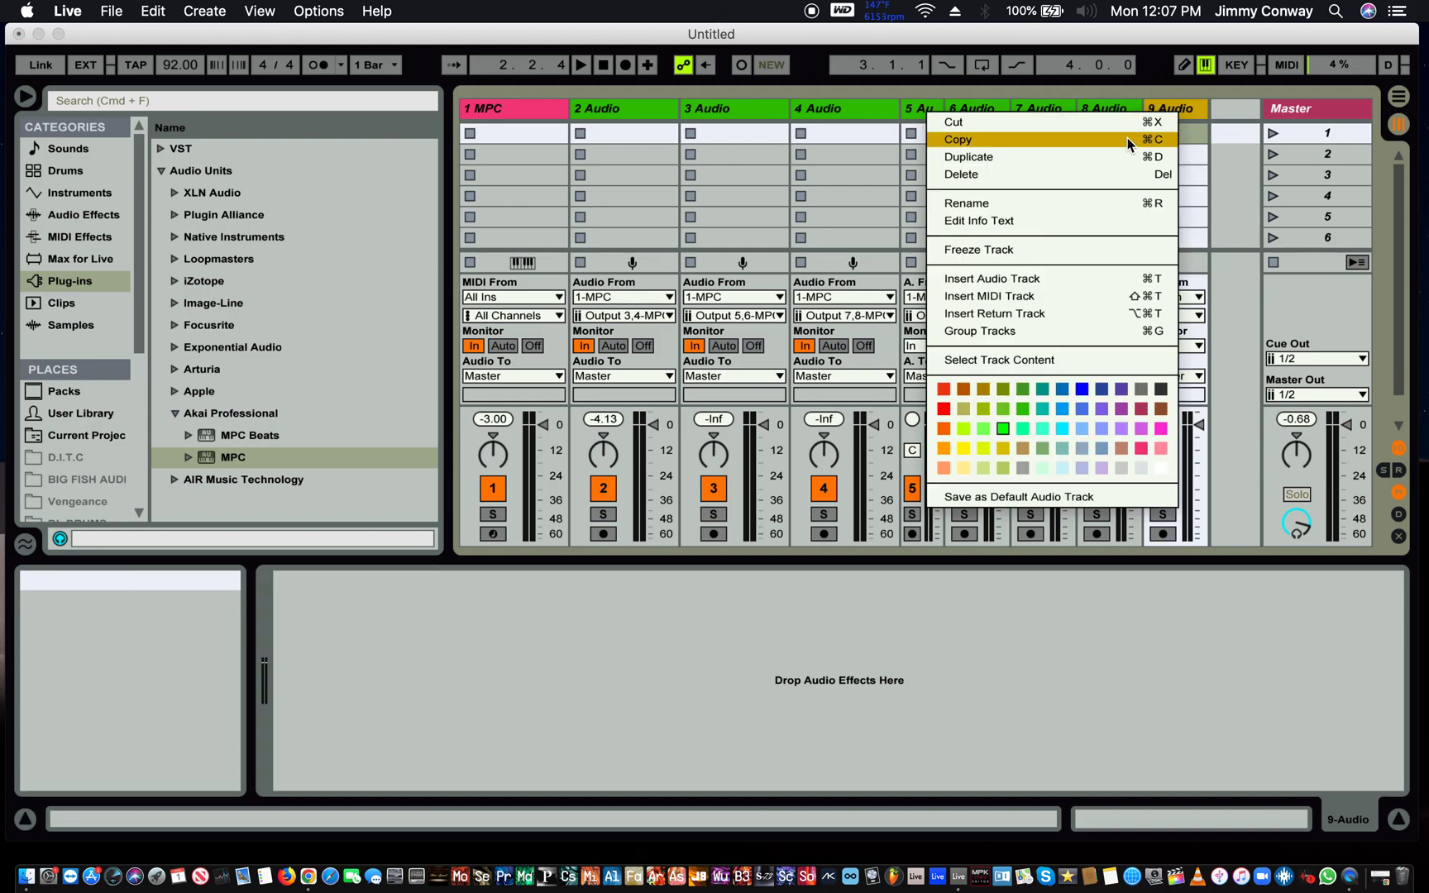
click(1113, 175)
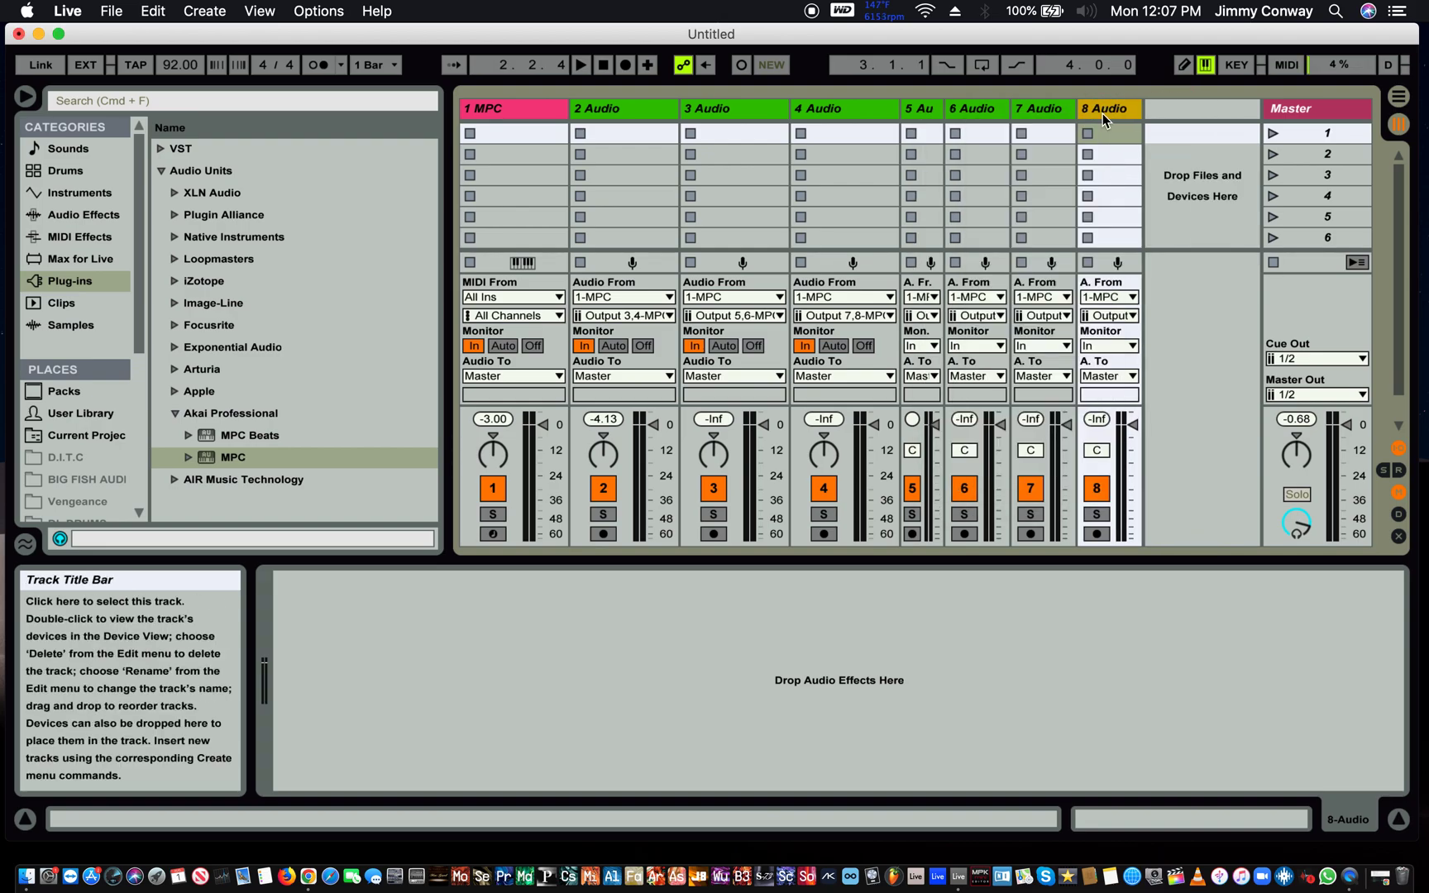
- Duplicate 8 Audio as a new 9 Audio fed from Output 15,16-MPC
right_click(1100, 111)
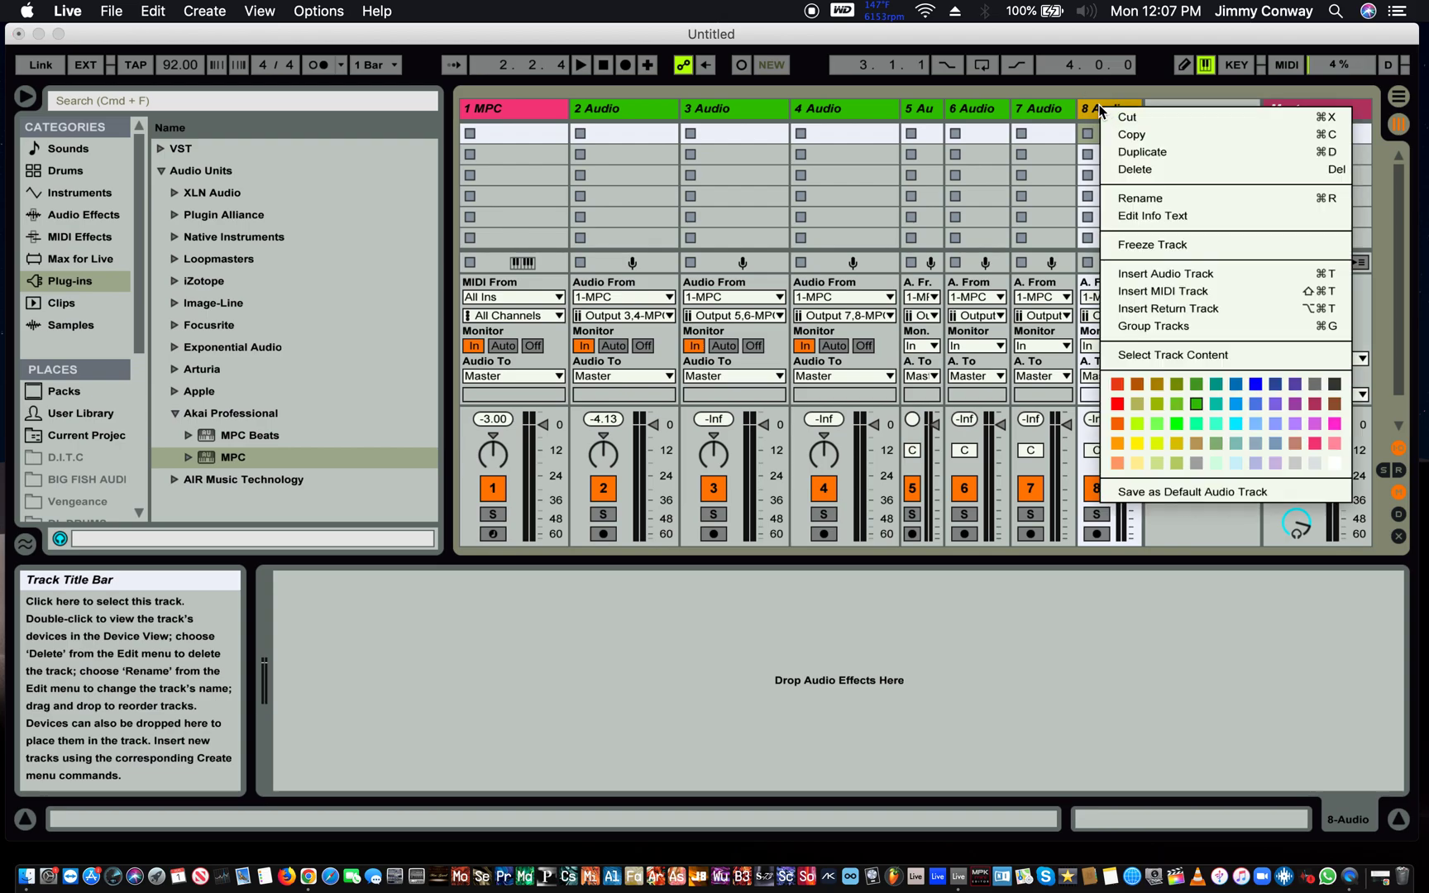
click(1125, 152)
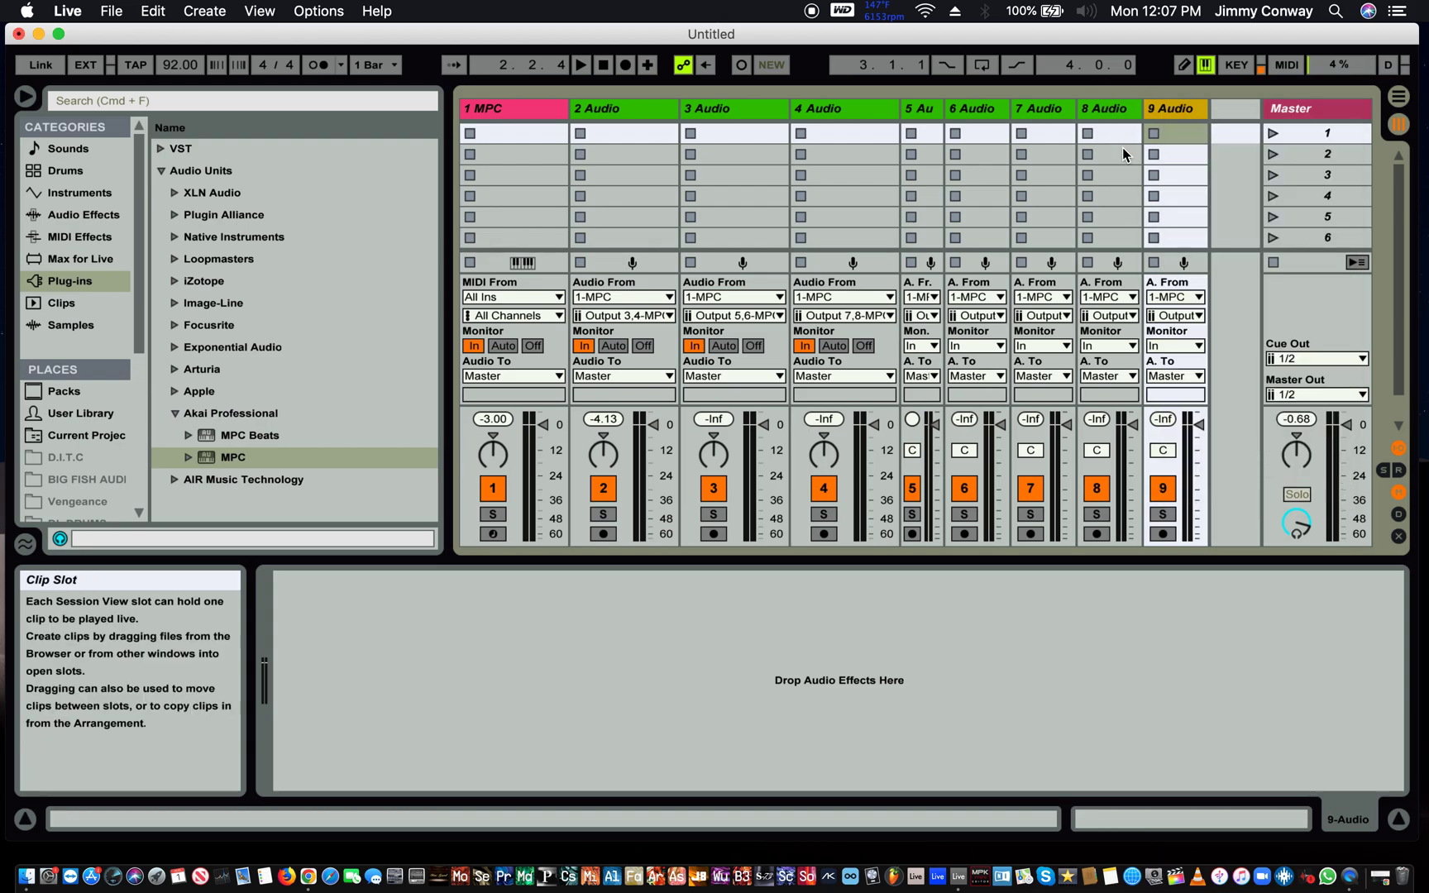
click(1179, 315)
click(1191, 493)
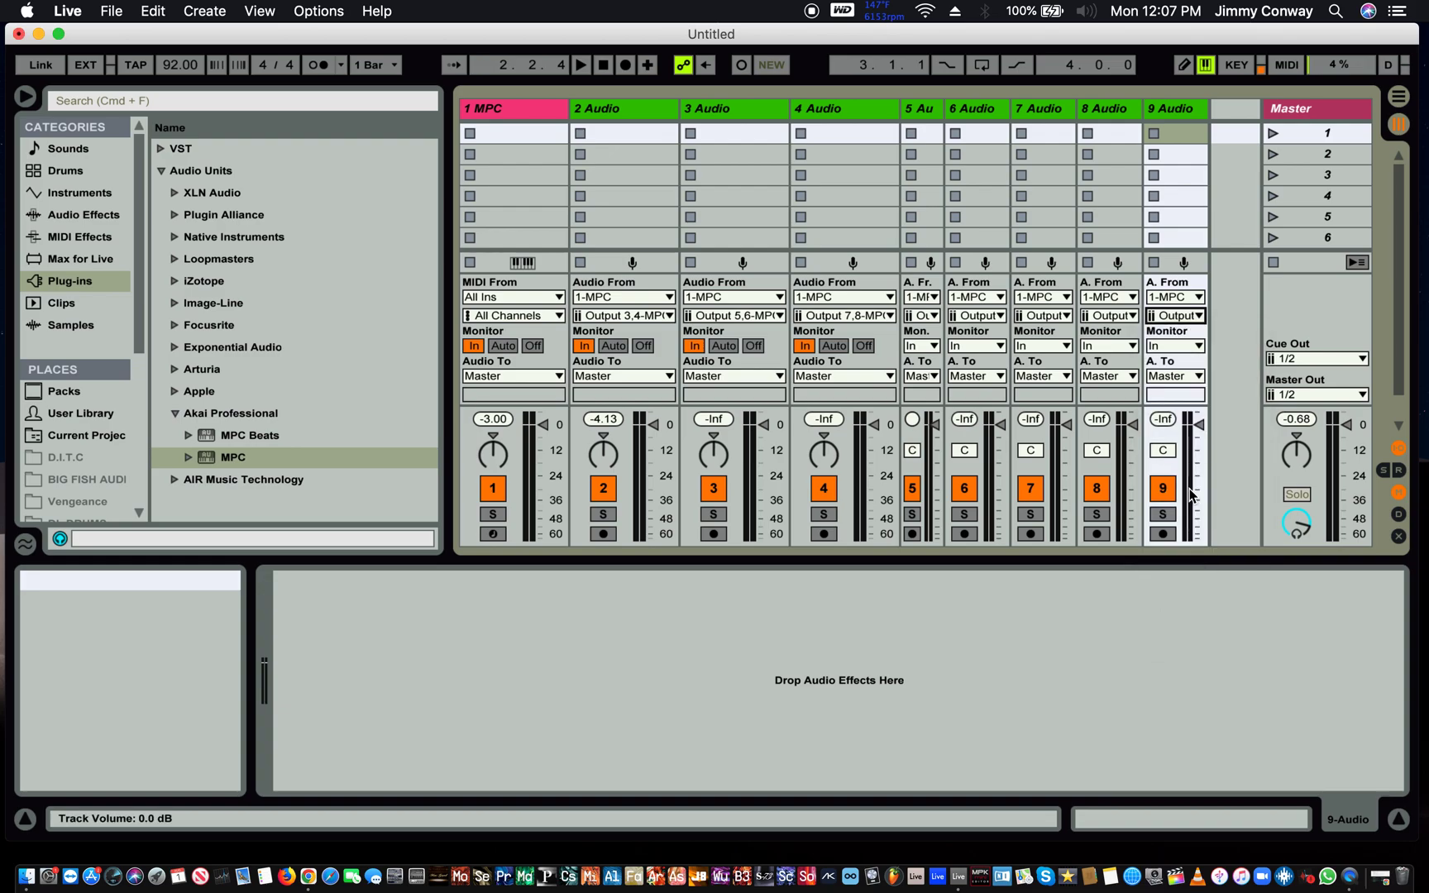
right_click(1189, 112)
- Duplicate 9 Audio as 10 Audio and give it its own MPC output pair input
click(1133, 159)
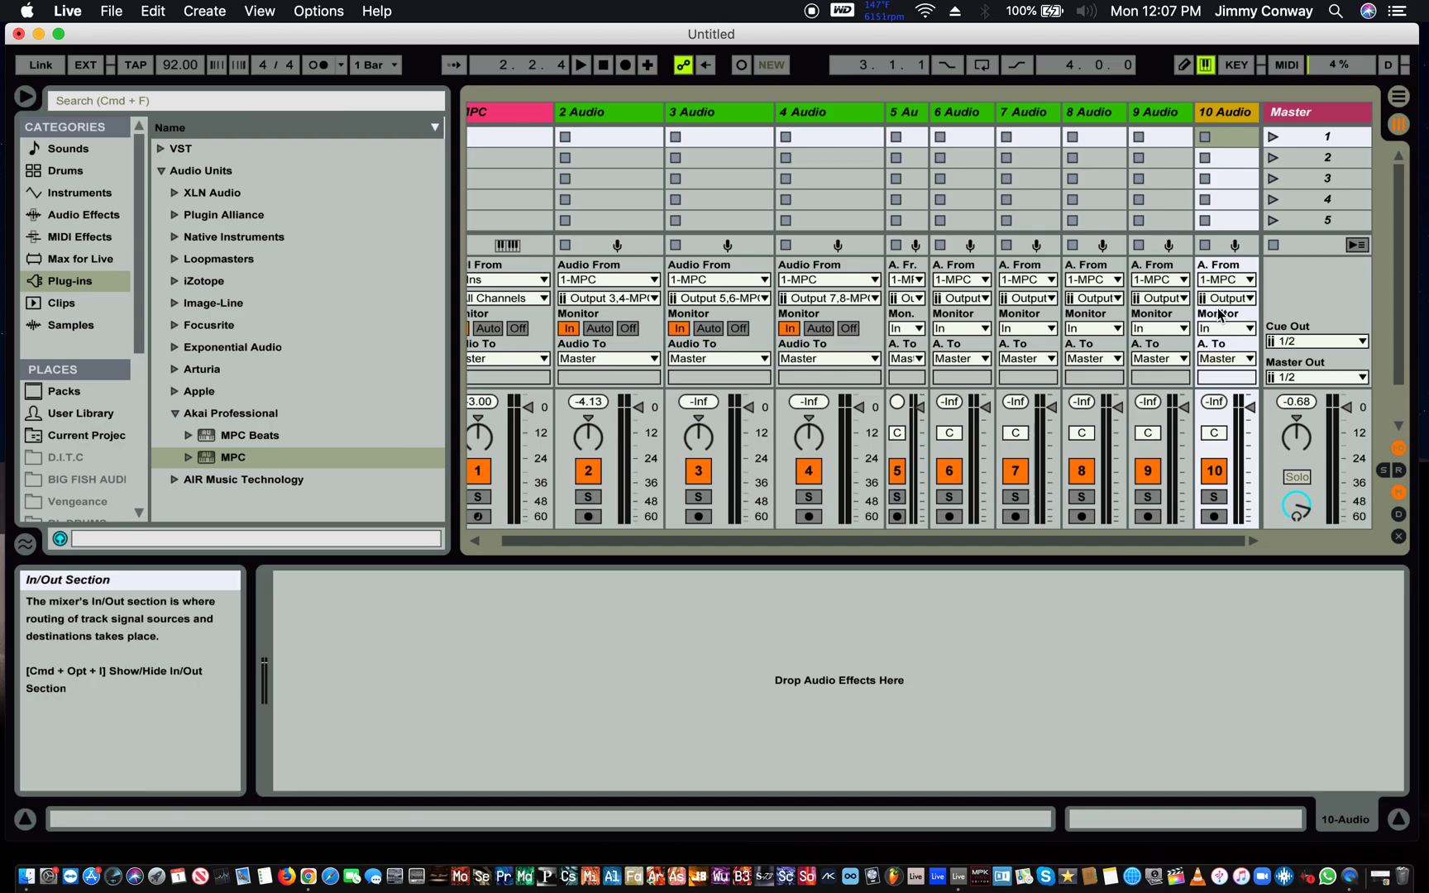
click(1227, 297)
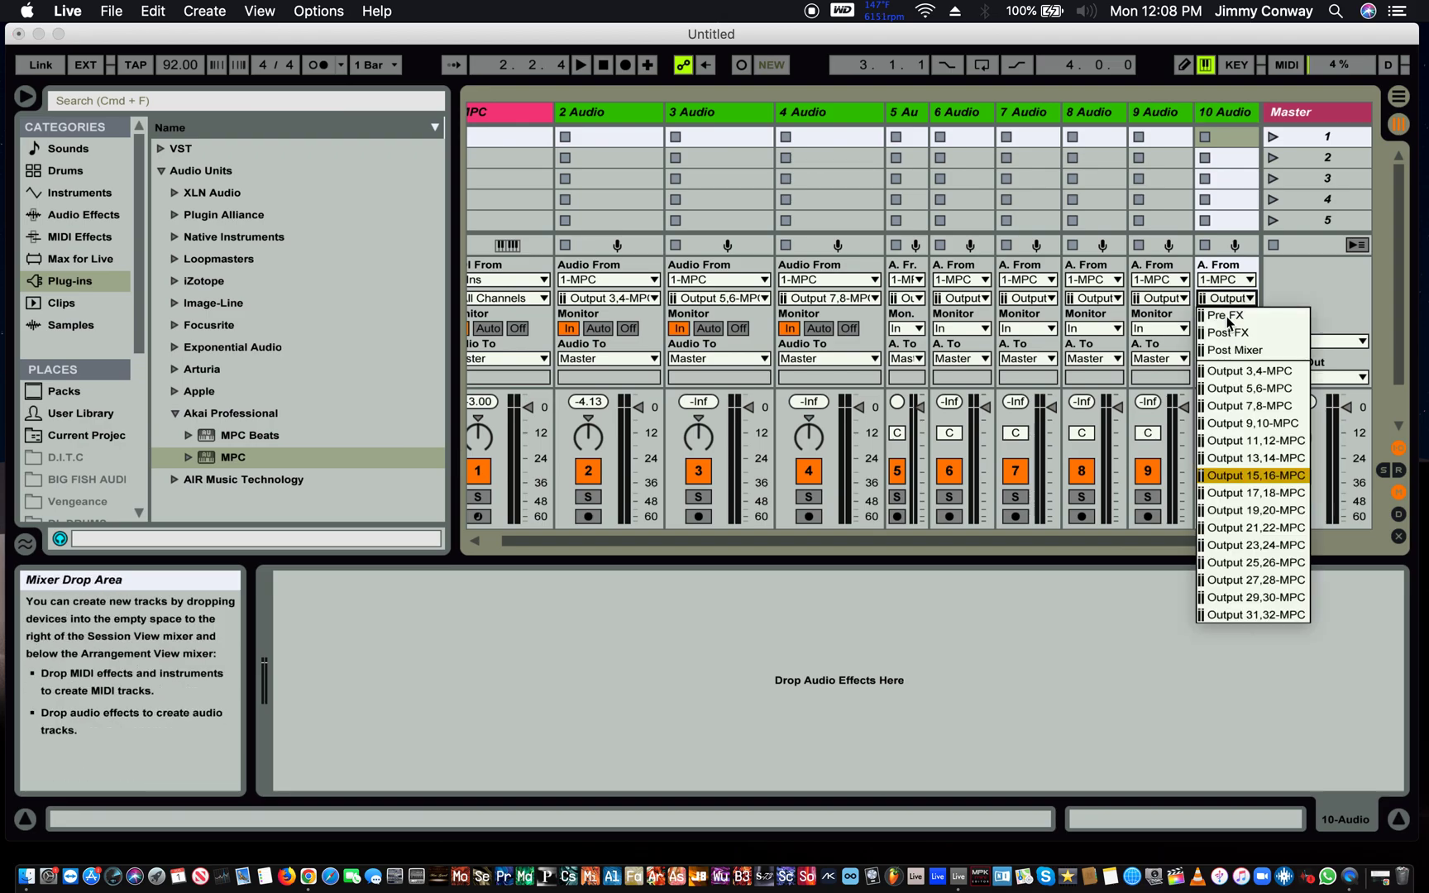
click(1246, 485)
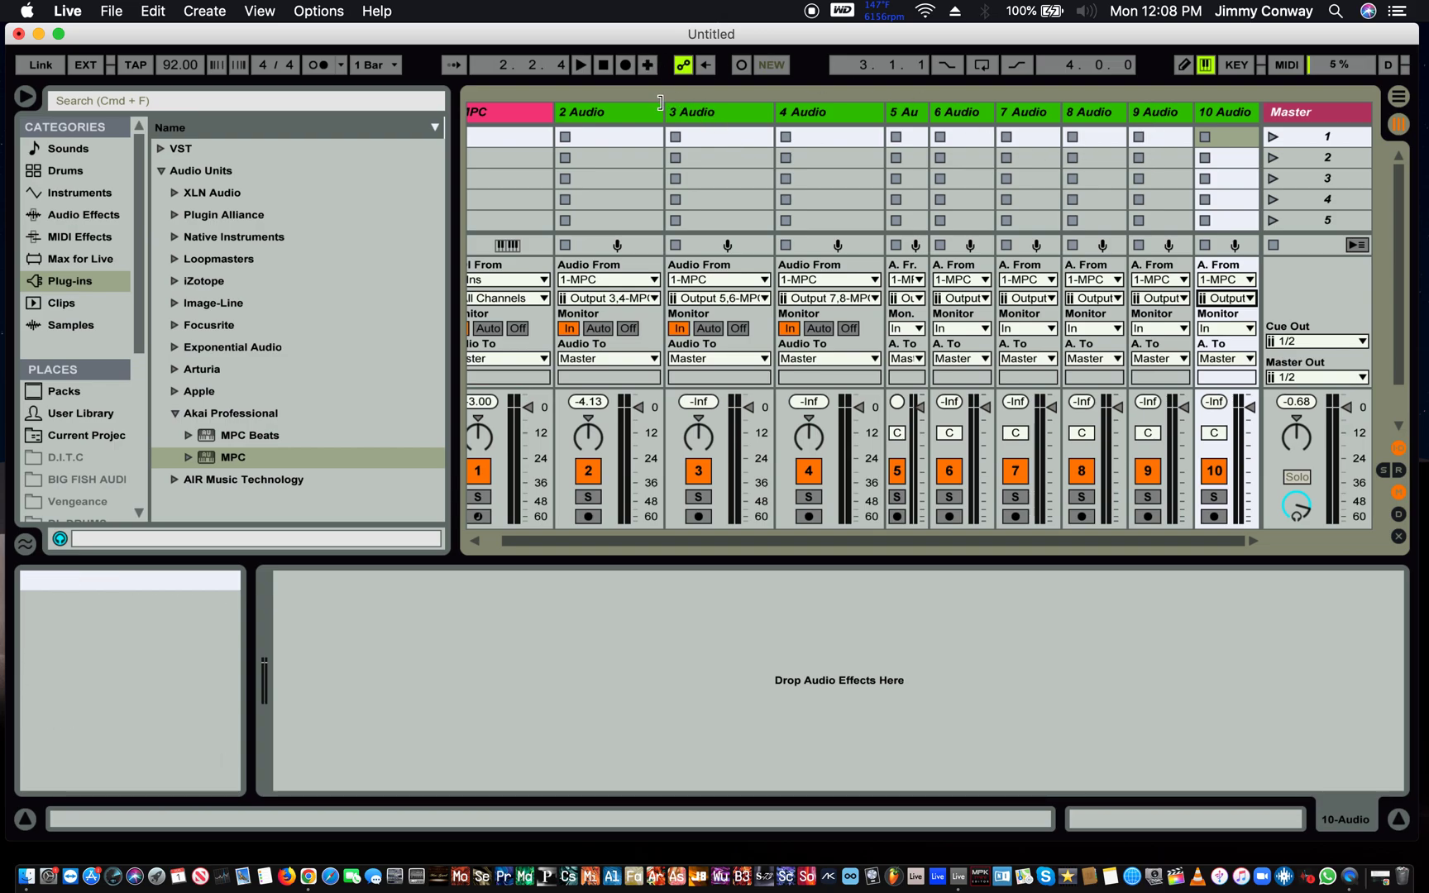
- Narrow the 2 Audio, 3 Audio and 4 Audio track columns
drag(660, 102, 611, 108)
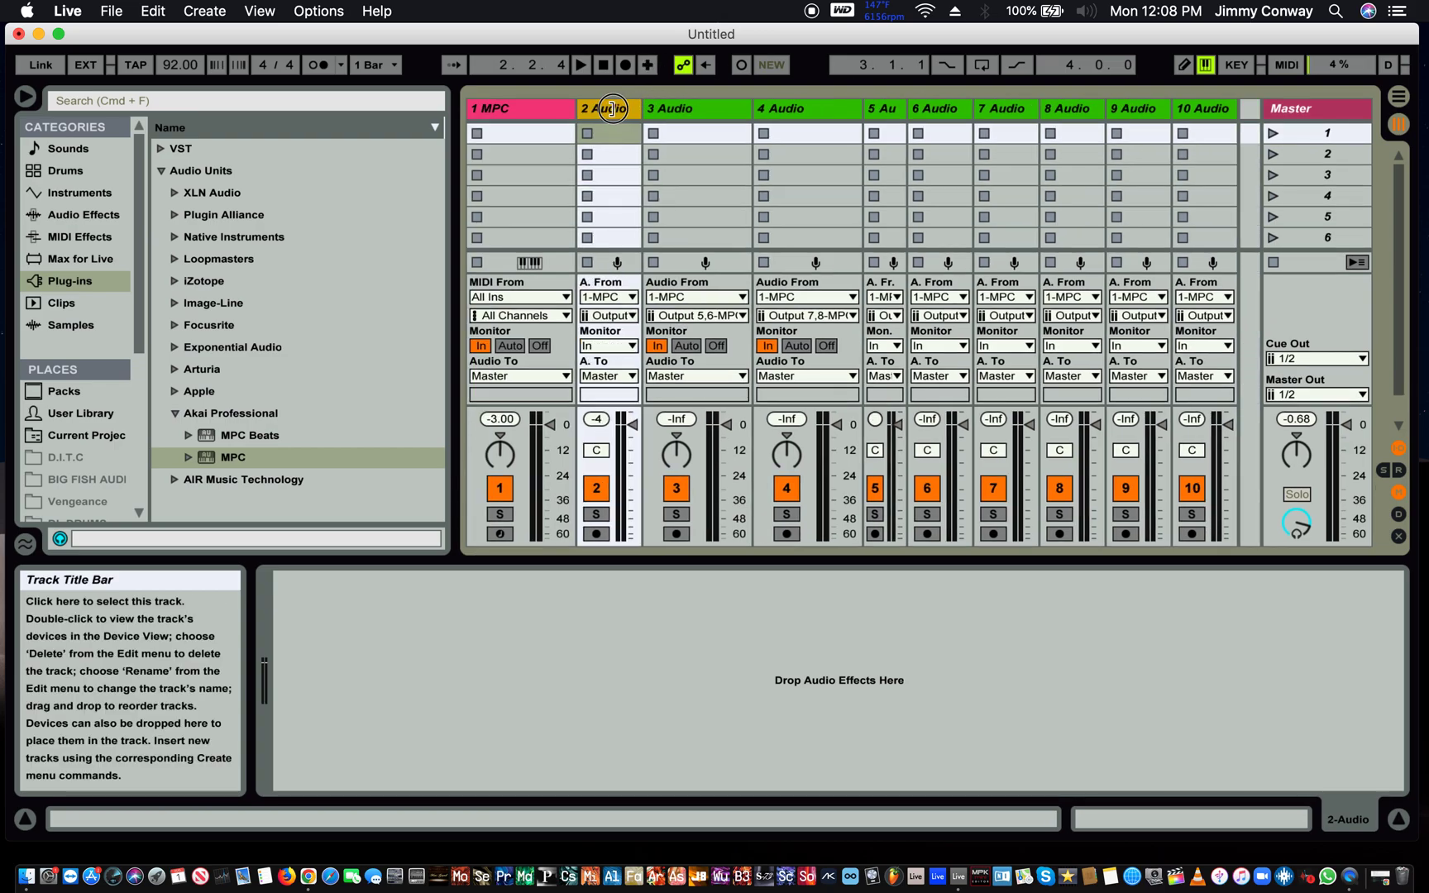
drag(751, 106, 686, 100)
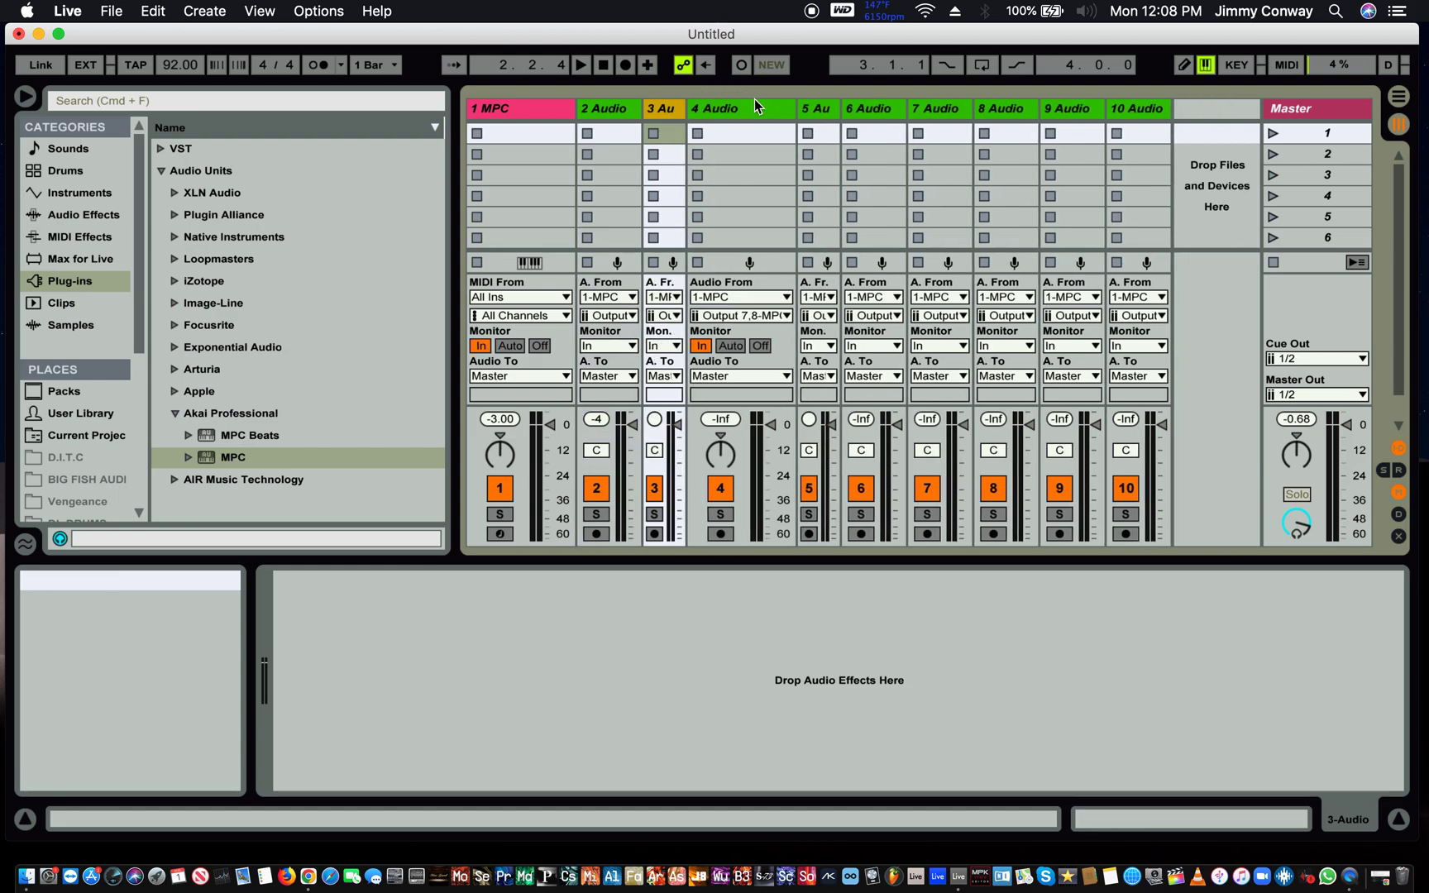
drag(782, 106, 741, 110)
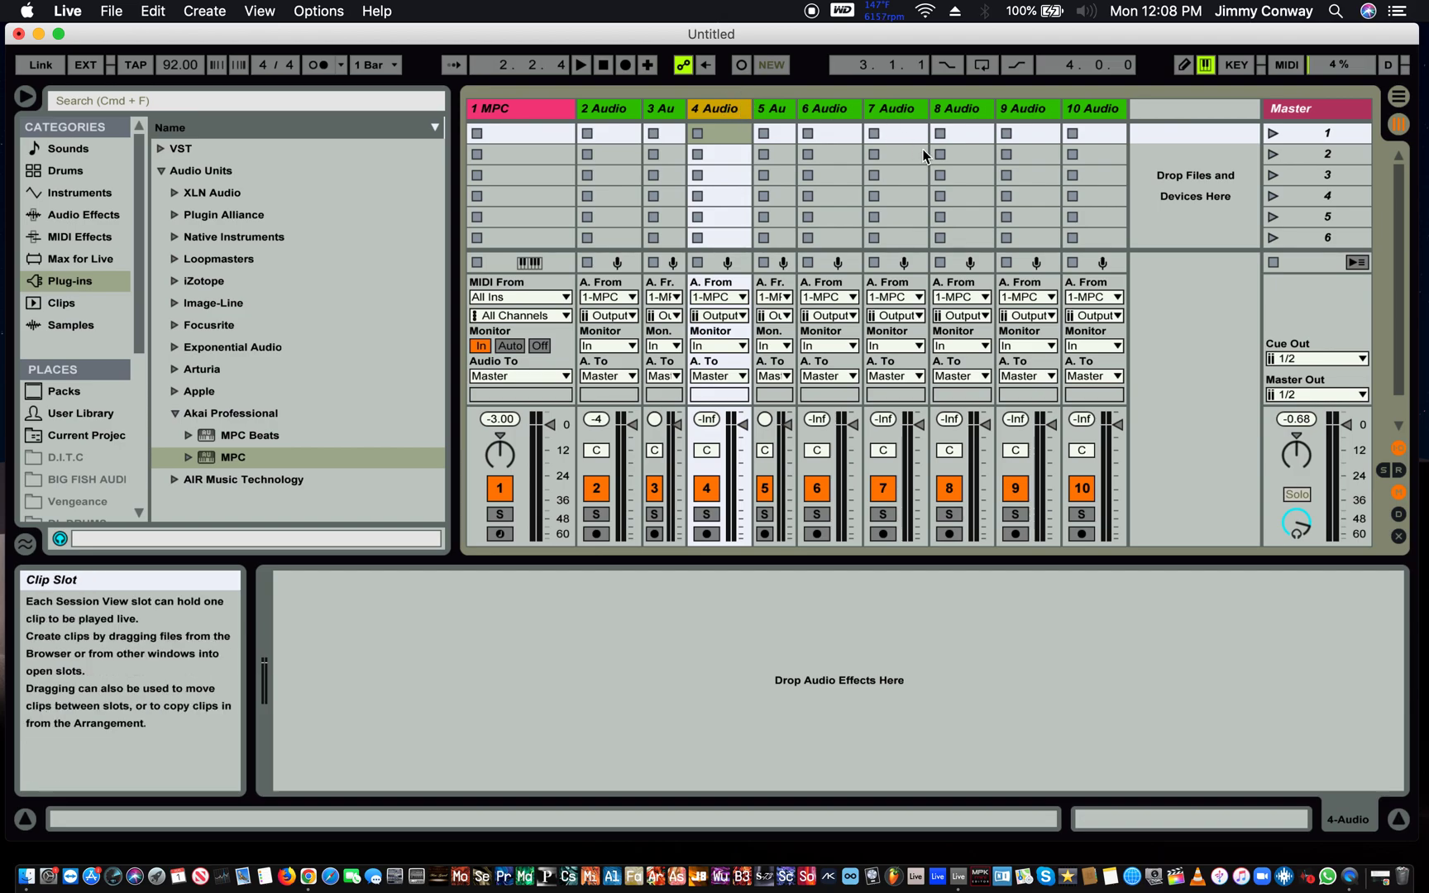
- Duplicate 10 Audio as 11 Audio, fed from the next MPC output pair
right_click(1159, 109)
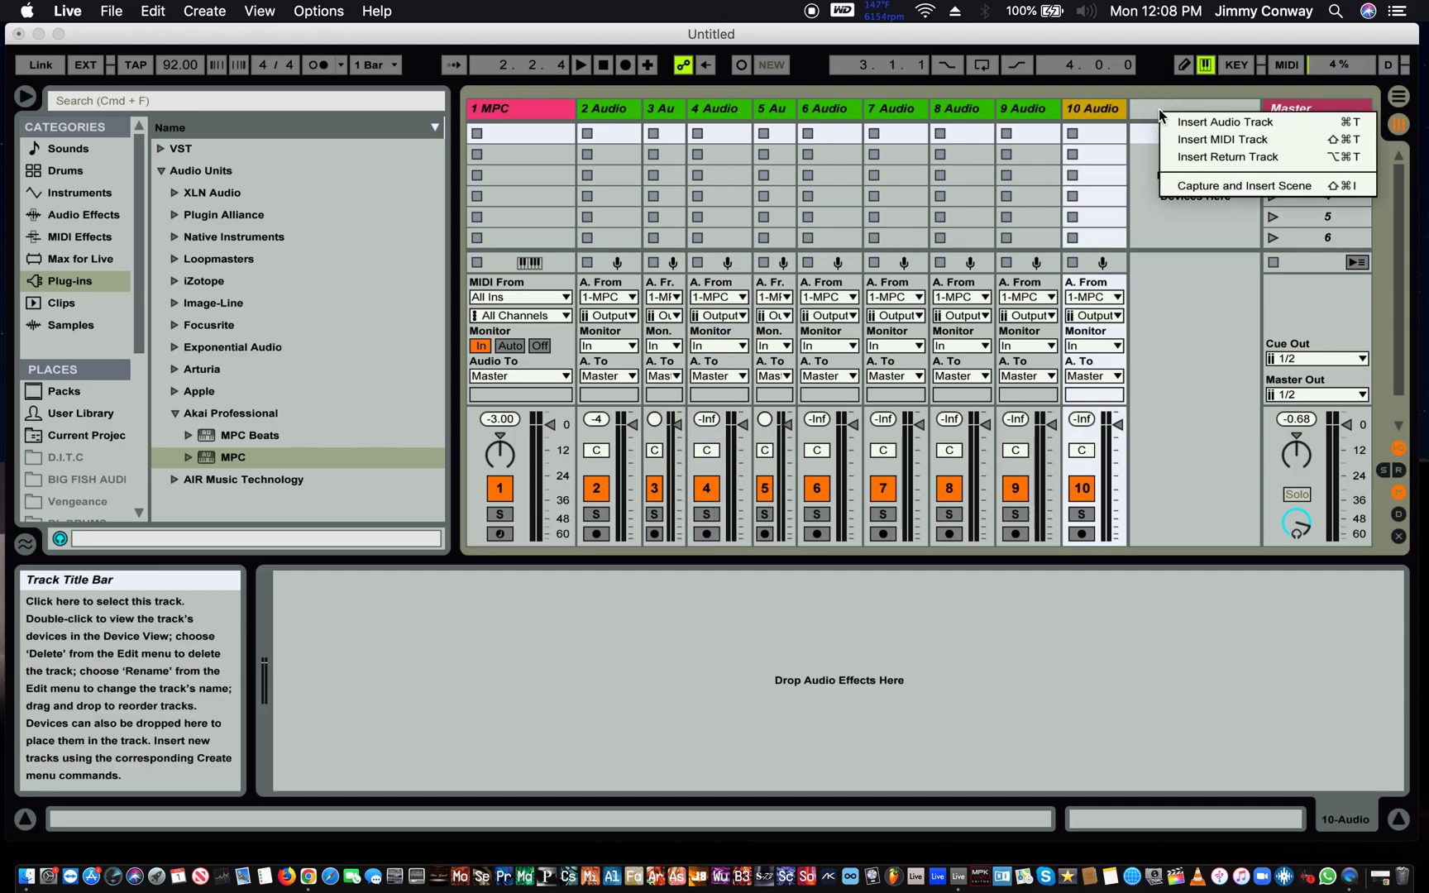
click(1090, 110)
right_click(1087, 109)
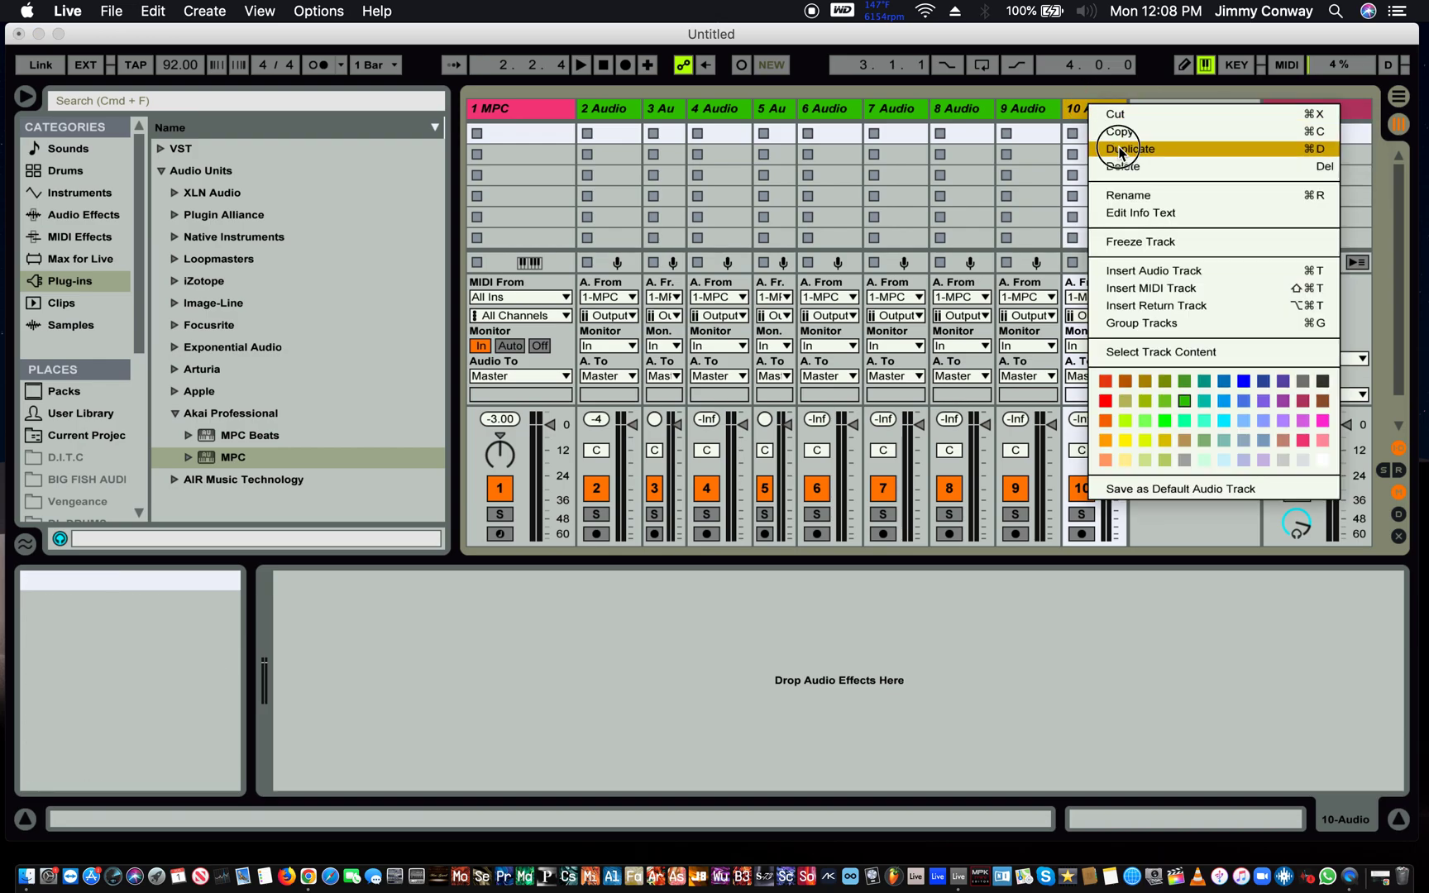
click(1121, 146)
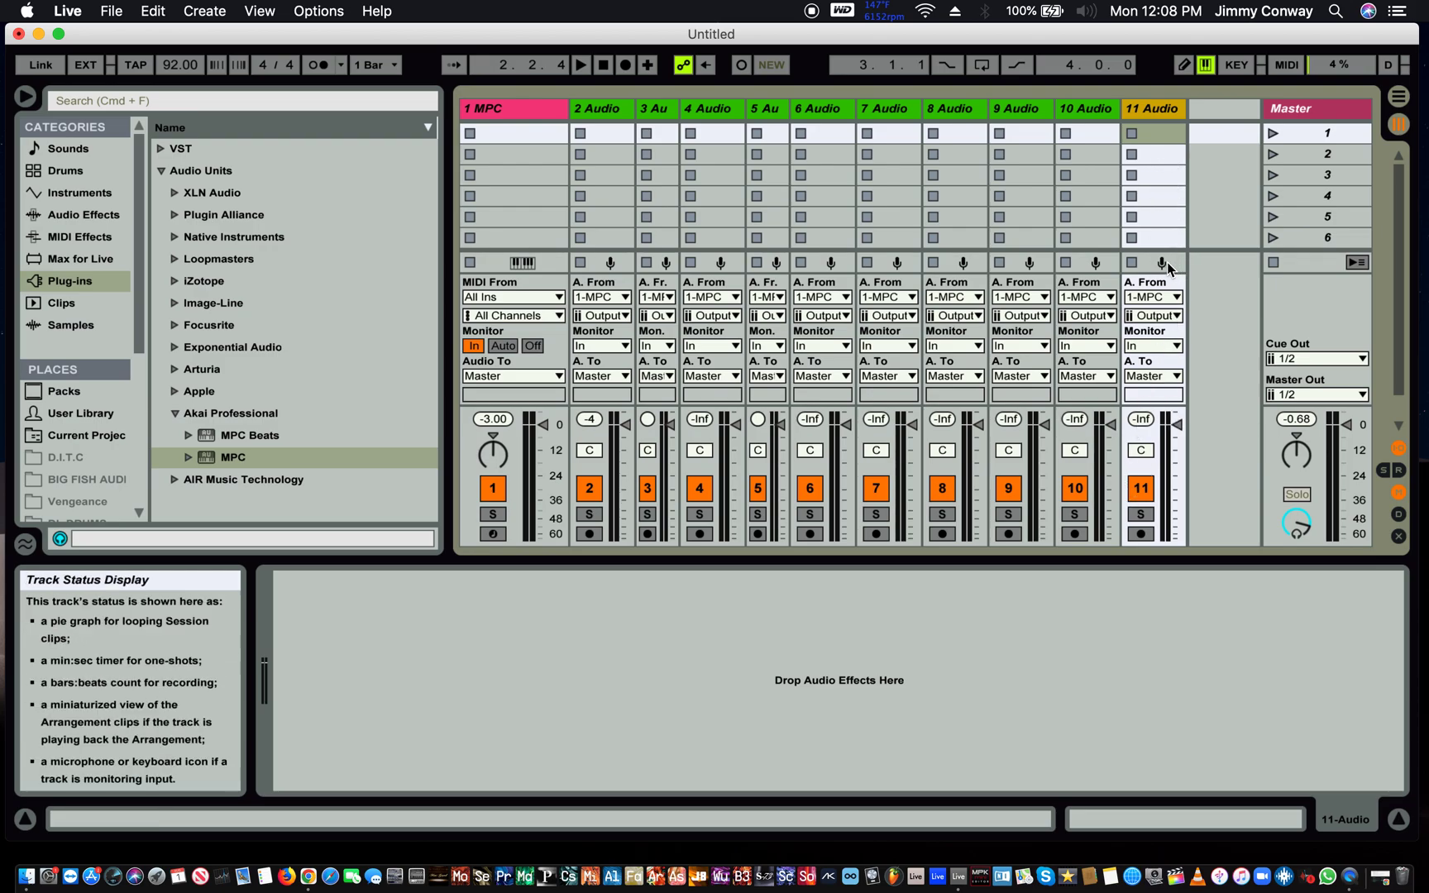
click(1106, 315)
click(1153, 315)
click(1158, 314)
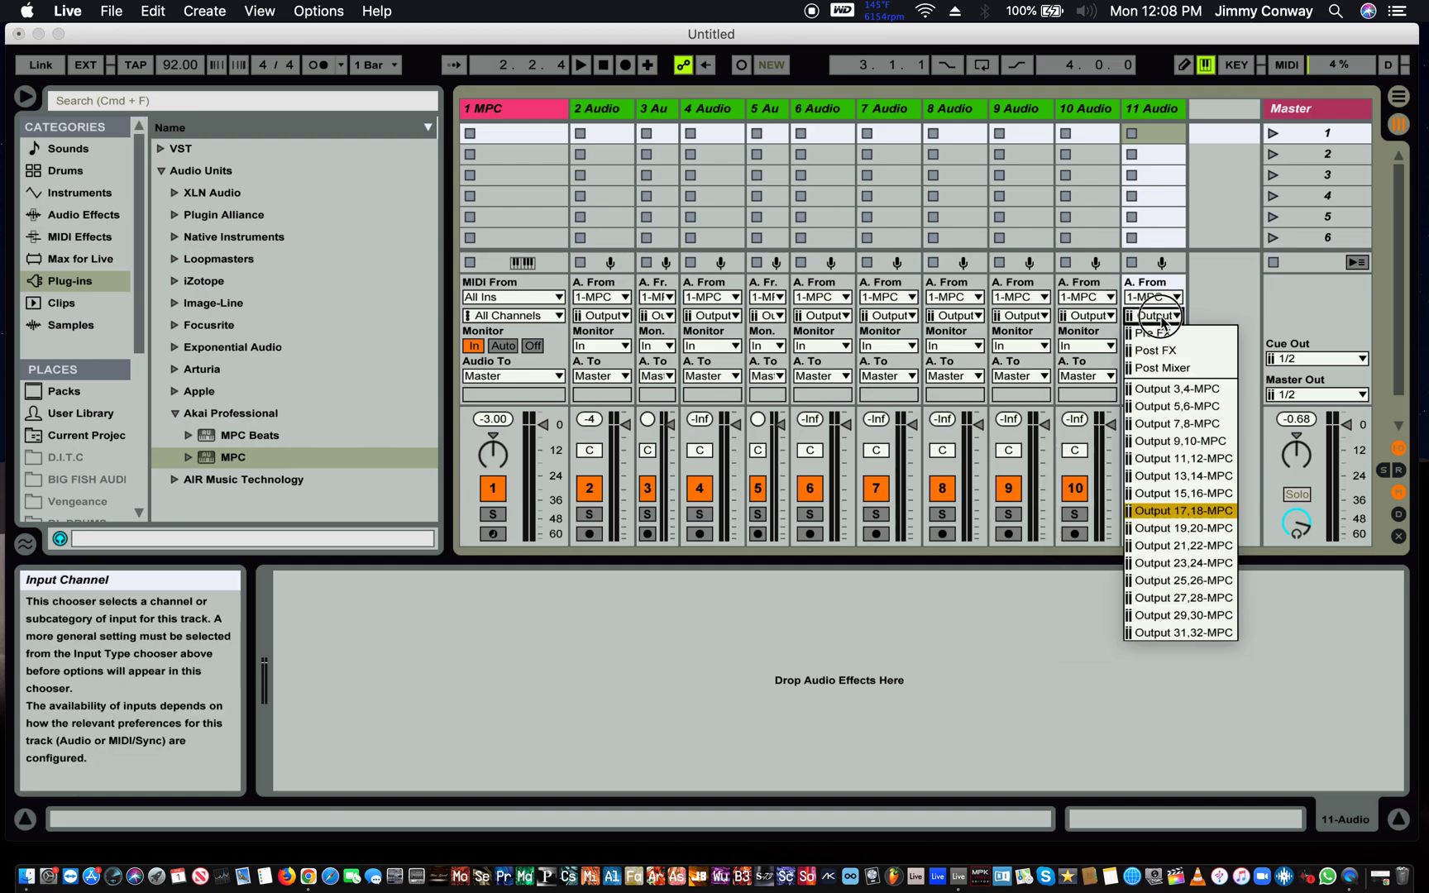
click(1174, 529)
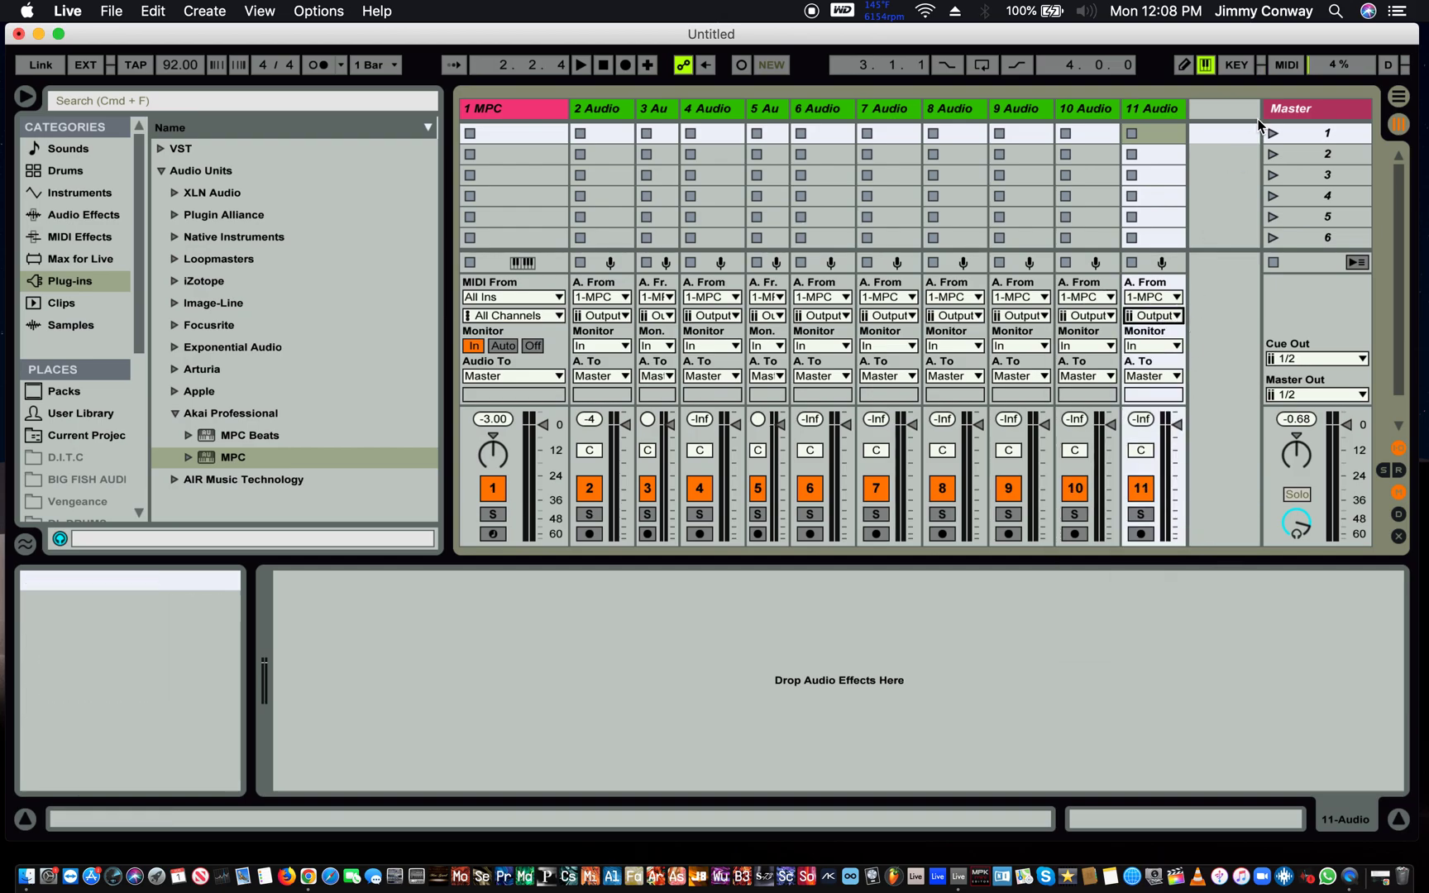
- Duplicate 11 Audio as 12 Audio with input Output 21,22-MPC
right_click(1157, 107)
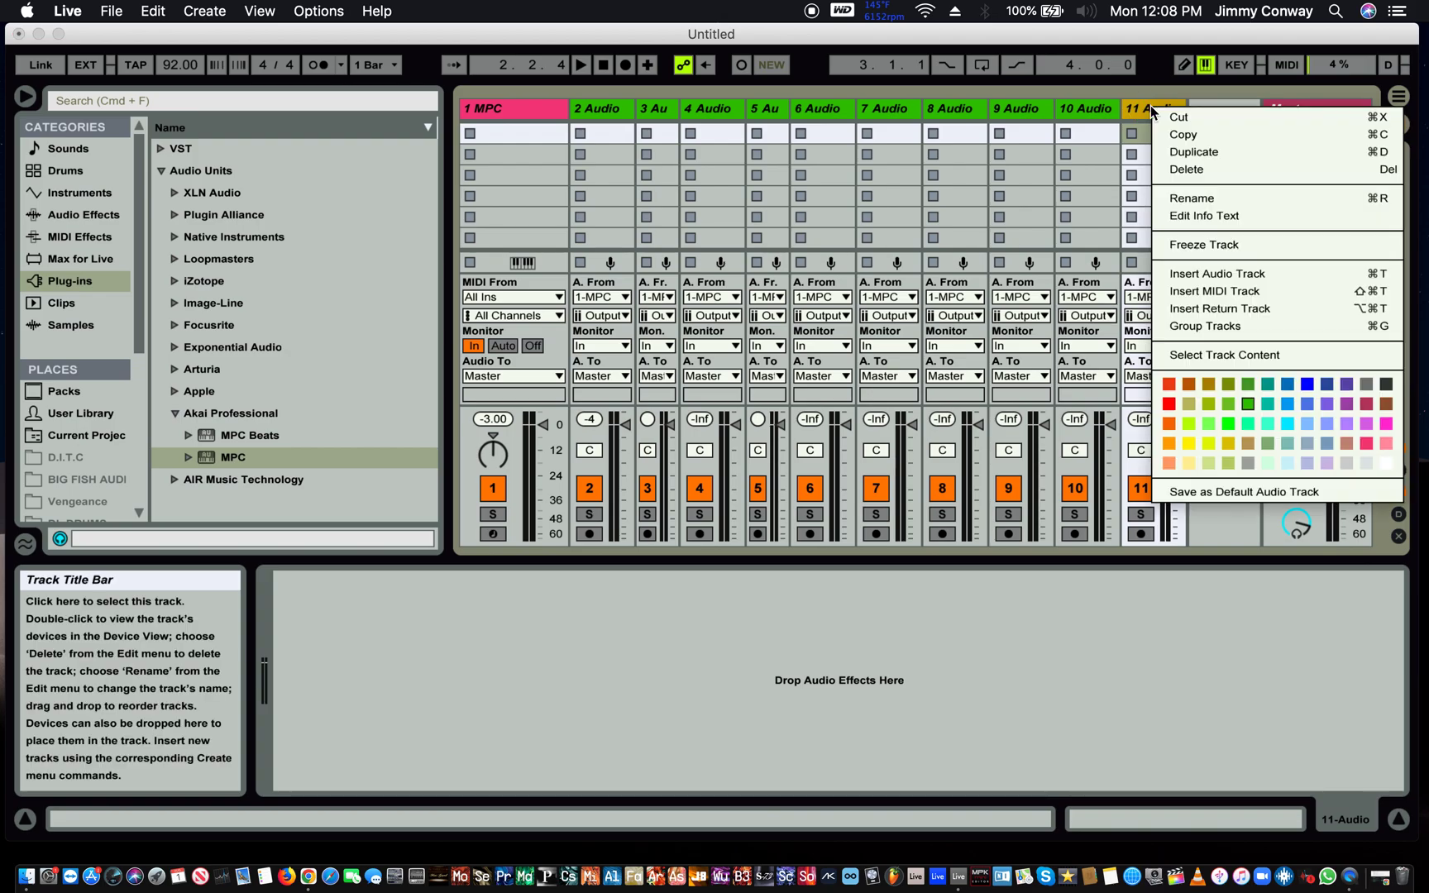
click(1175, 152)
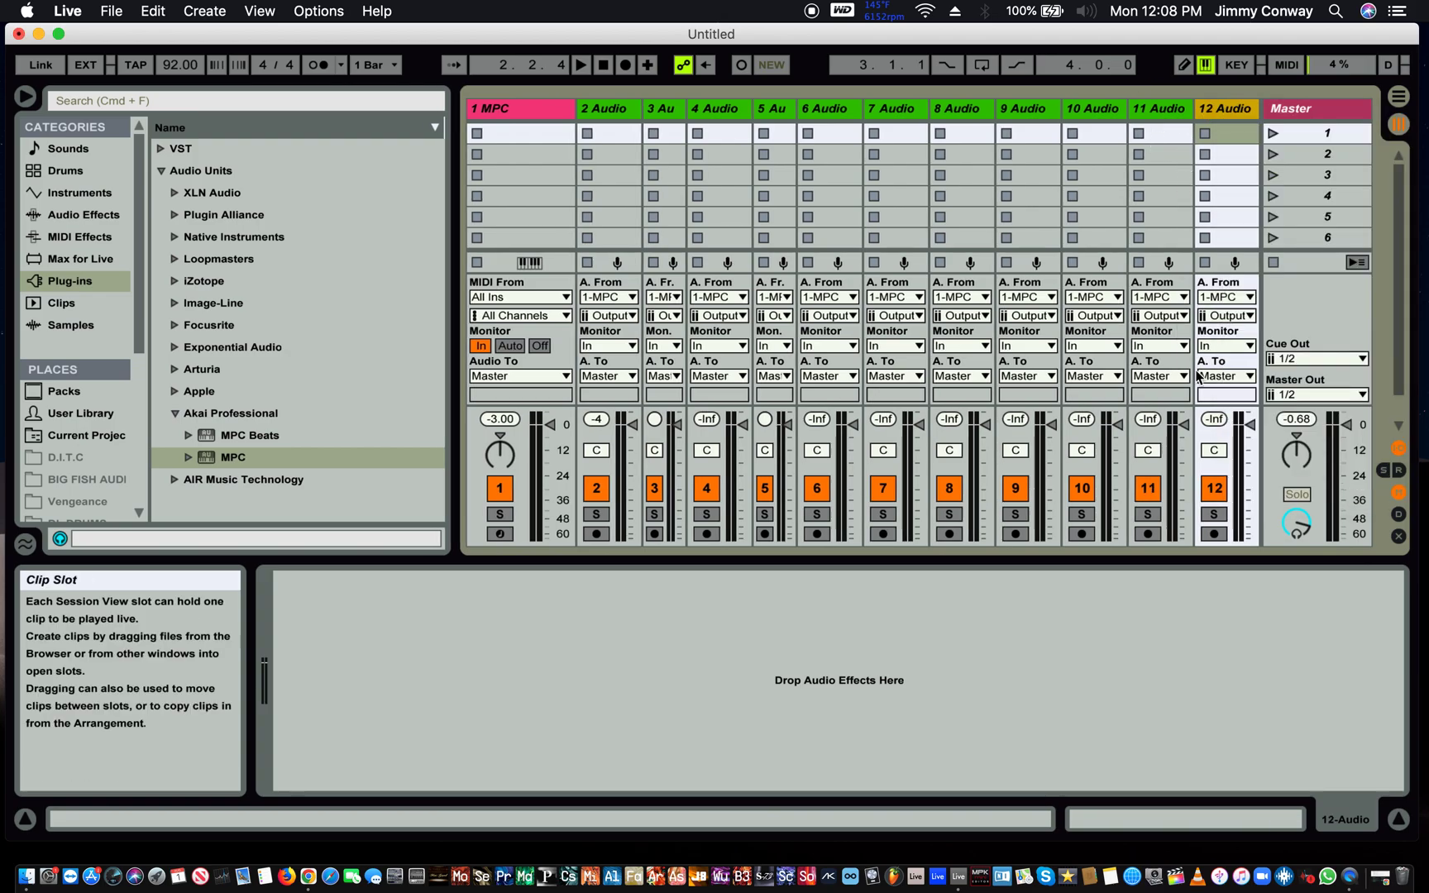
click(1226, 315)
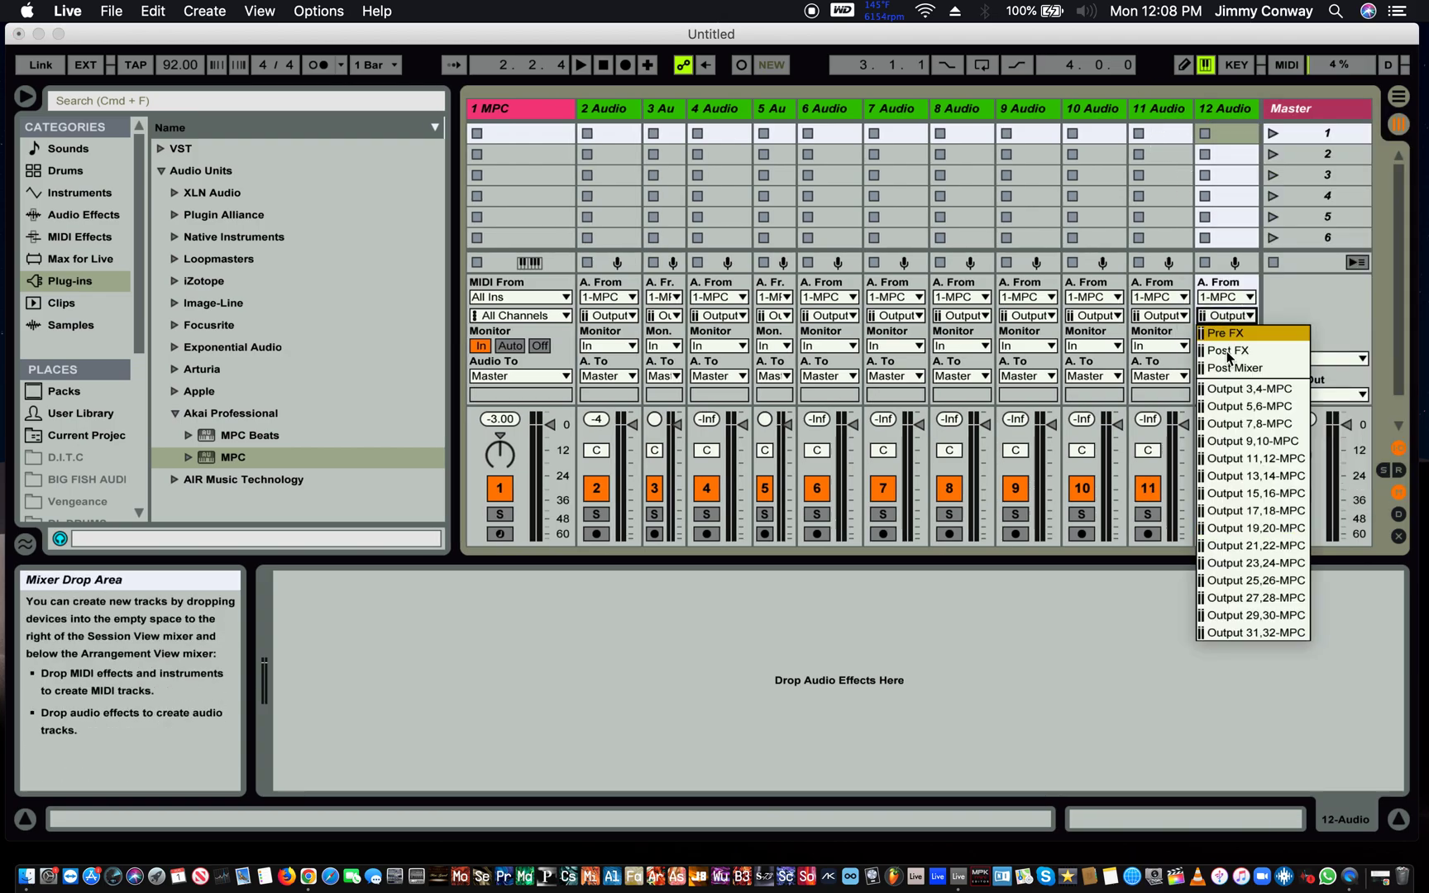
click(1254, 547)
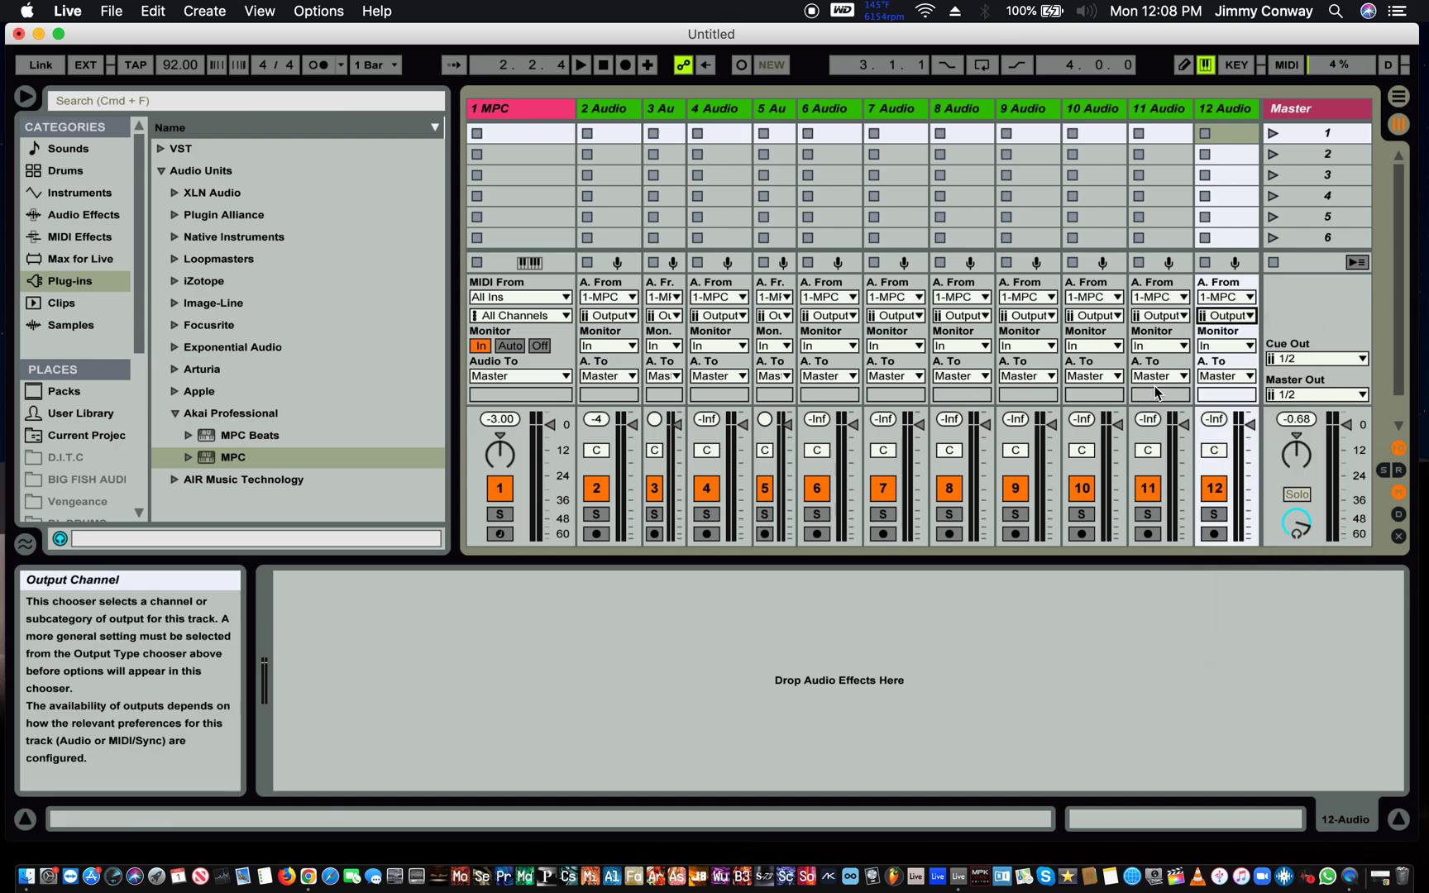
- Create 13 Audio and 14 Audio as duplicates, each fed from the next MPC output pair
click(1230, 114)
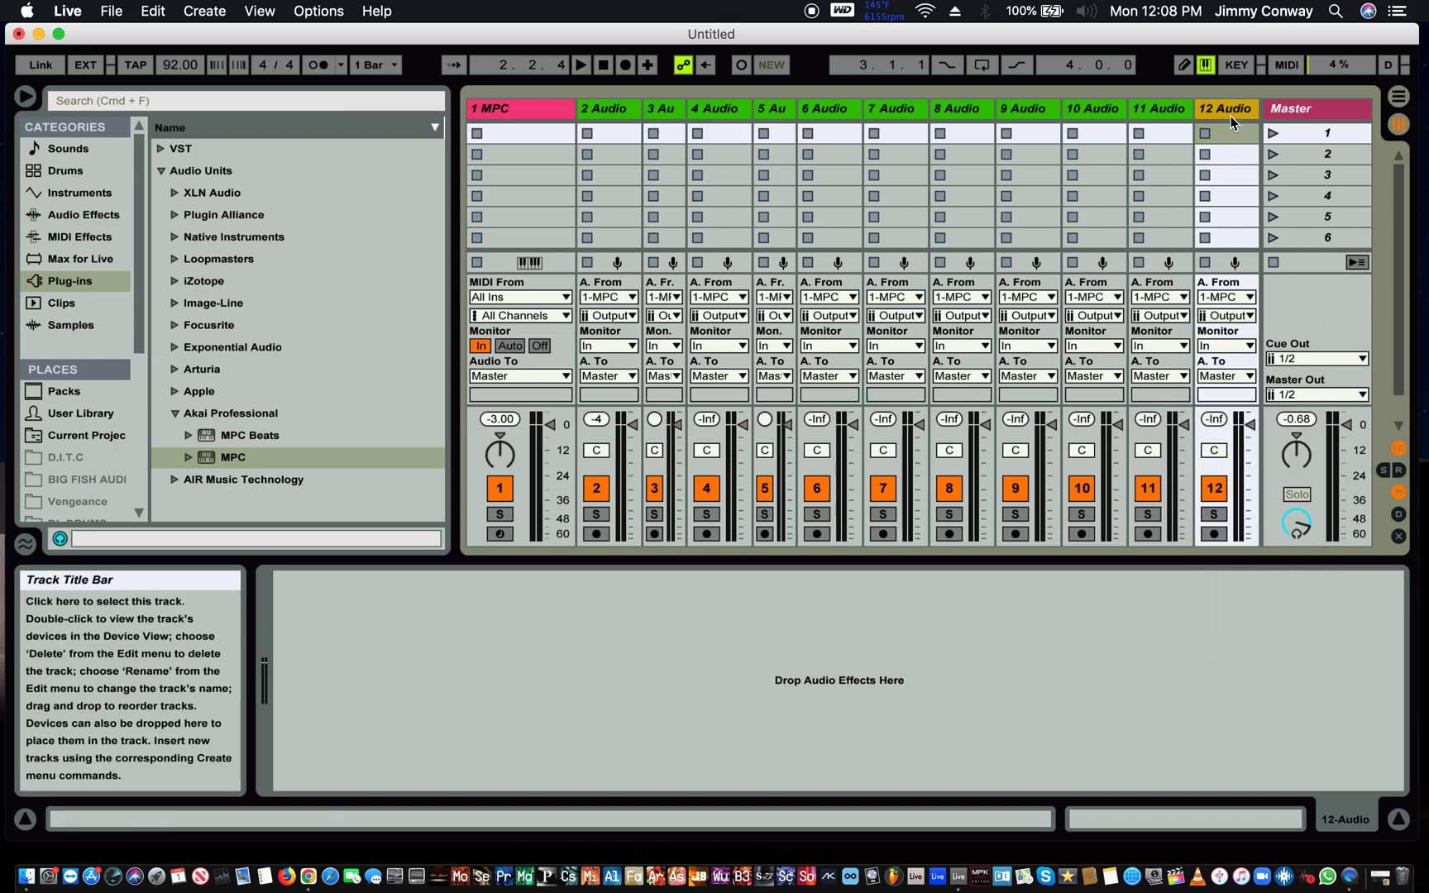
key(super+t)
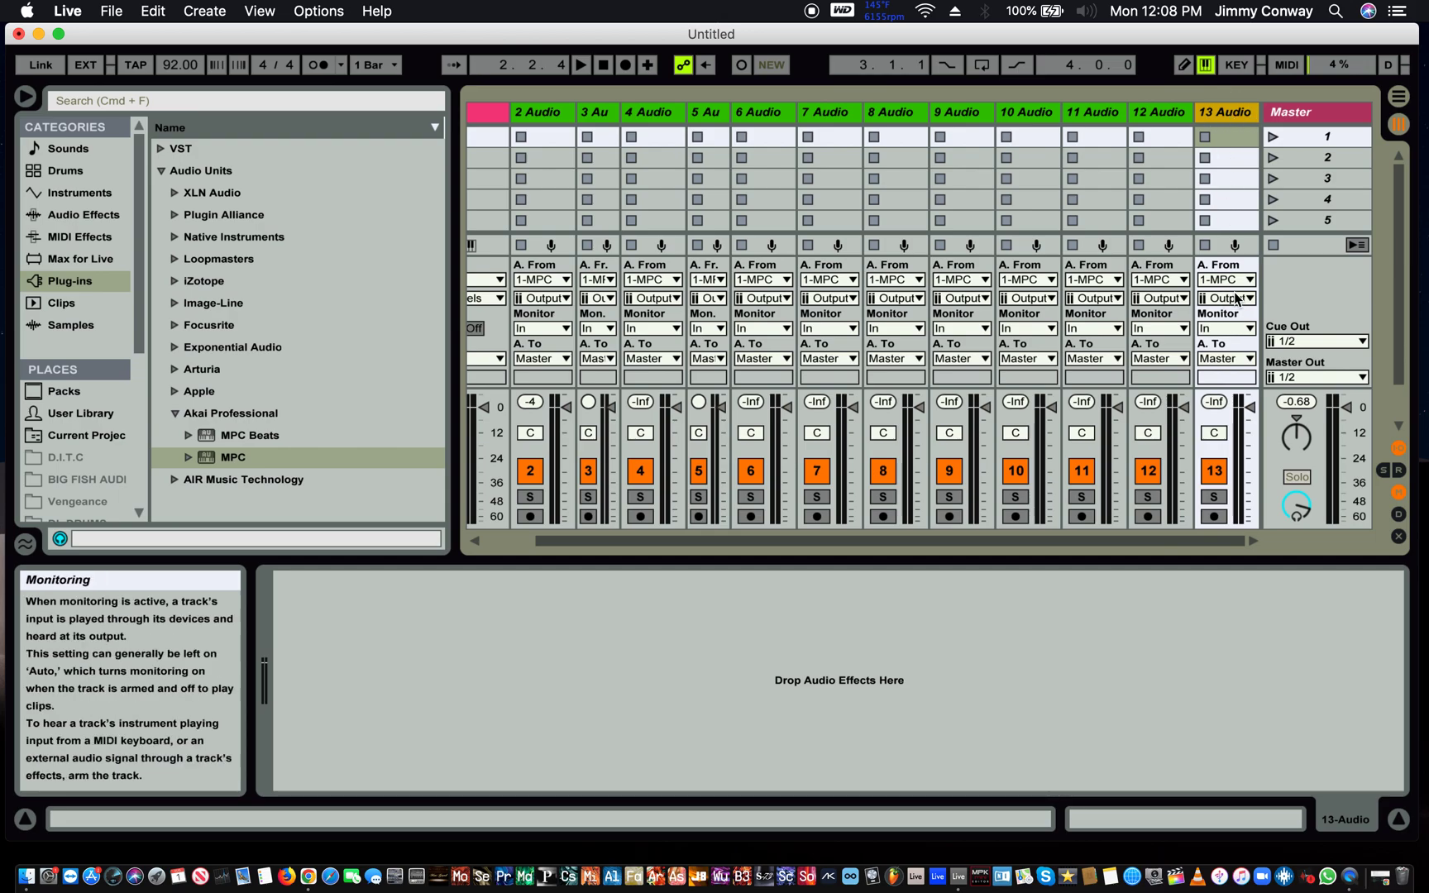
click(1236, 303)
click(1238, 553)
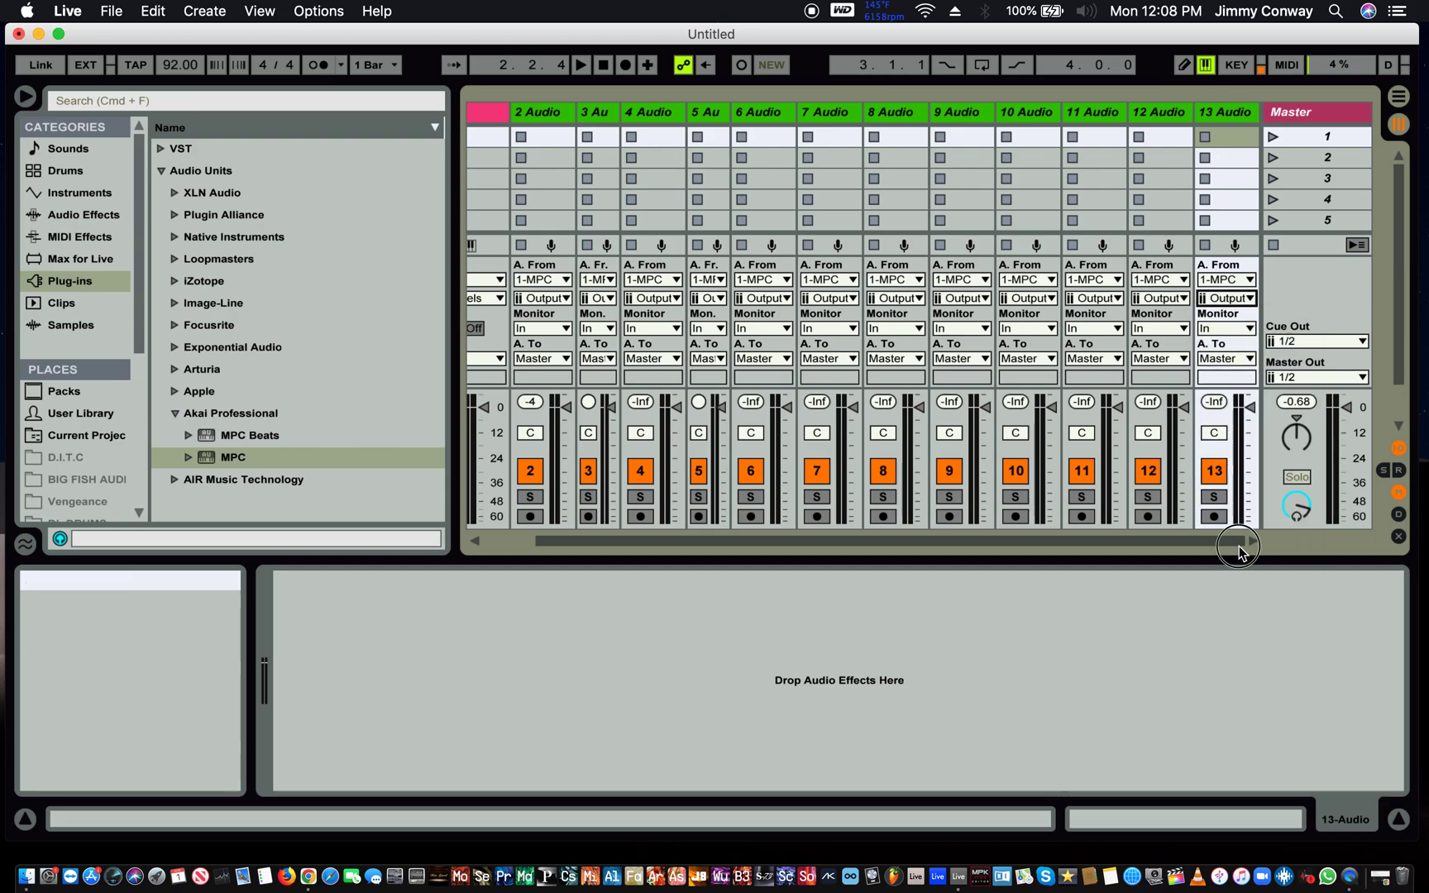
click(1234, 112)
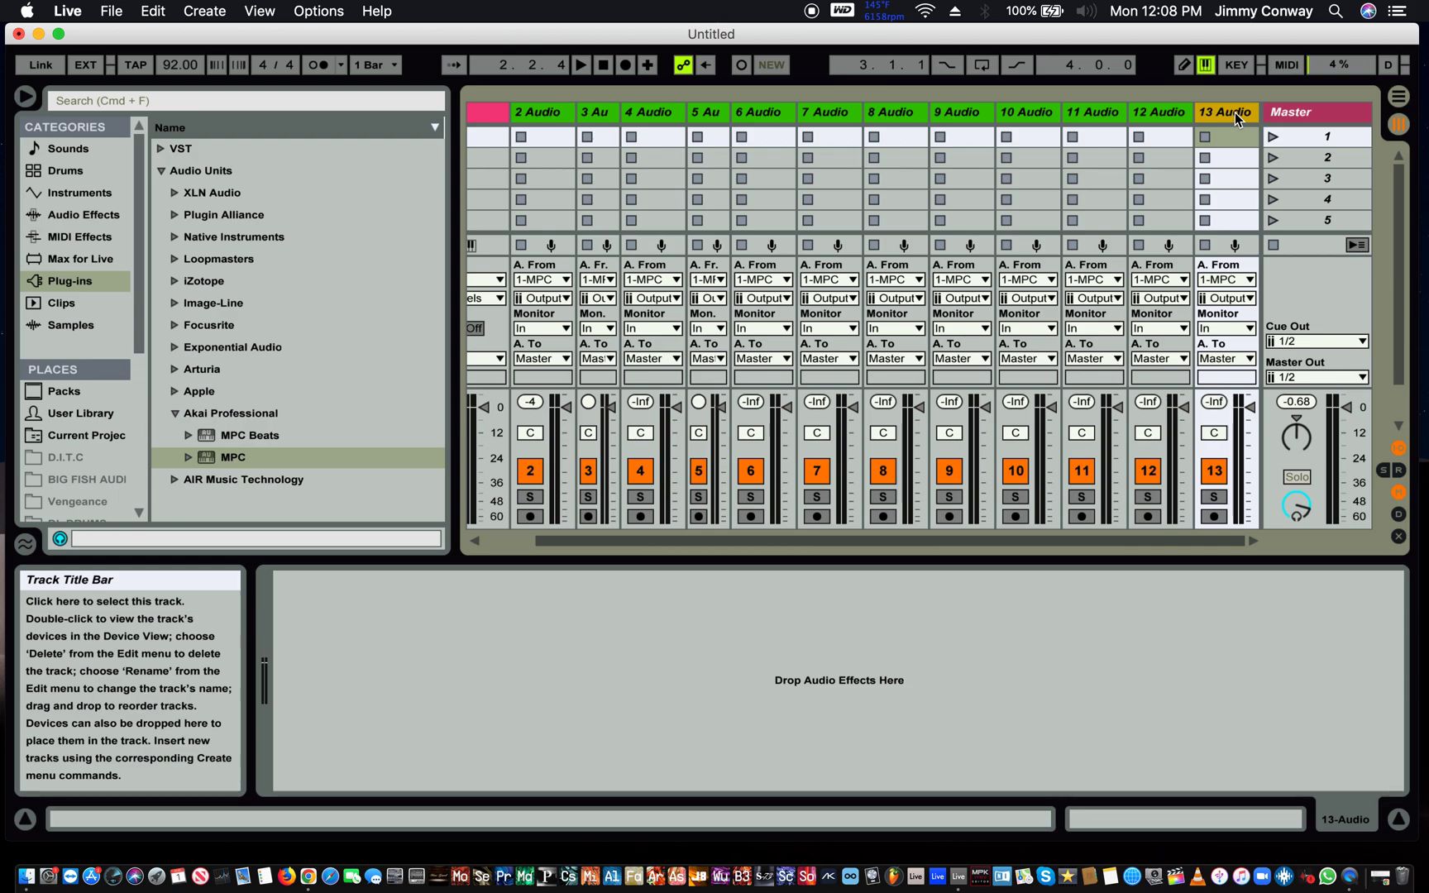
right_click(1234, 112)
click(1204, 167)
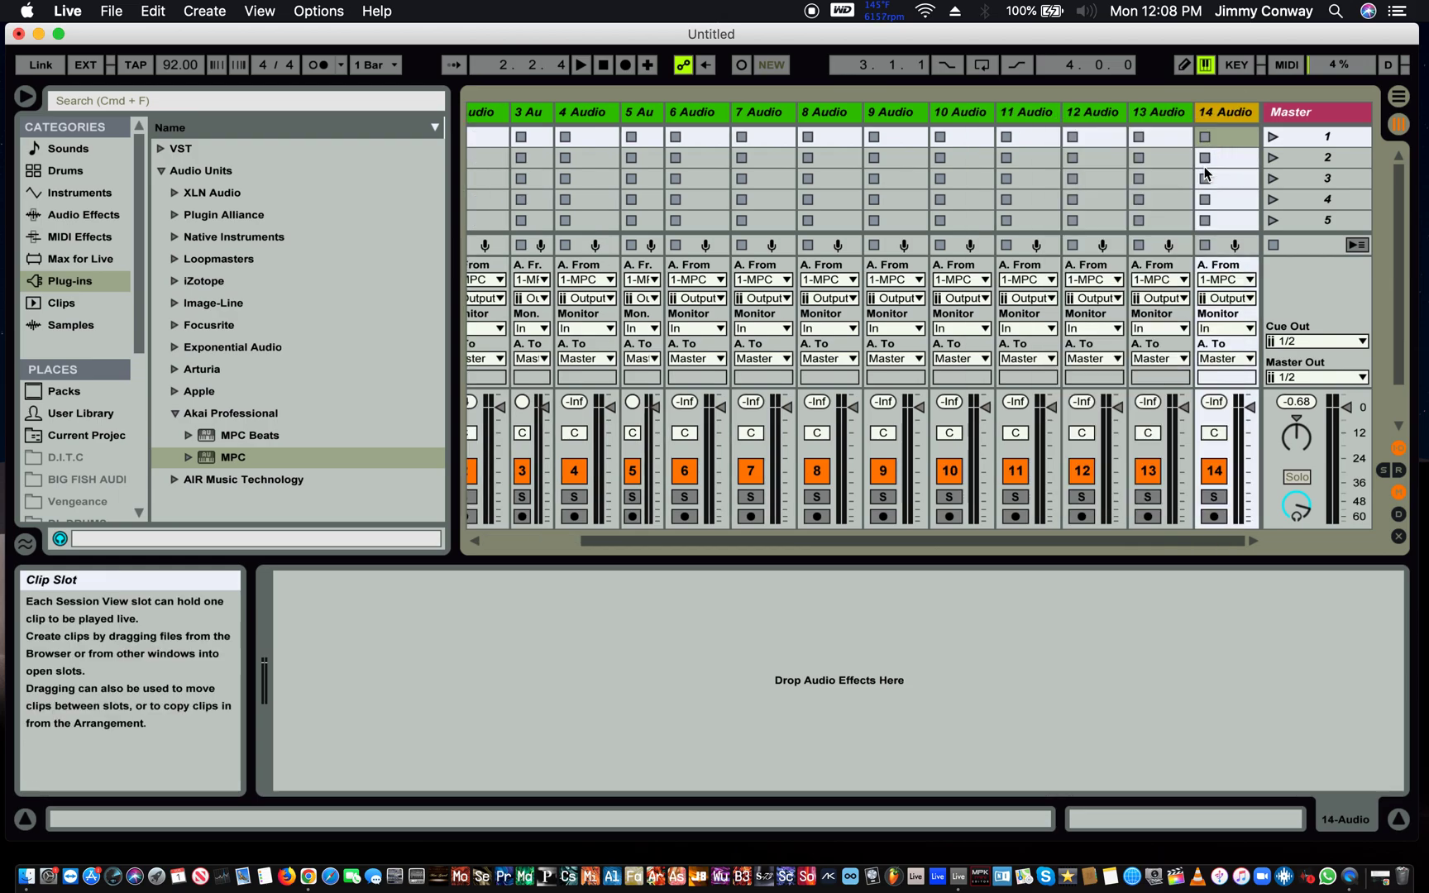
click(1227, 299)
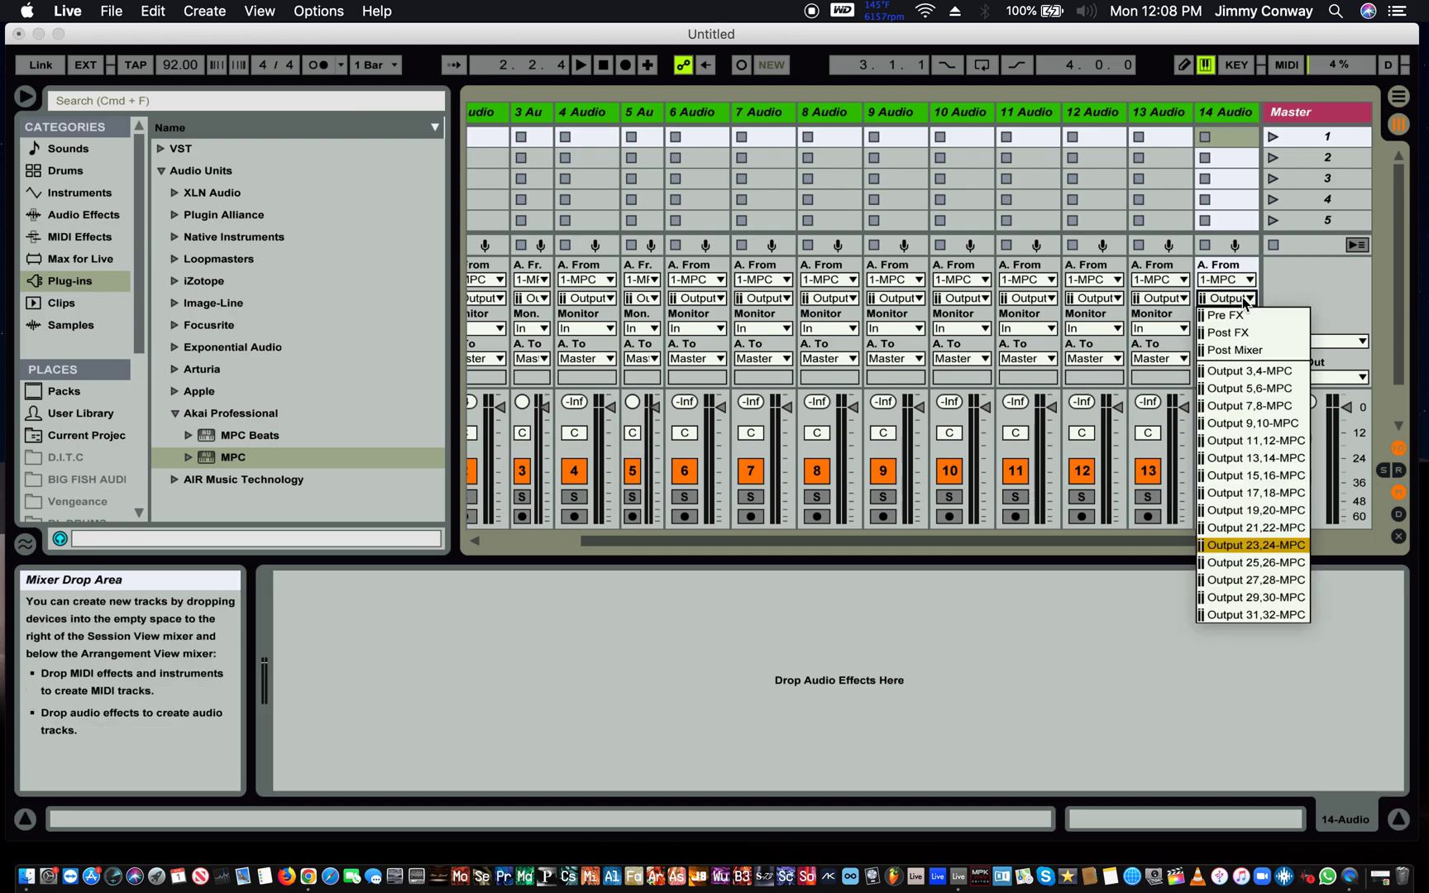
click(1255, 545)
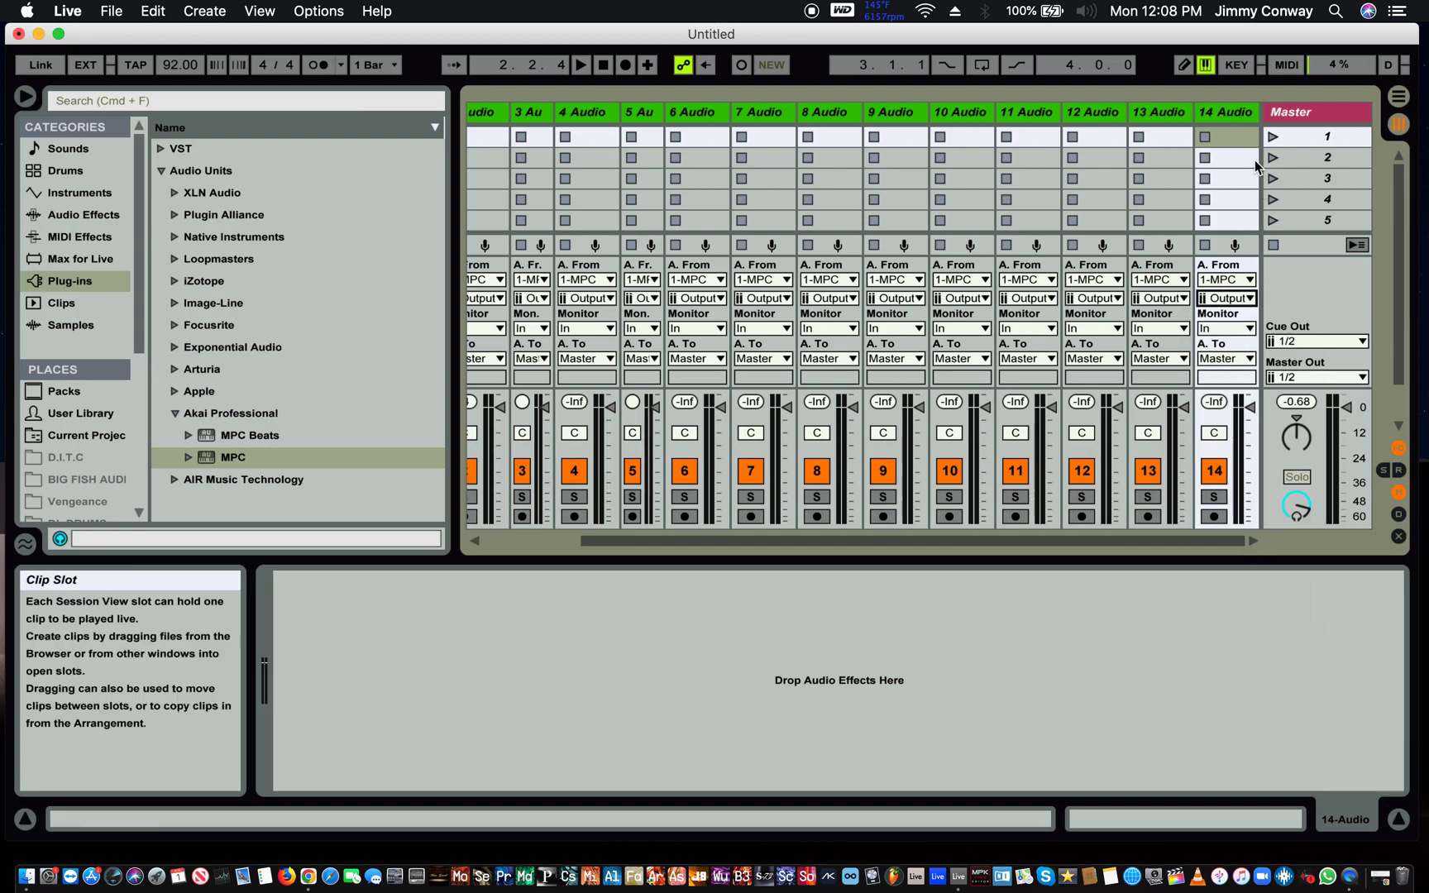
- Duplicate 14 Audio with Cmd+D into 15 Audio on Output 27,28-MPC
click(1241, 119)
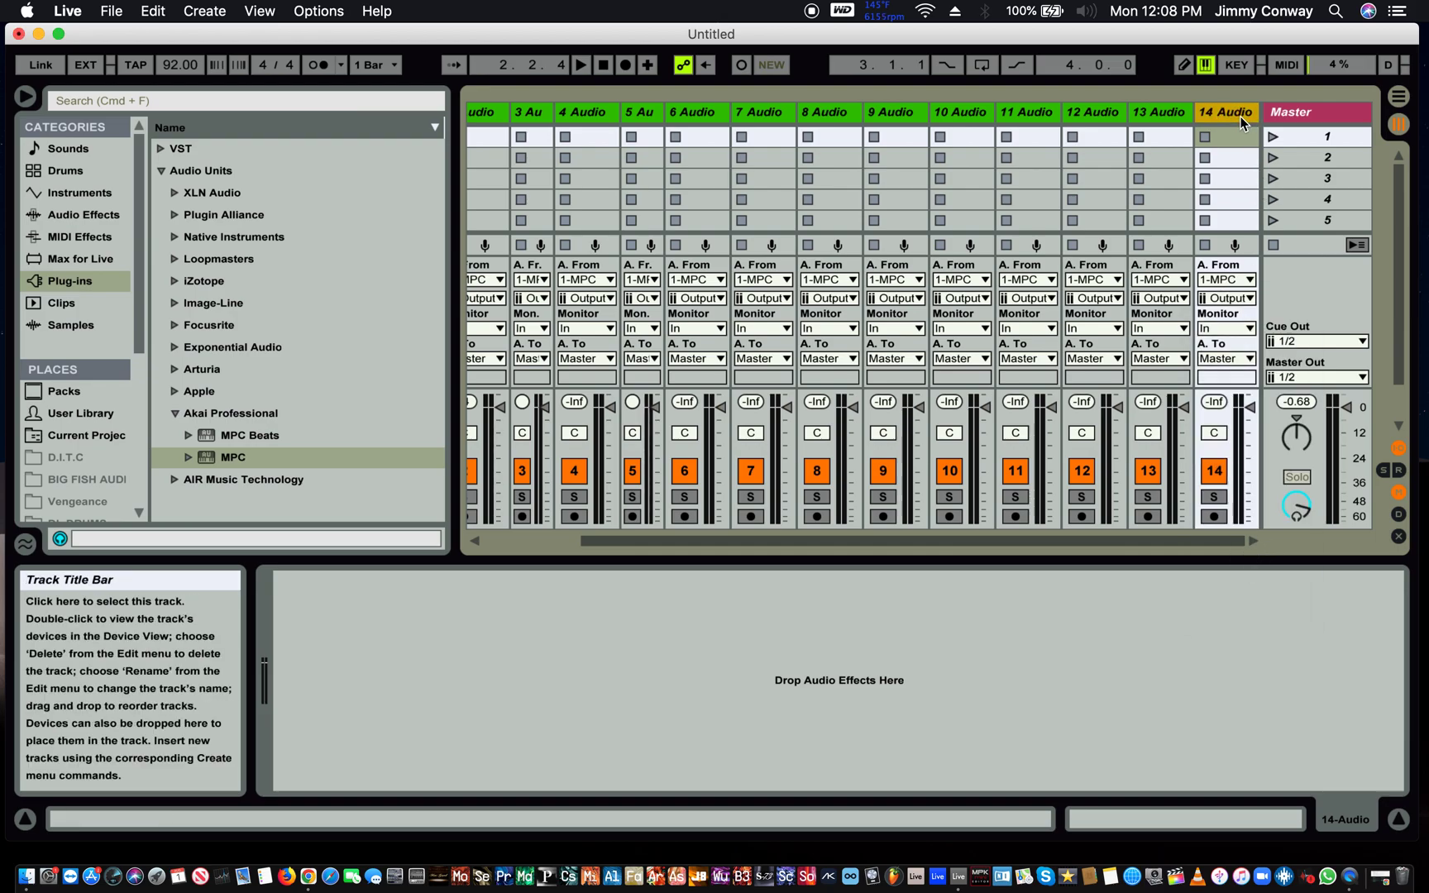
key(super+d)
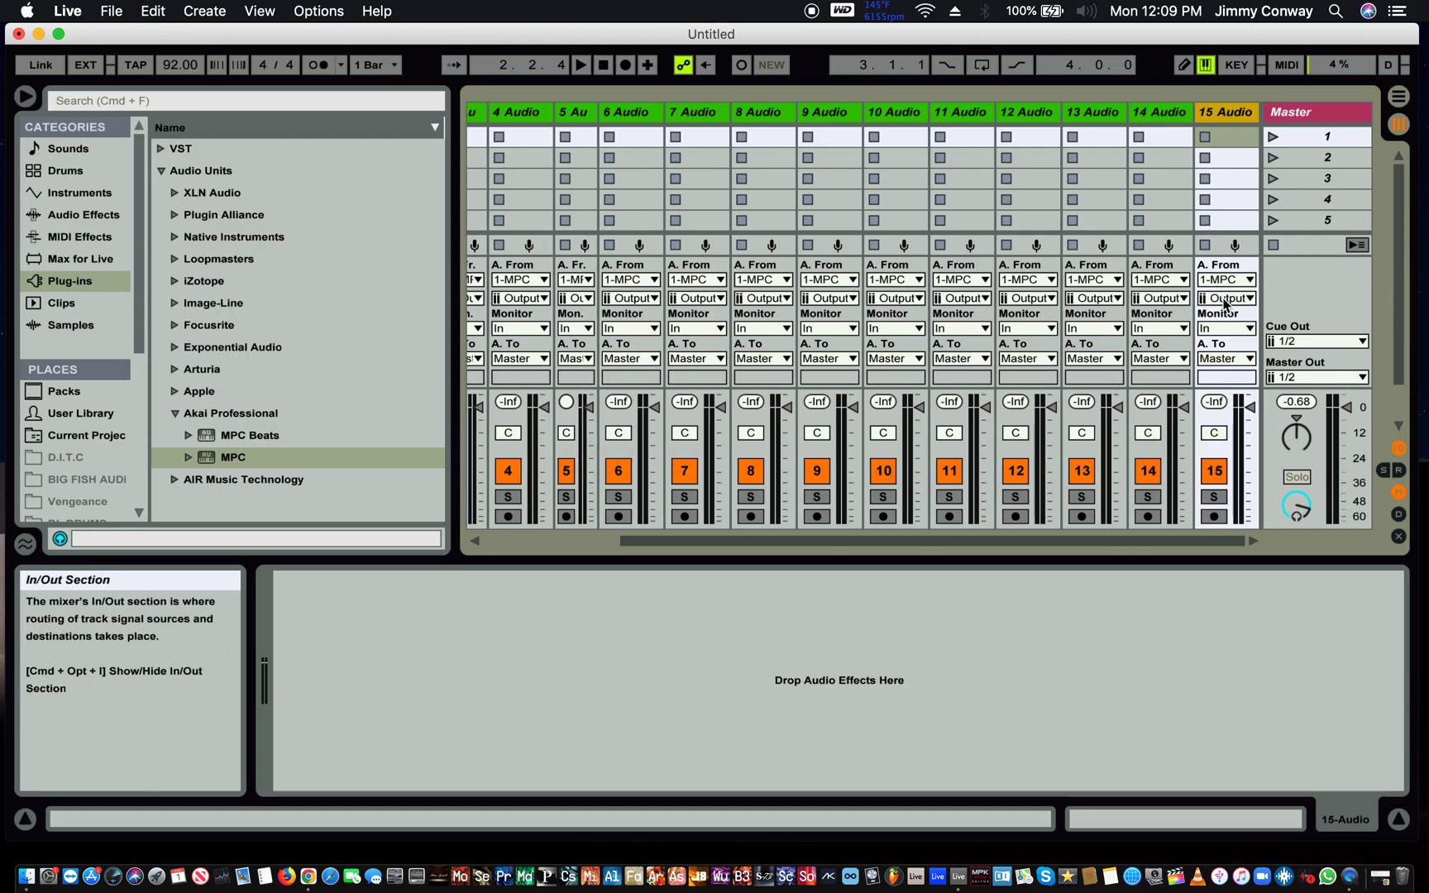
click(1225, 304)
click(1235, 585)
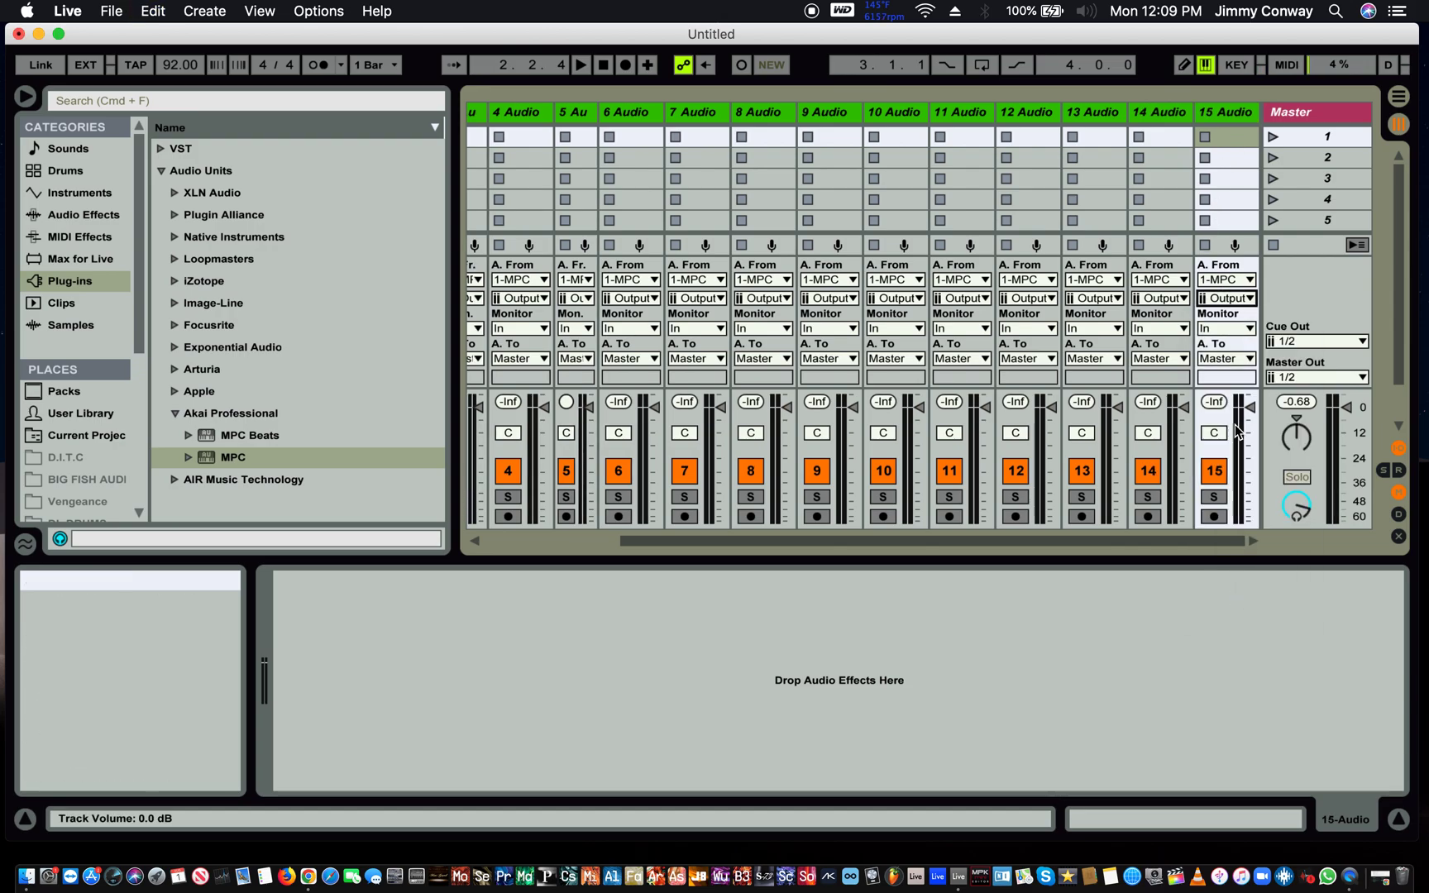
- Duplicate 15 Audio into 16 Audio and confirm its input is Output 29,30-MPC
click(1228, 115)
key(super+d)
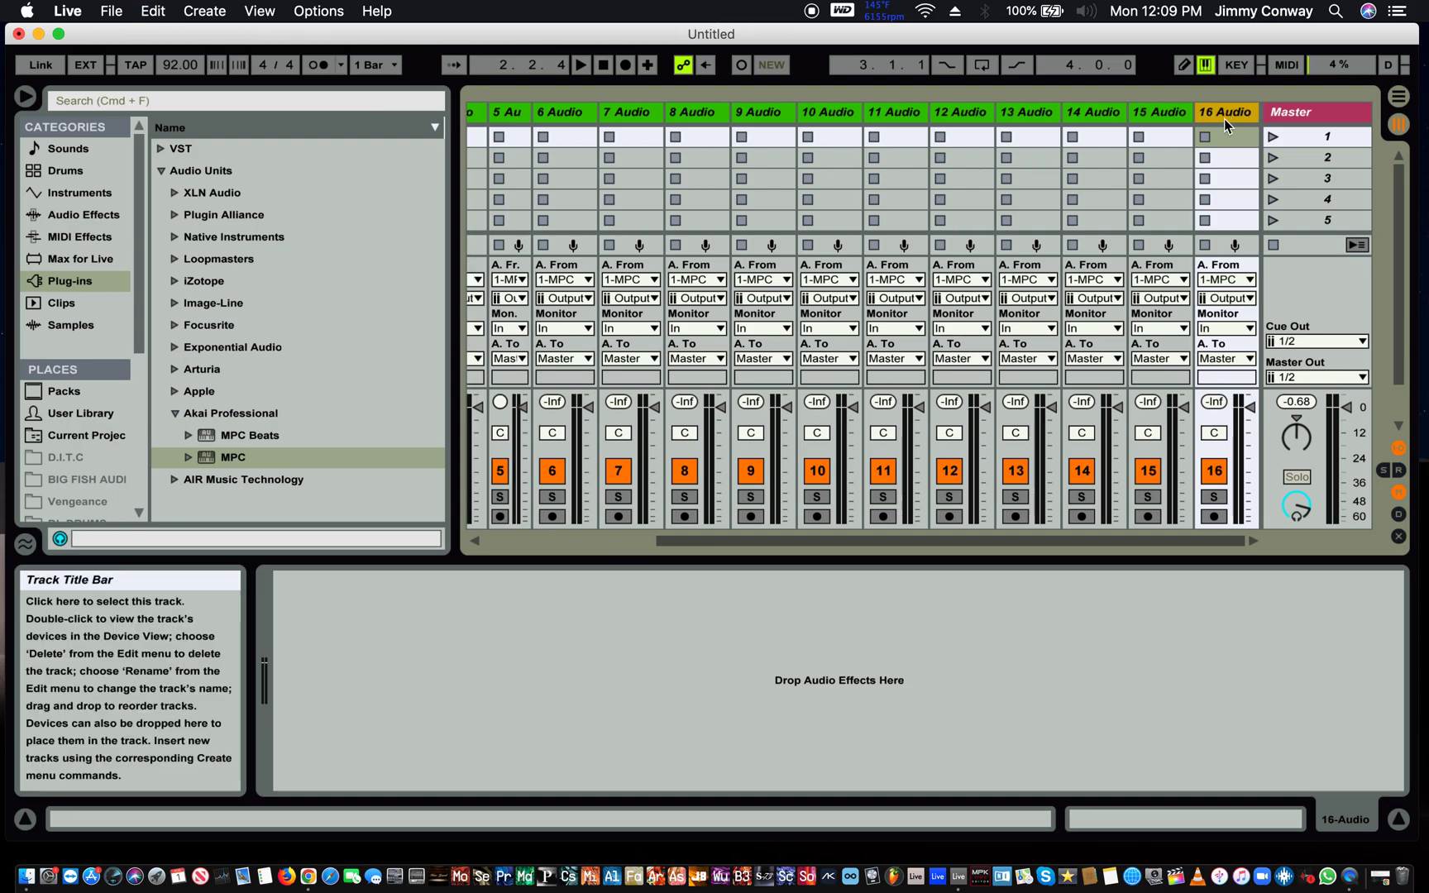
click(1226, 298)
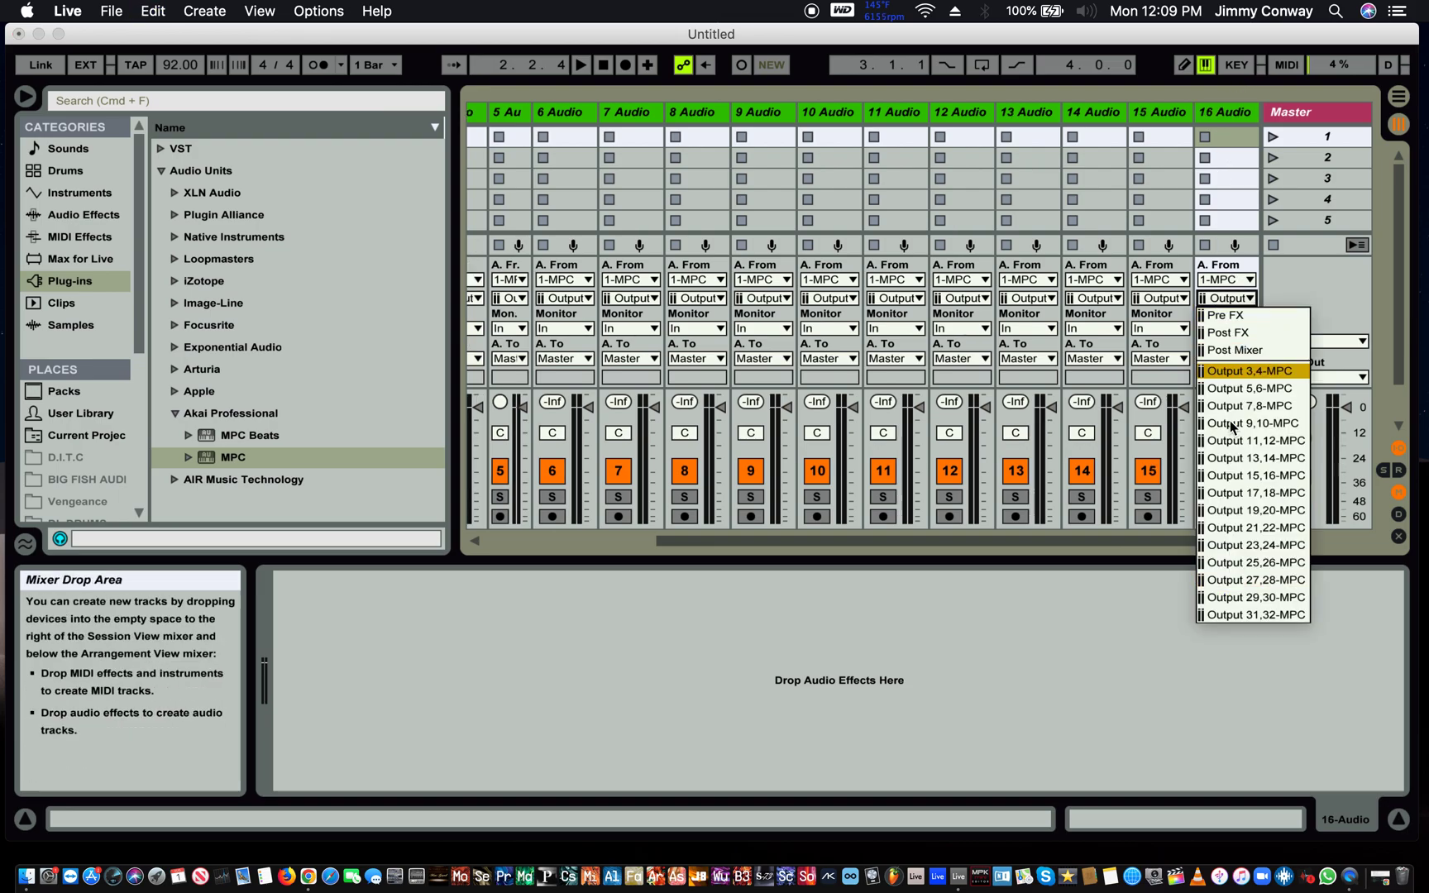
click(1251, 596)
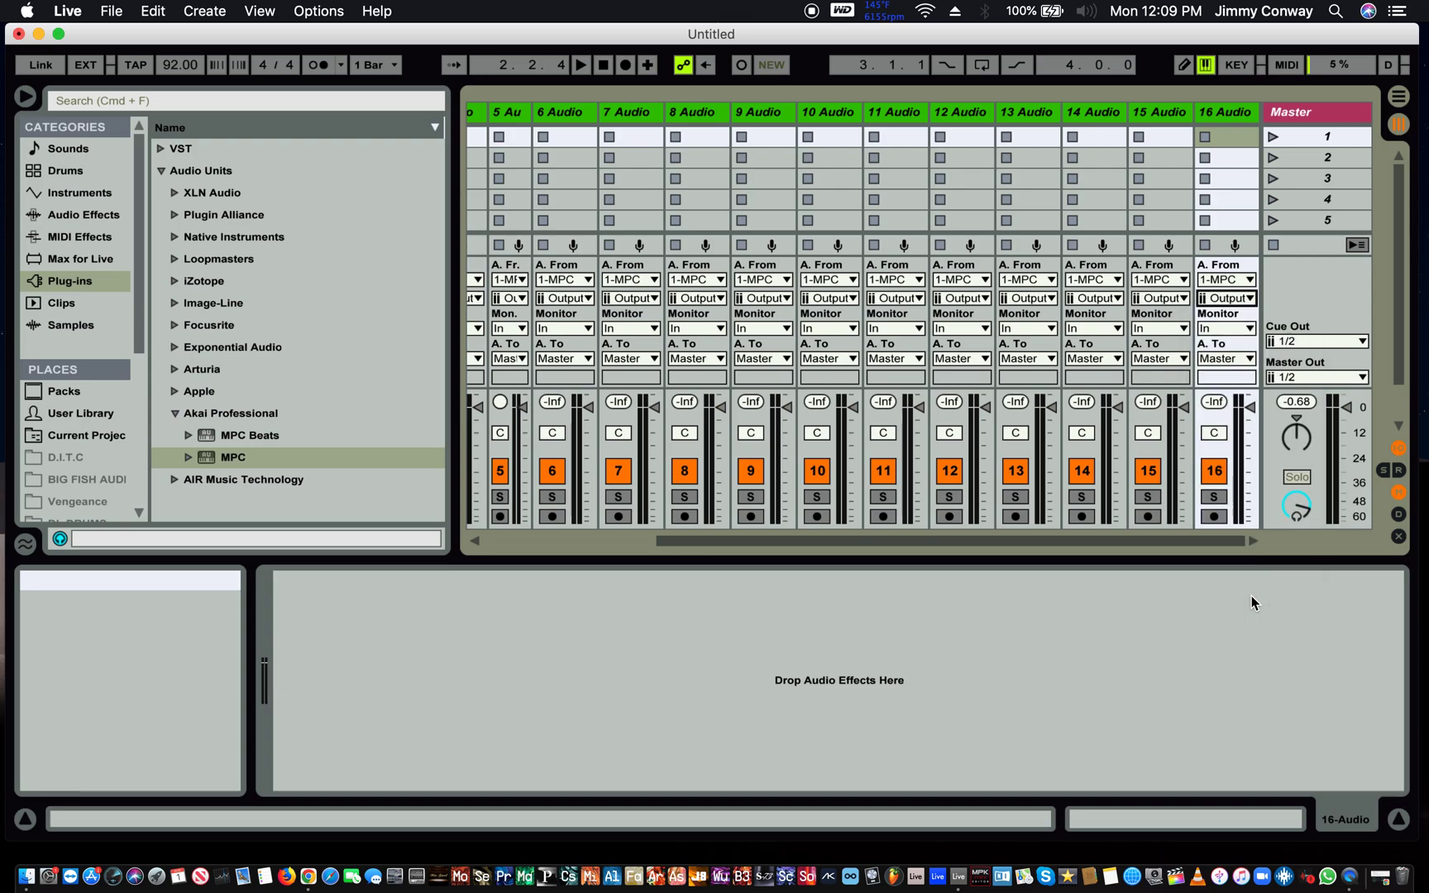
click(1175, 301)
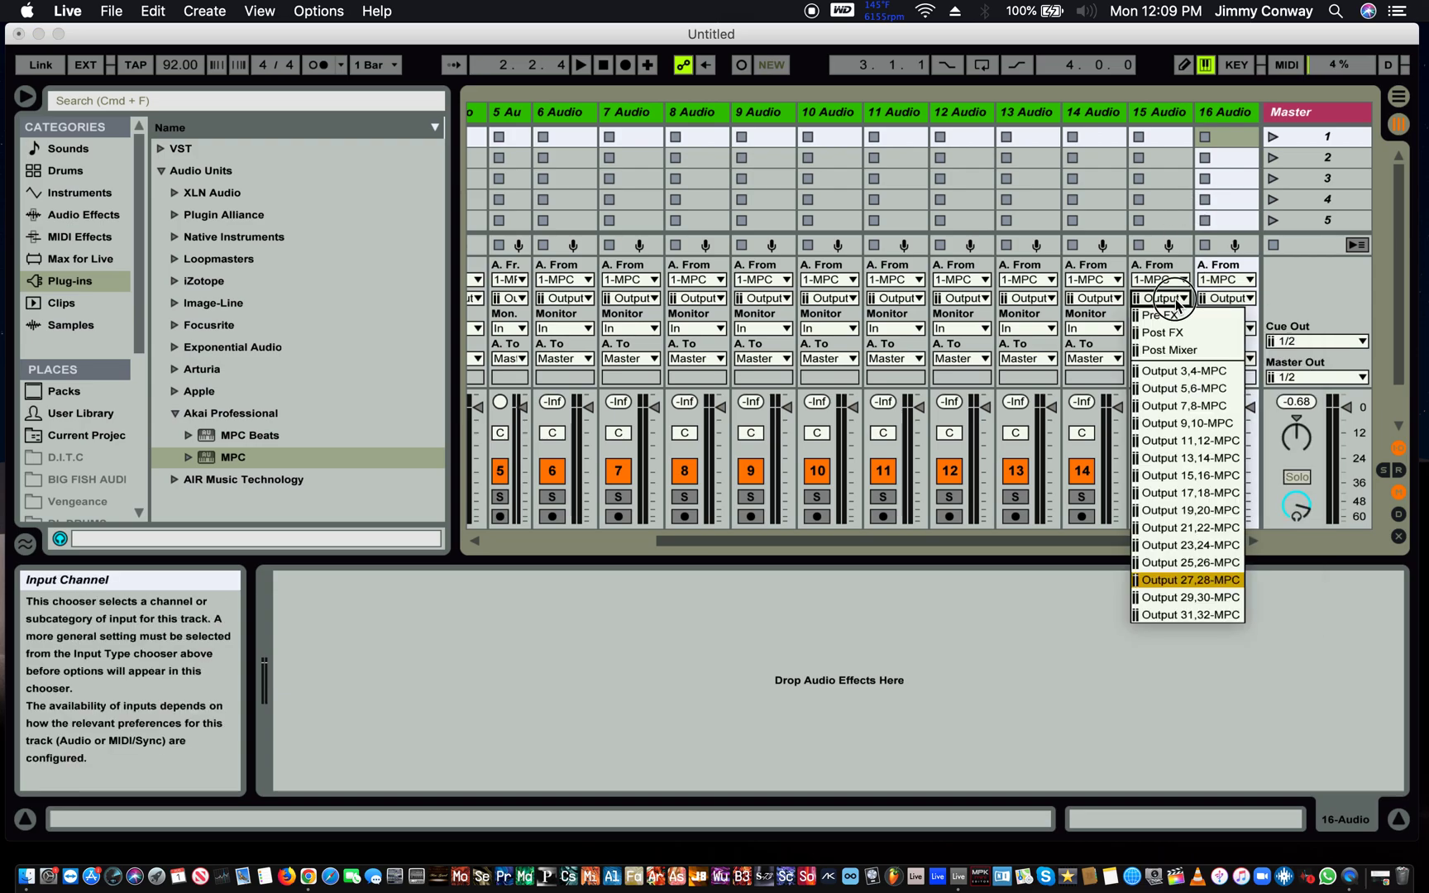
click(1217, 301)
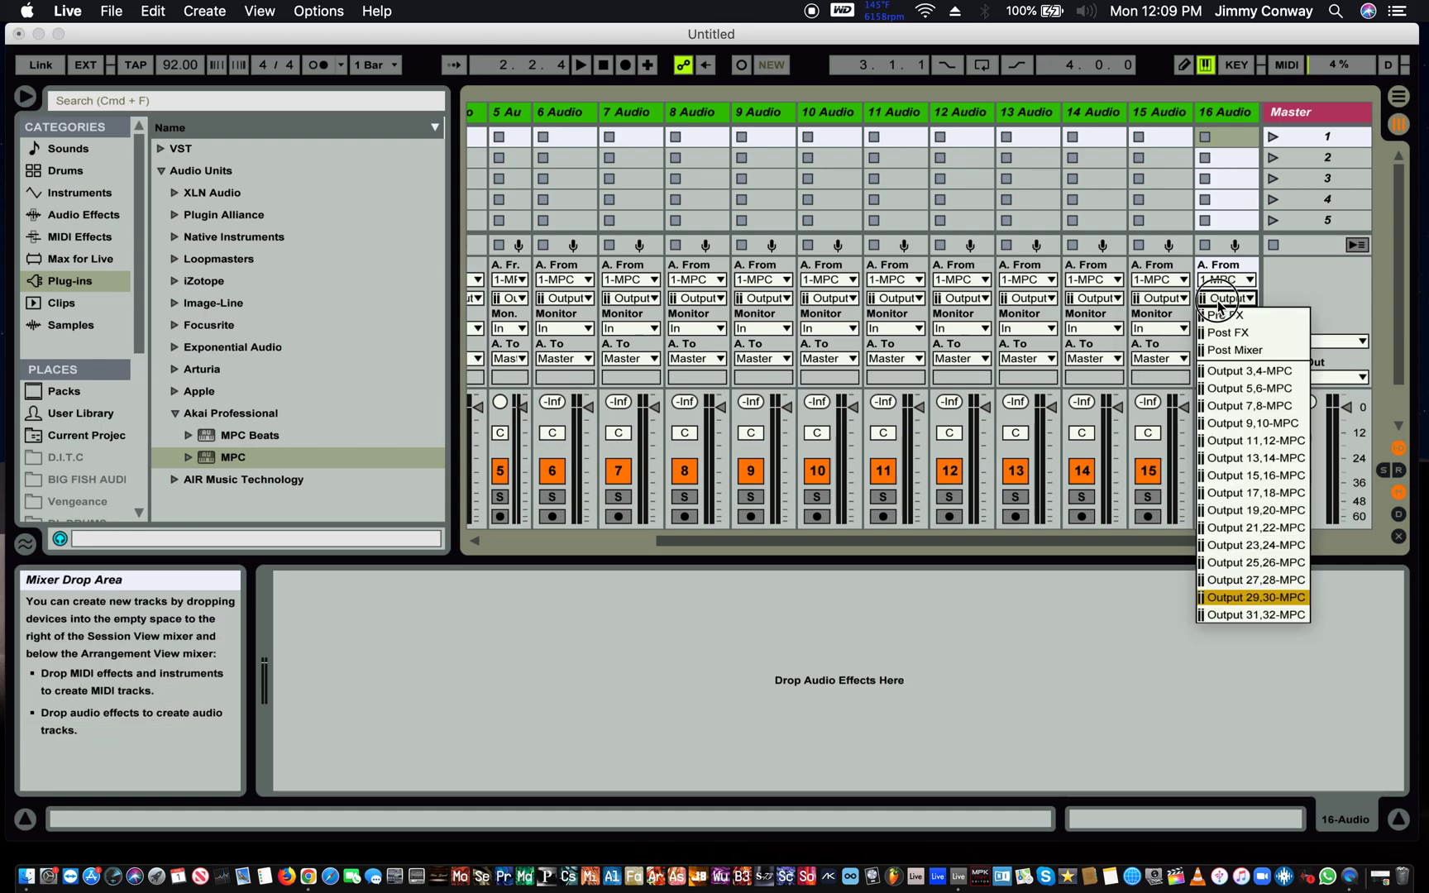
click(1252, 596)
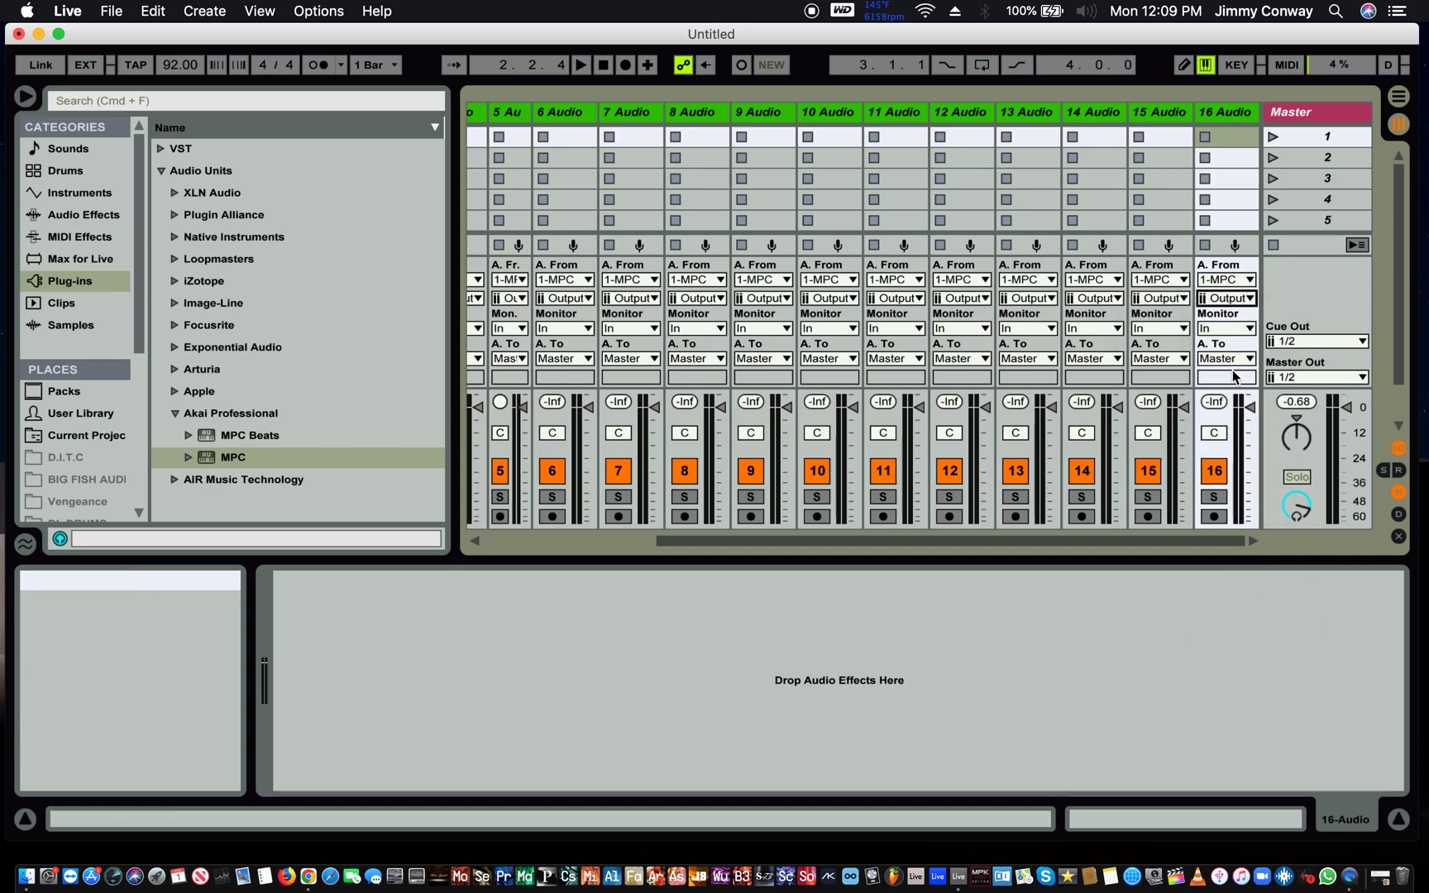
- Duplicate 16 Audio into 17 Audio on Output 31,32-MPC and narrow the browser
click(1236, 120)
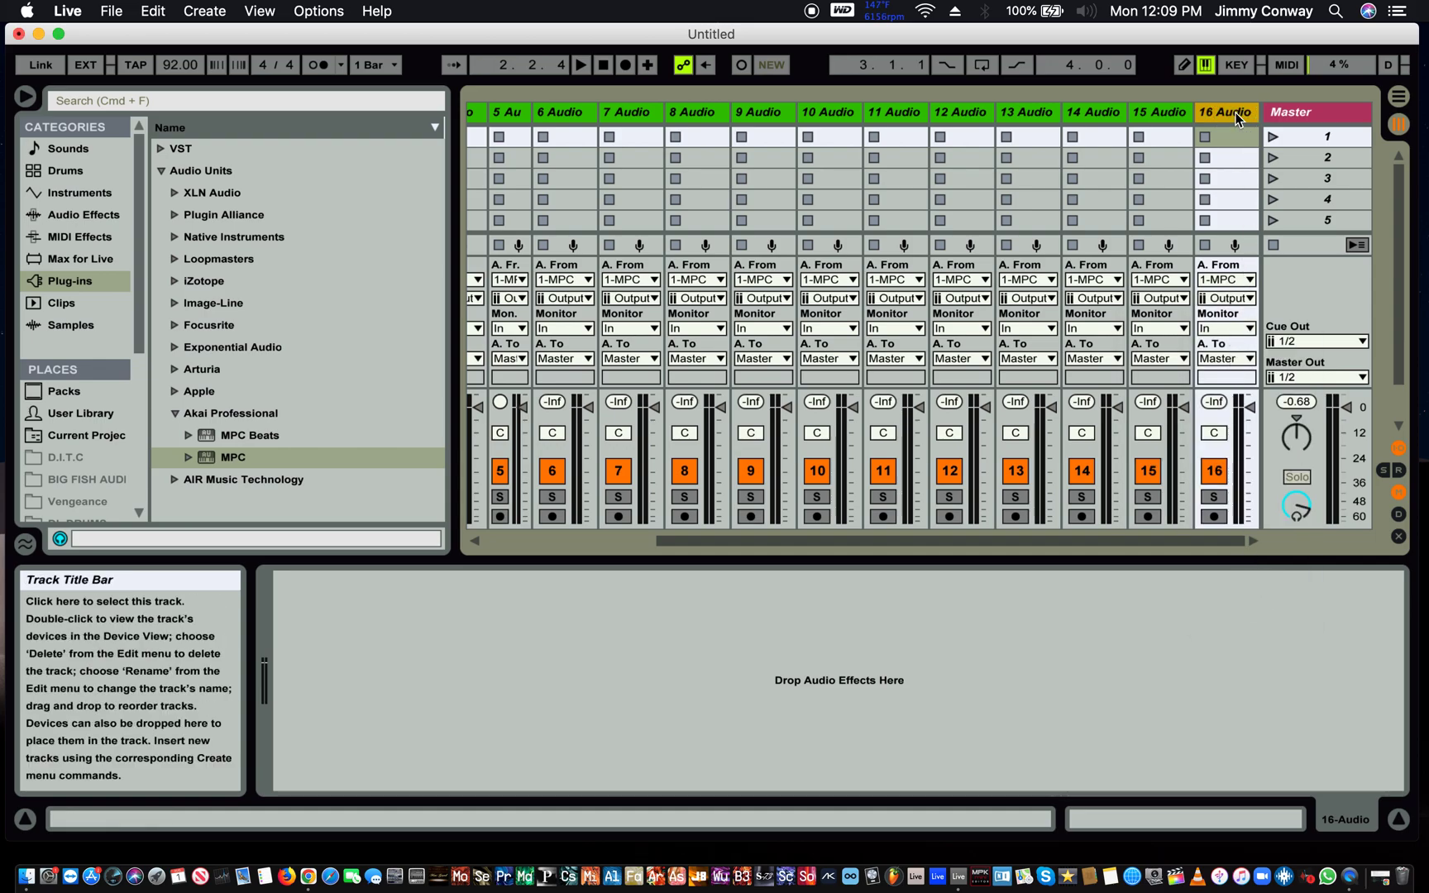
key(super+d)
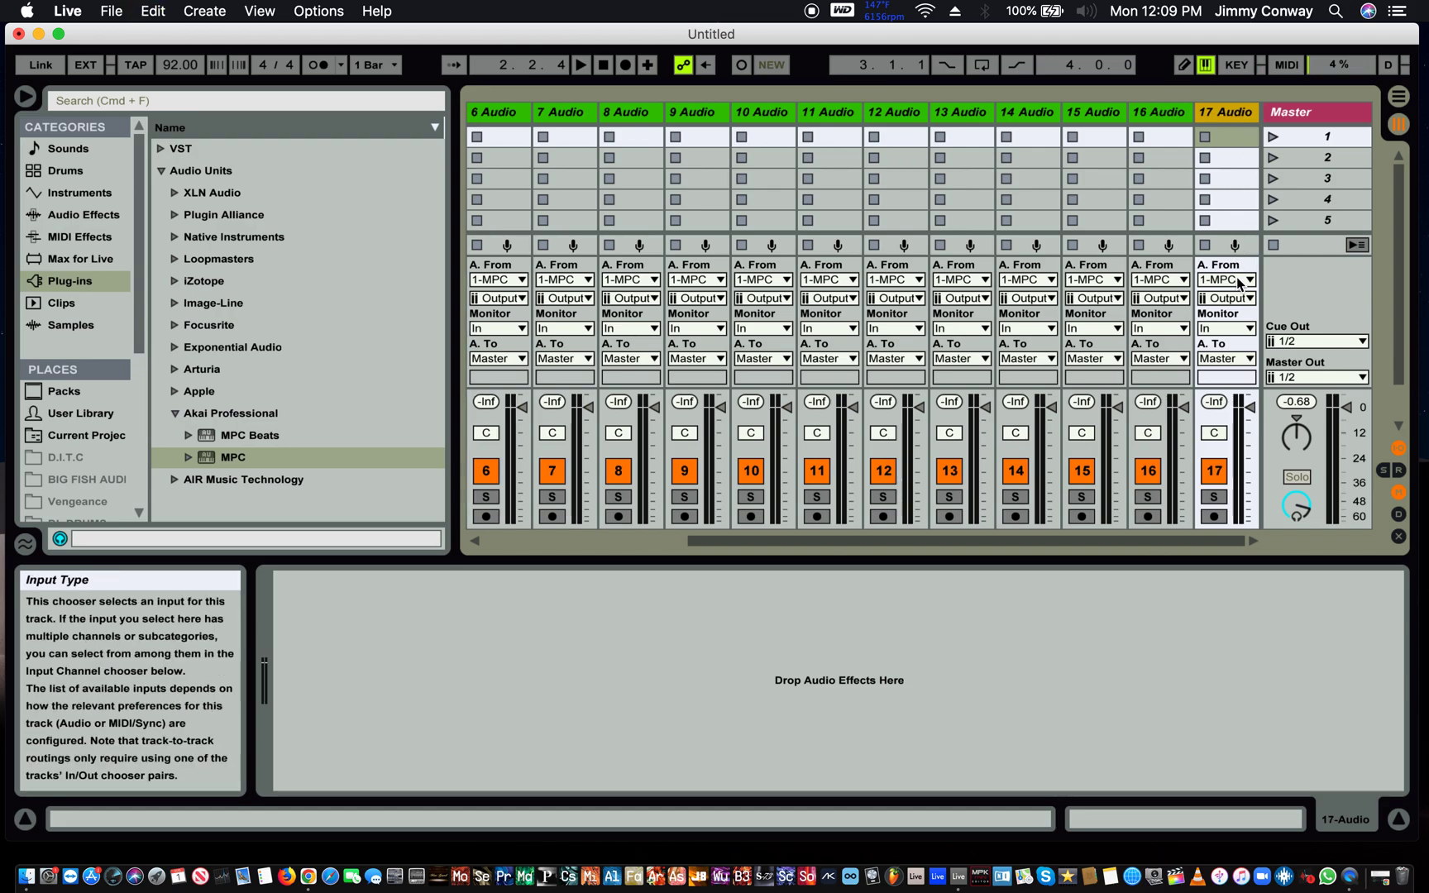
click(1239, 303)
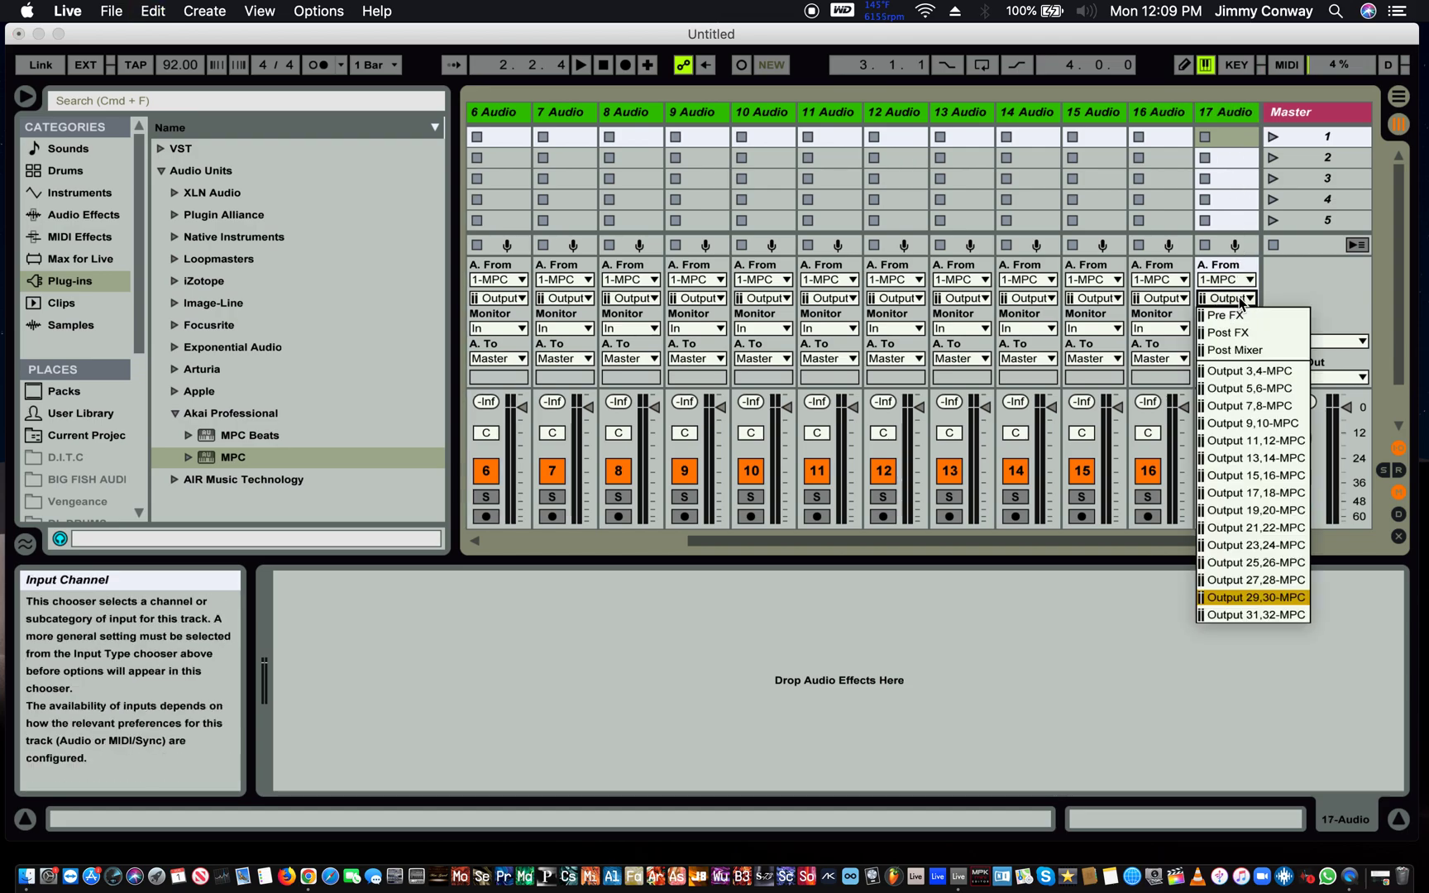
click(1268, 622)
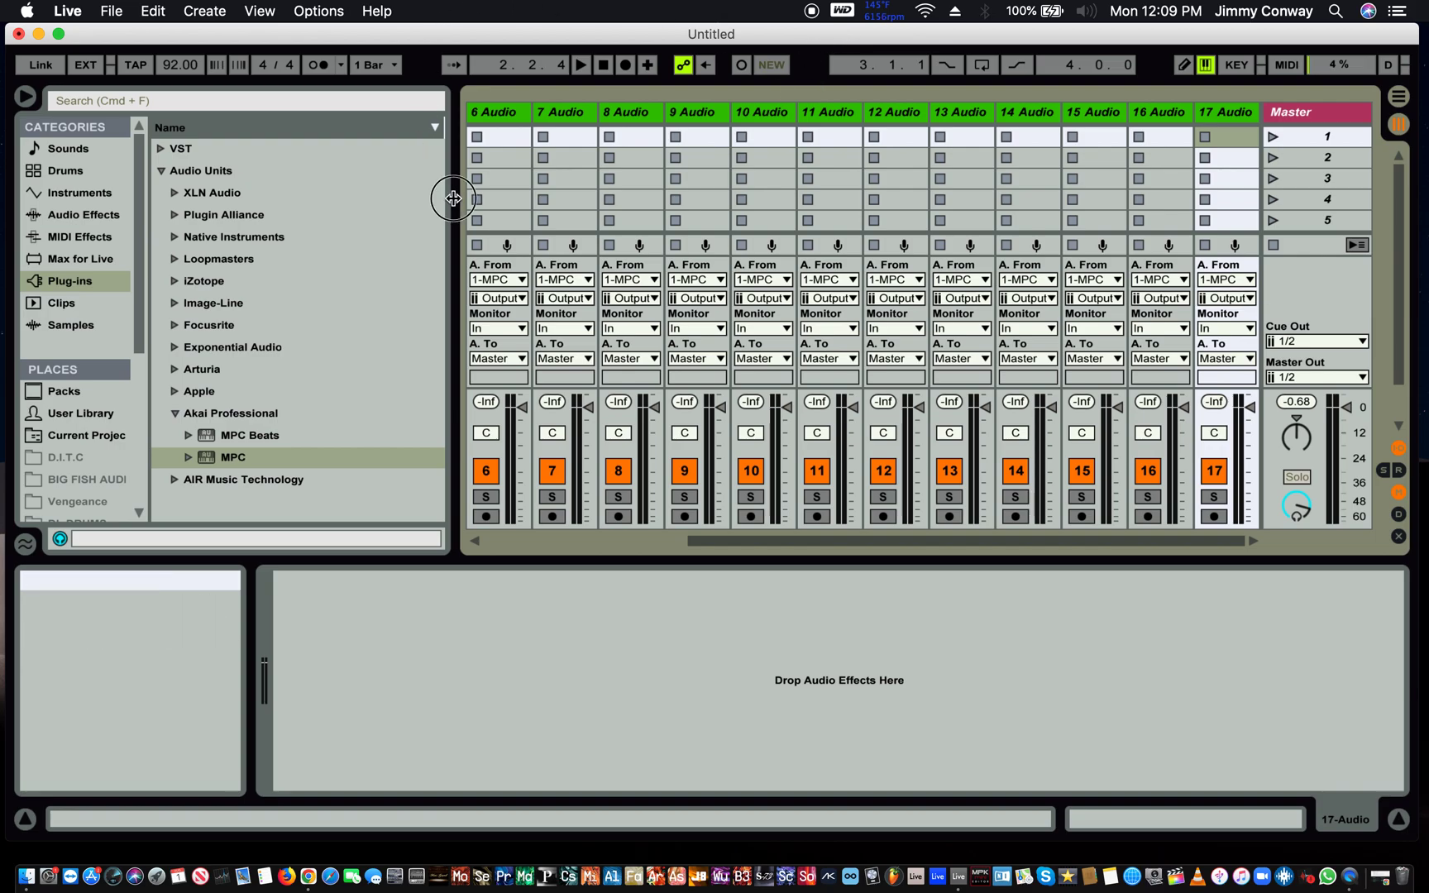
drag(440, 196, 196, 137)
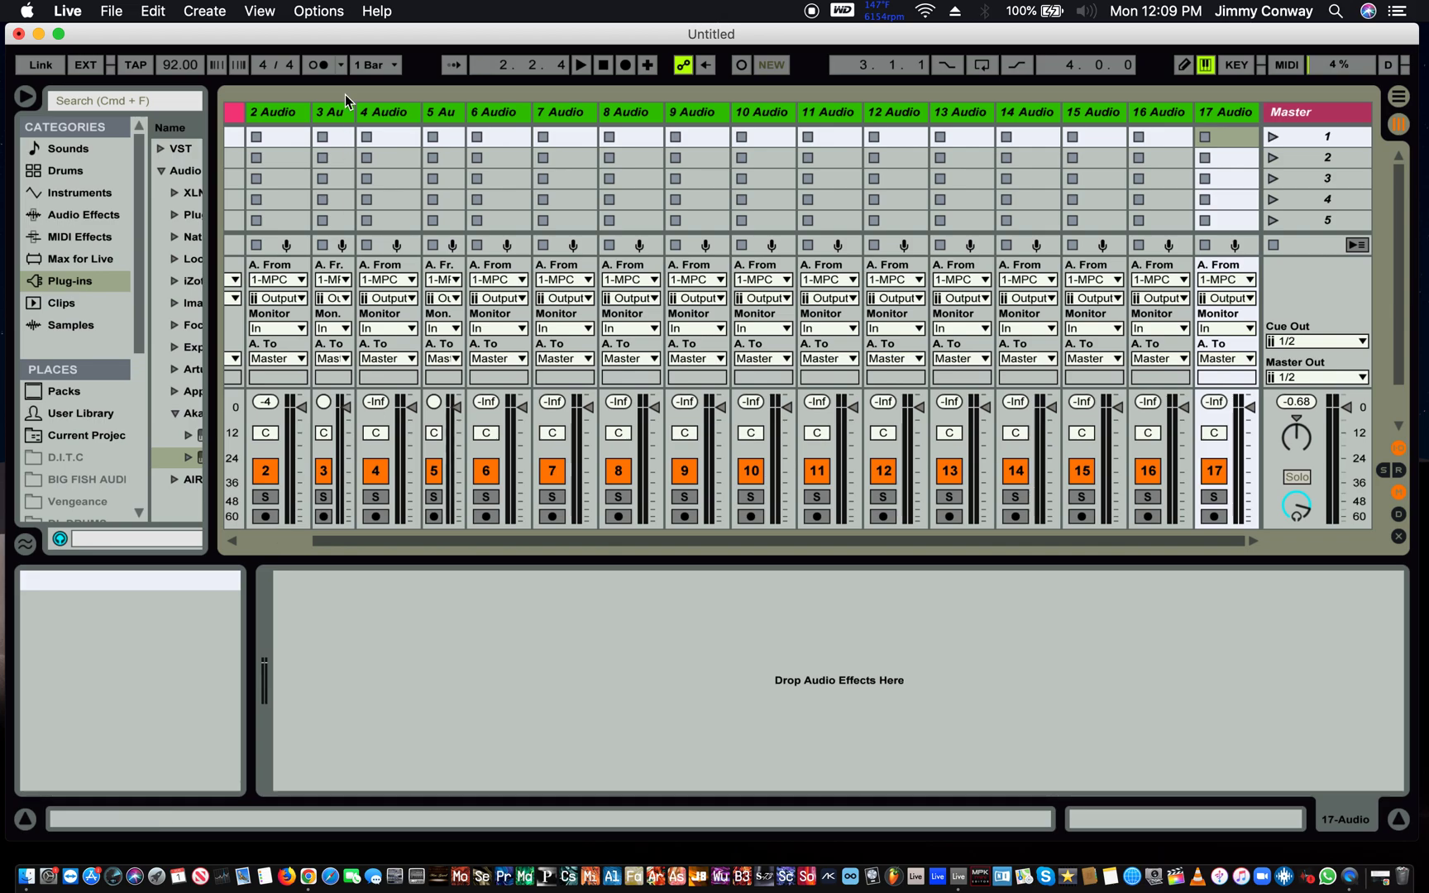
- Scroll to the 1 MPC track and bring up its MPC plugin window
scroll(334, 116, left, 3)
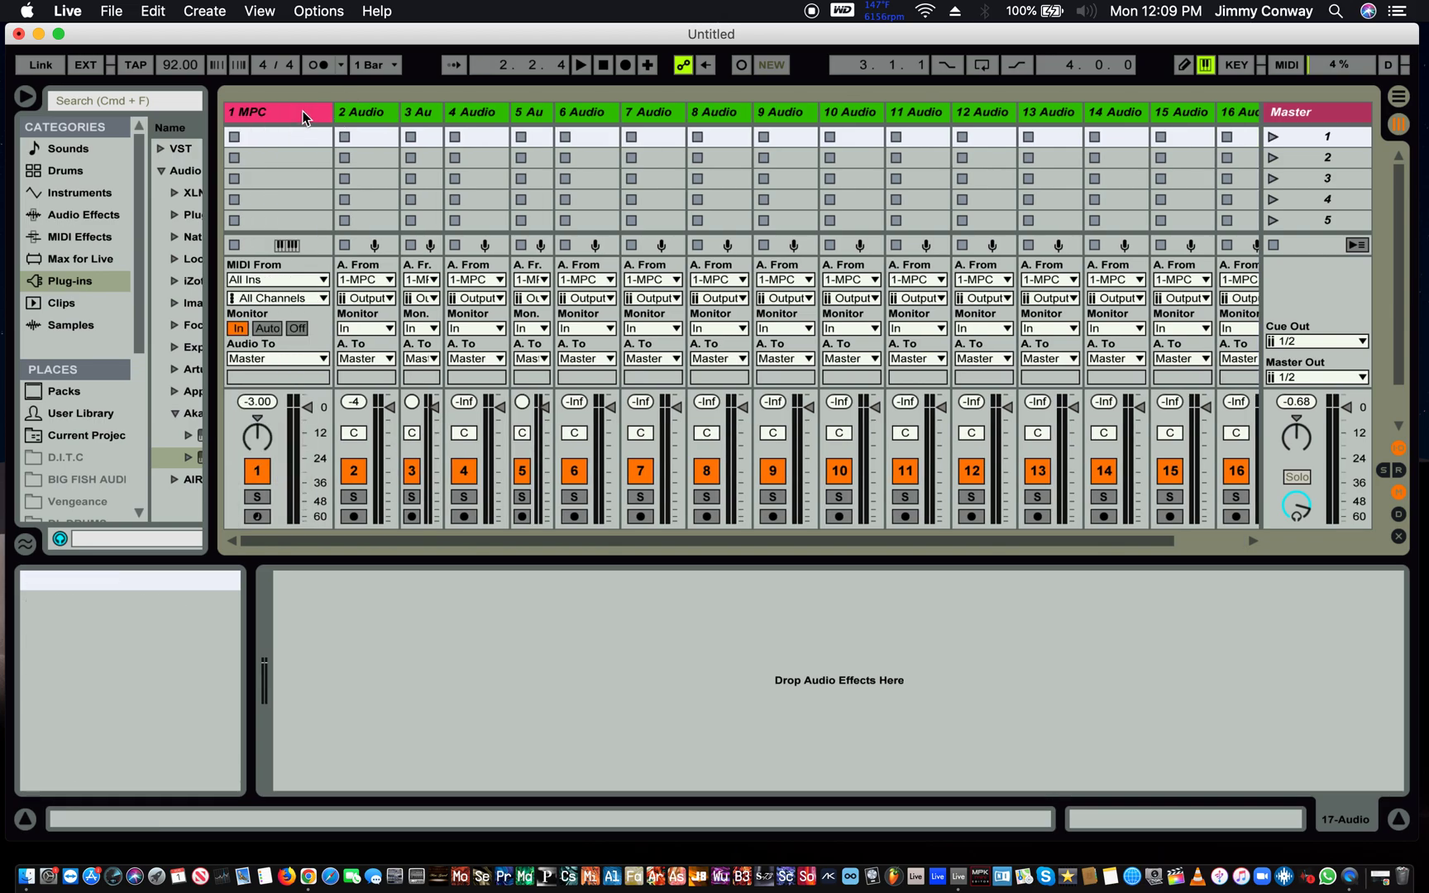
double_click(303, 111)
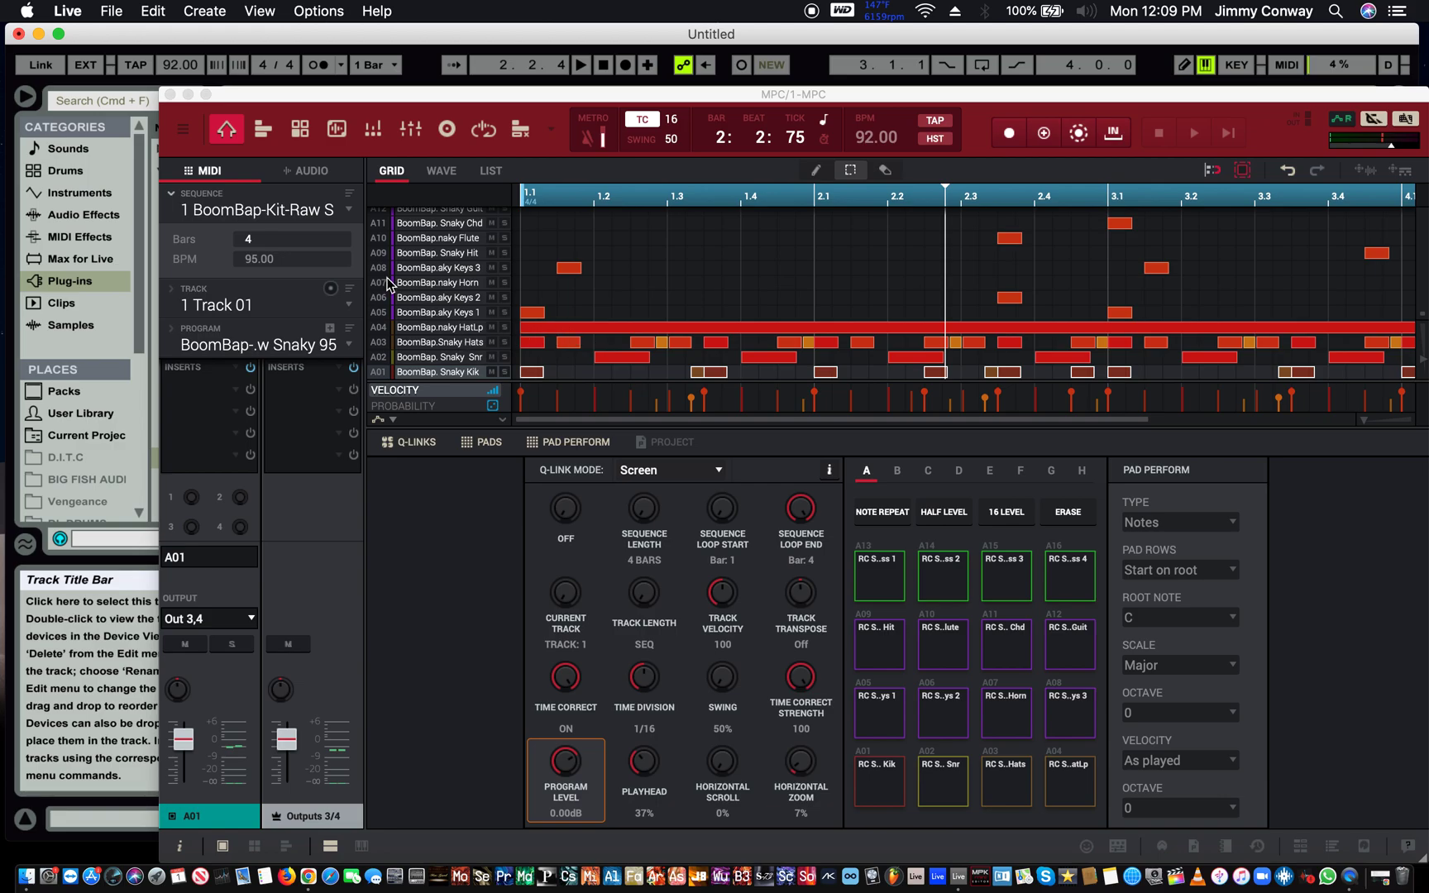
- Switch MPC to the main track view and select snare pad A02's output routing
click(262, 129)
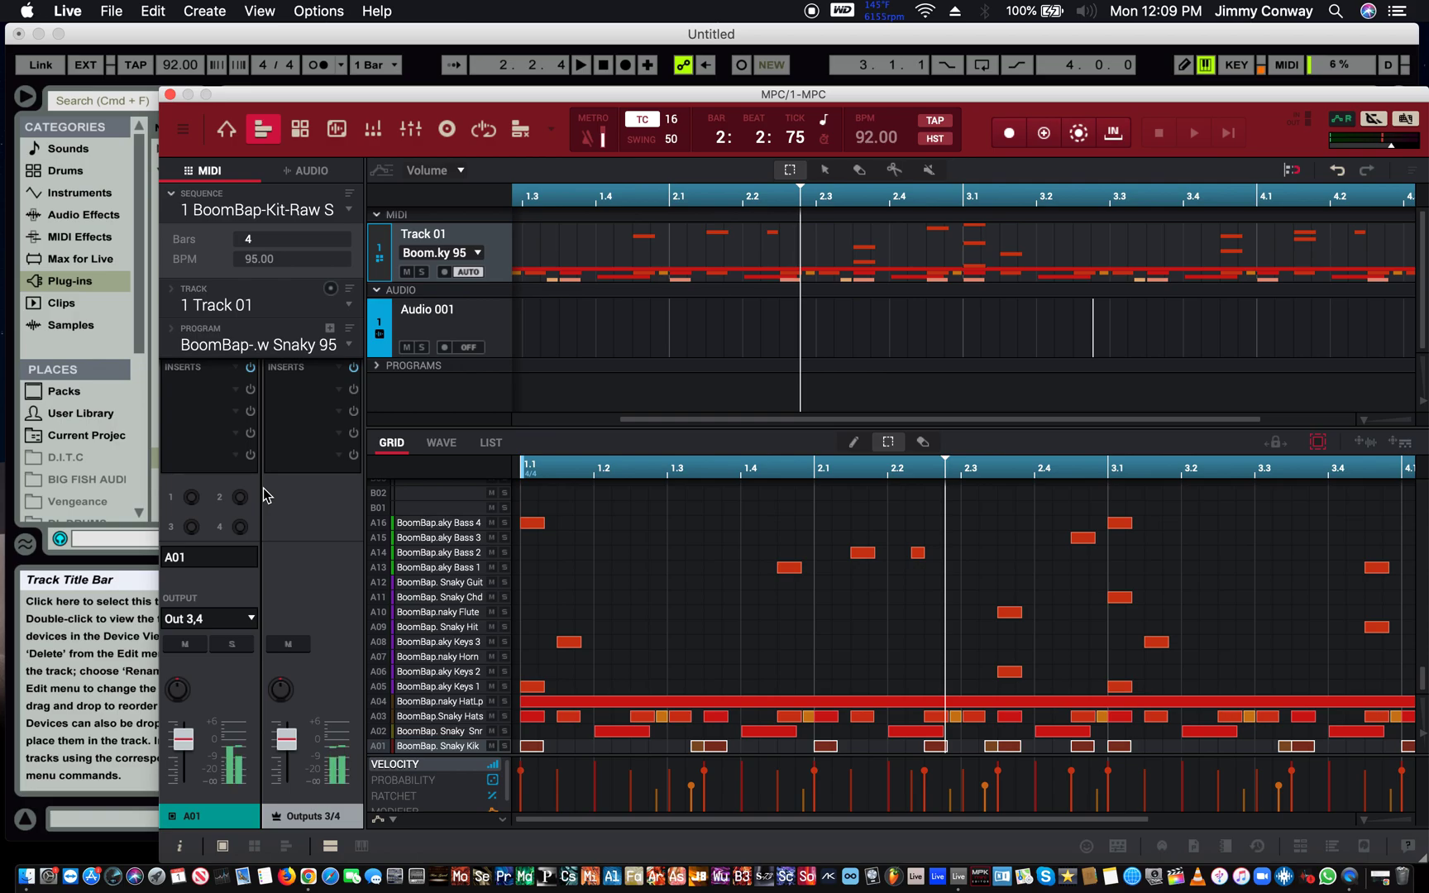
click(247, 622)
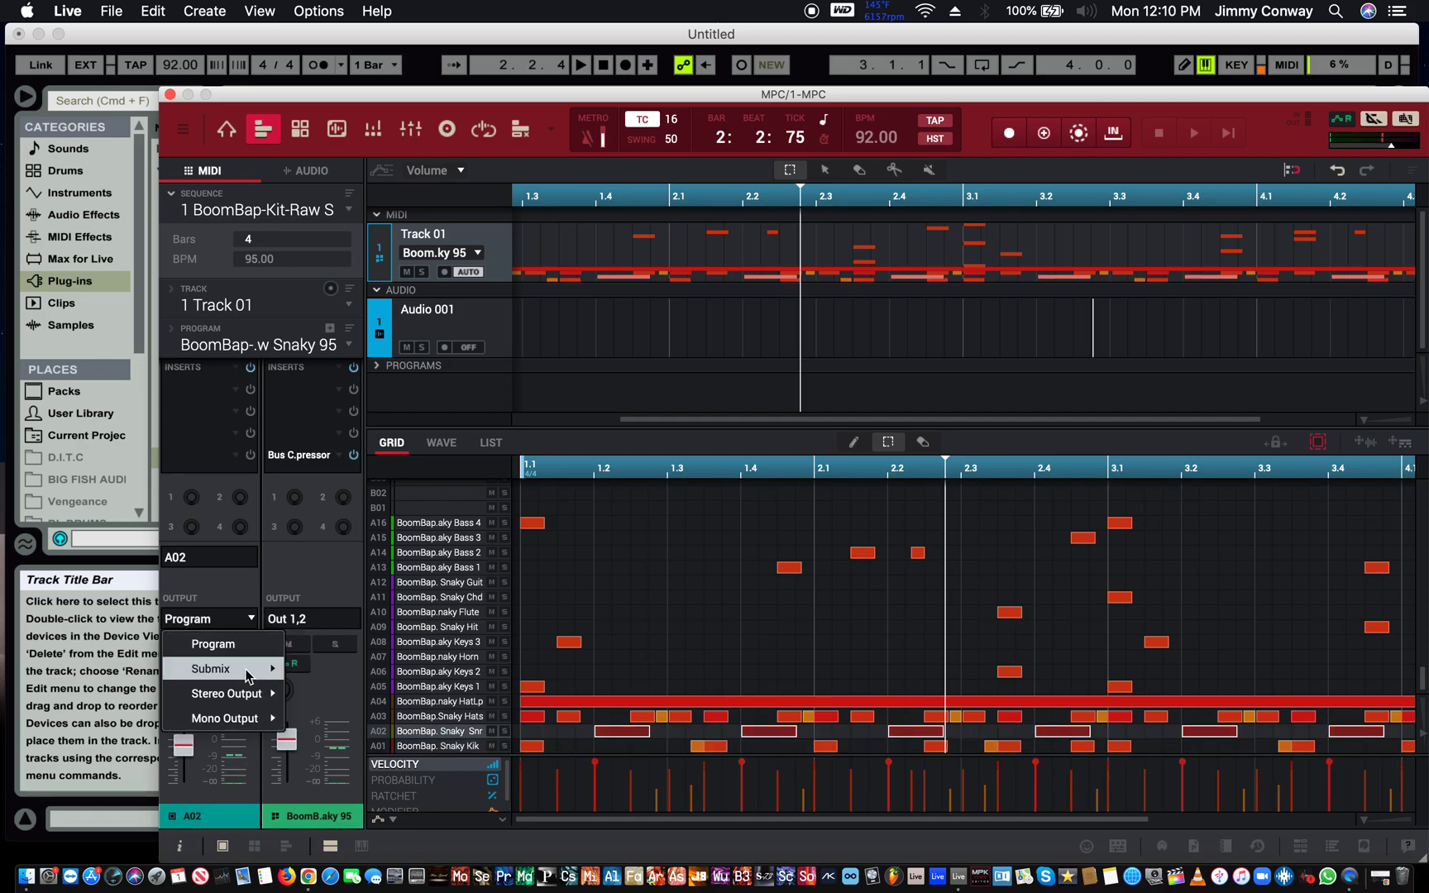
- Route pad A02 to Out 5,6 and pad A03 to Out 7,8
mouse_move(246, 697)
click(335, 369)
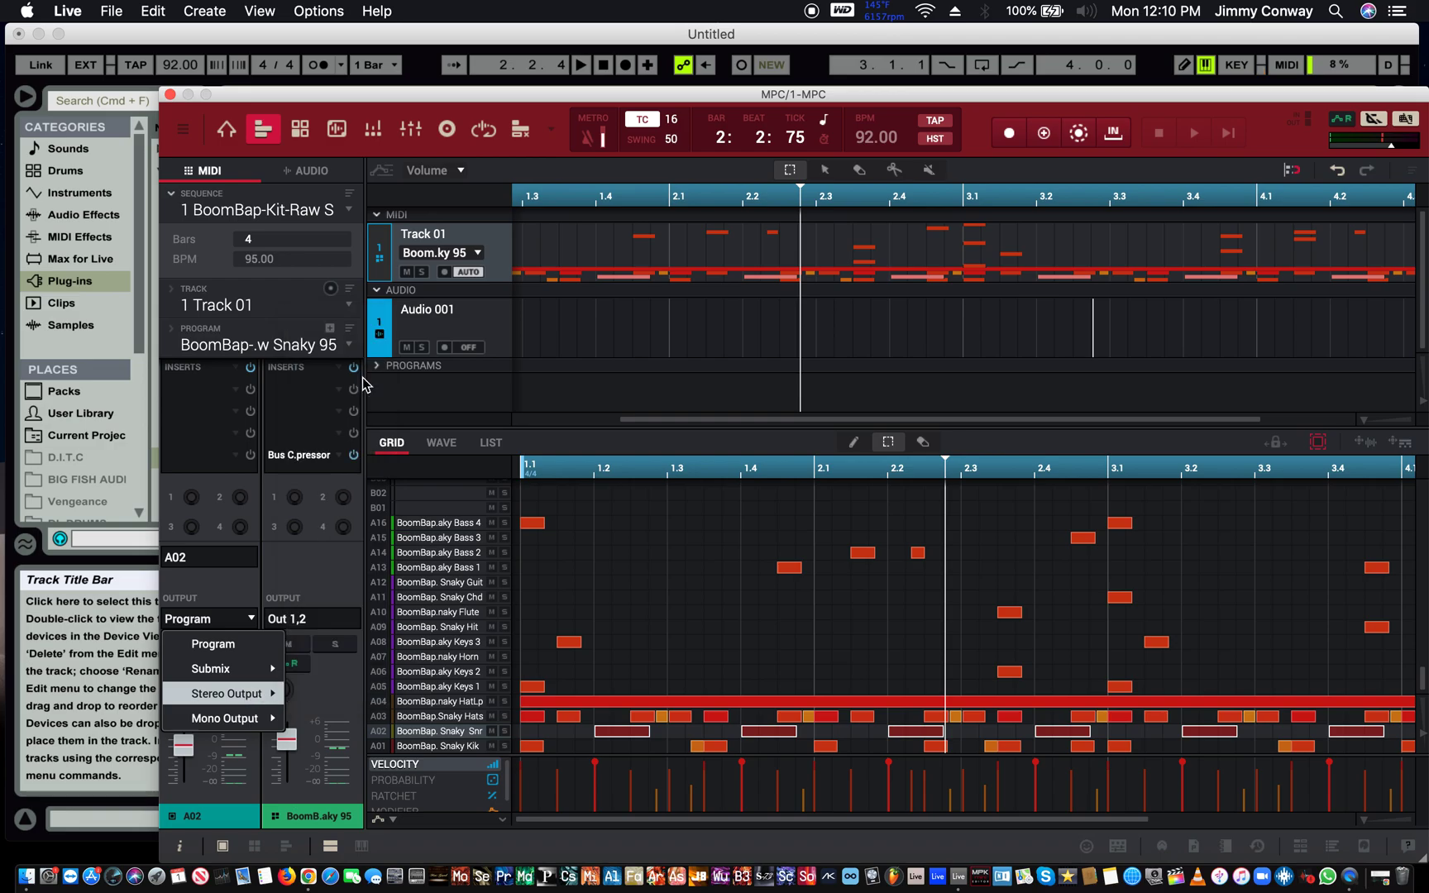
key(Up)
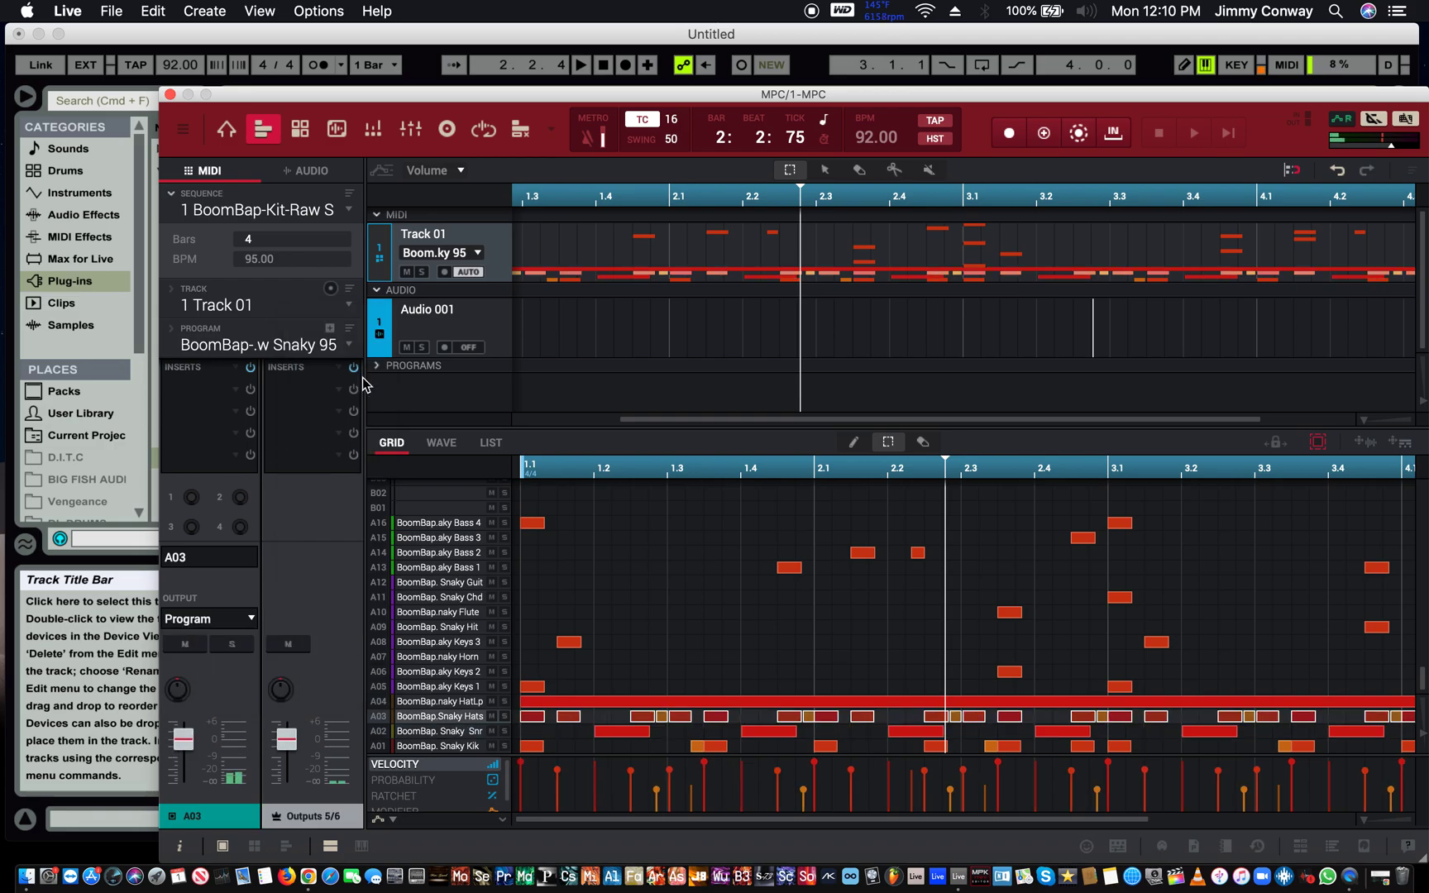
click(248, 619)
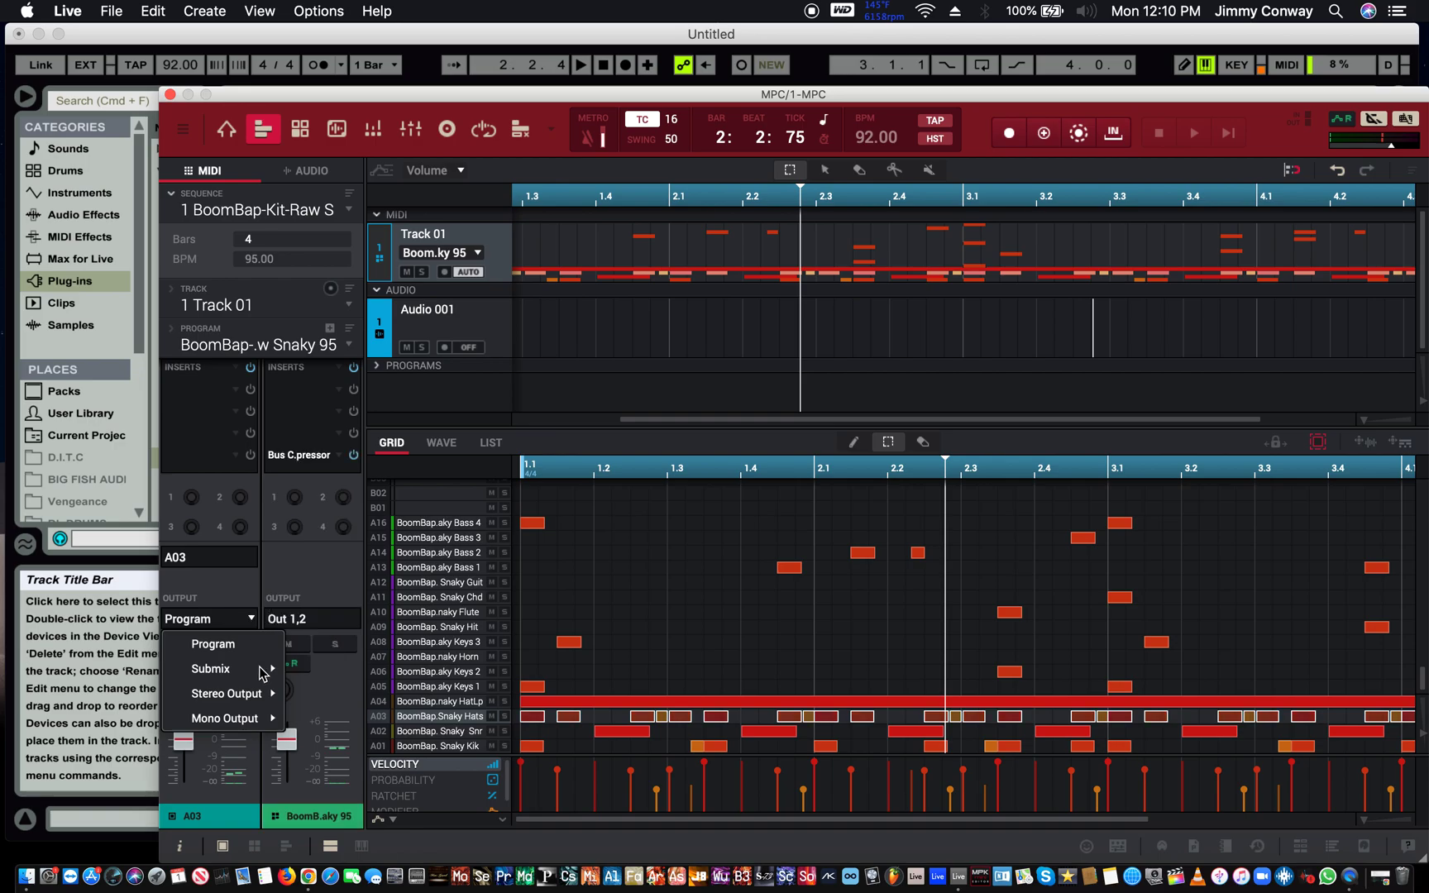
mouse_move(264, 693)
click(352, 395)
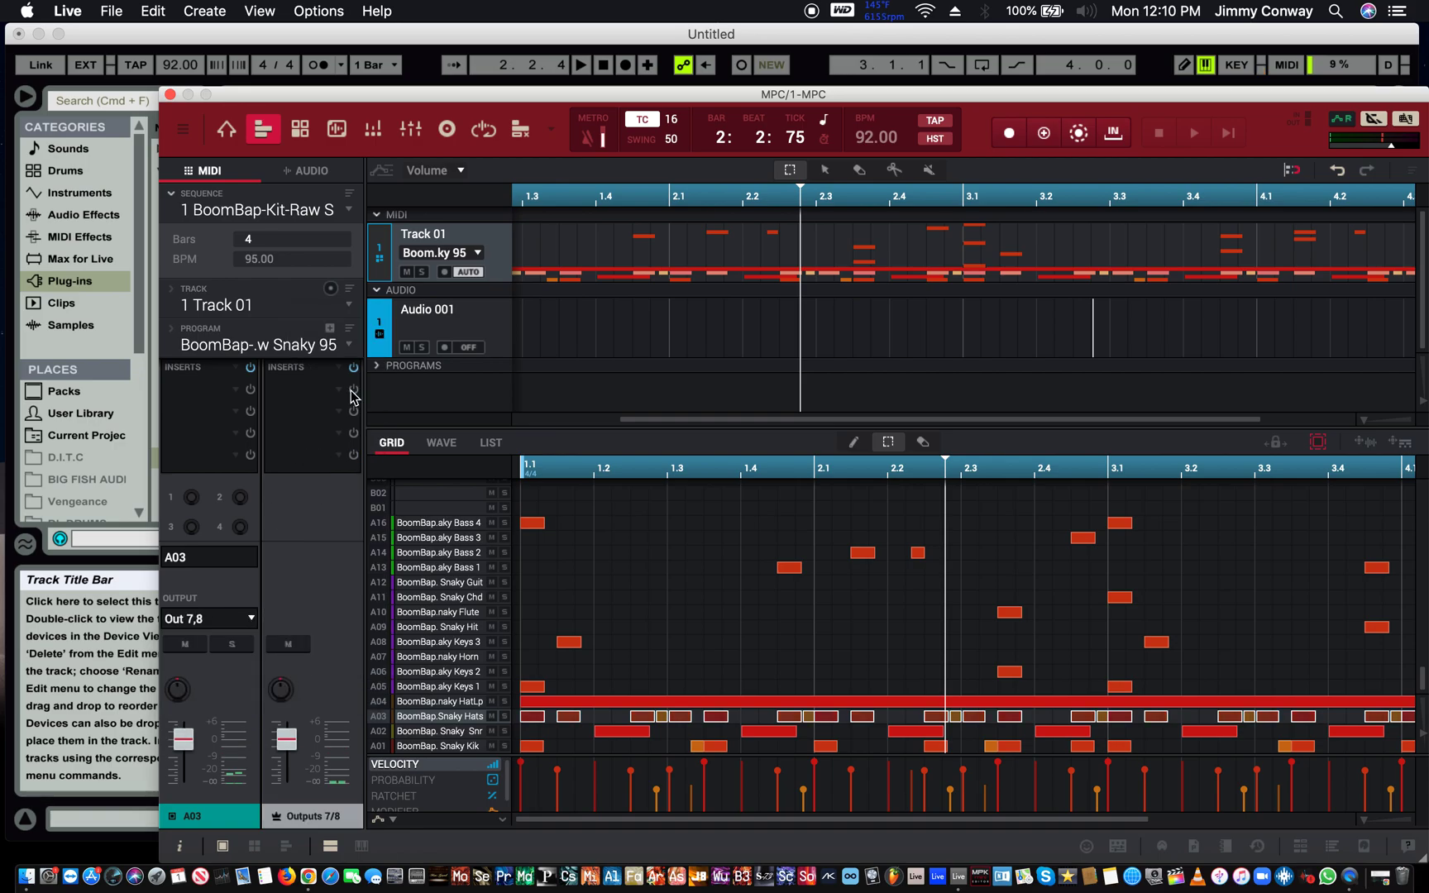
- Route pads A04, A05 and A06 to Out 9,10, Out 11,12 and Out 13,14
key(Up)
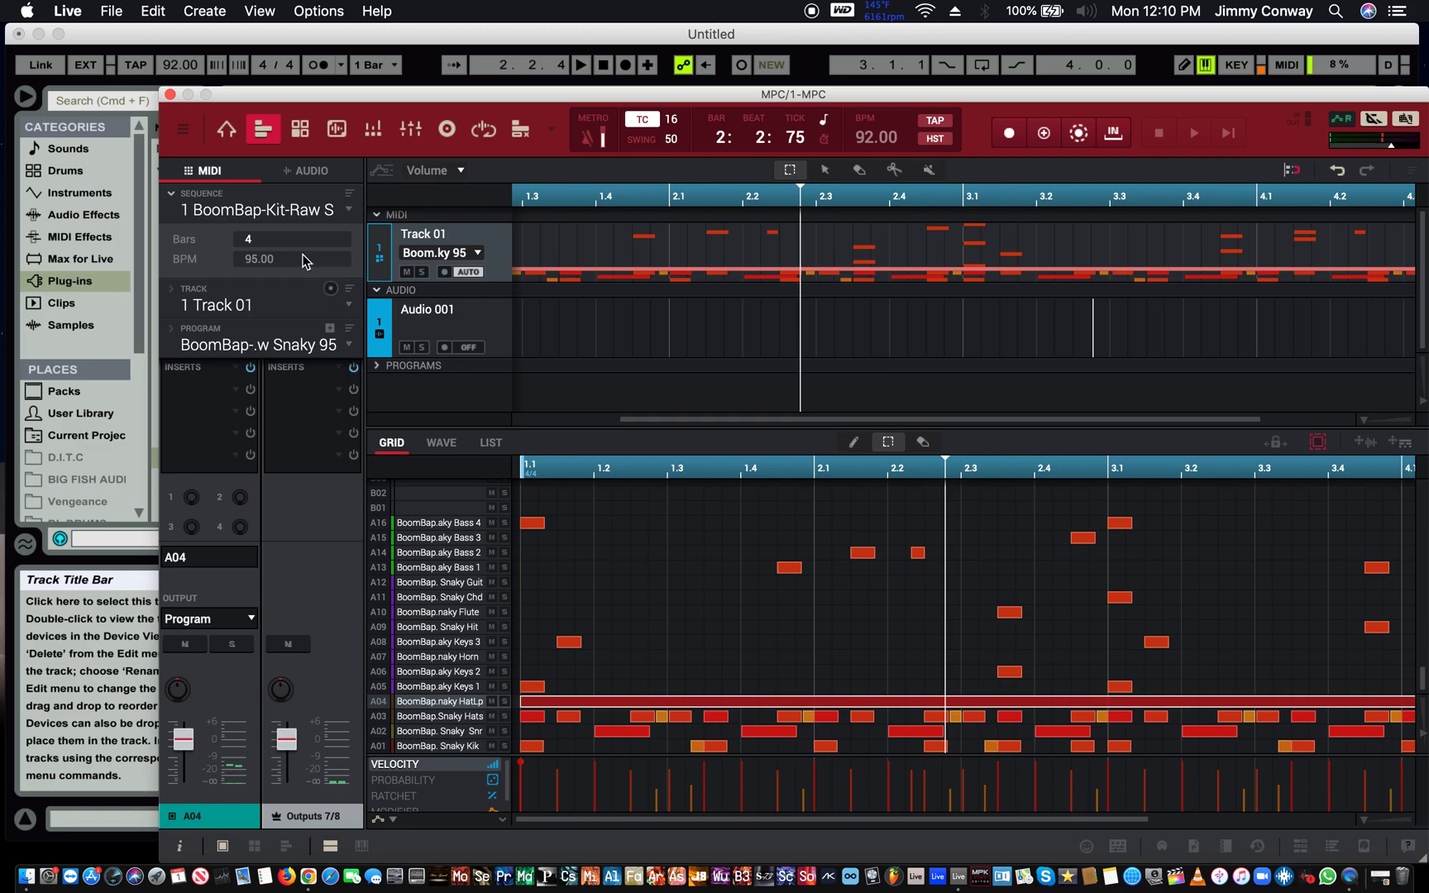
click(239, 625)
mouse_move(265, 693)
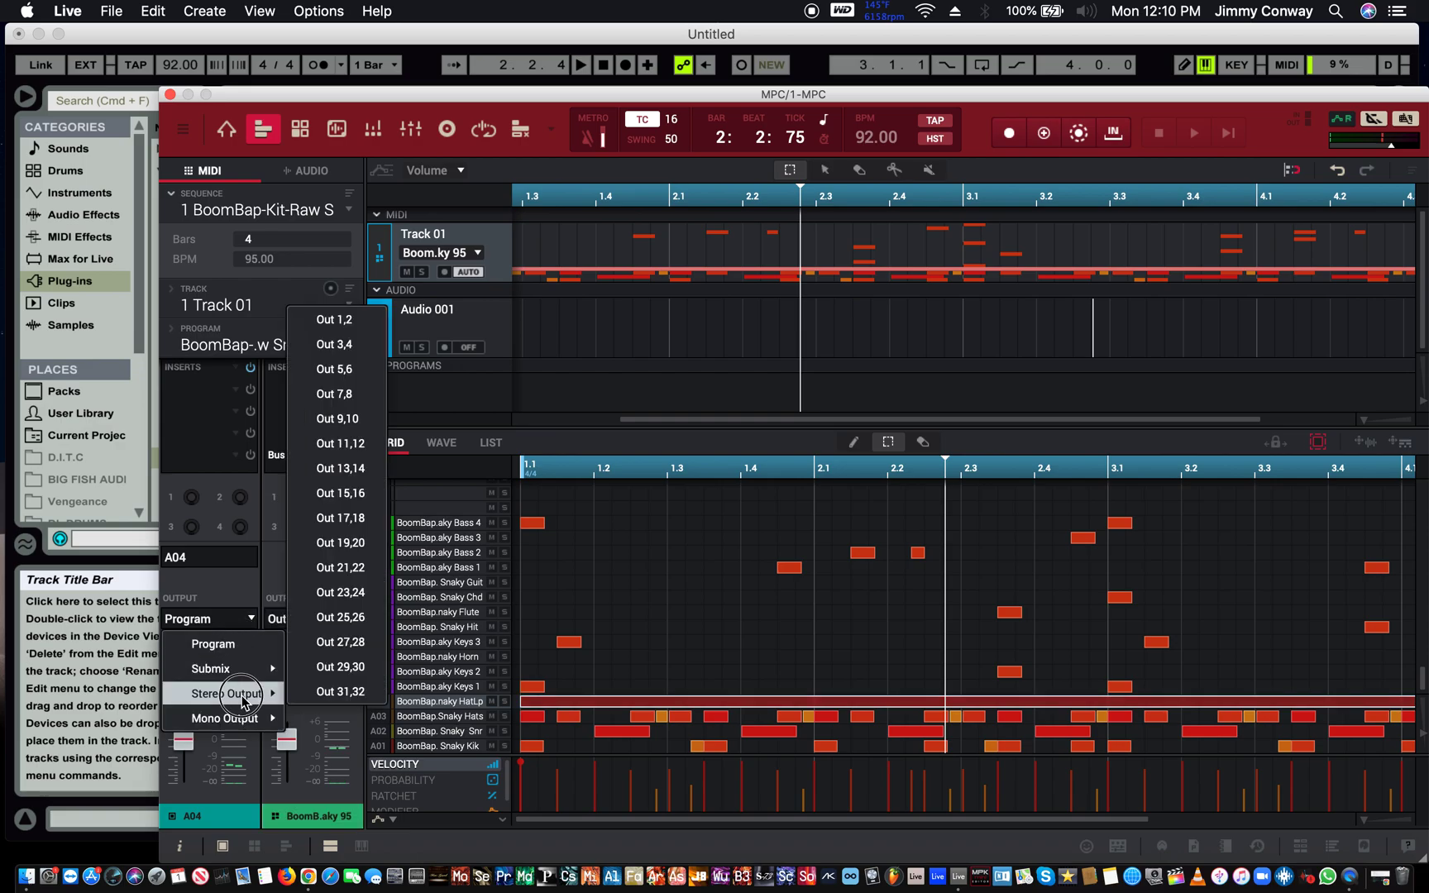
click(334, 420)
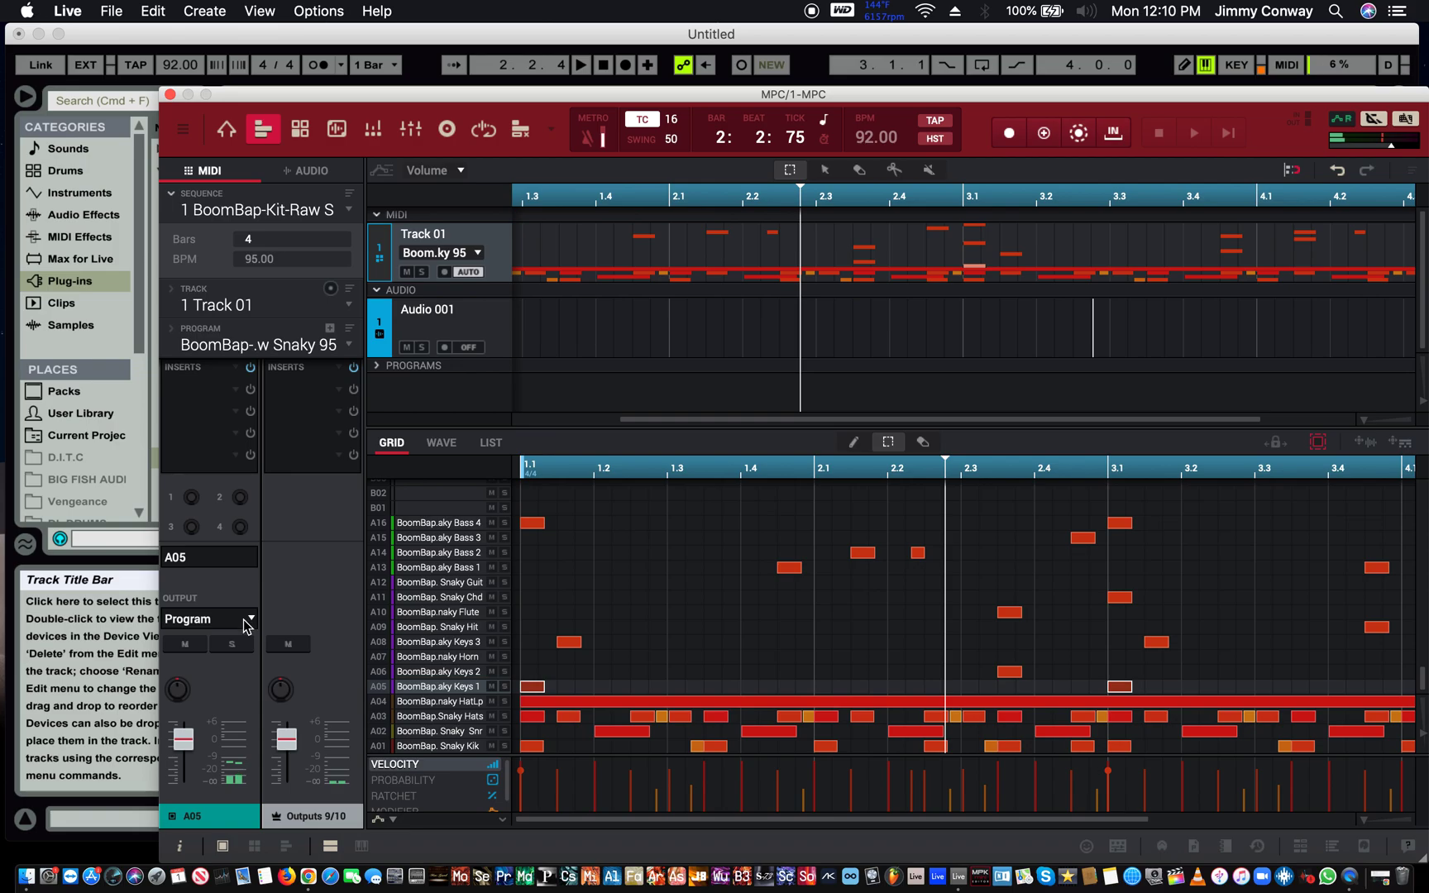
click(244, 619)
mouse_move(272, 693)
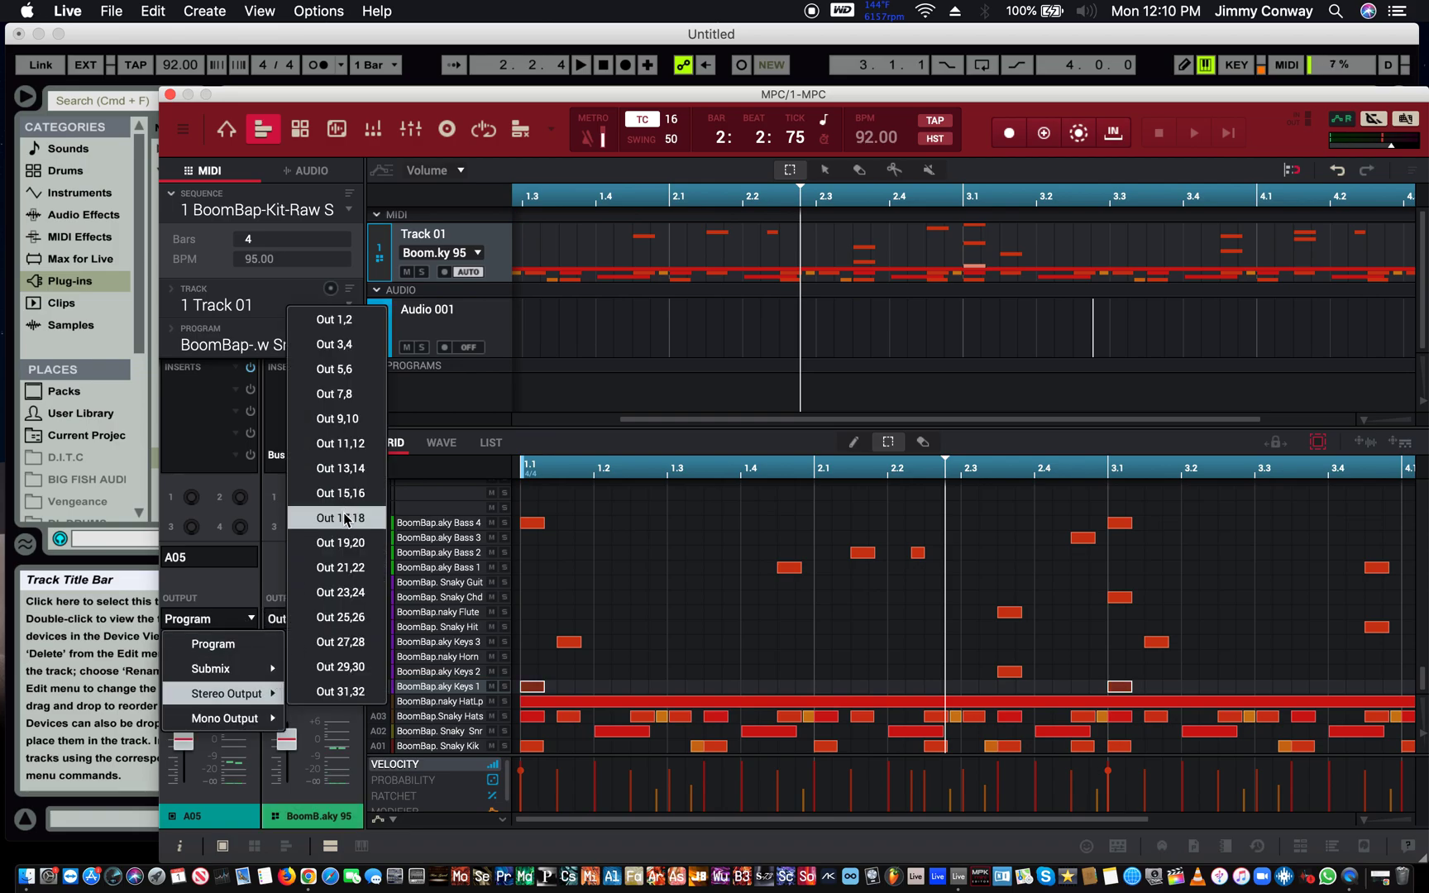
click(343, 450)
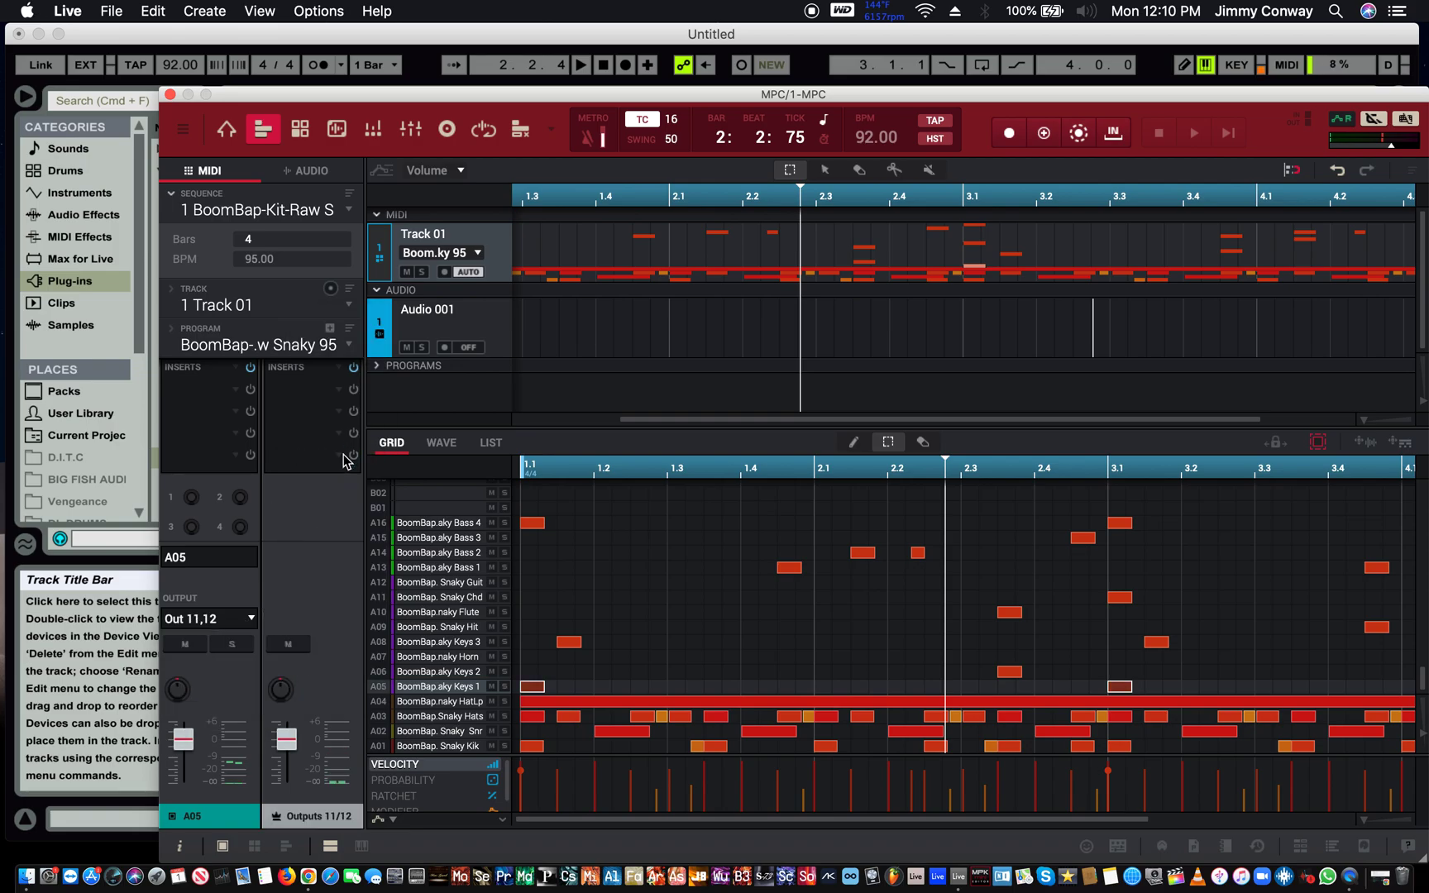
click(242, 618)
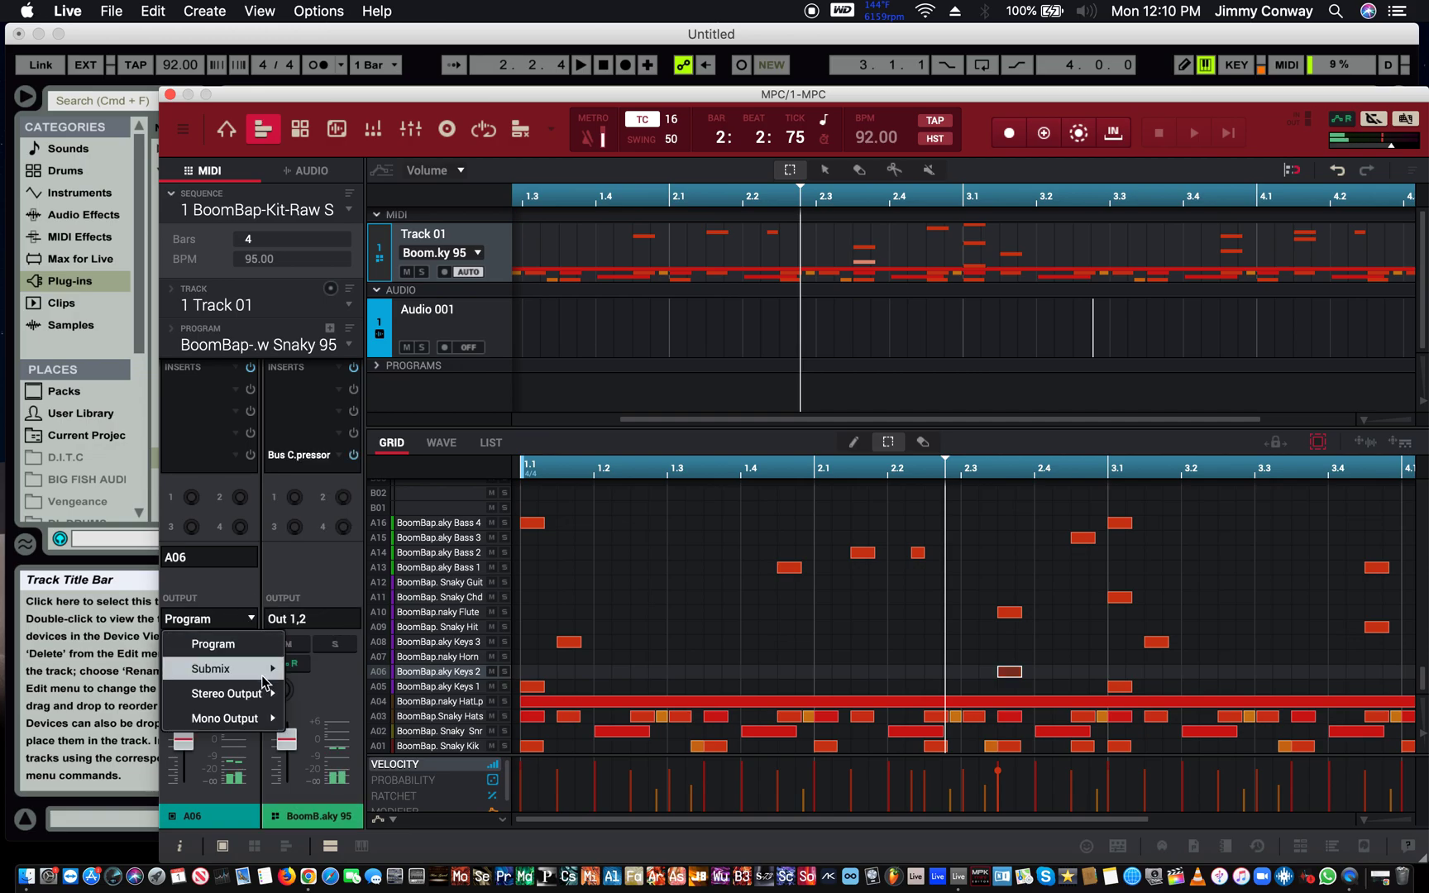
mouse_move(266, 693)
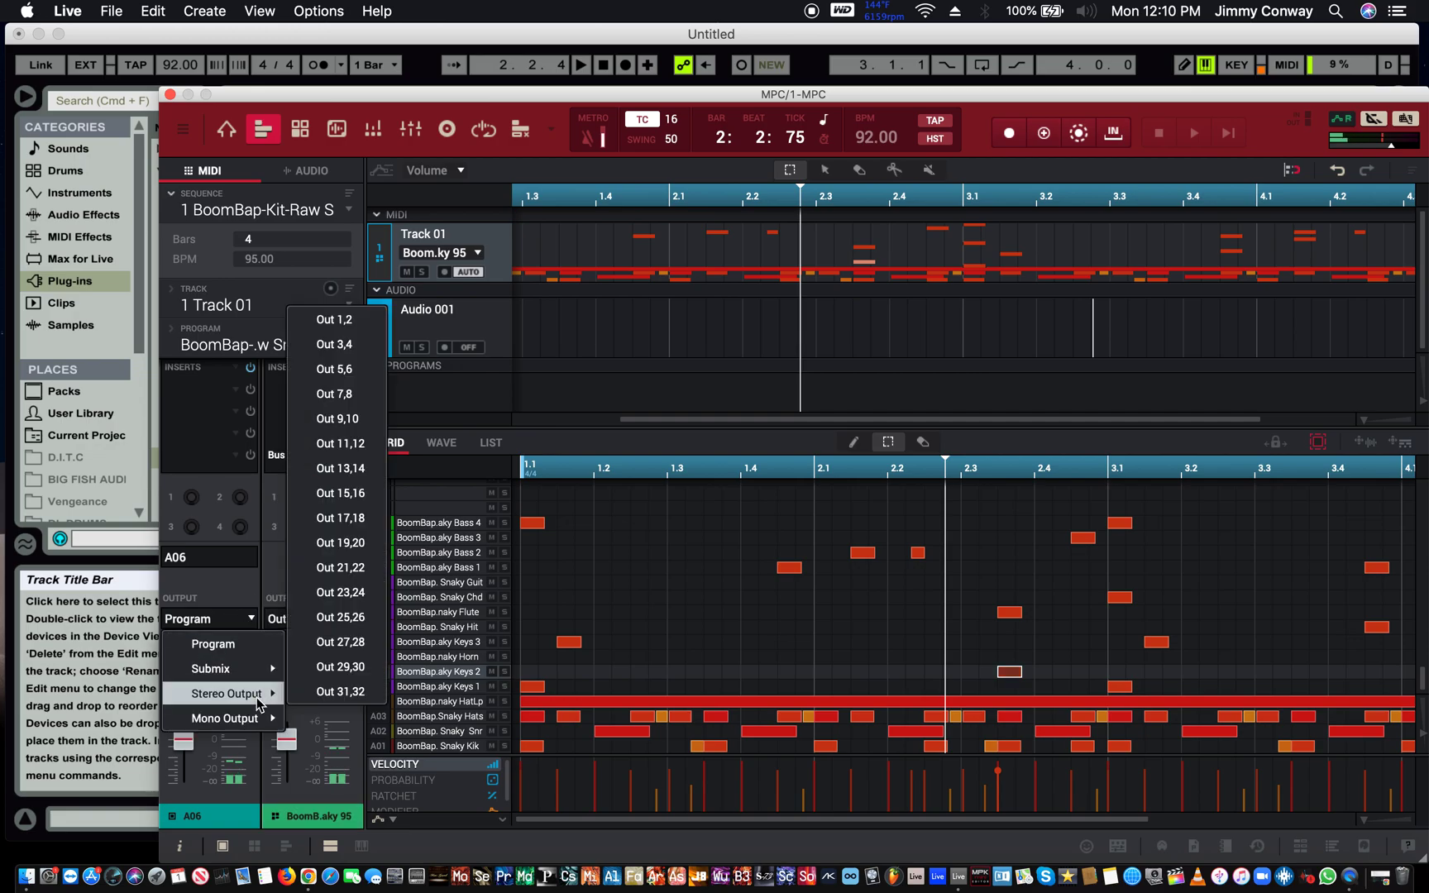
click(347, 468)
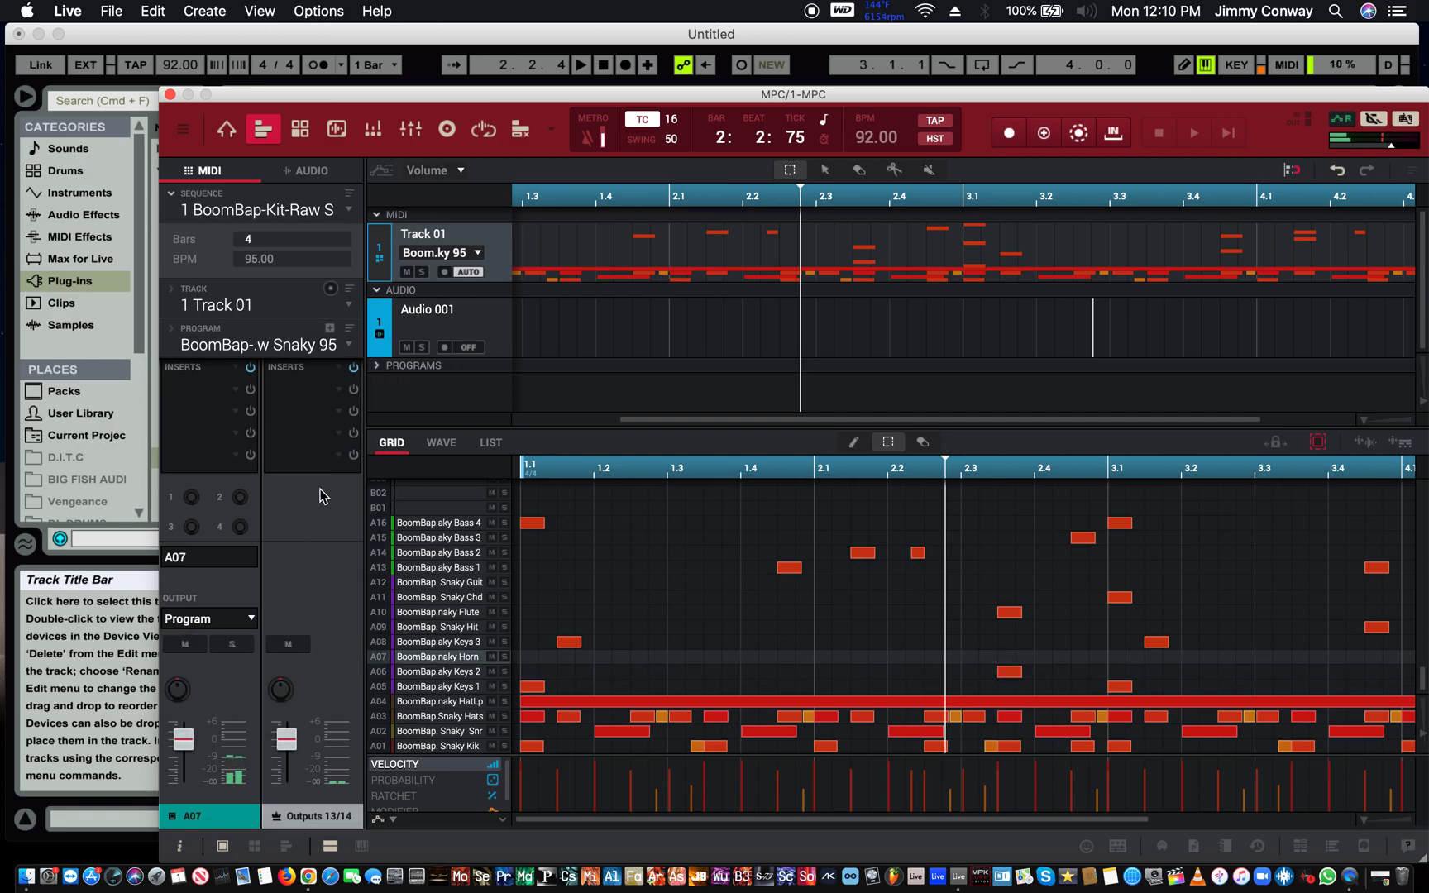
- Route pads A07–A10 to Out 15,16, Out 17,18, Out 19,20 and Out 21,22
click(248, 618)
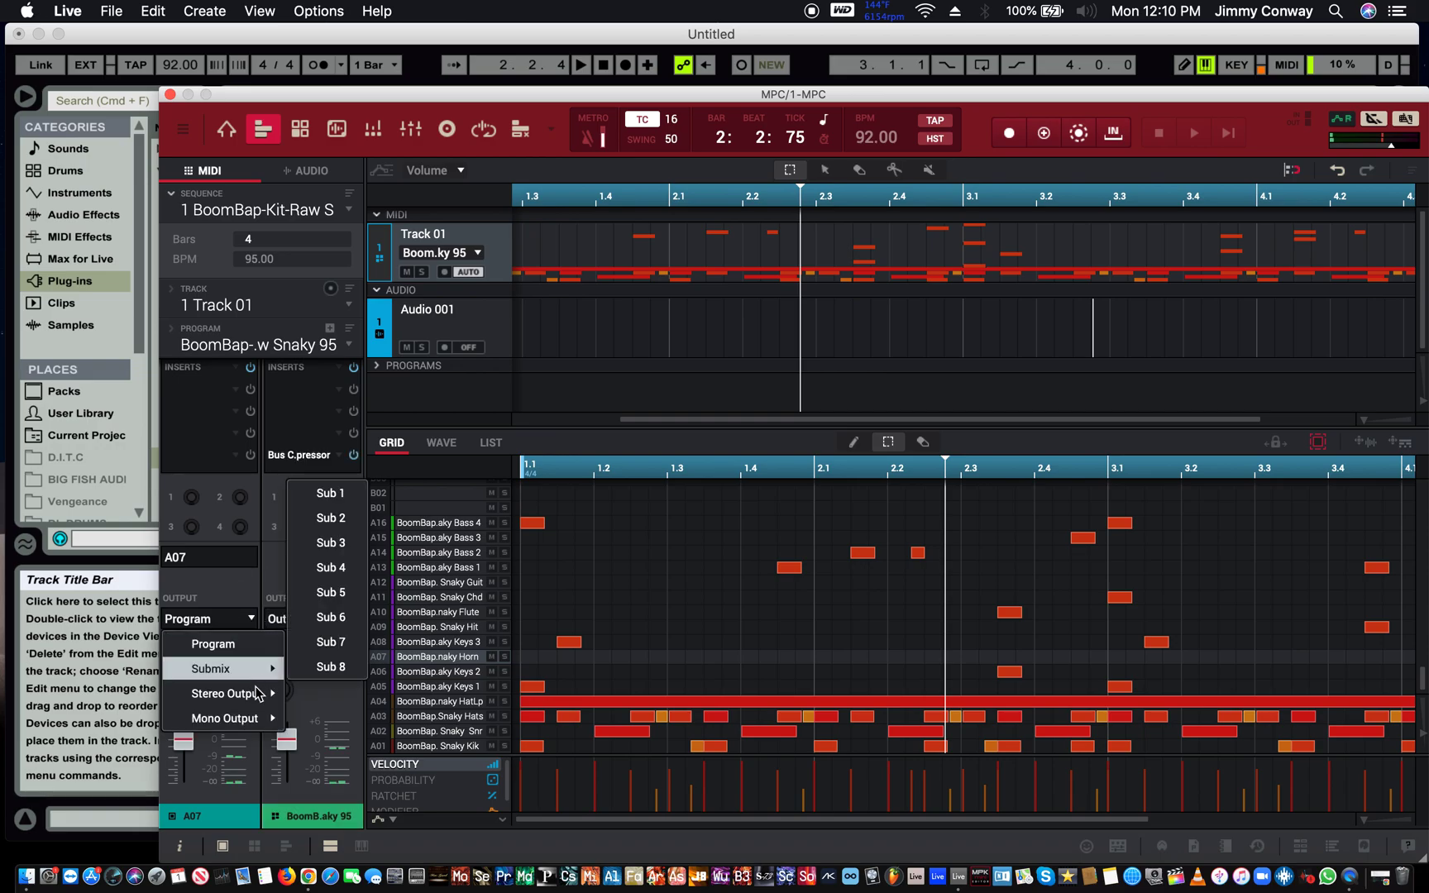
mouse_move(261, 699)
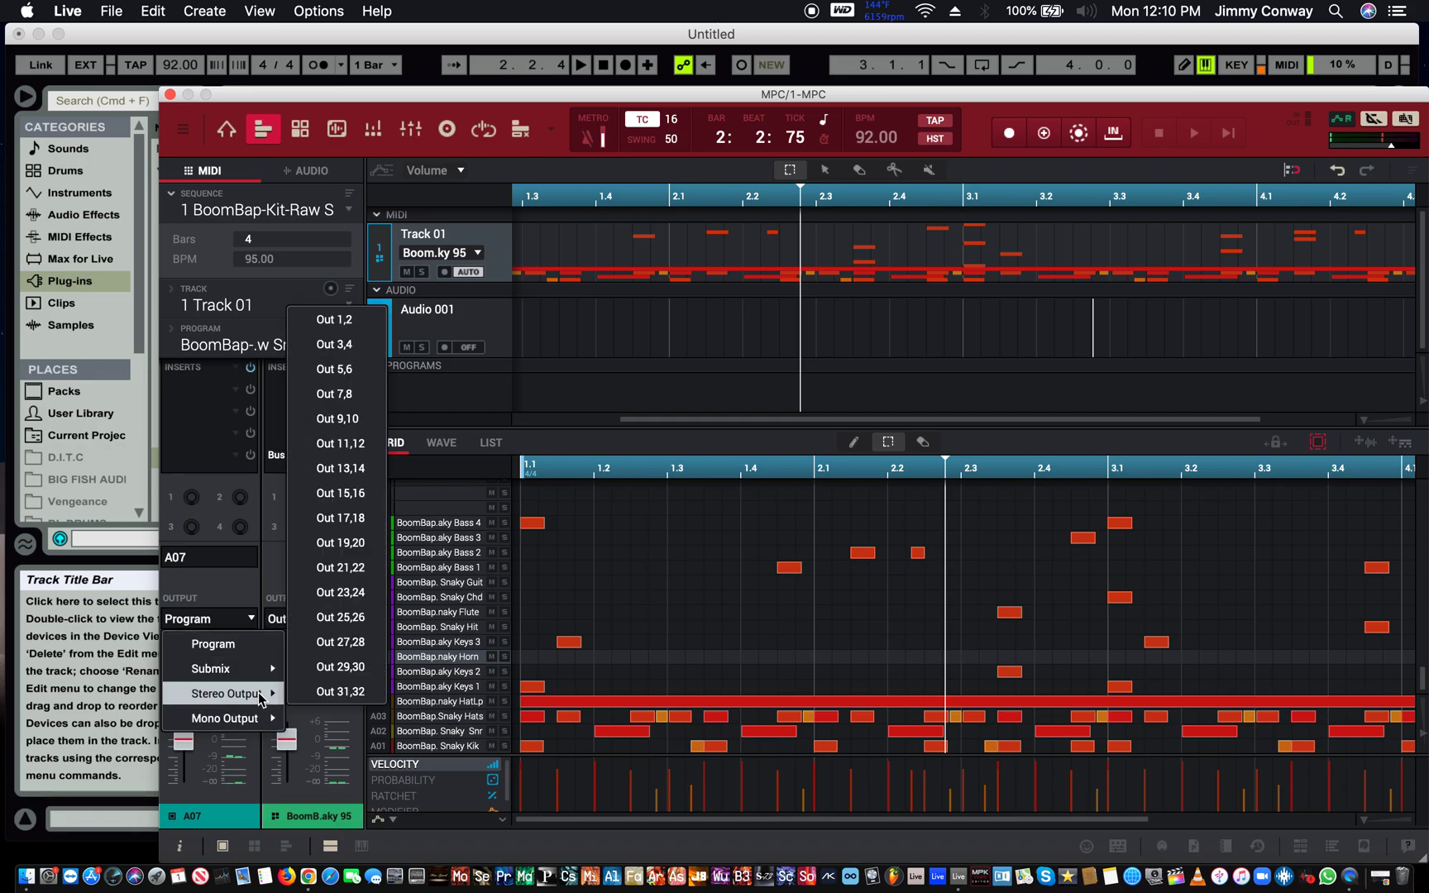
click(374, 494)
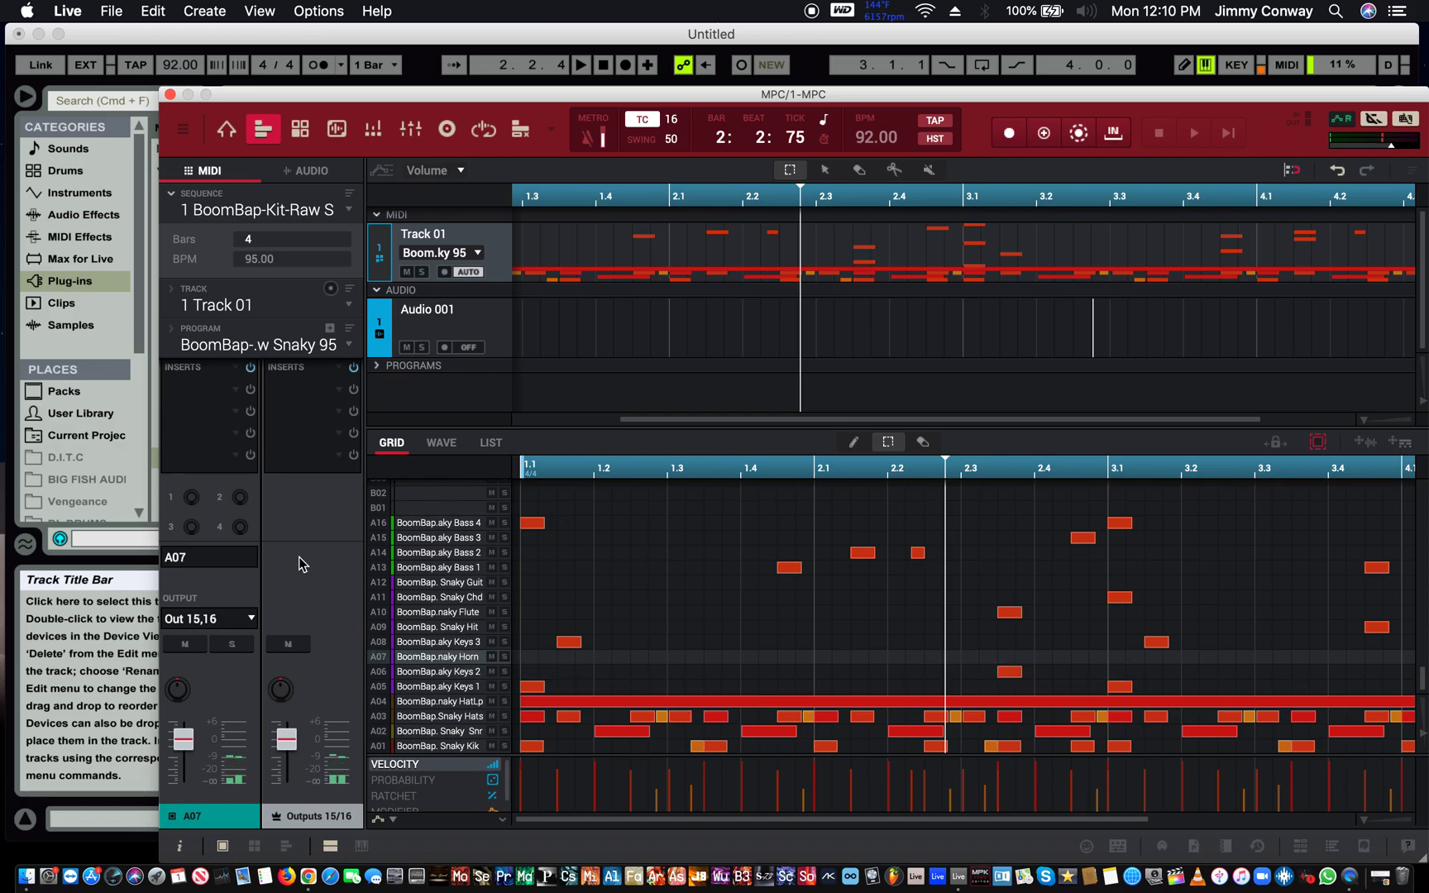
click(251, 618)
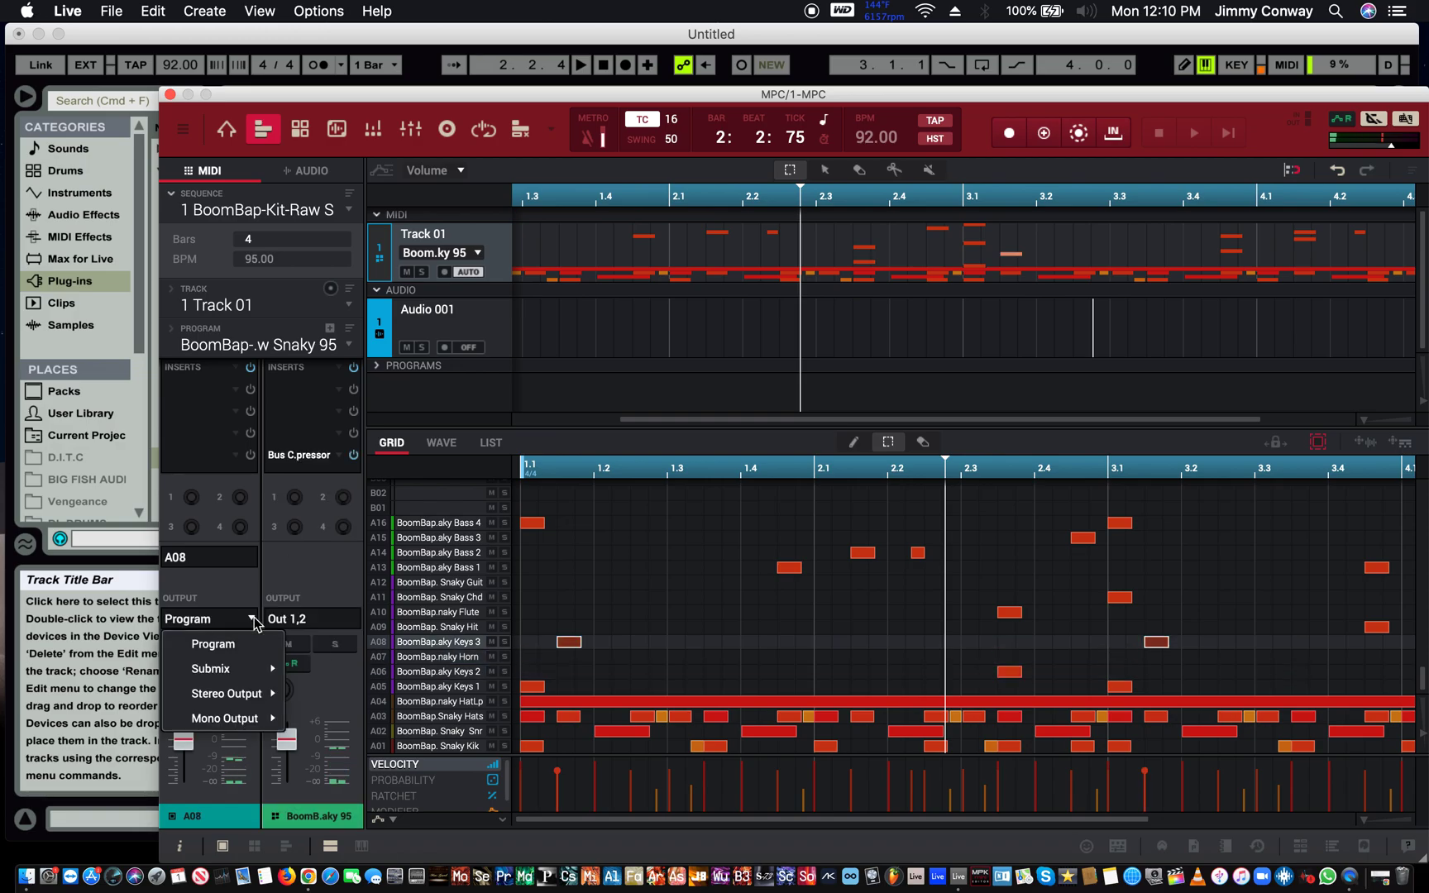
mouse_move(248, 692)
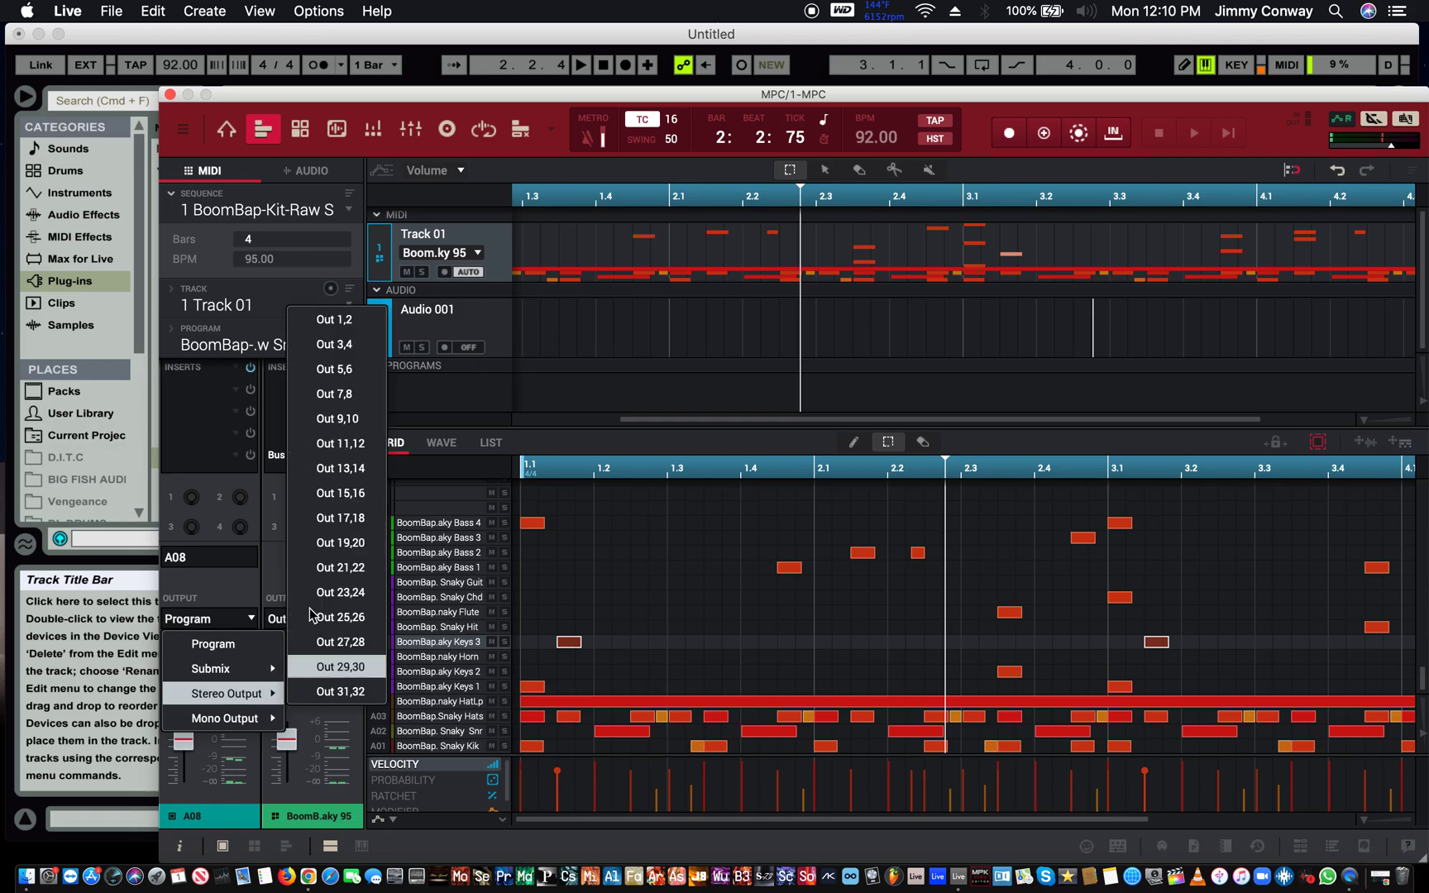
click(334, 519)
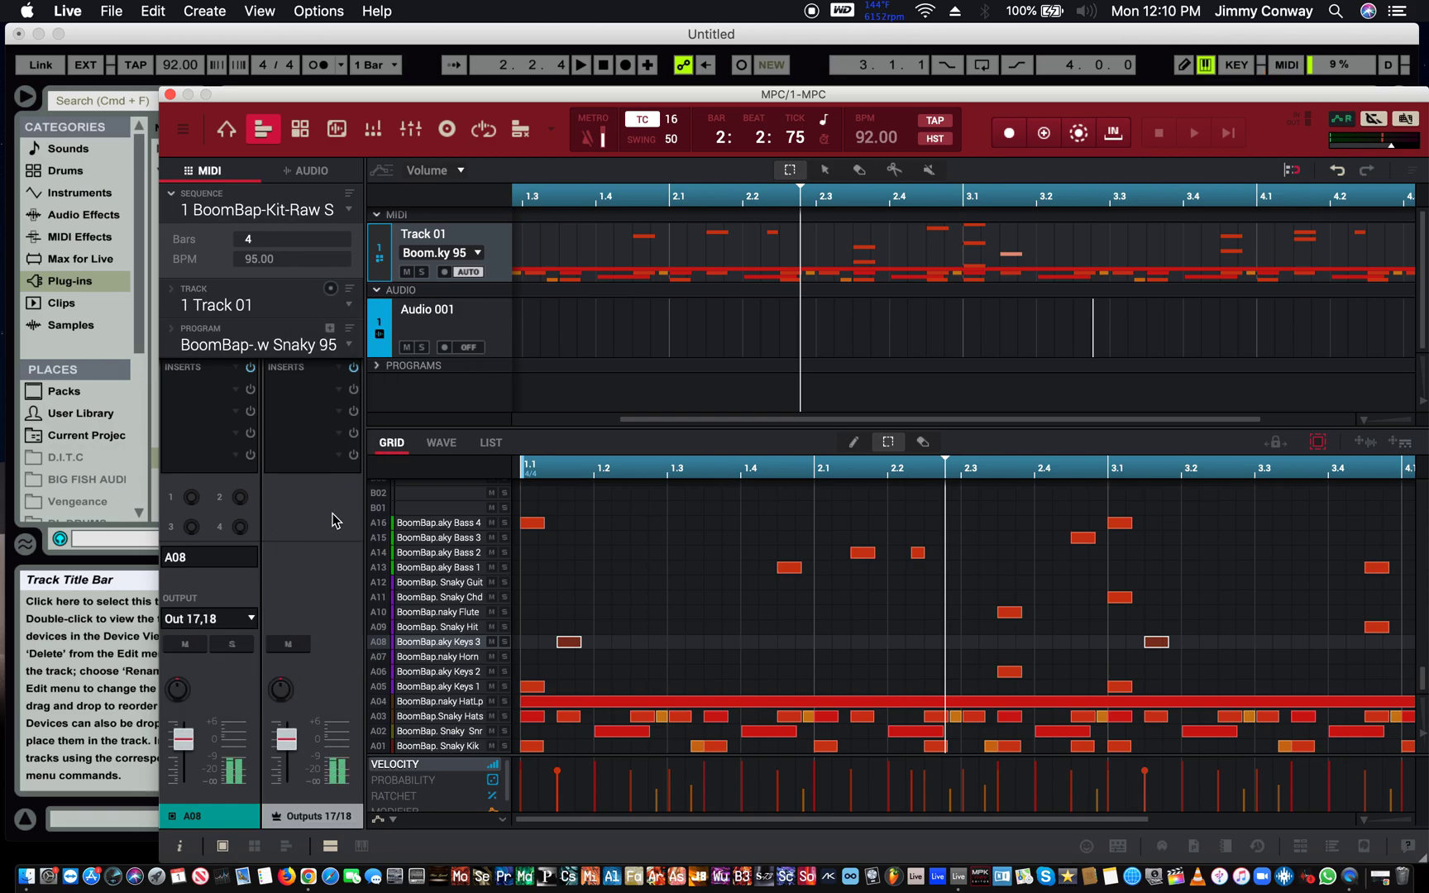
click(246, 626)
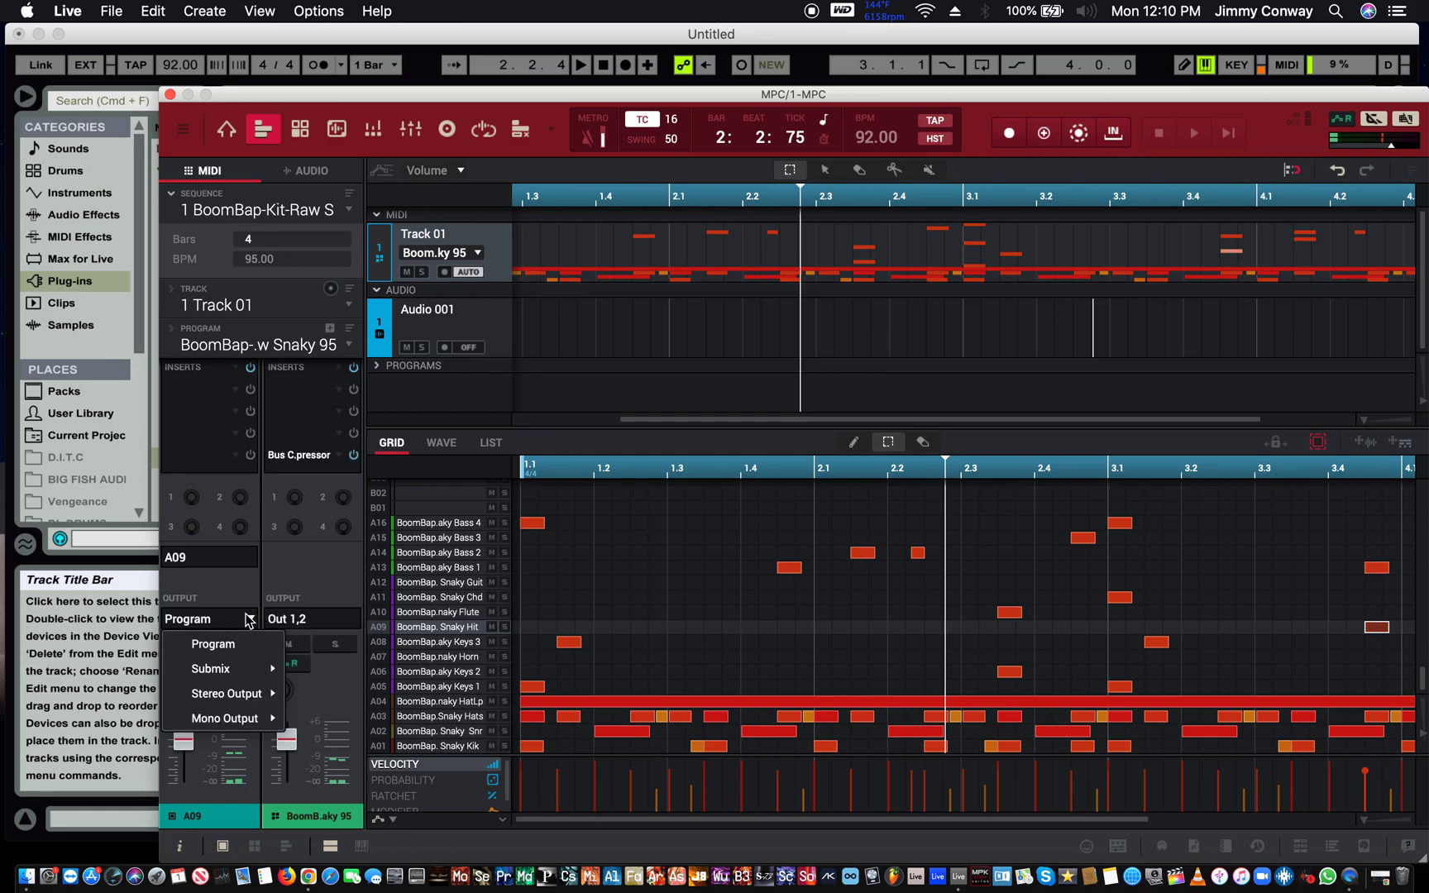
mouse_move(252, 695)
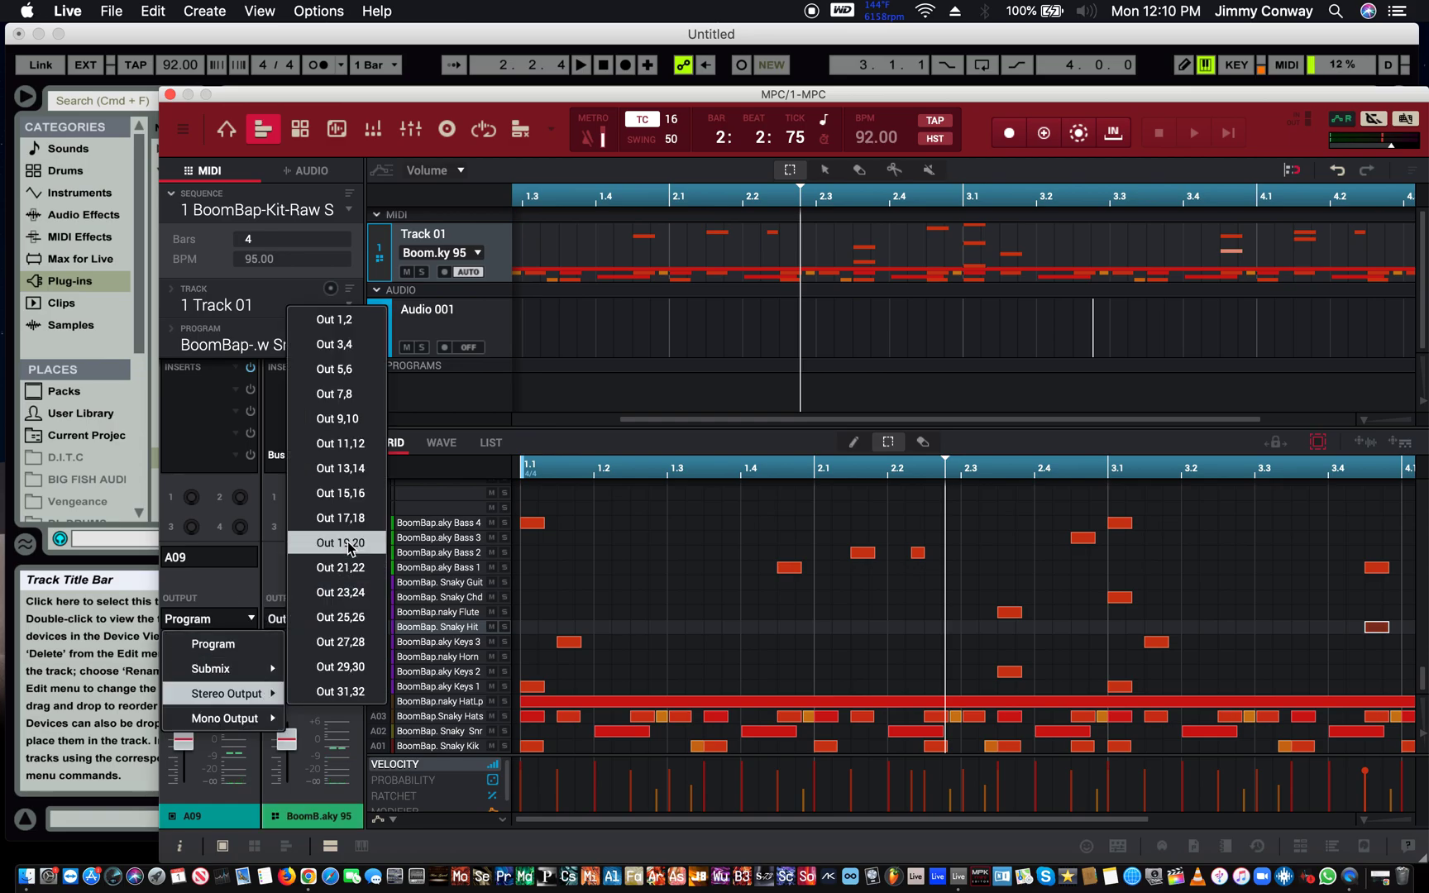
click(340, 542)
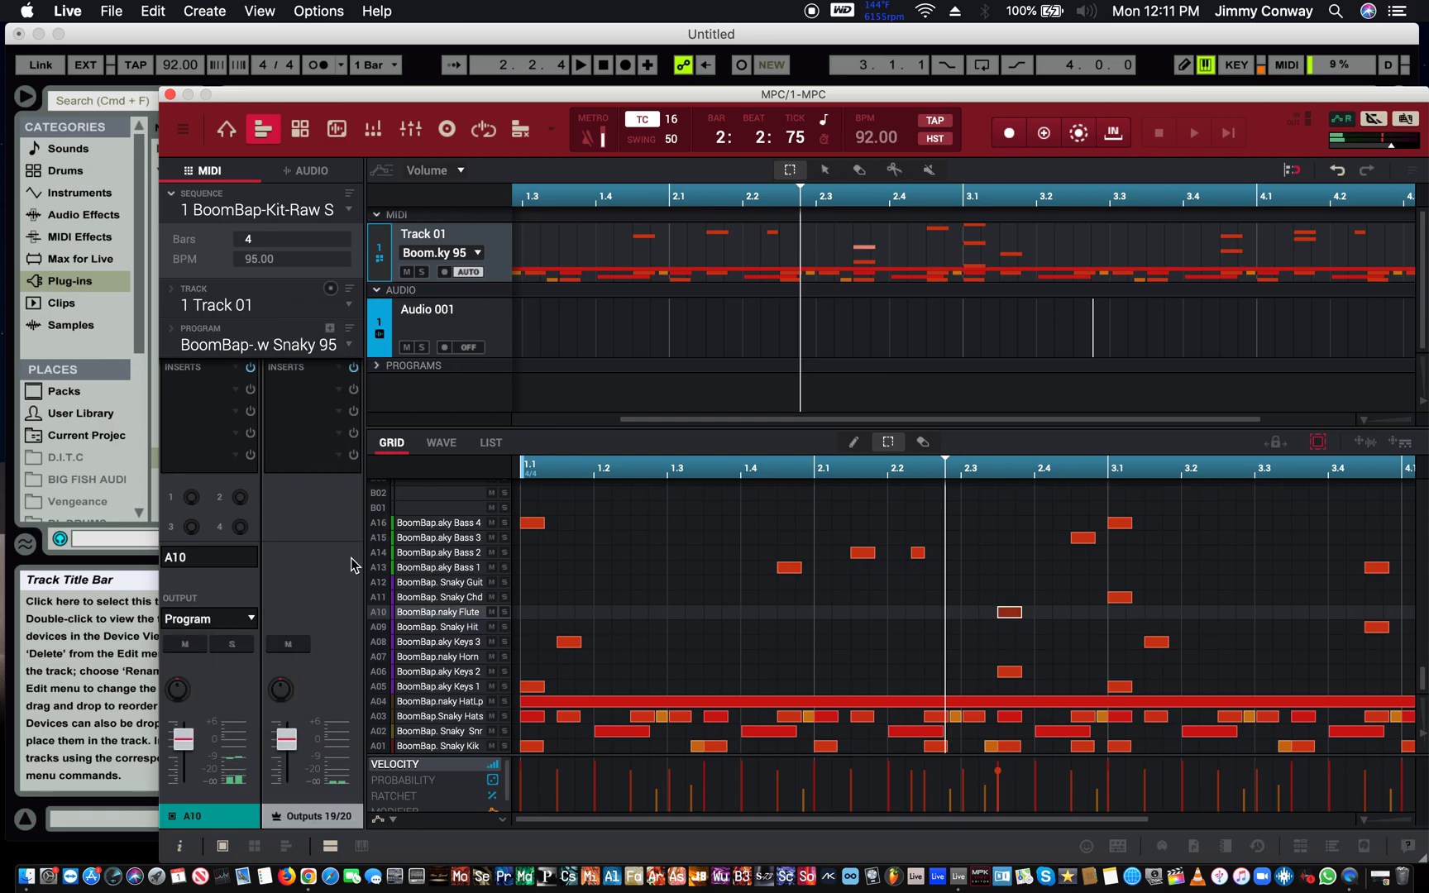
click(250, 618)
mouse_move(227, 693)
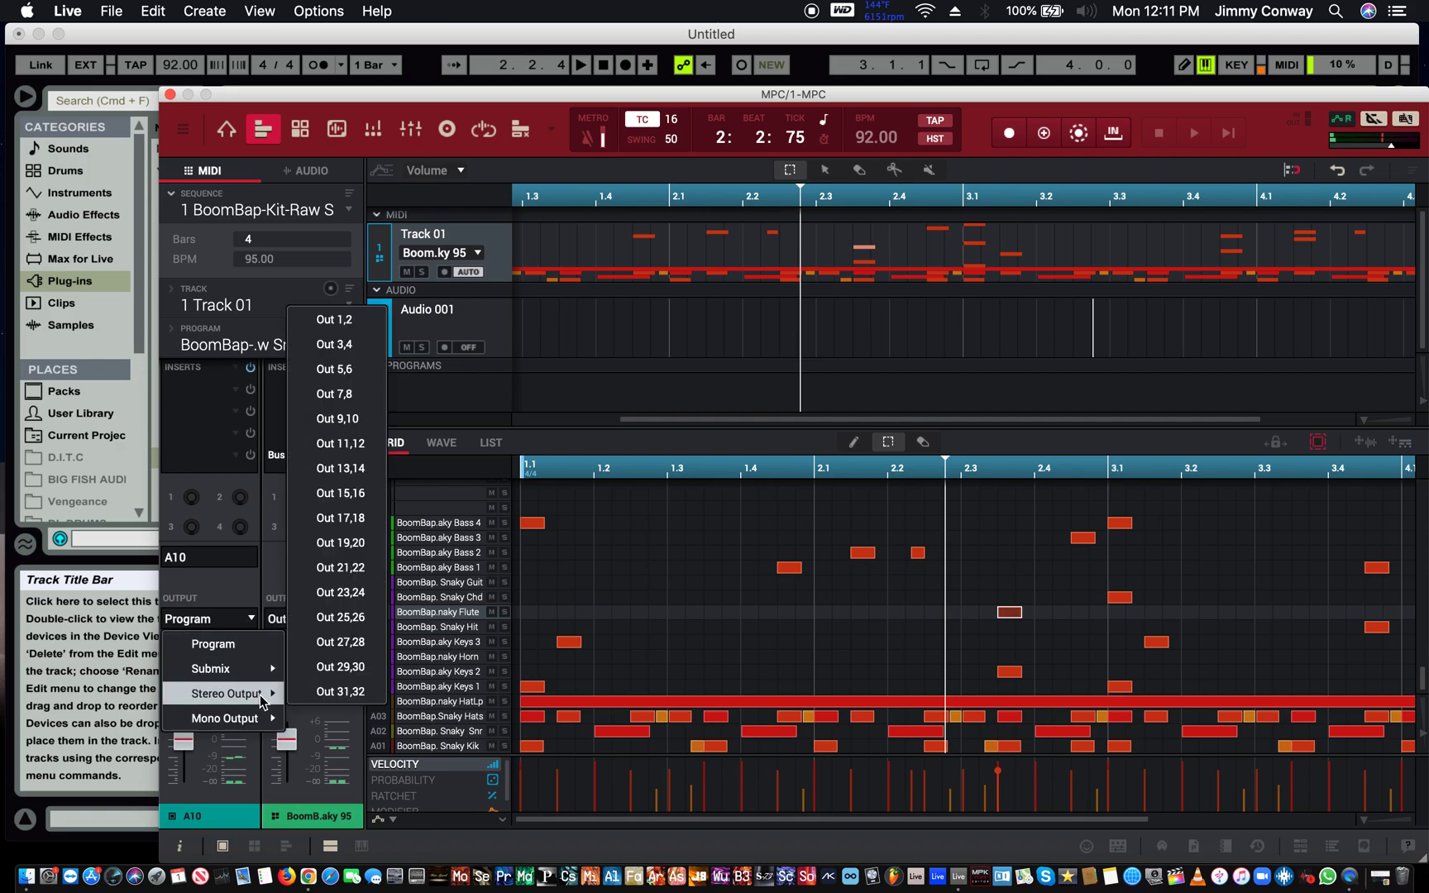
click(347, 567)
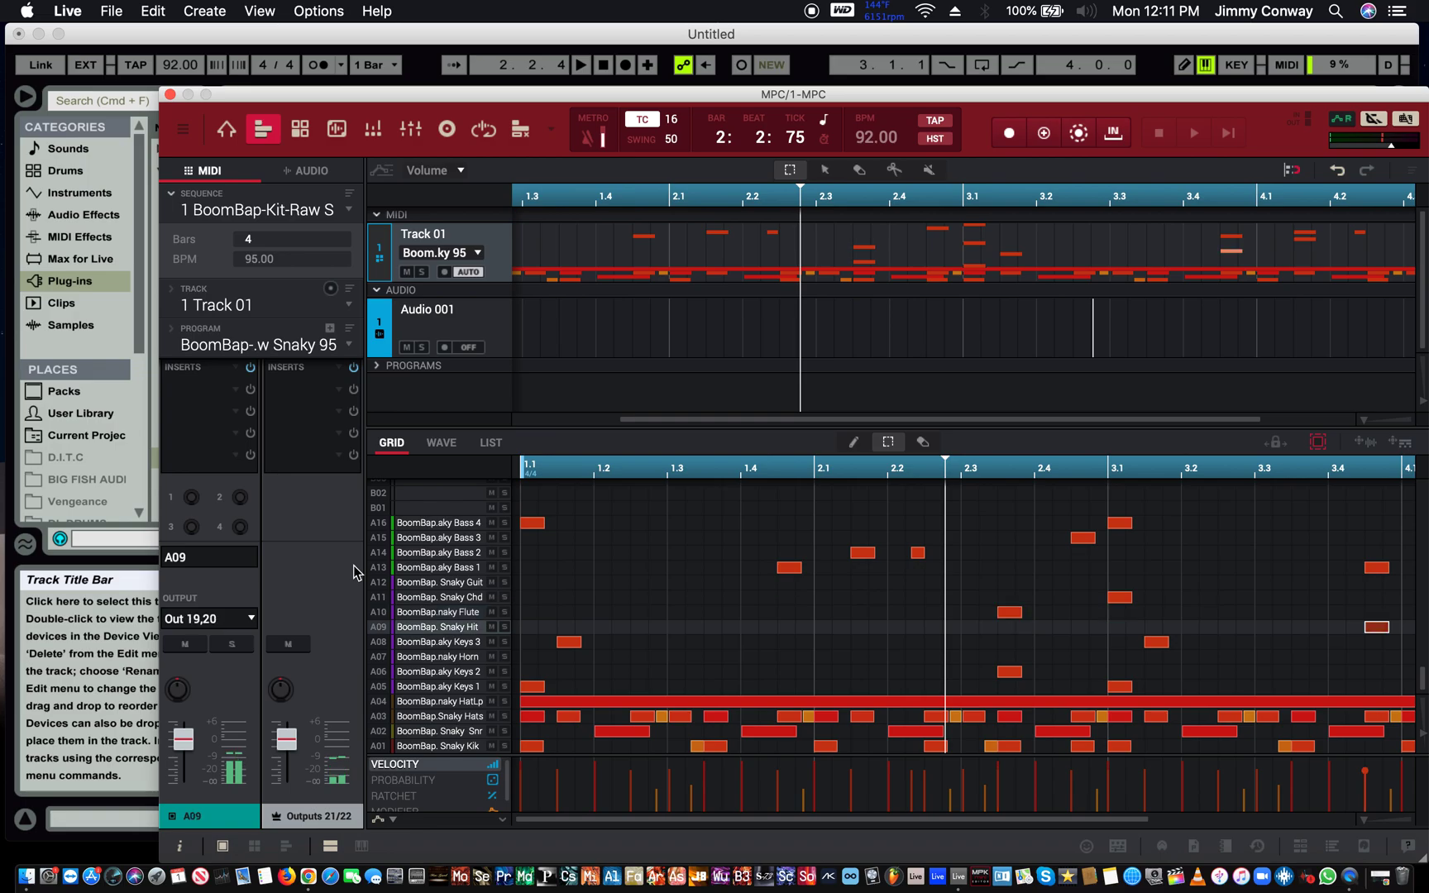
- Route pad A11 to Out 23,24 and pad A12 to Out 25,26
click(251, 618)
mouse_move(248, 691)
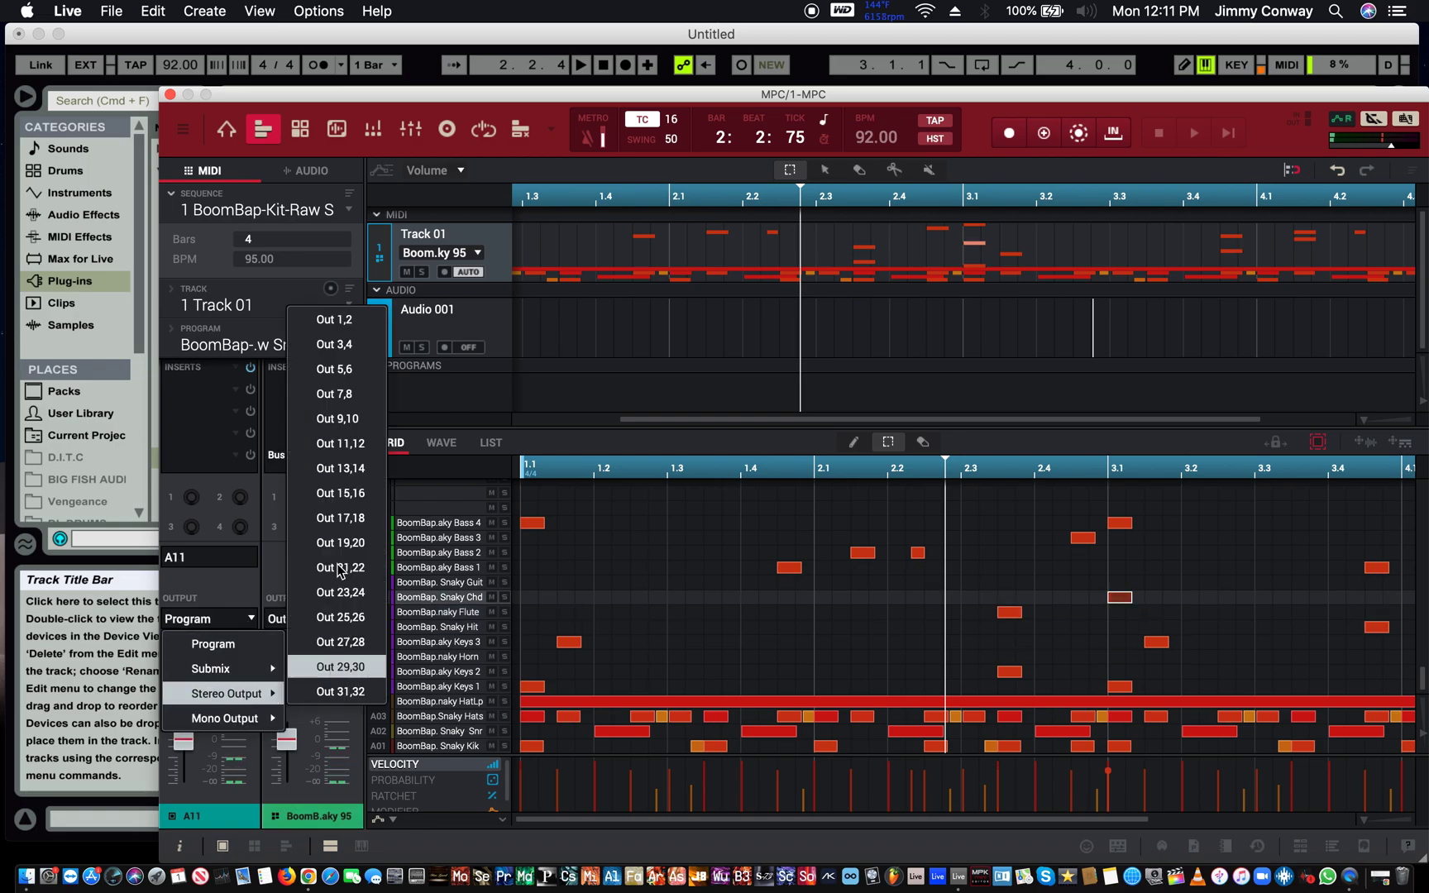
click(338, 599)
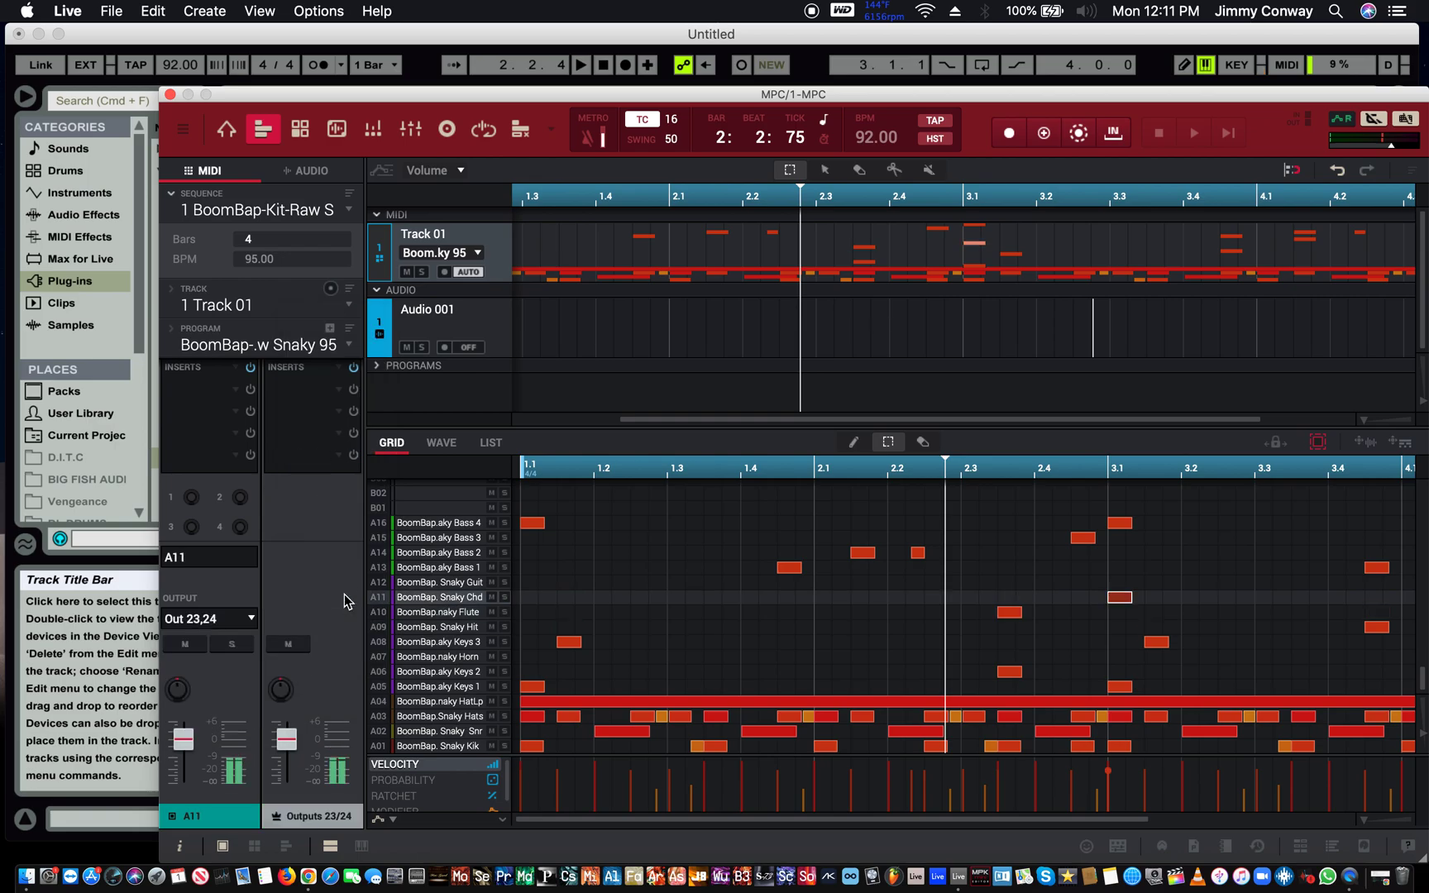
key(Up)
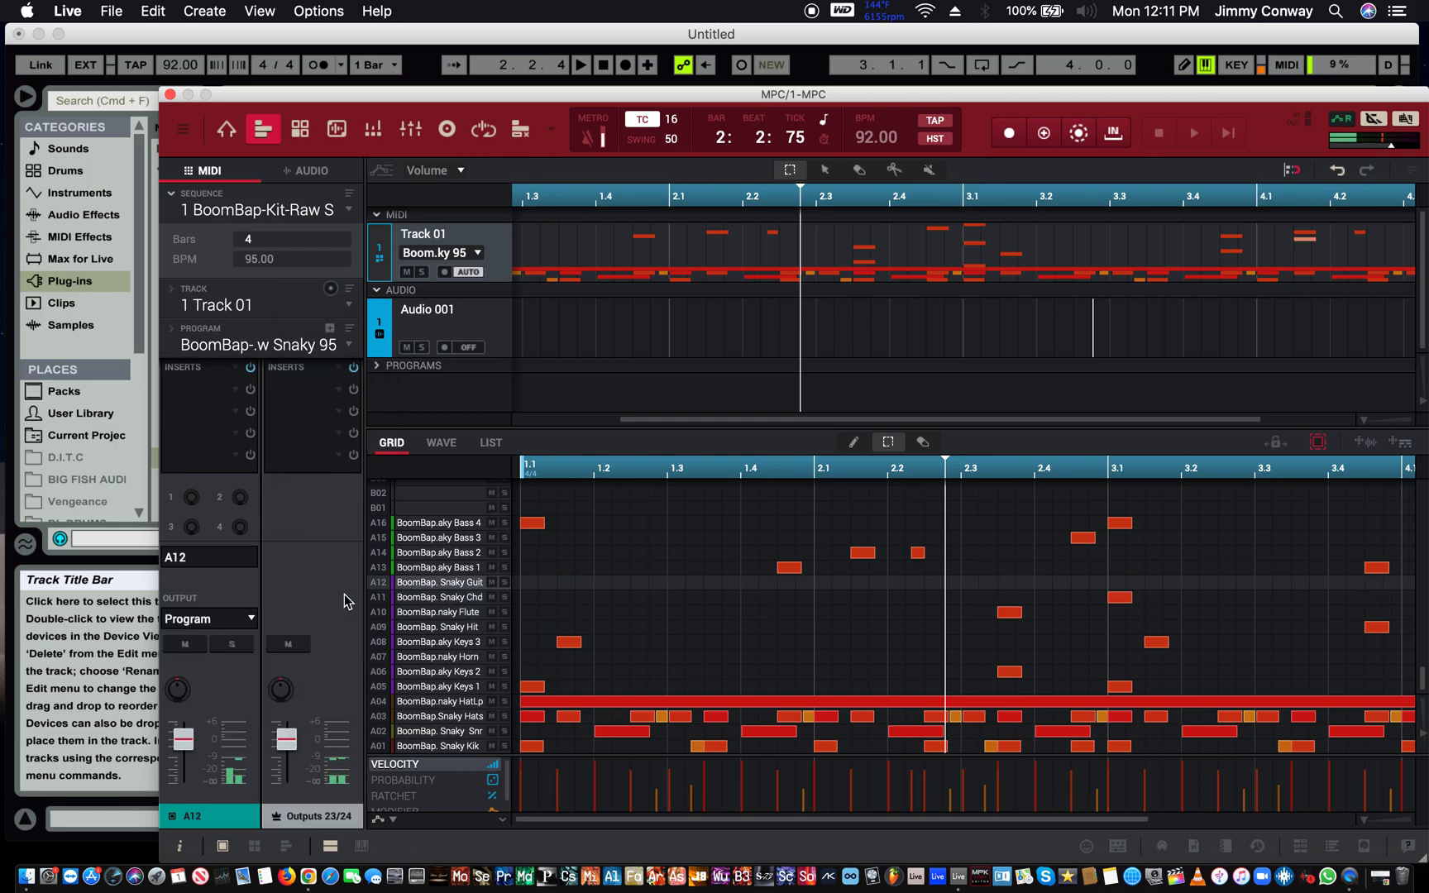
click(251, 618)
mouse_move(239, 692)
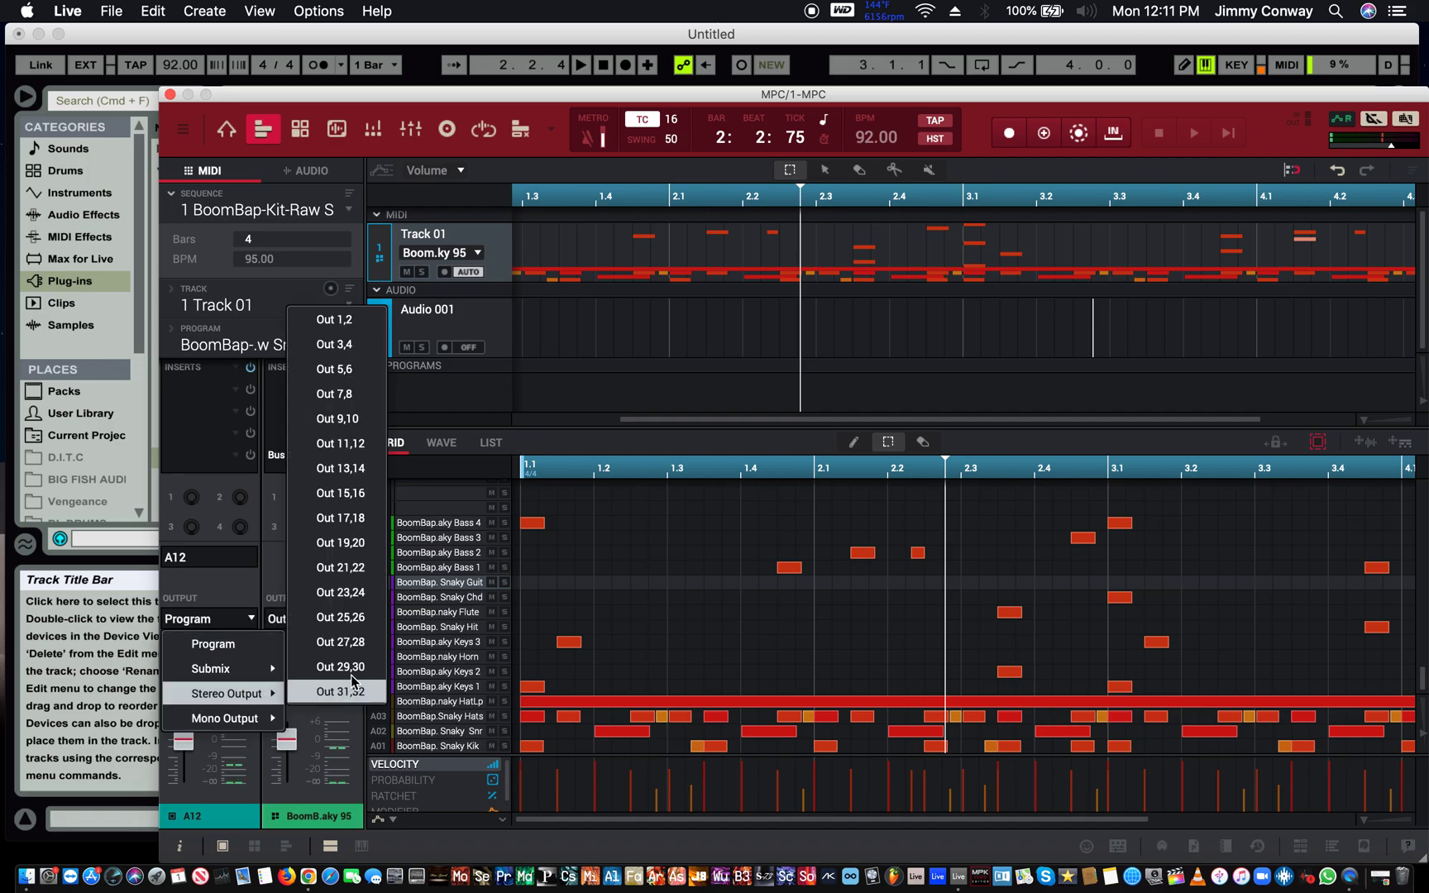
click(358, 618)
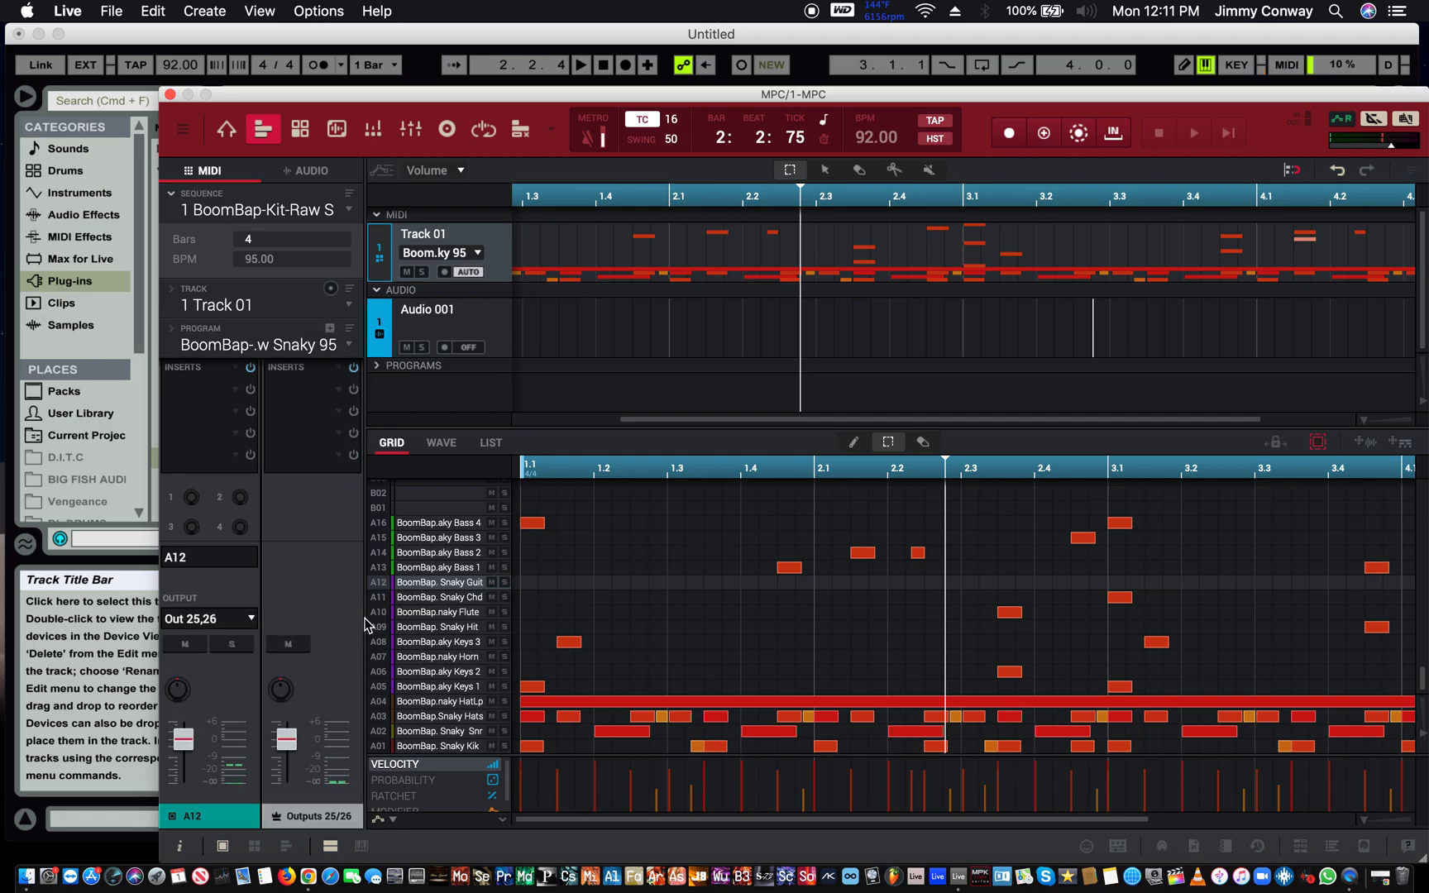
- Check A12's routing, then send pad A13 Bass 1 to stereo Out 27,28
key(Up)
key(Up)
key(Up)
key(Up)
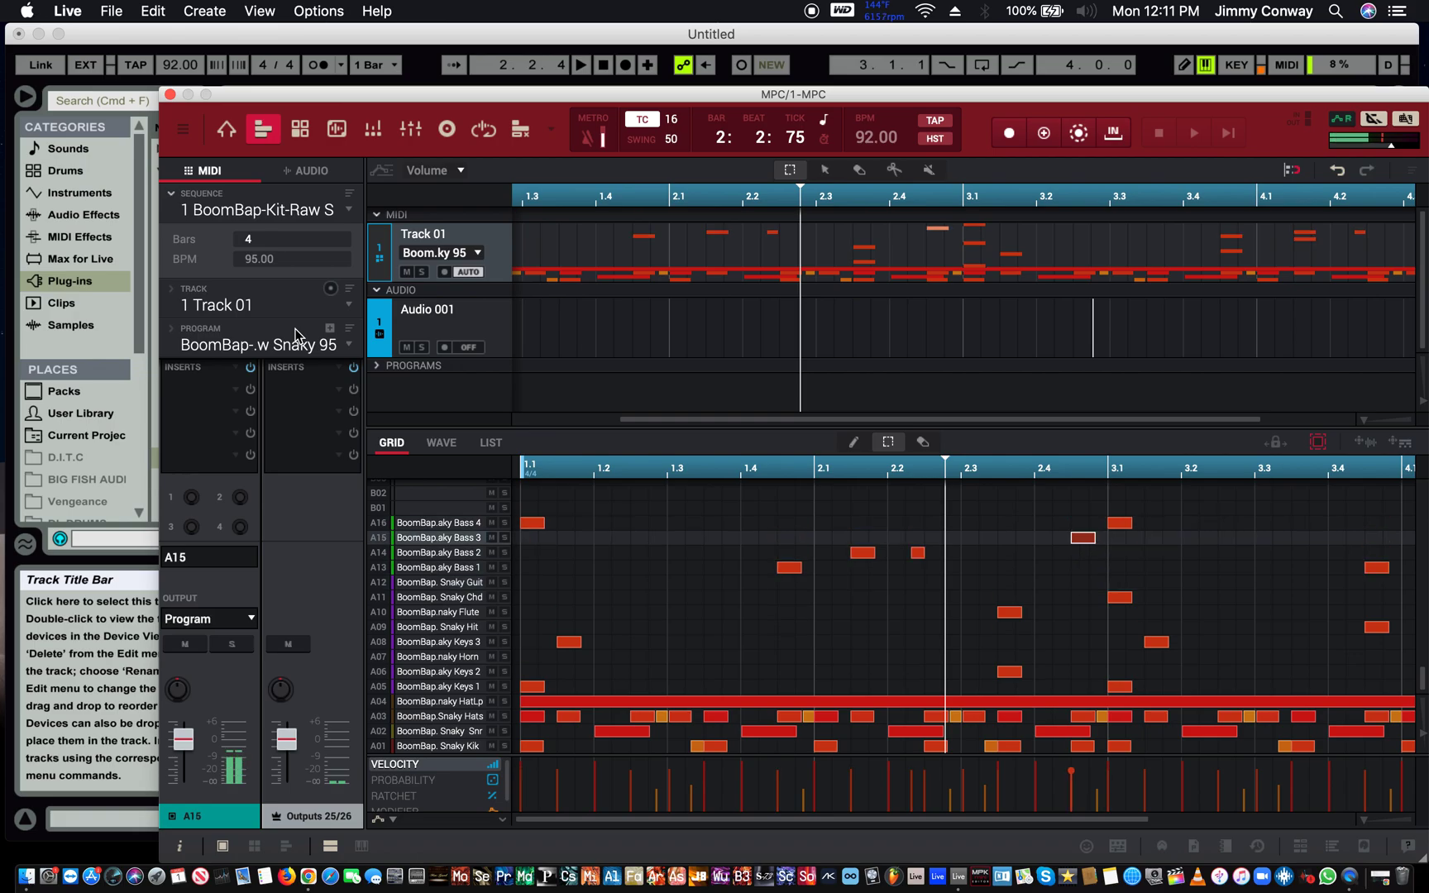
key(Down)
key(Down)
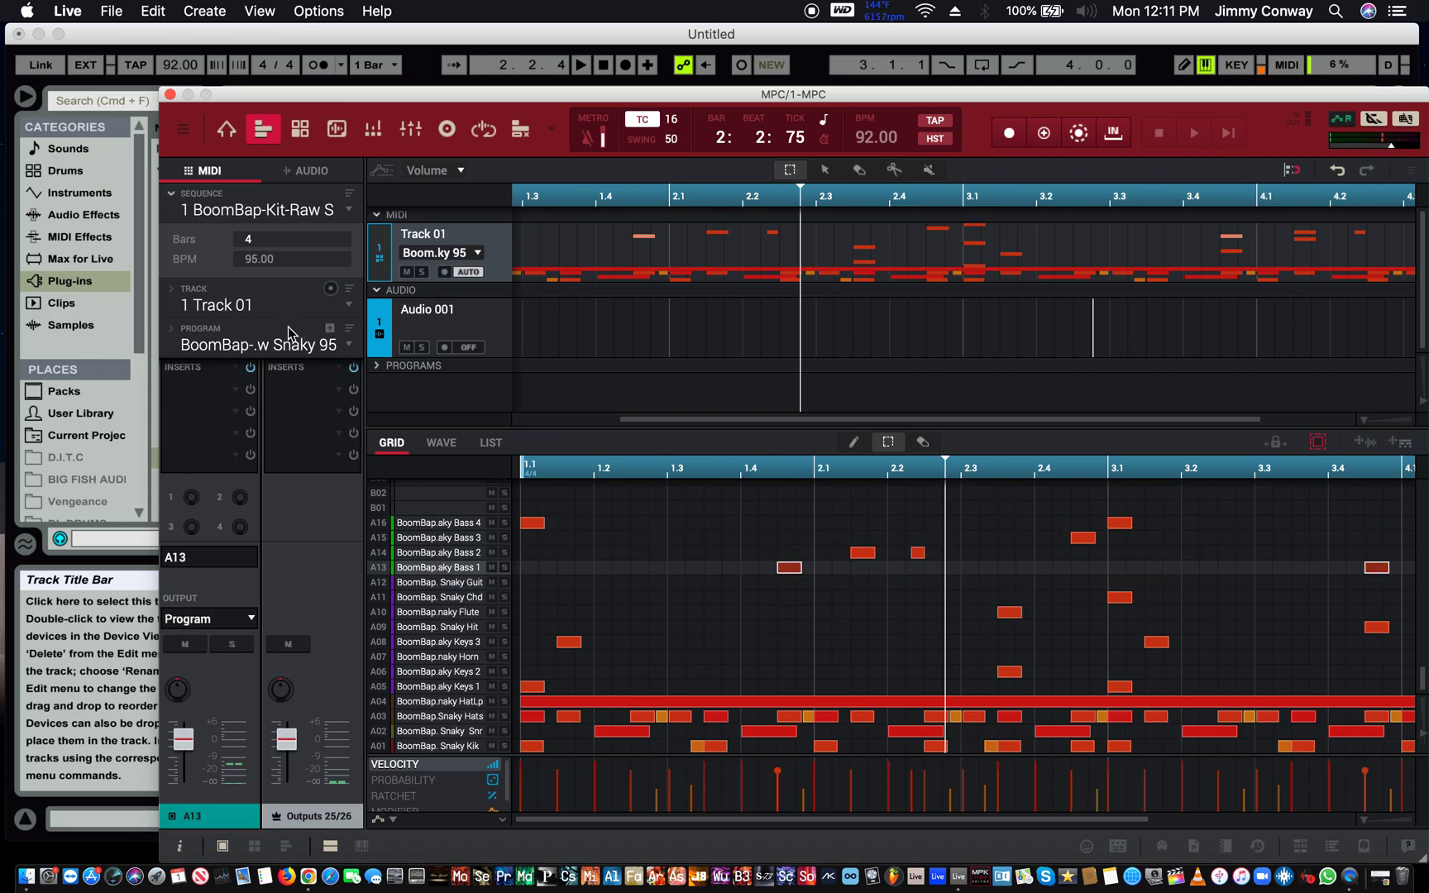
key(Down)
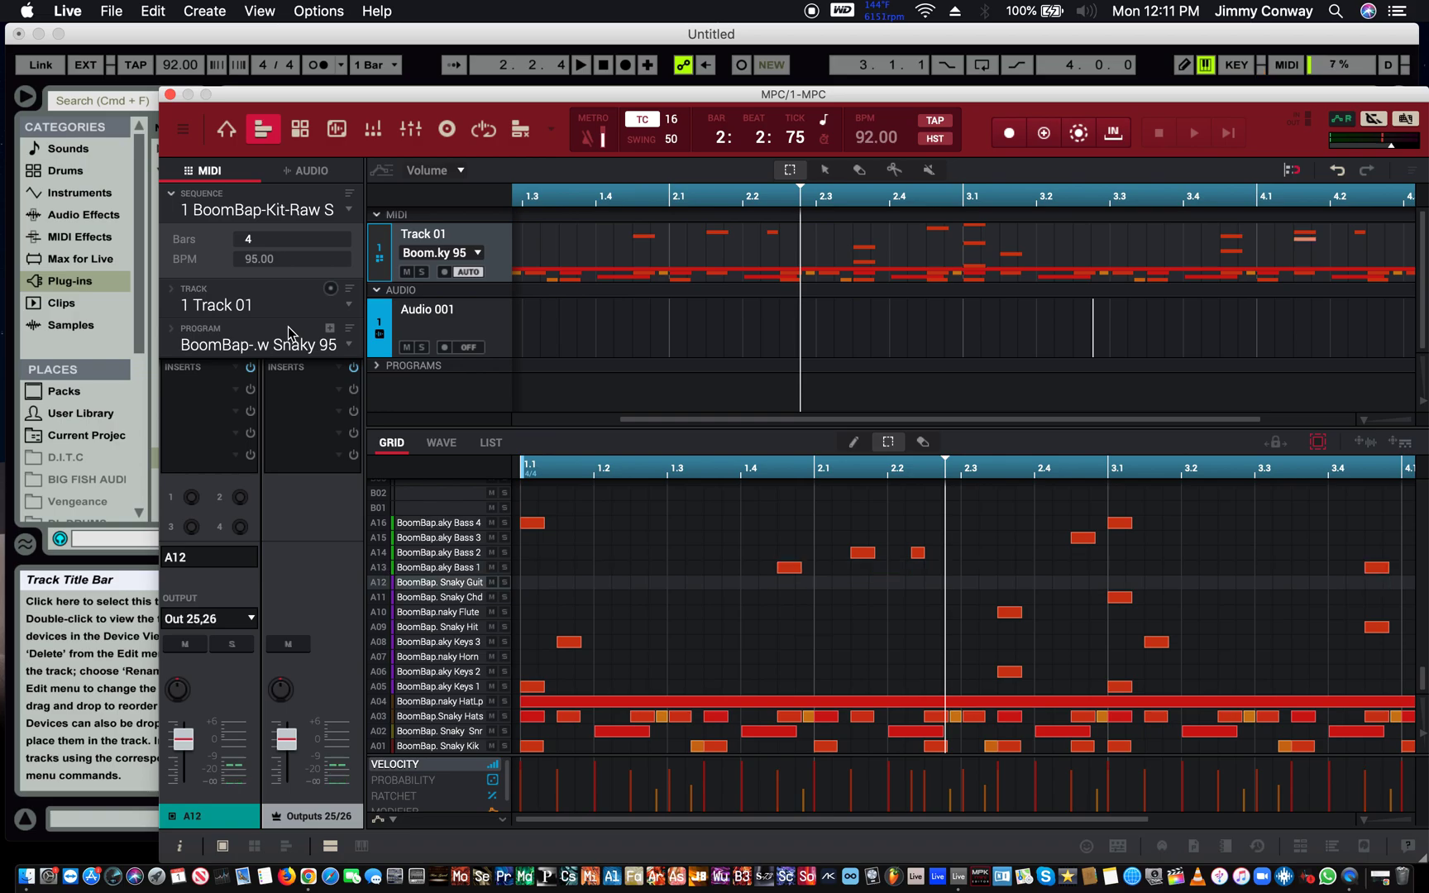
key(Up)
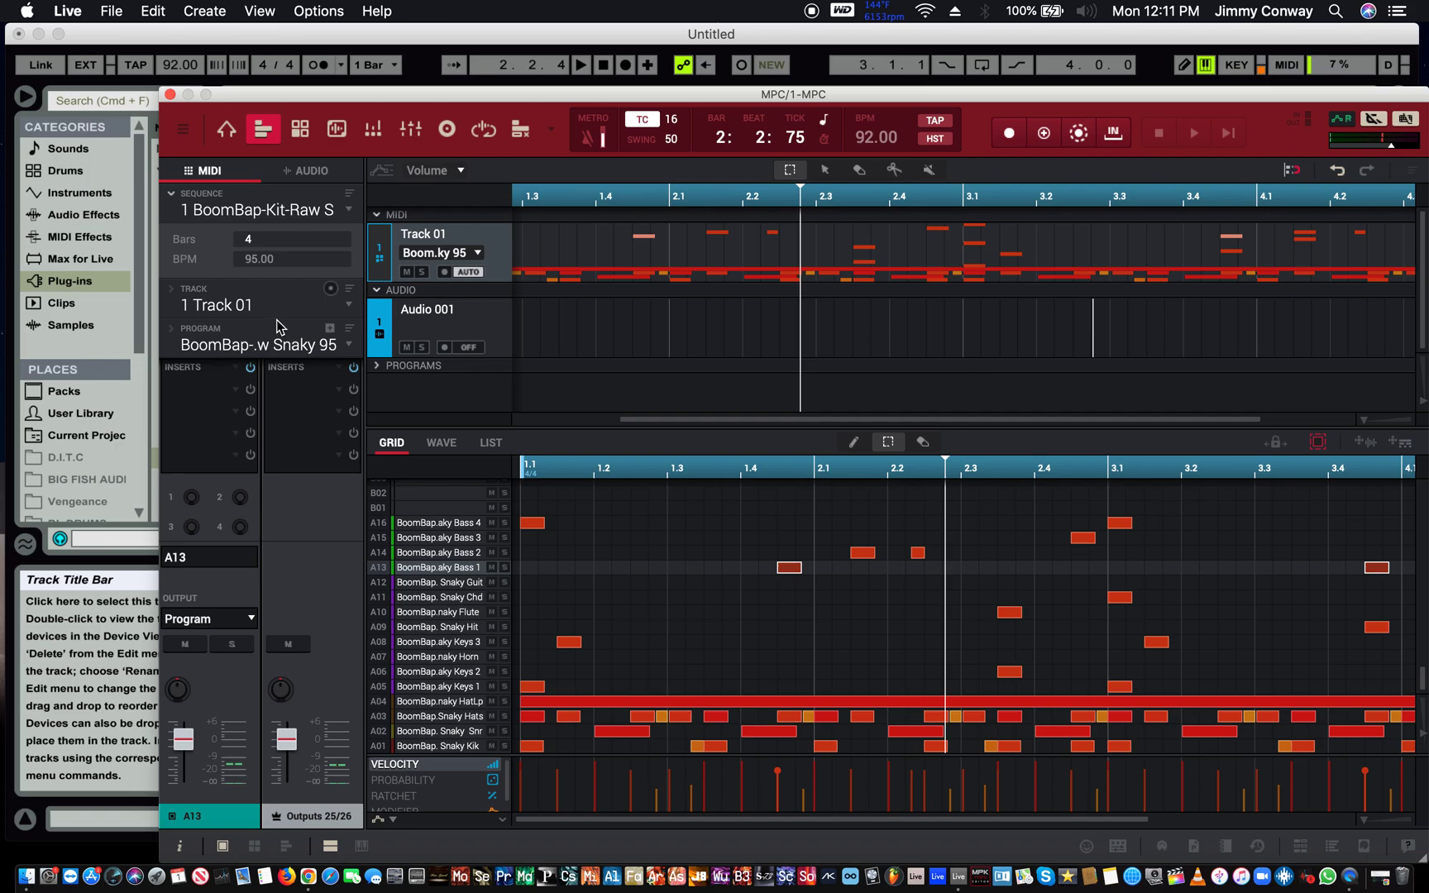
click(238, 627)
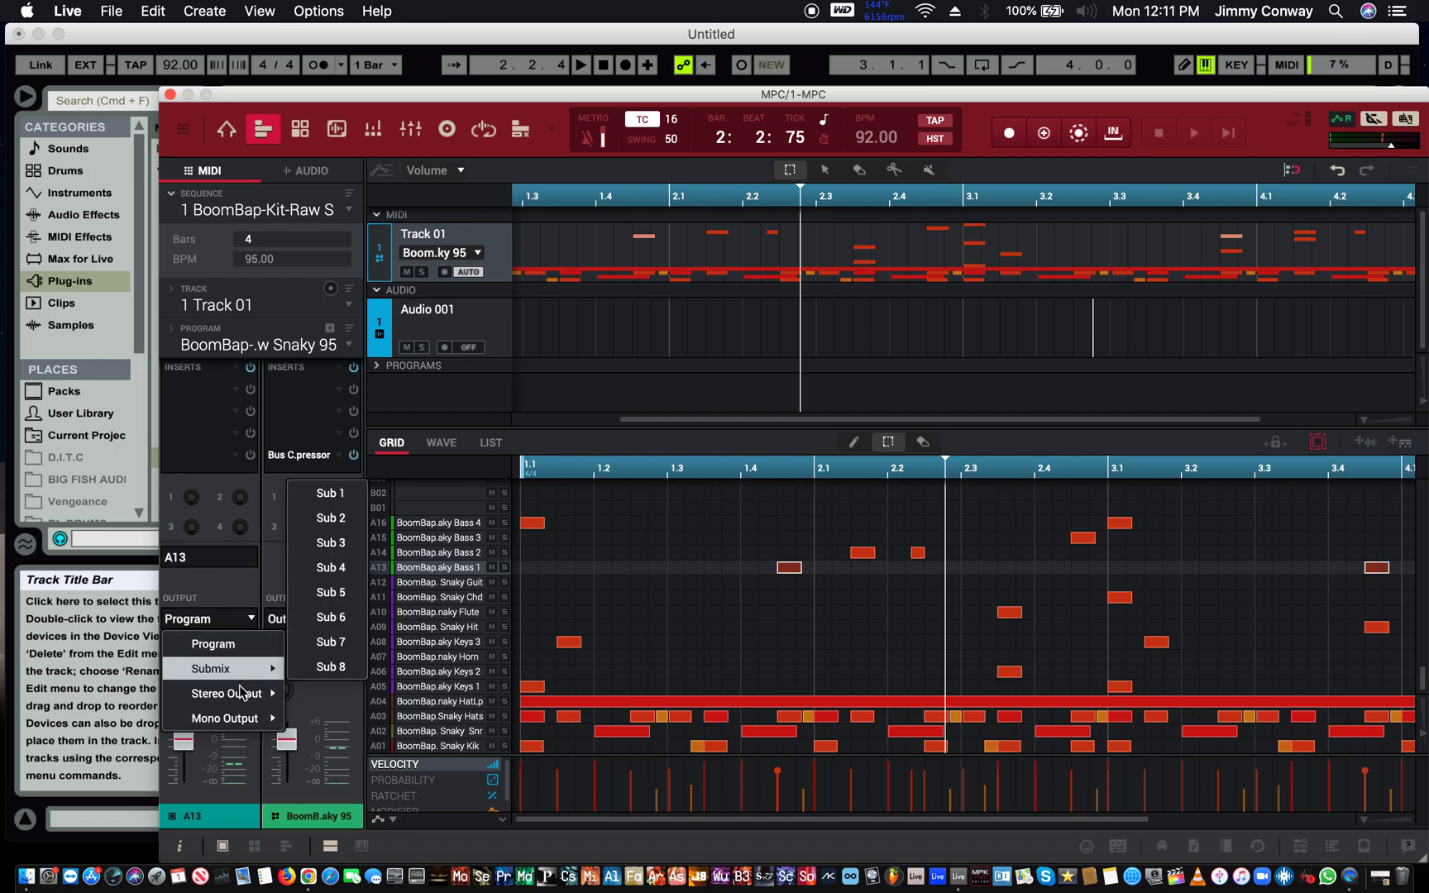
mouse_move(239, 695)
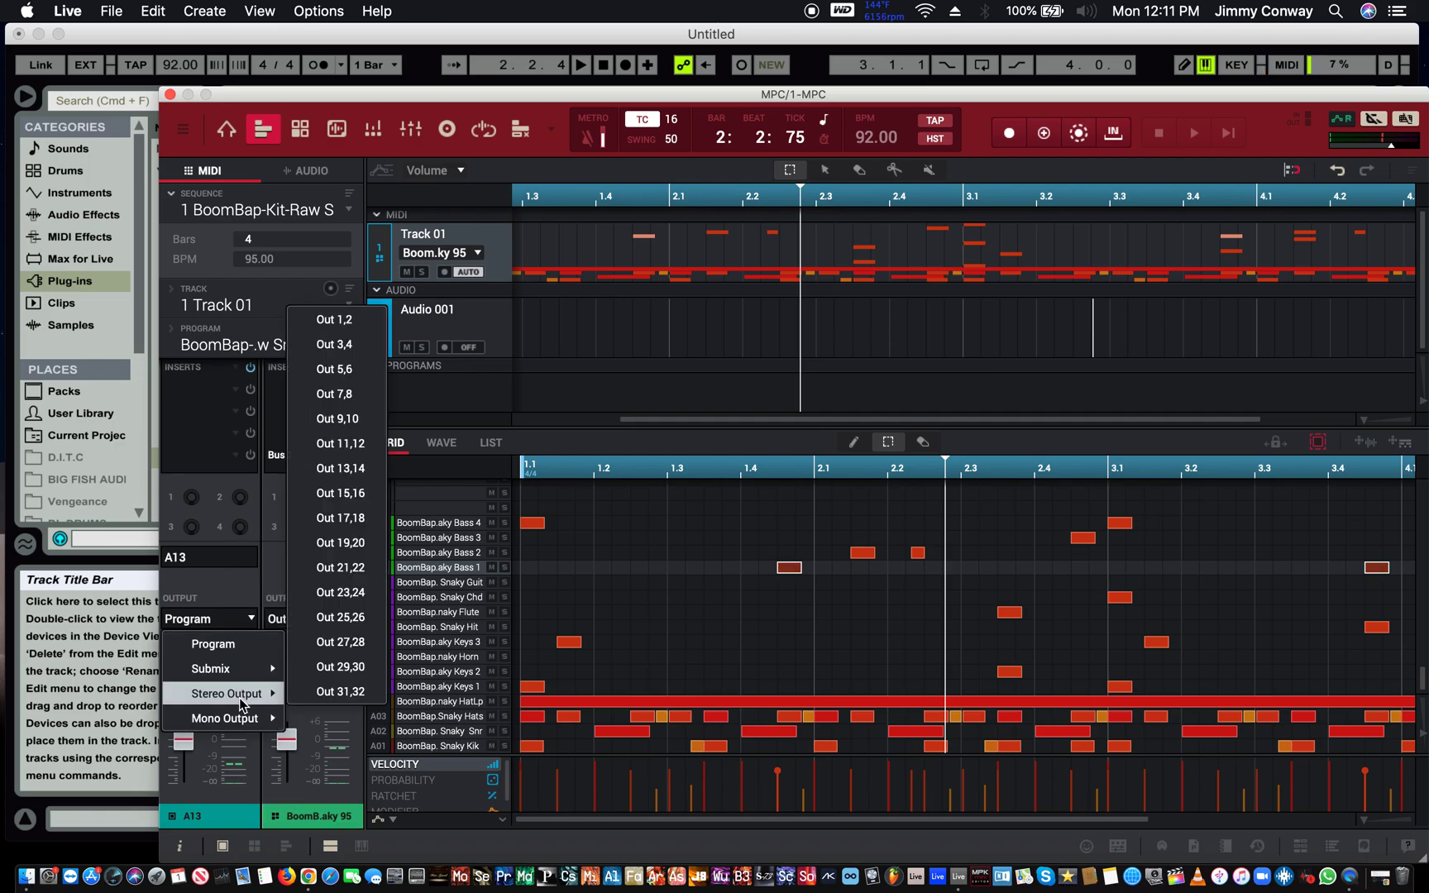
click(327, 643)
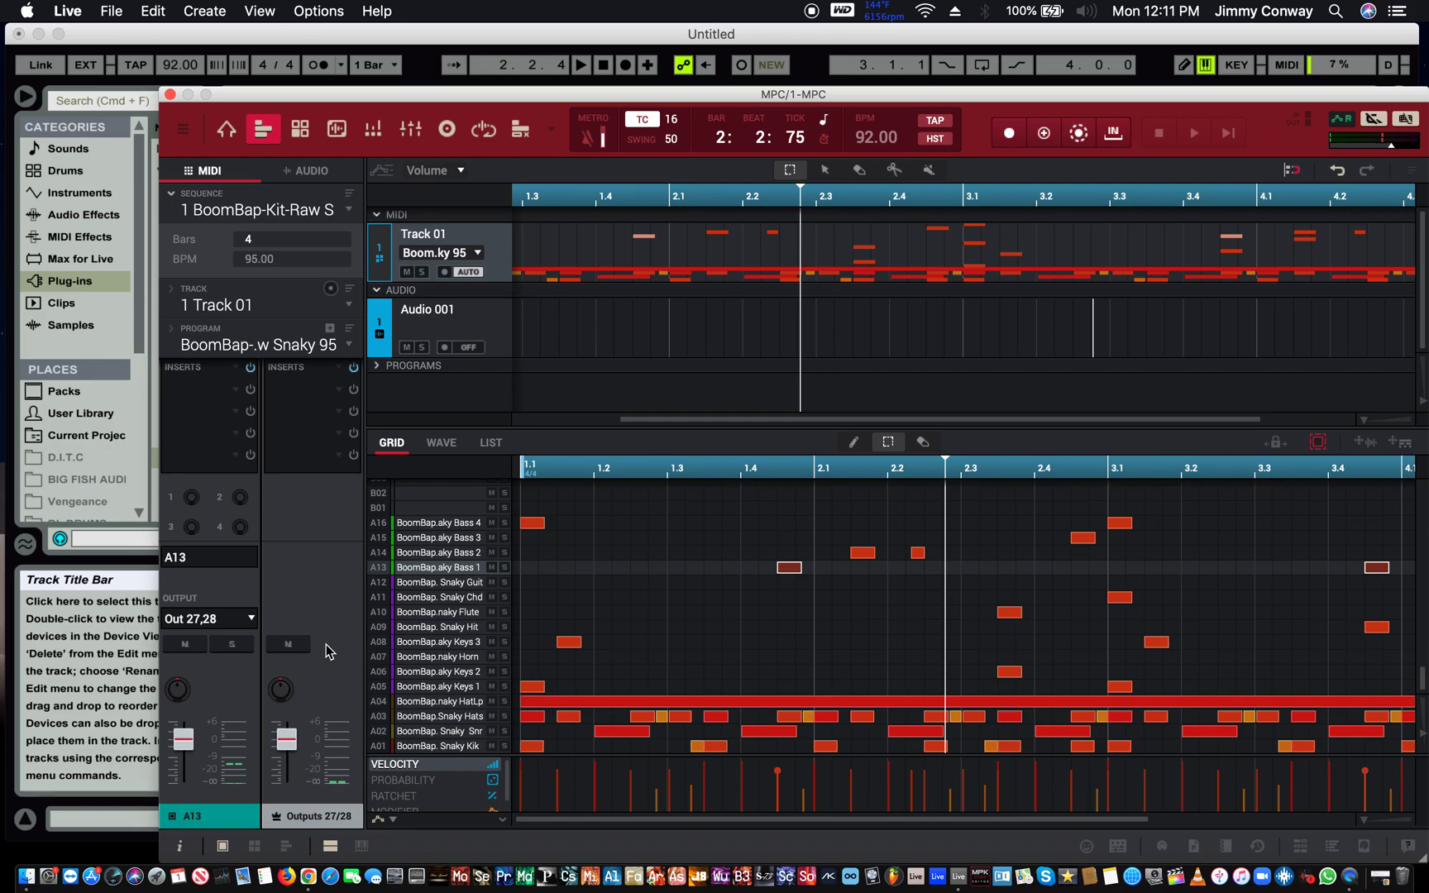
- Set bass pads A14, A15 and A16 each to Stereo Output Out 27,28
key(Up)
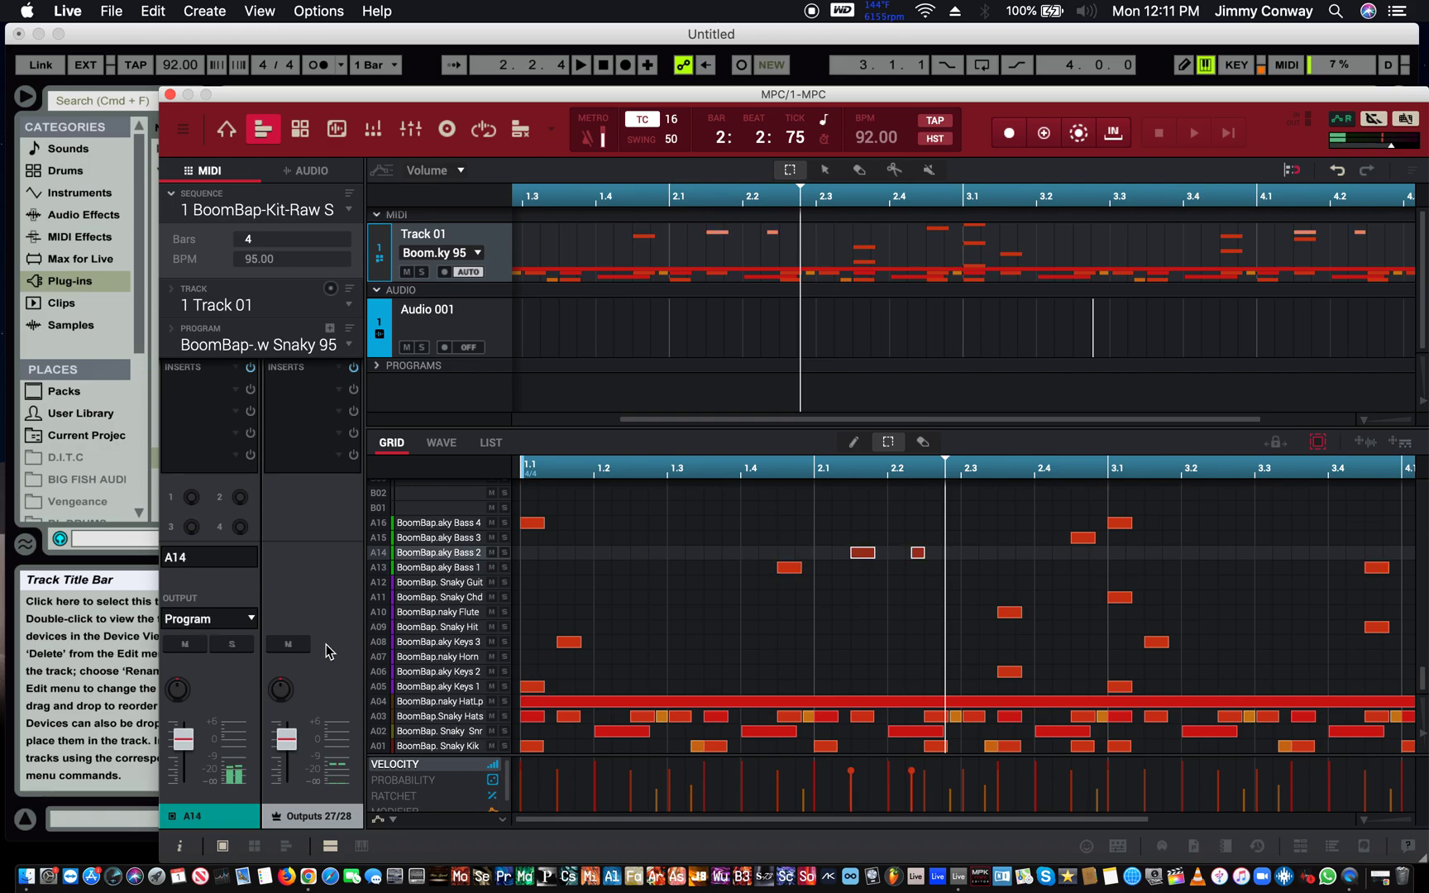
key(Up)
key(Down)
click(248, 618)
mouse_move(231, 716)
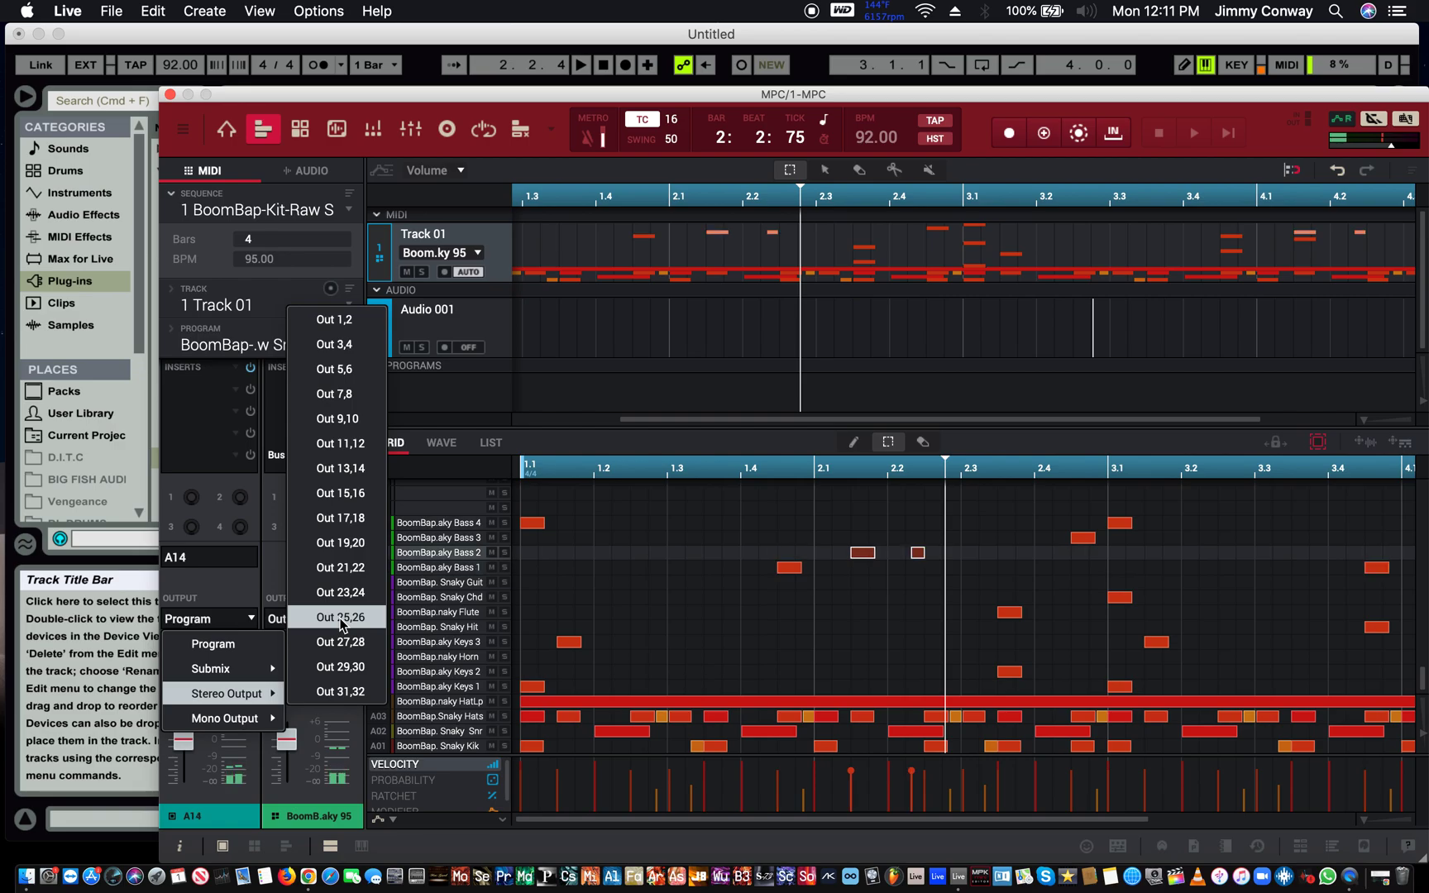
click(336, 644)
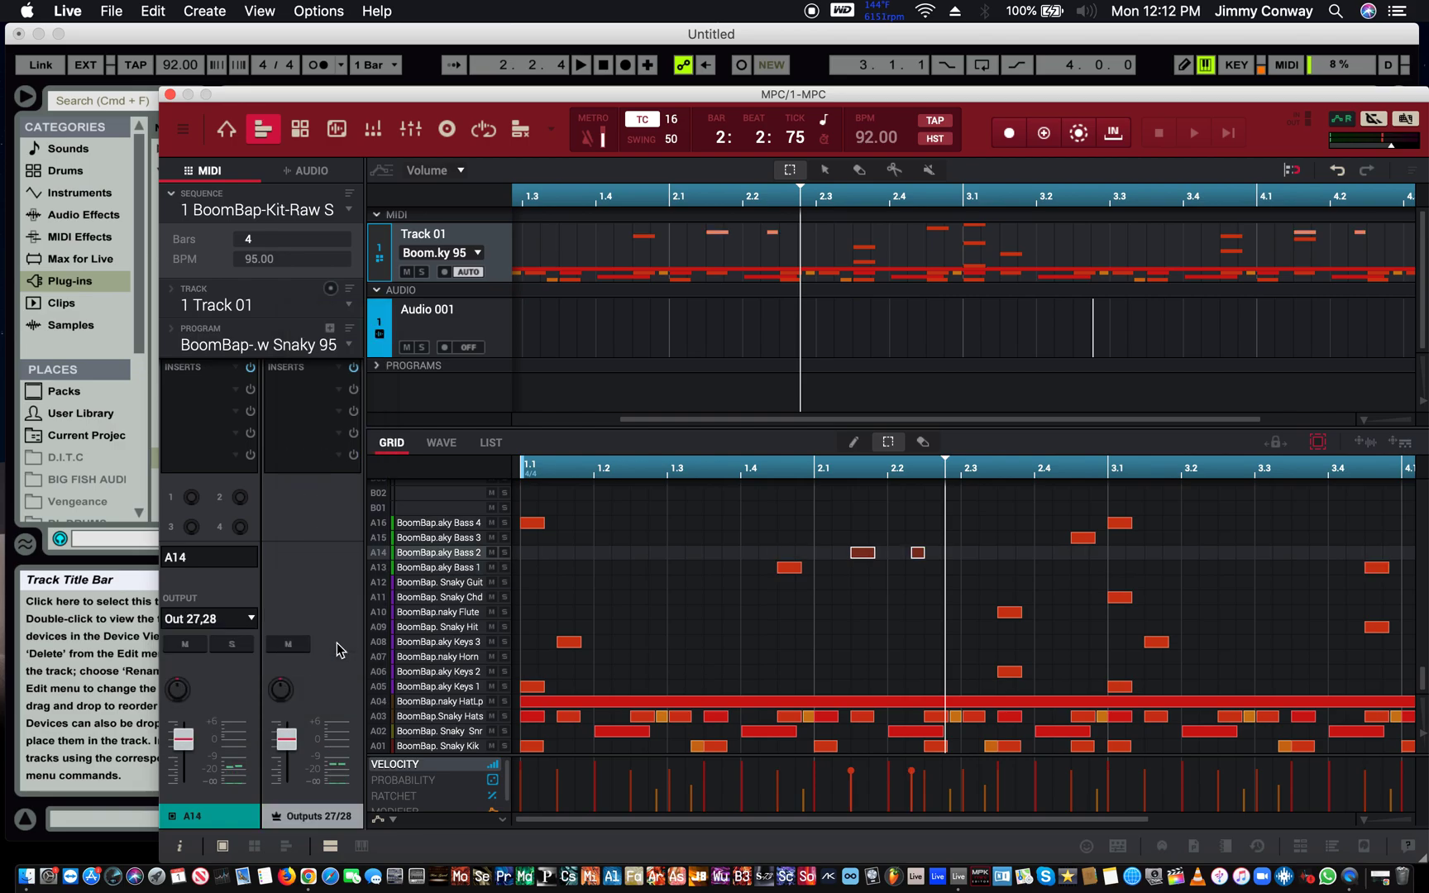
click(251, 620)
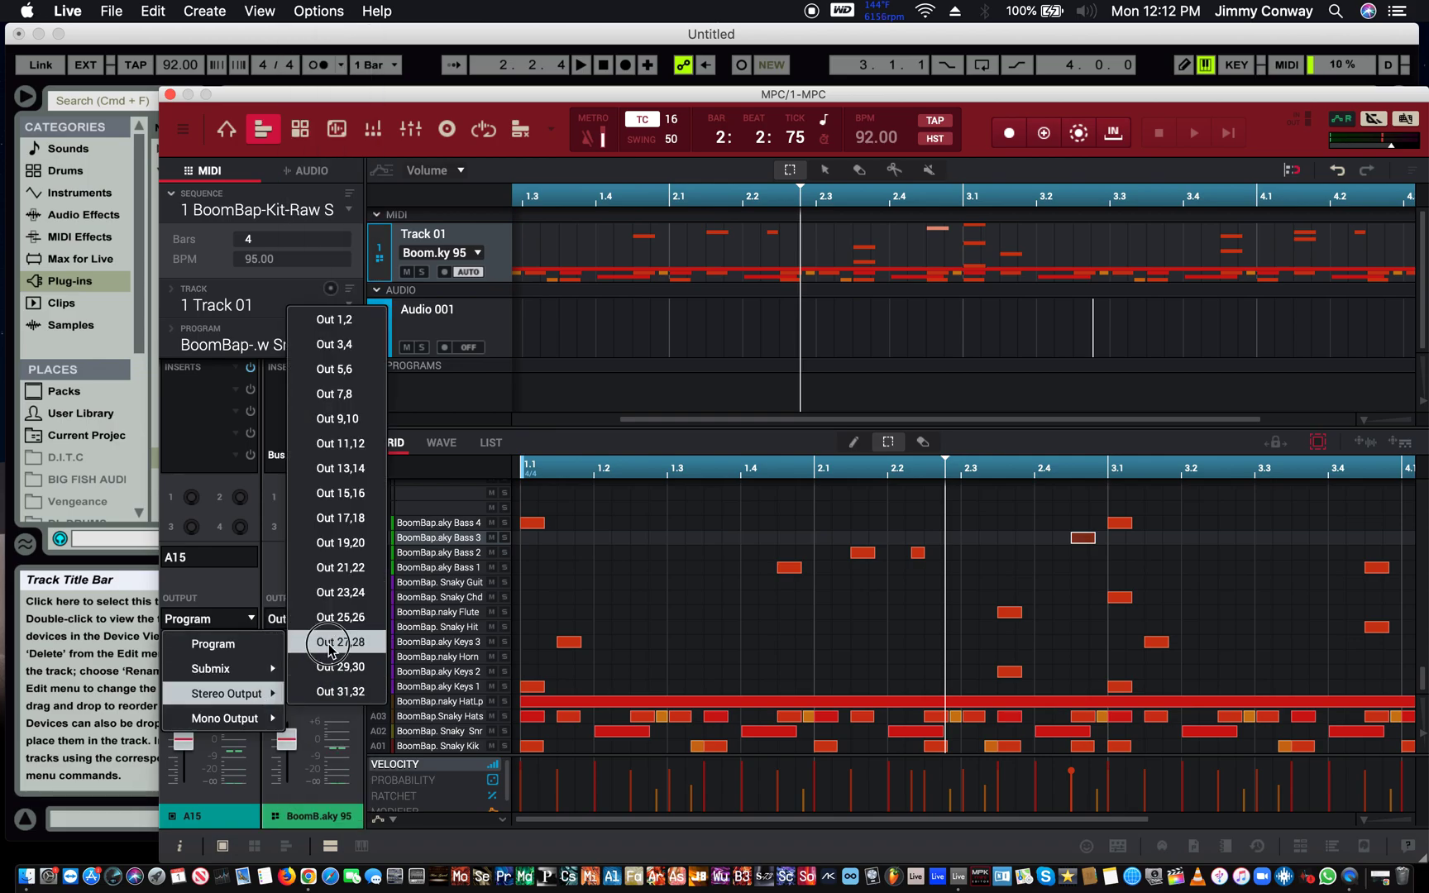
click(328, 644)
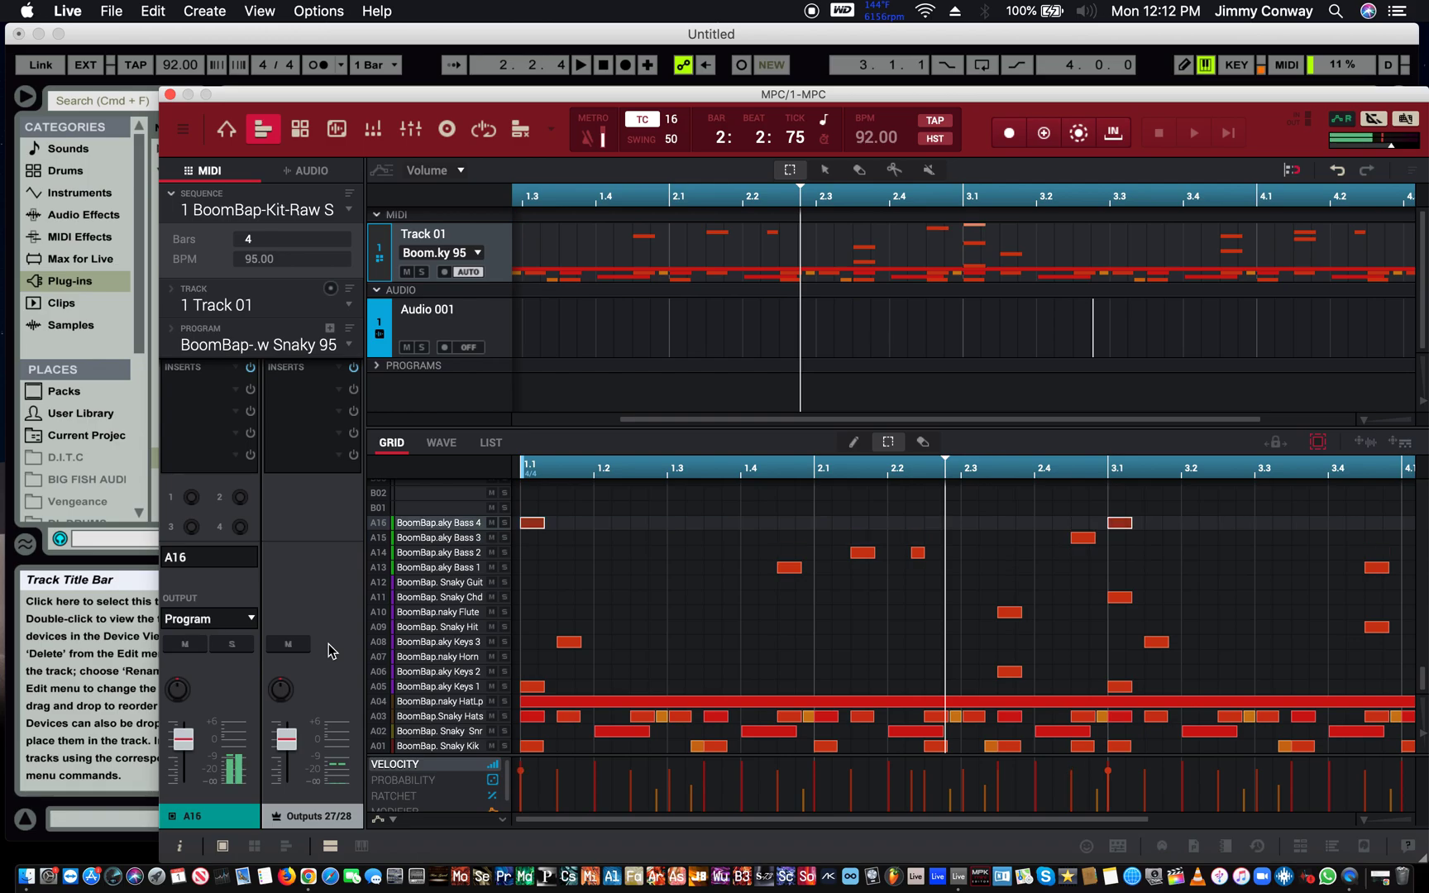
click(256, 618)
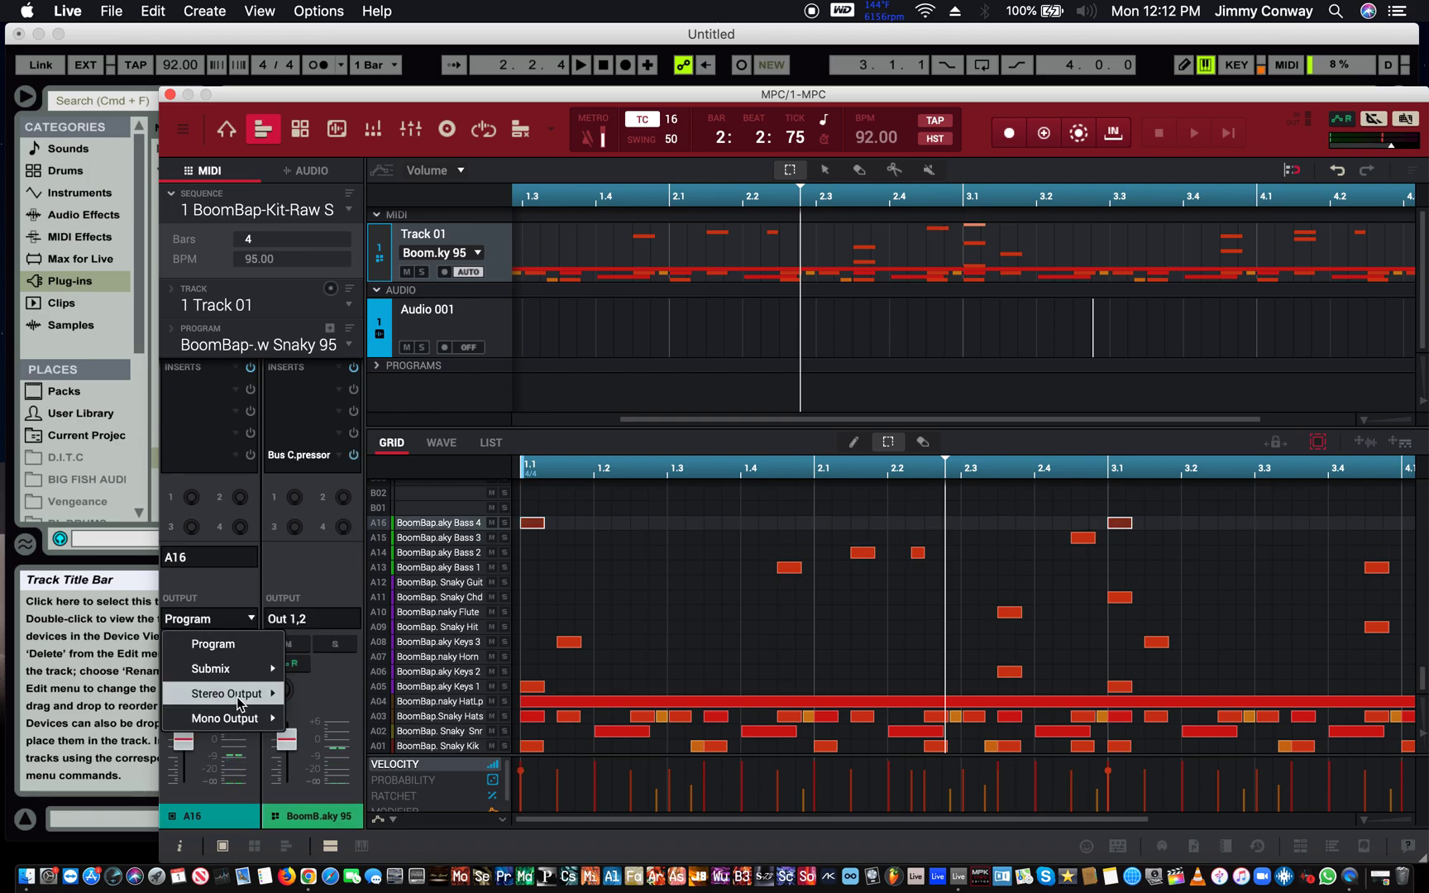
mouse_move(236, 694)
click(338, 643)
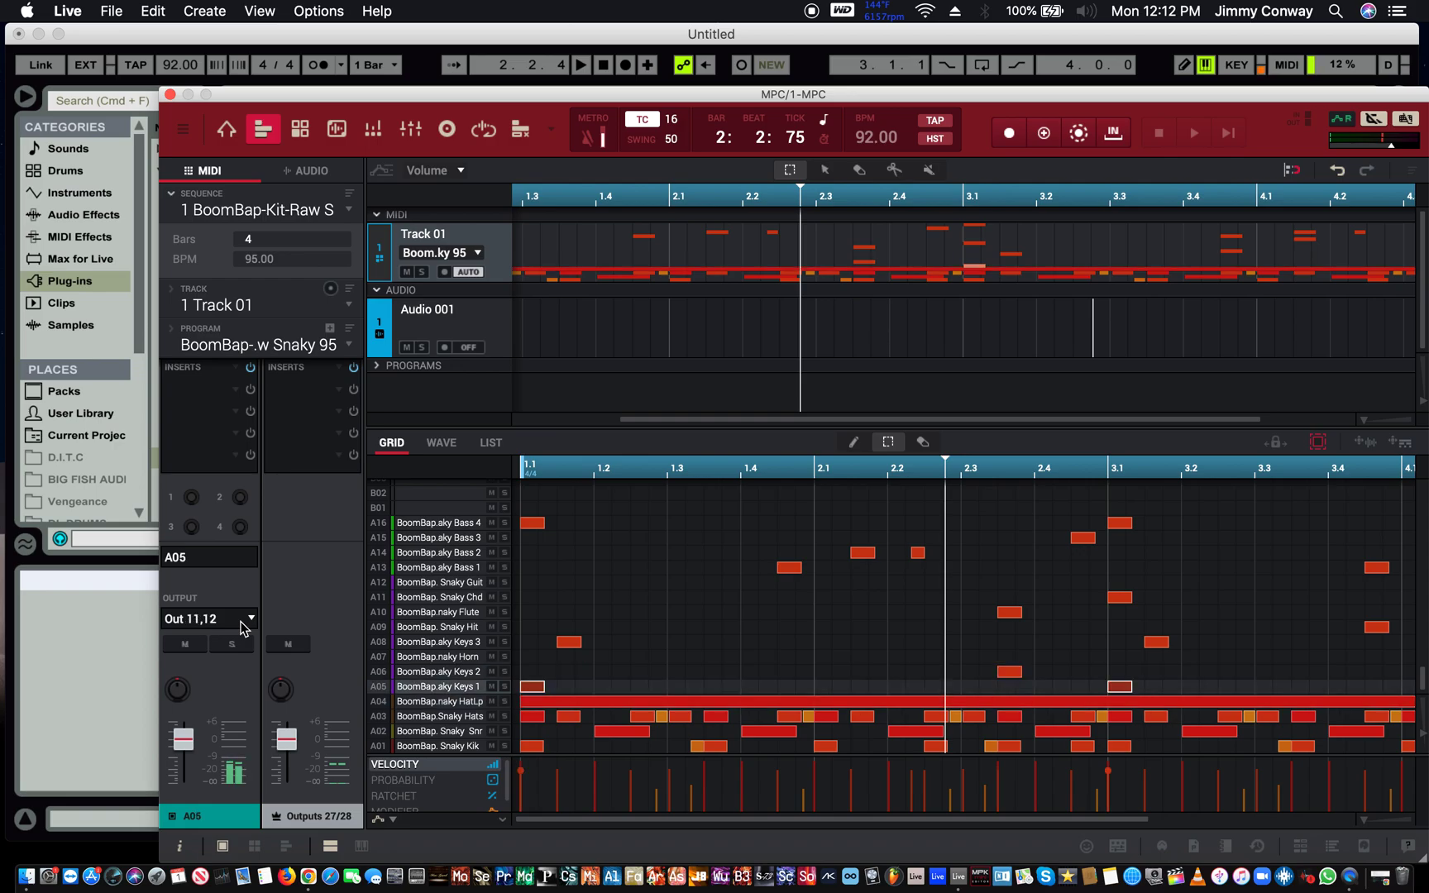
- Close the MPC plugin window and play the set, briefly soloing track 15 to check it
click(167, 96)
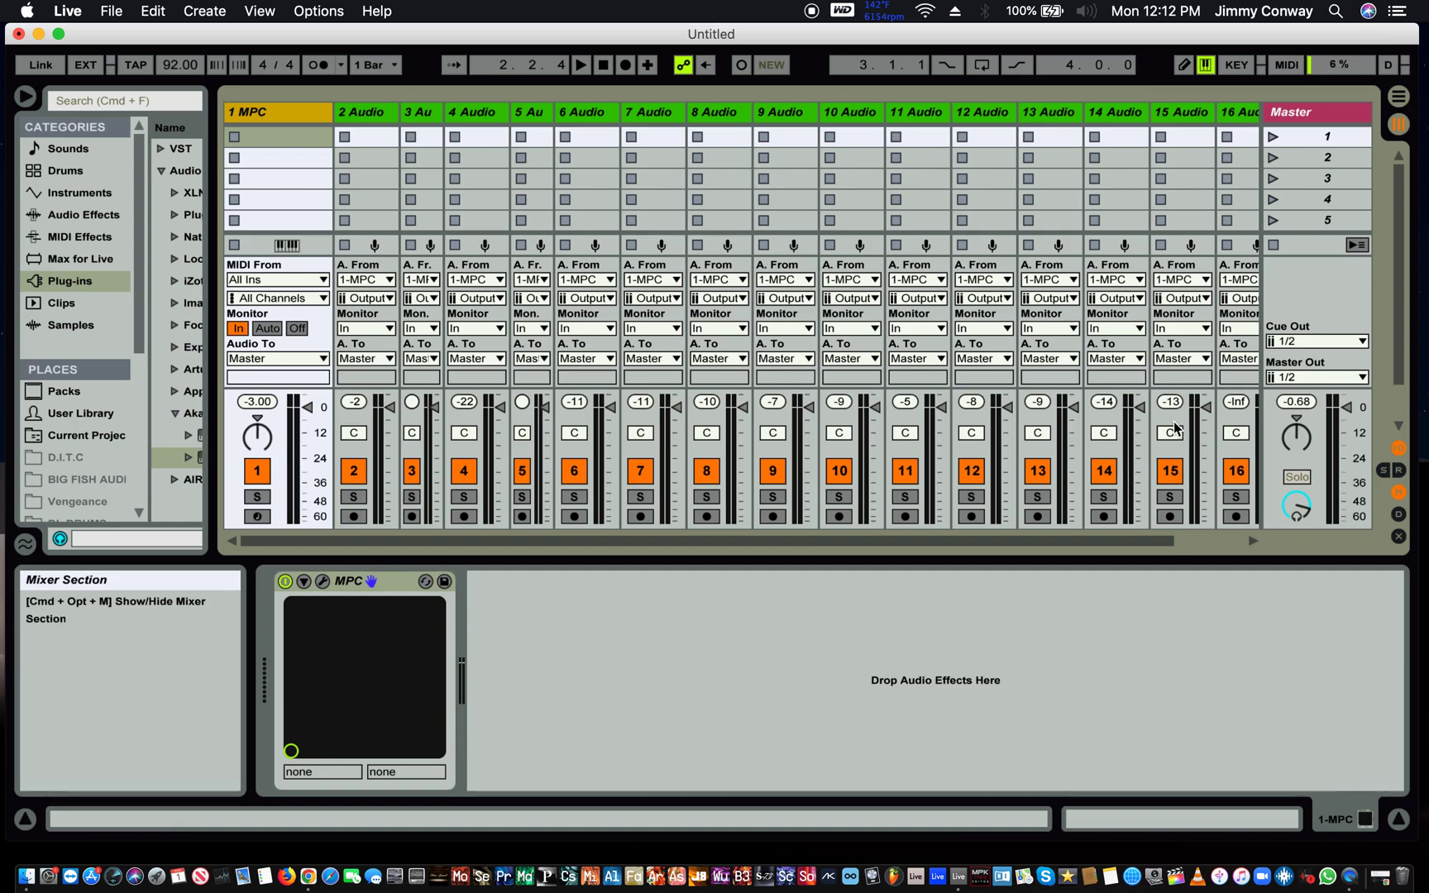
key(space)
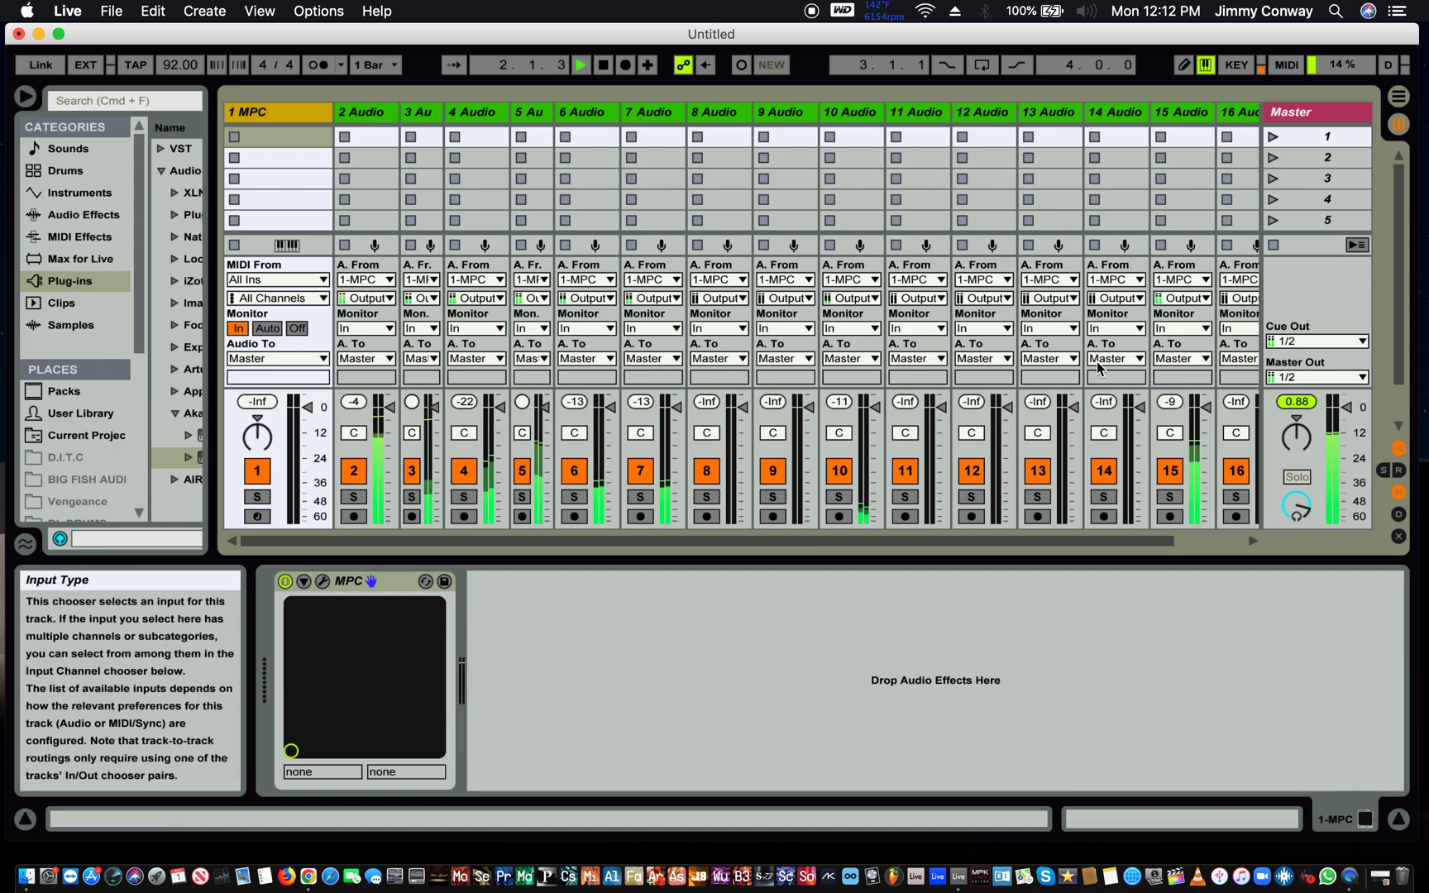
click(1166, 496)
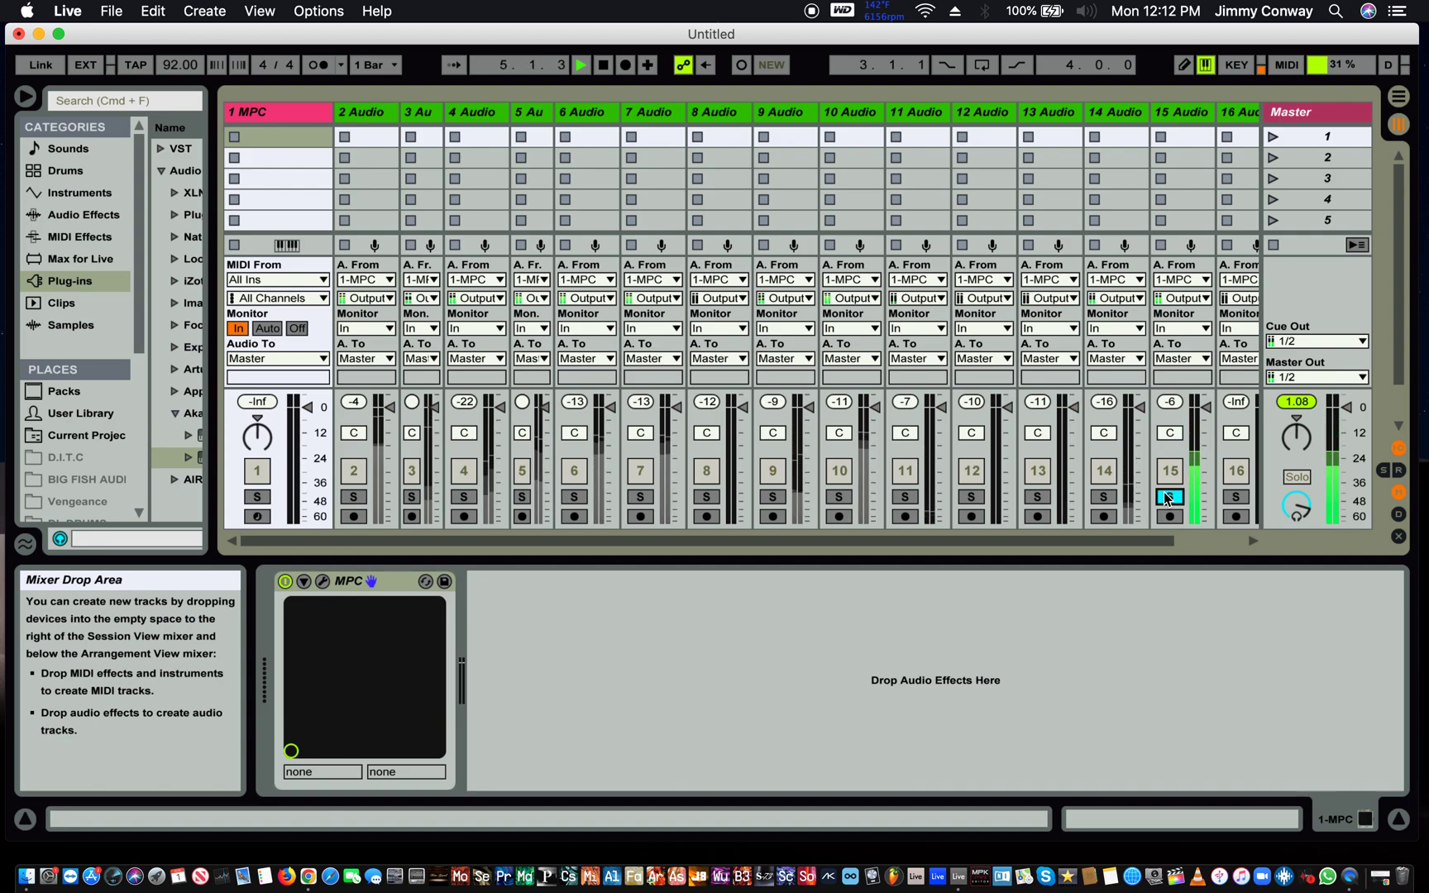
click(1166, 496)
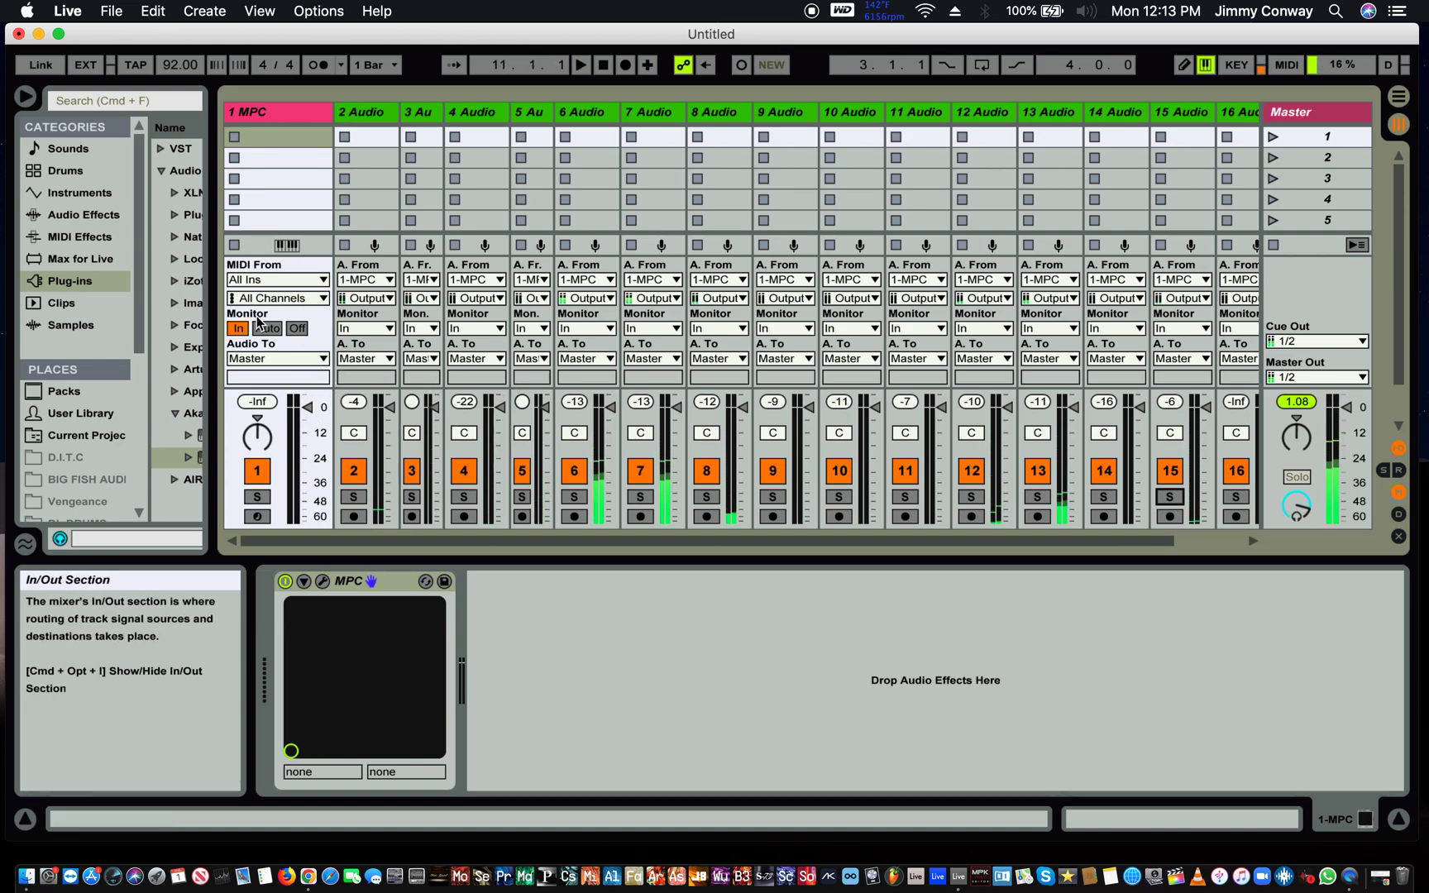
- Set track 1 MPC's monitoring to Off, test playback, and switch to Arrangement View
click(297, 328)
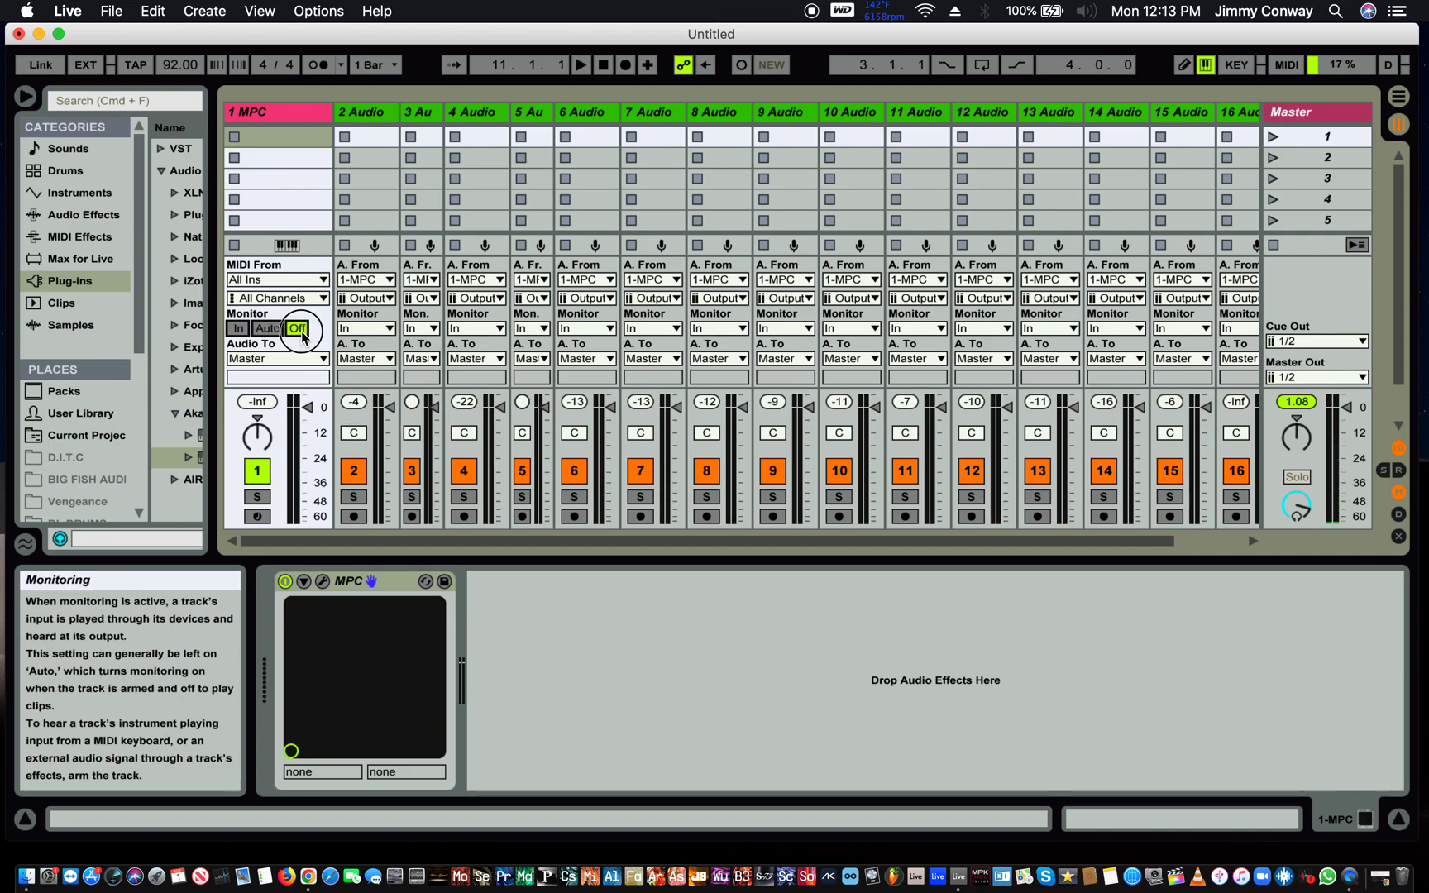
key(space)
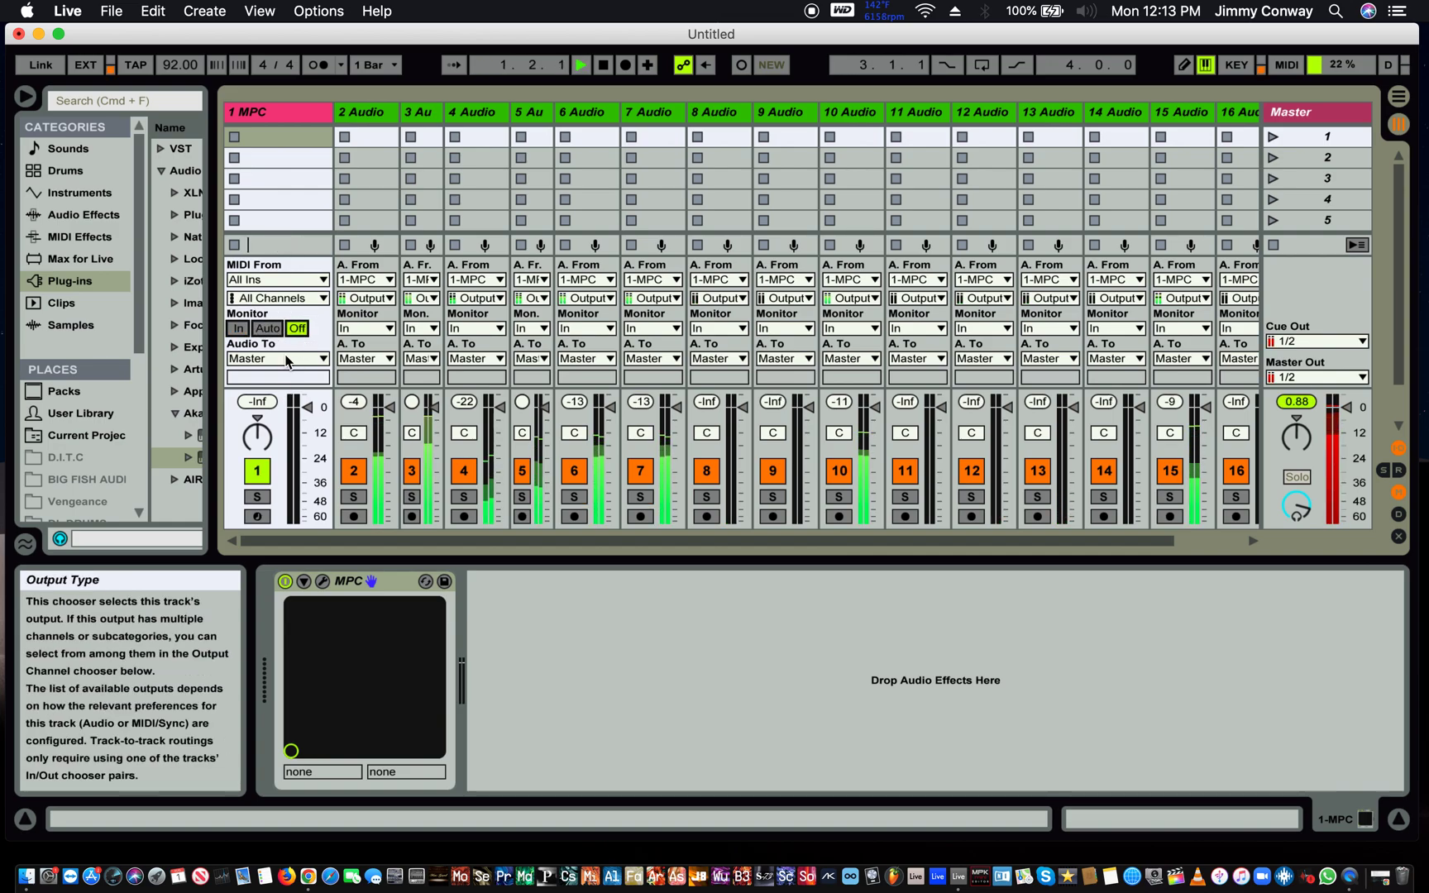
key(space)
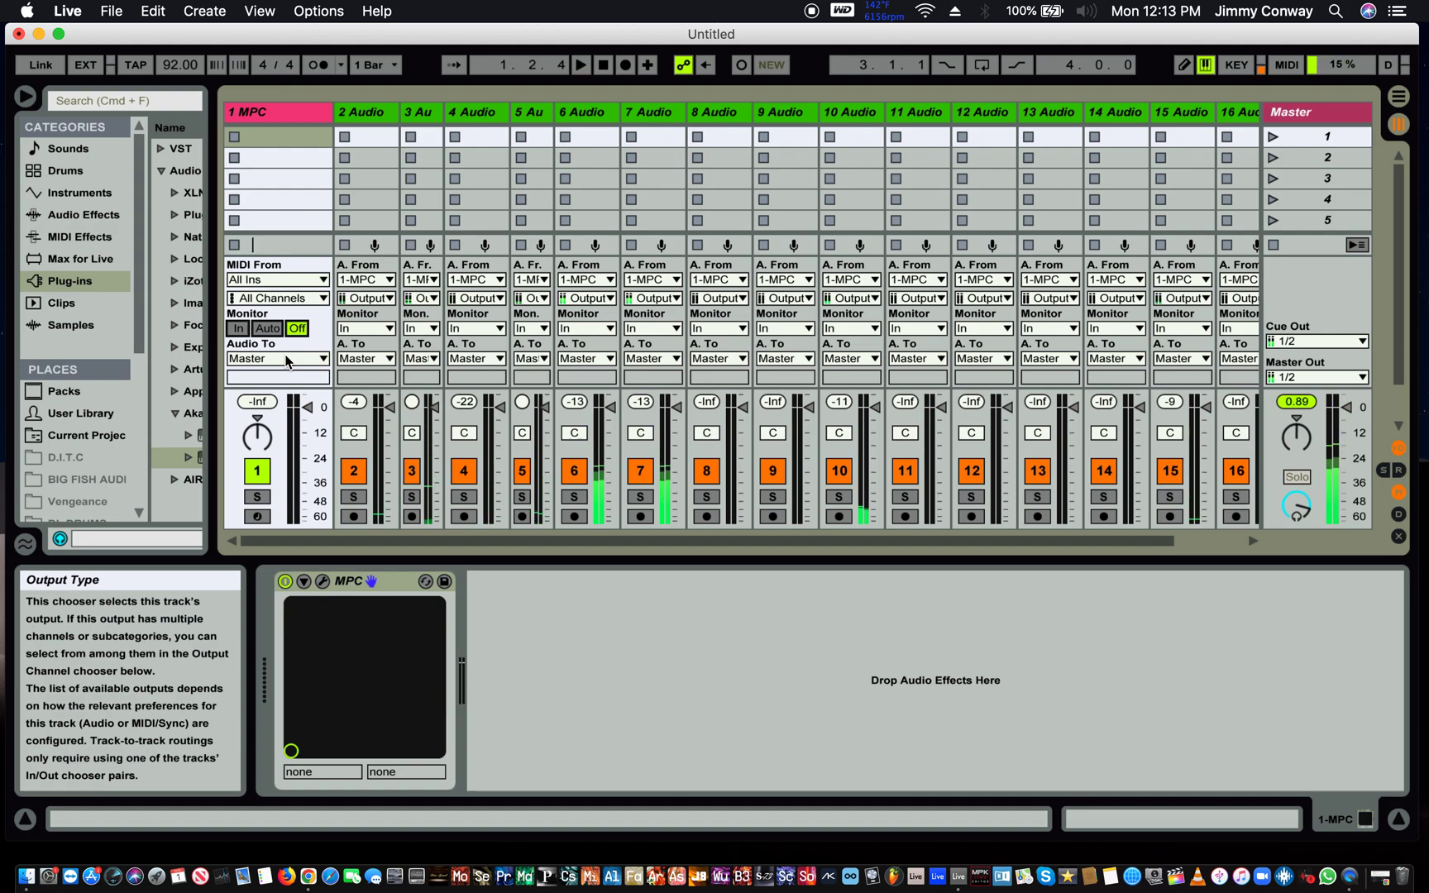
key(Tab)
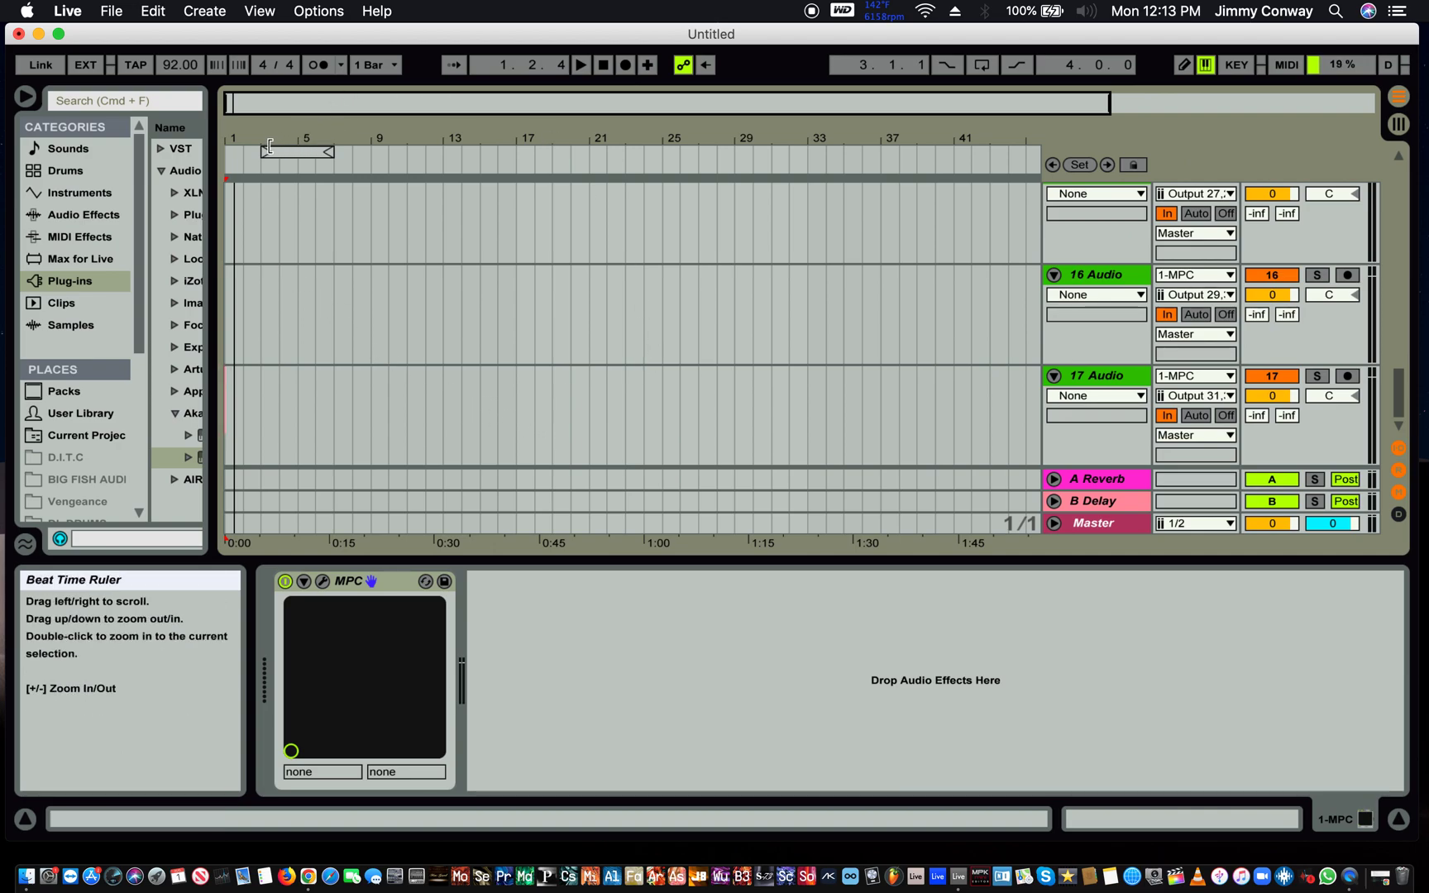
- Set the arrangement loop from bar 1 to bar 61, zoom out to show it, and start arrangement recording
drag(269, 146, 226, 148)
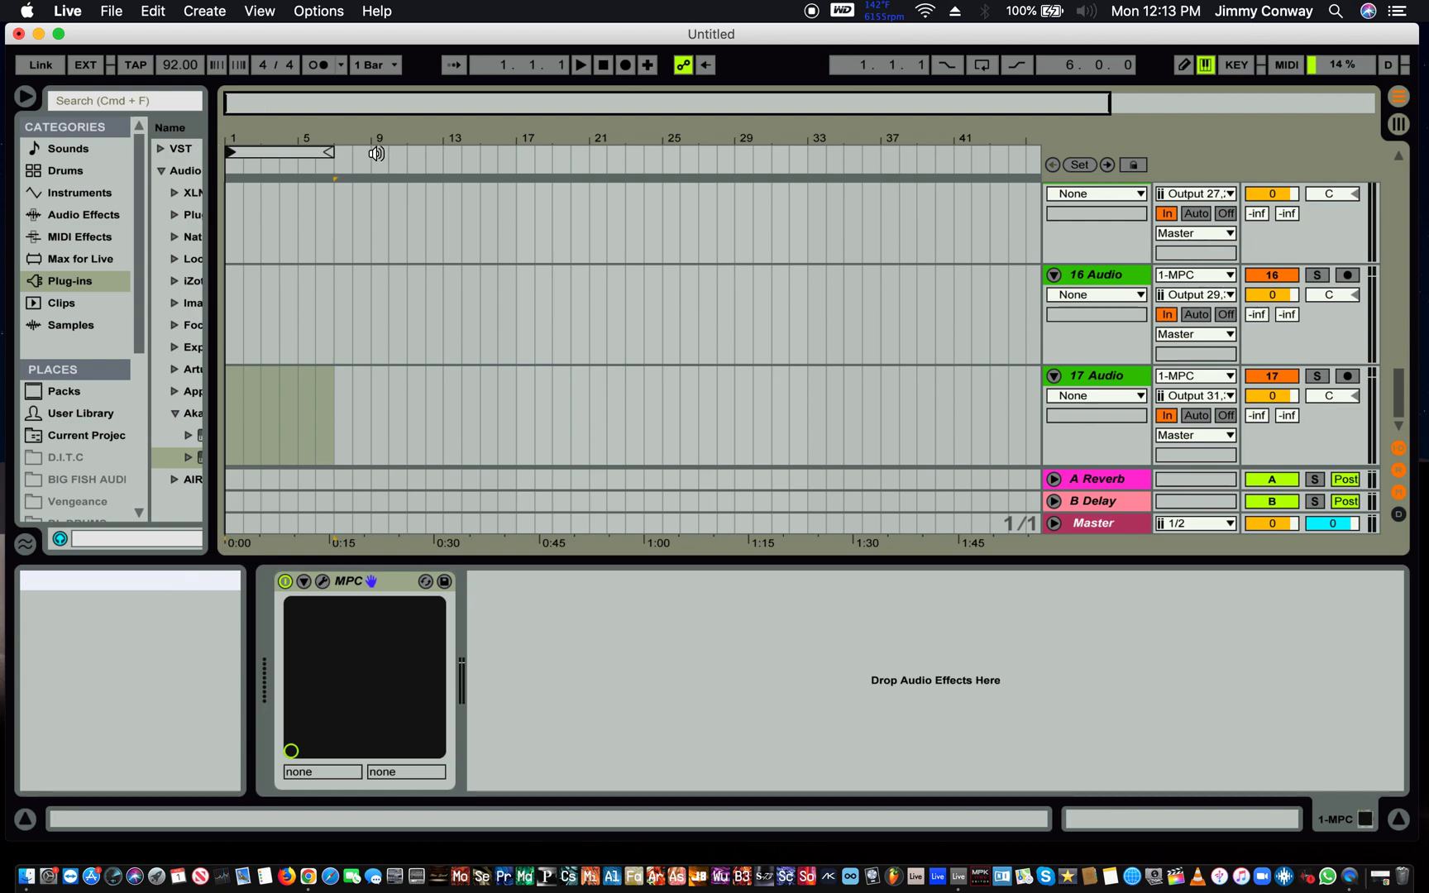
drag(329, 150, 1063, 278)
click(440, 142)
drag(440, 141, 544, 134)
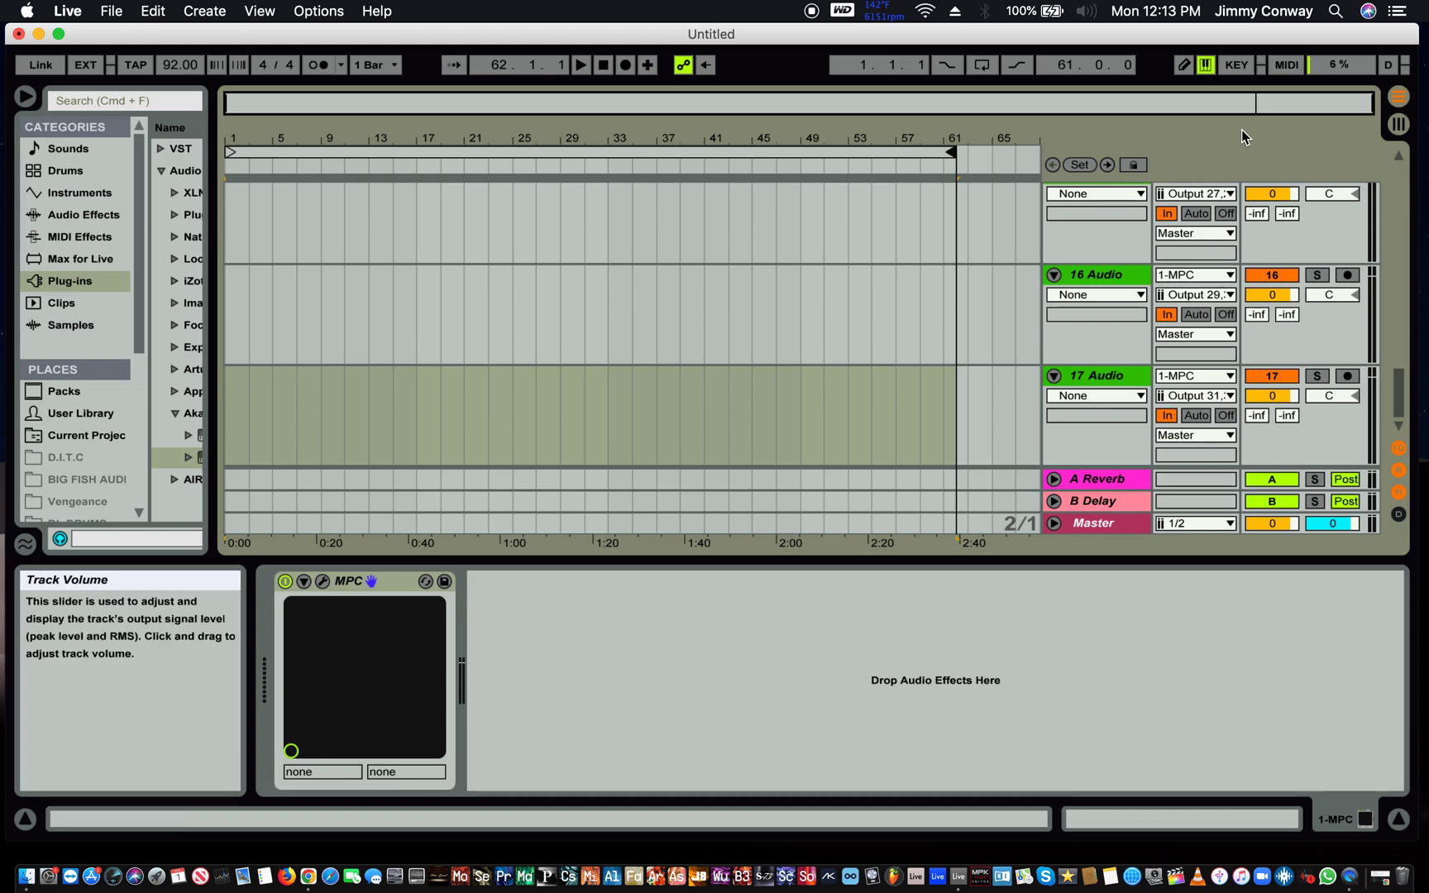
scroll(1209, 213, up, 15)
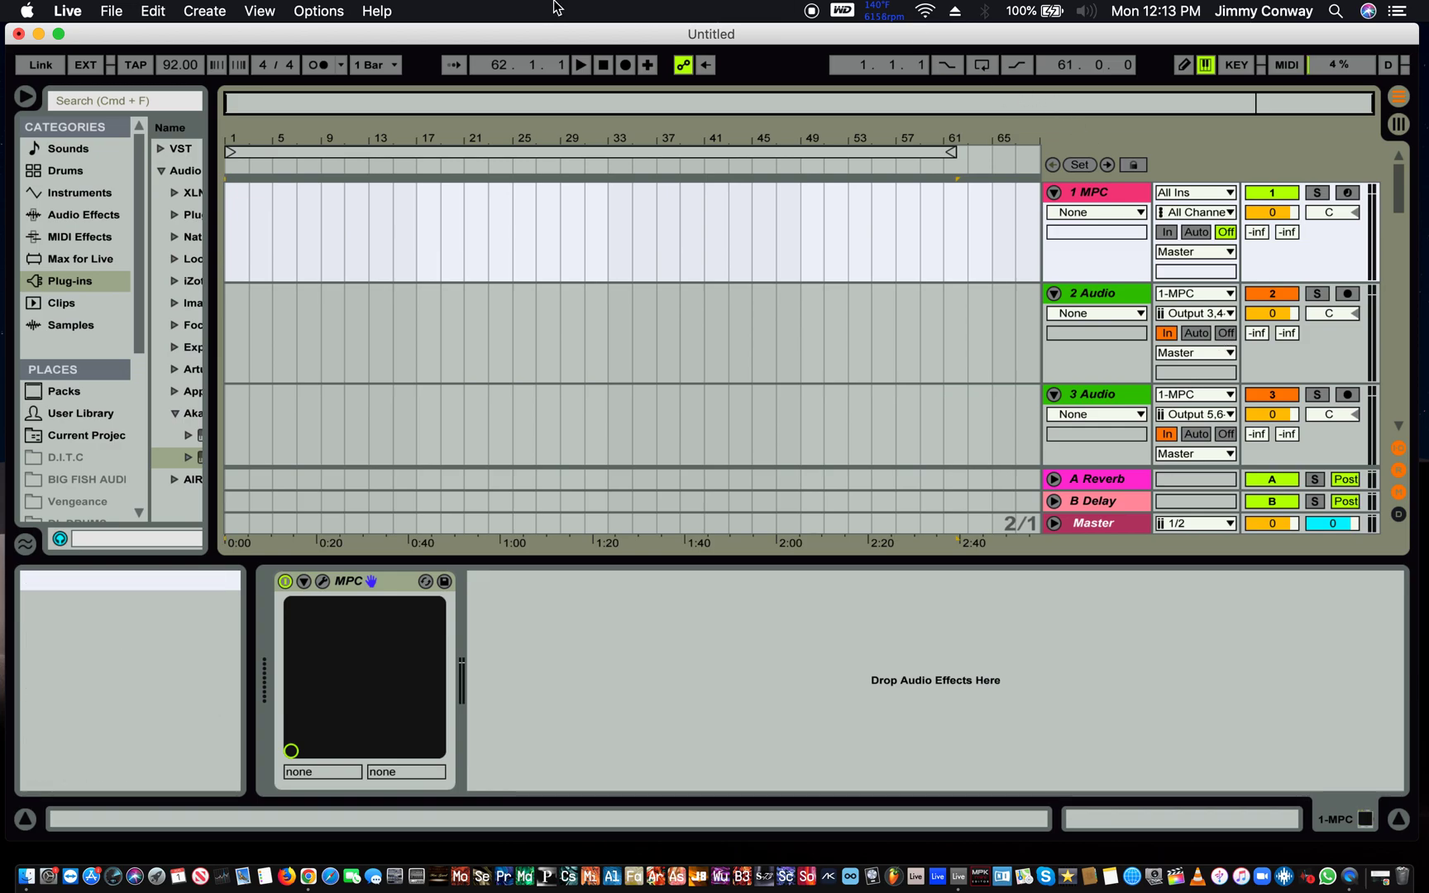
click(626, 66)
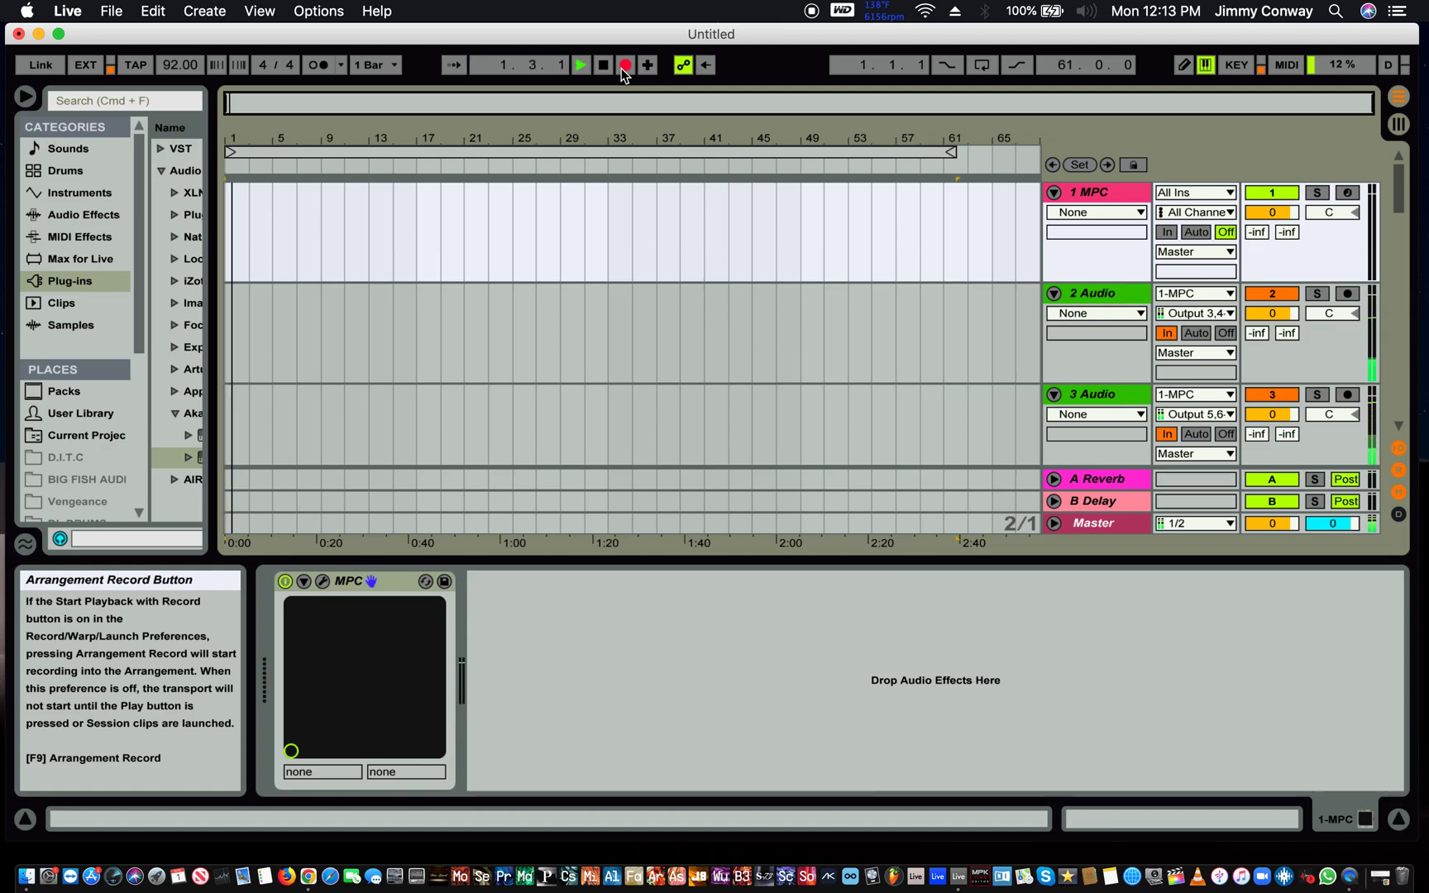
- Stop recording and arm tracks 1 MPC through 7 Audio for recording
click(604, 68)
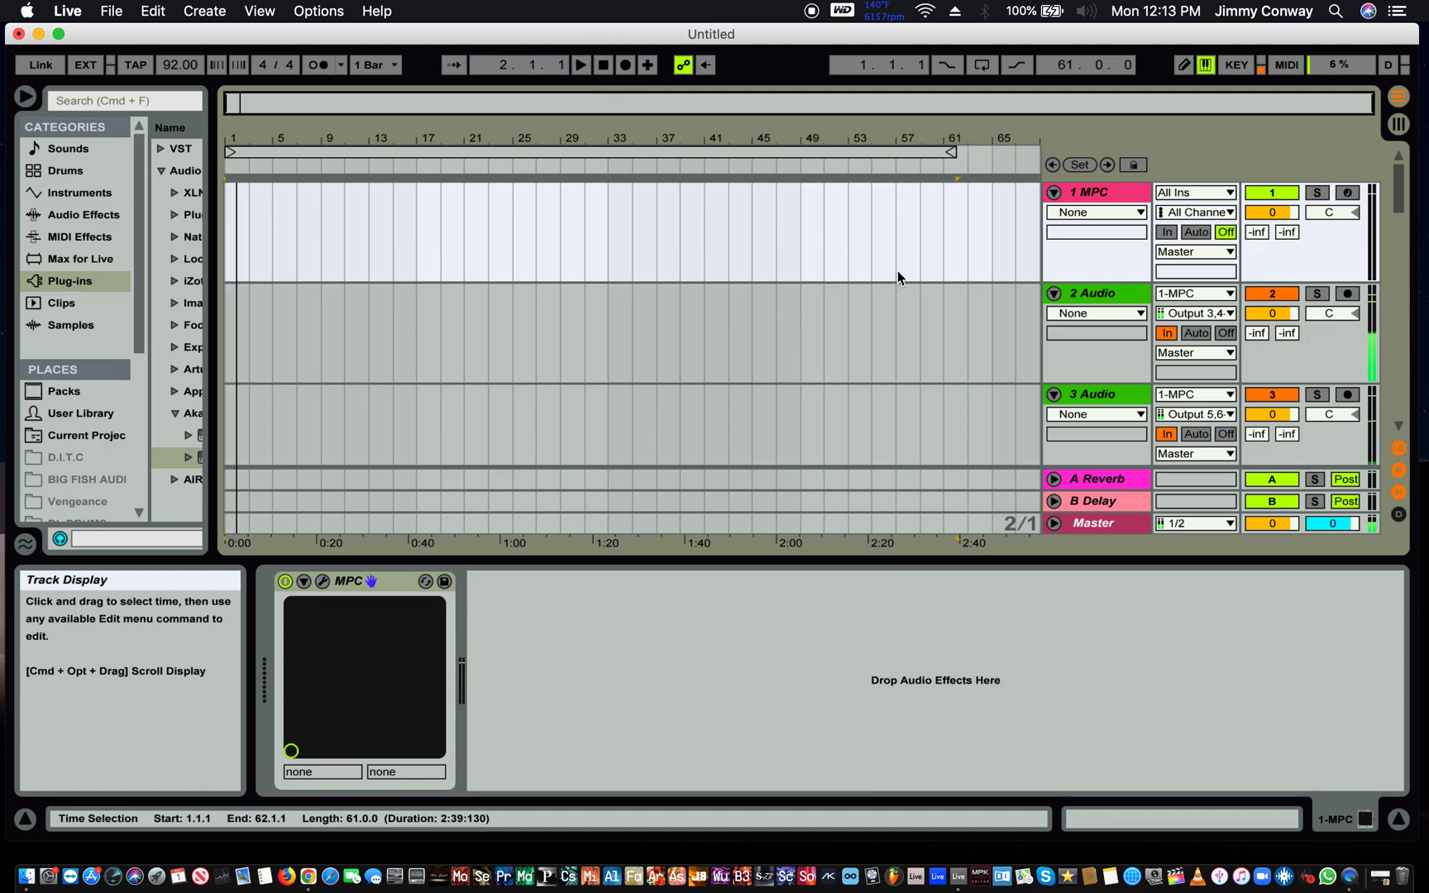
click(1347, 191)
click(1347, 293)
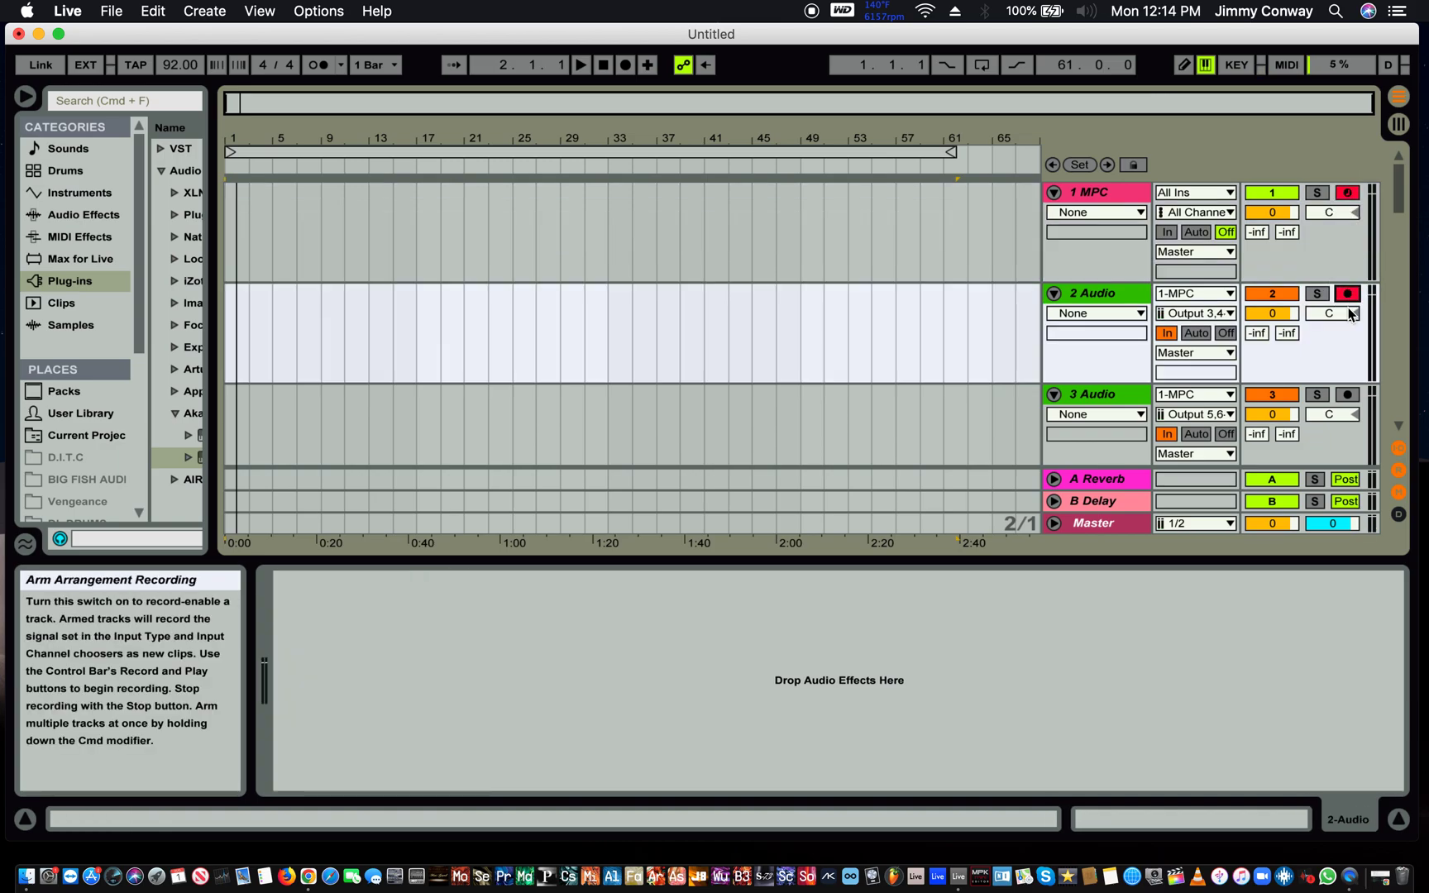
click(1347, 396)
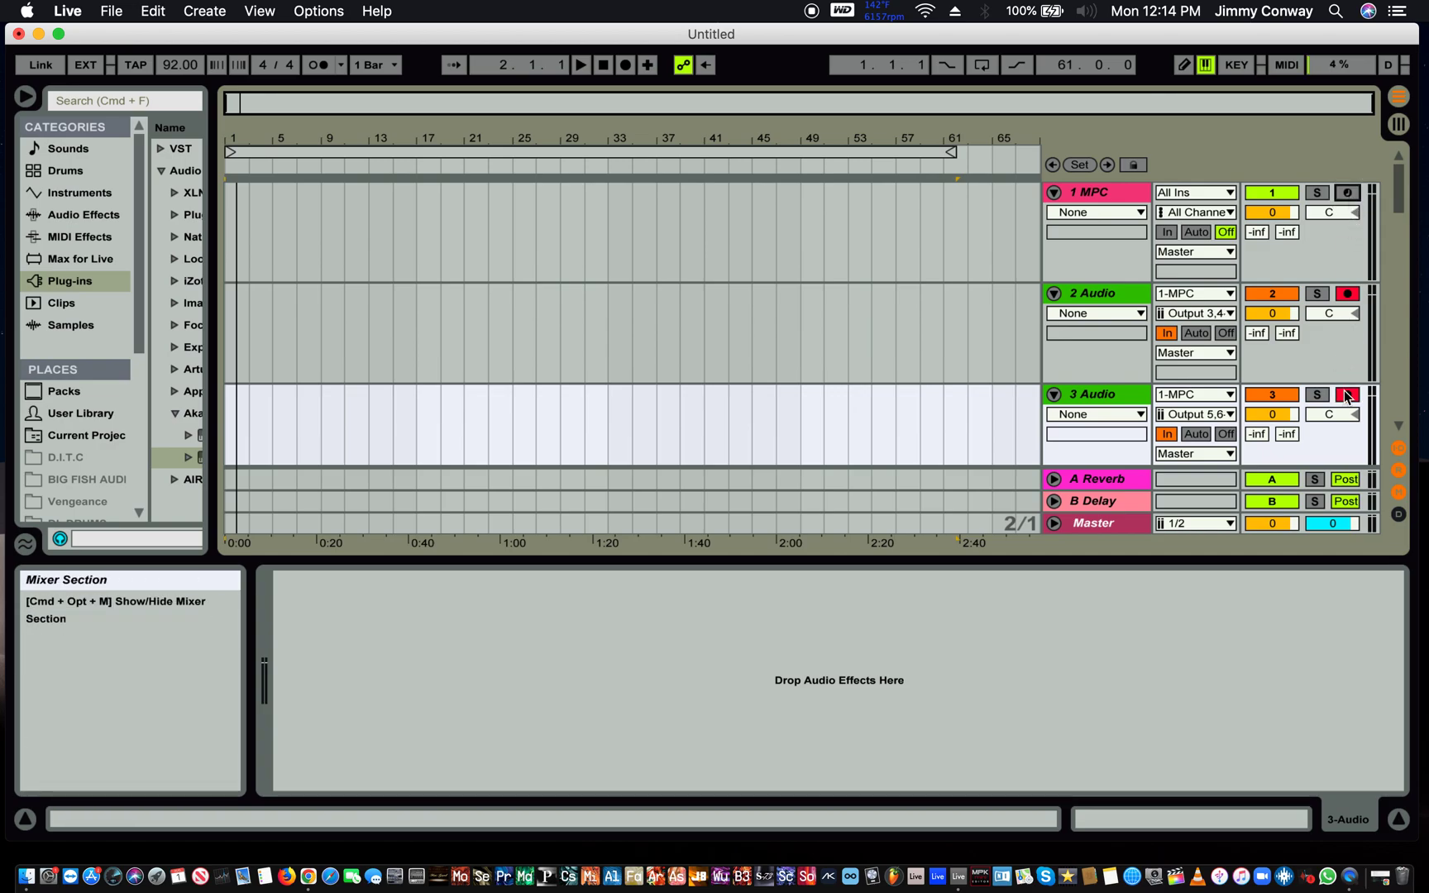
key(super+t)
click(1344, 424)
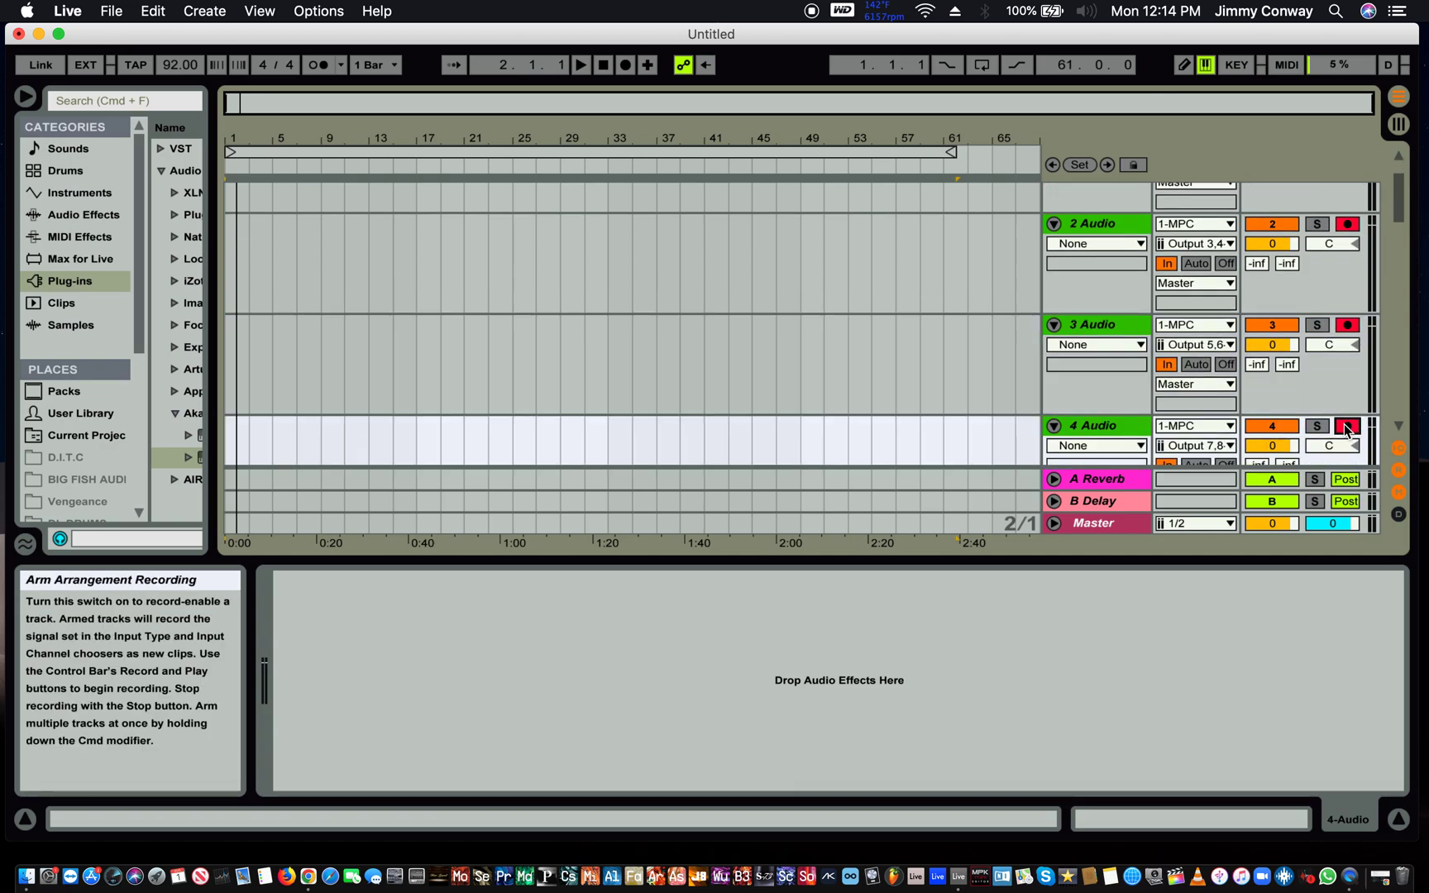
key(super+t)
click(1347, 414)
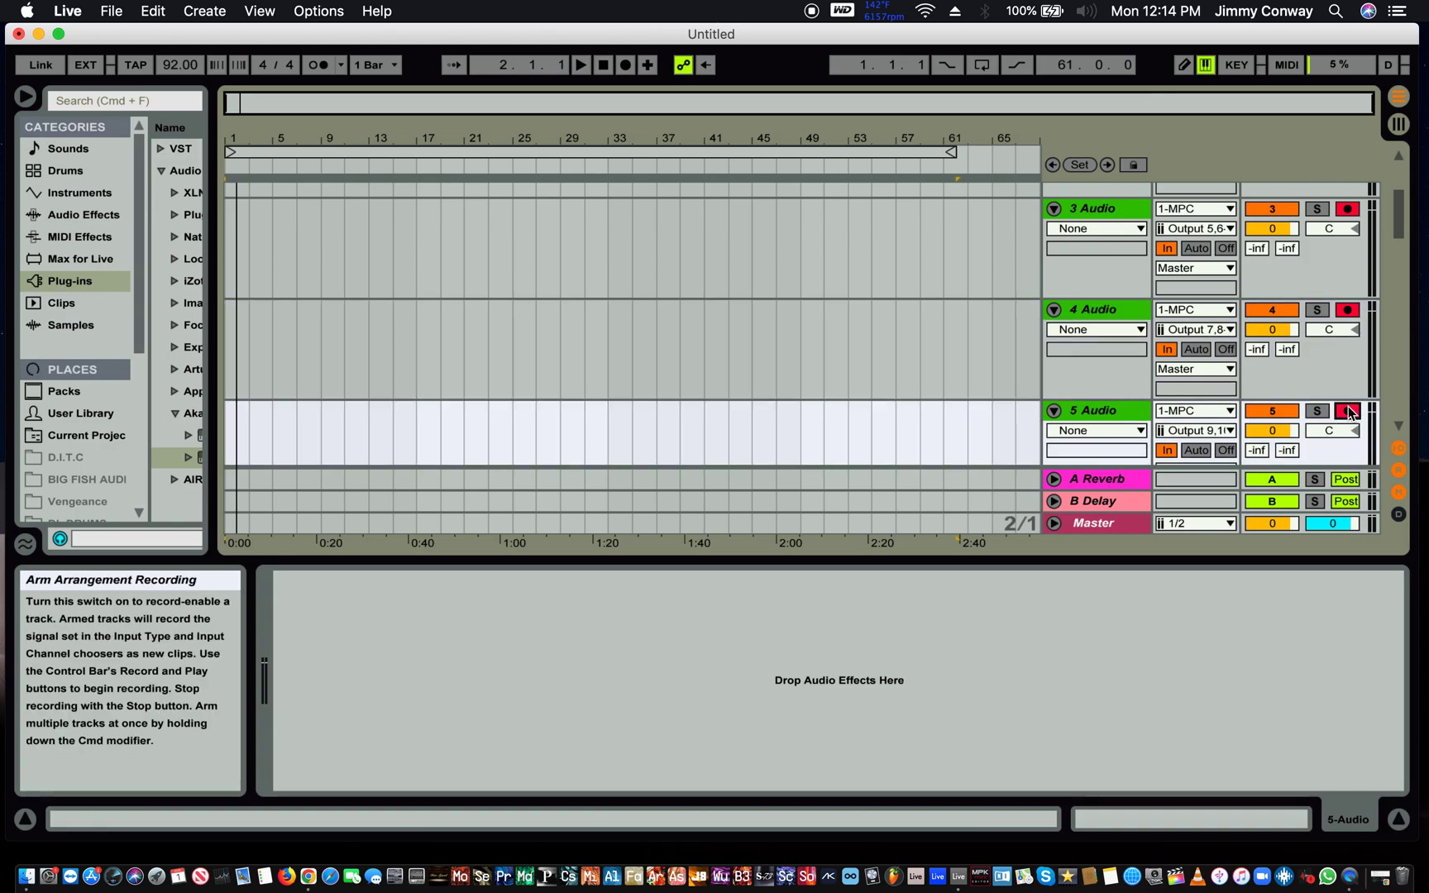
key(super+t)
click(1347, 401)
key(super+t)
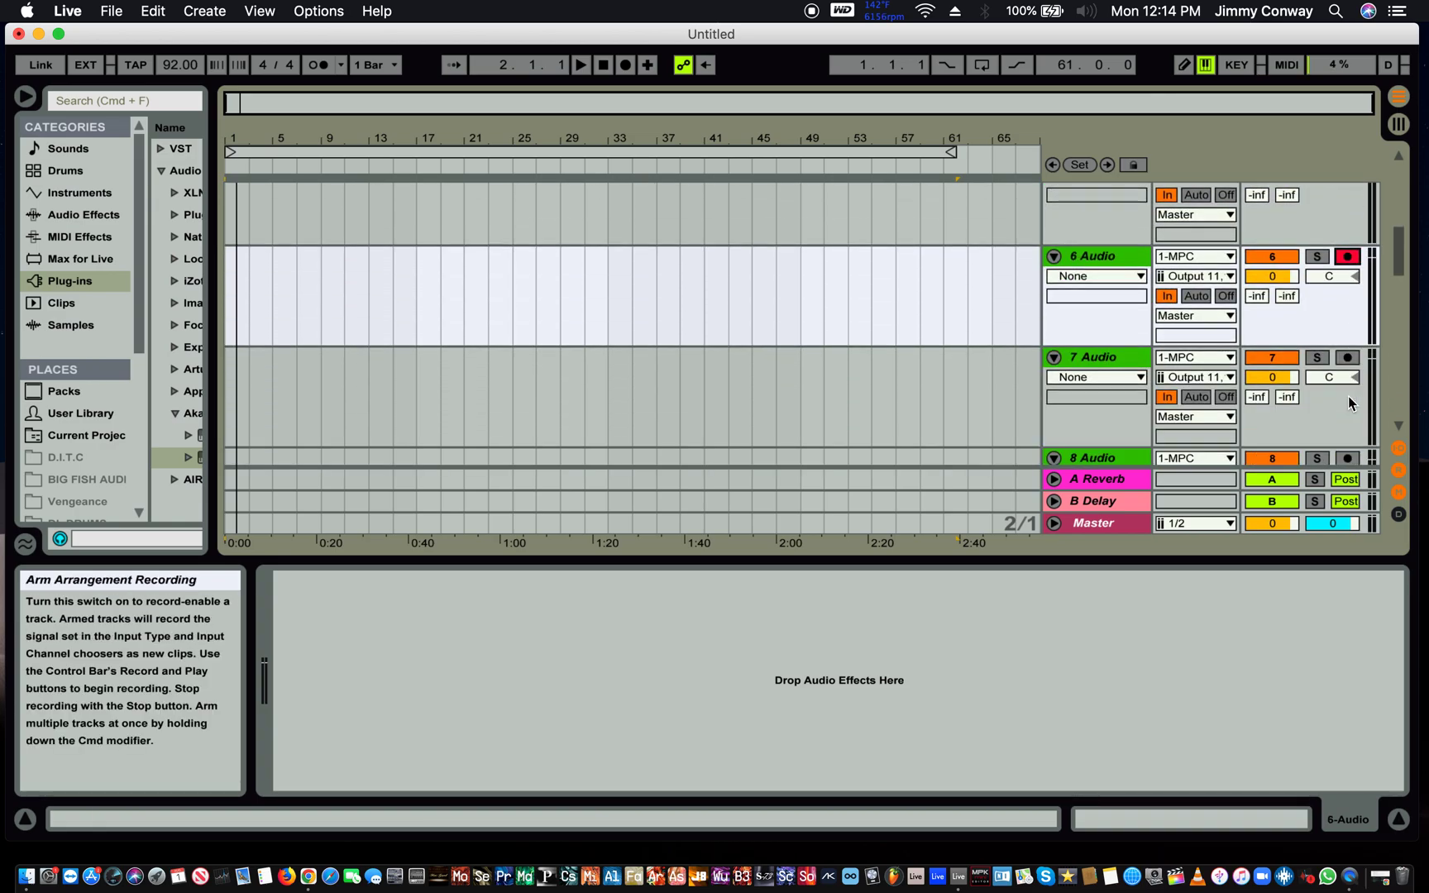
click(1347, 458)
- Arm tracks 8, 9, 10 and 11 Audio for recording
key(super+t)
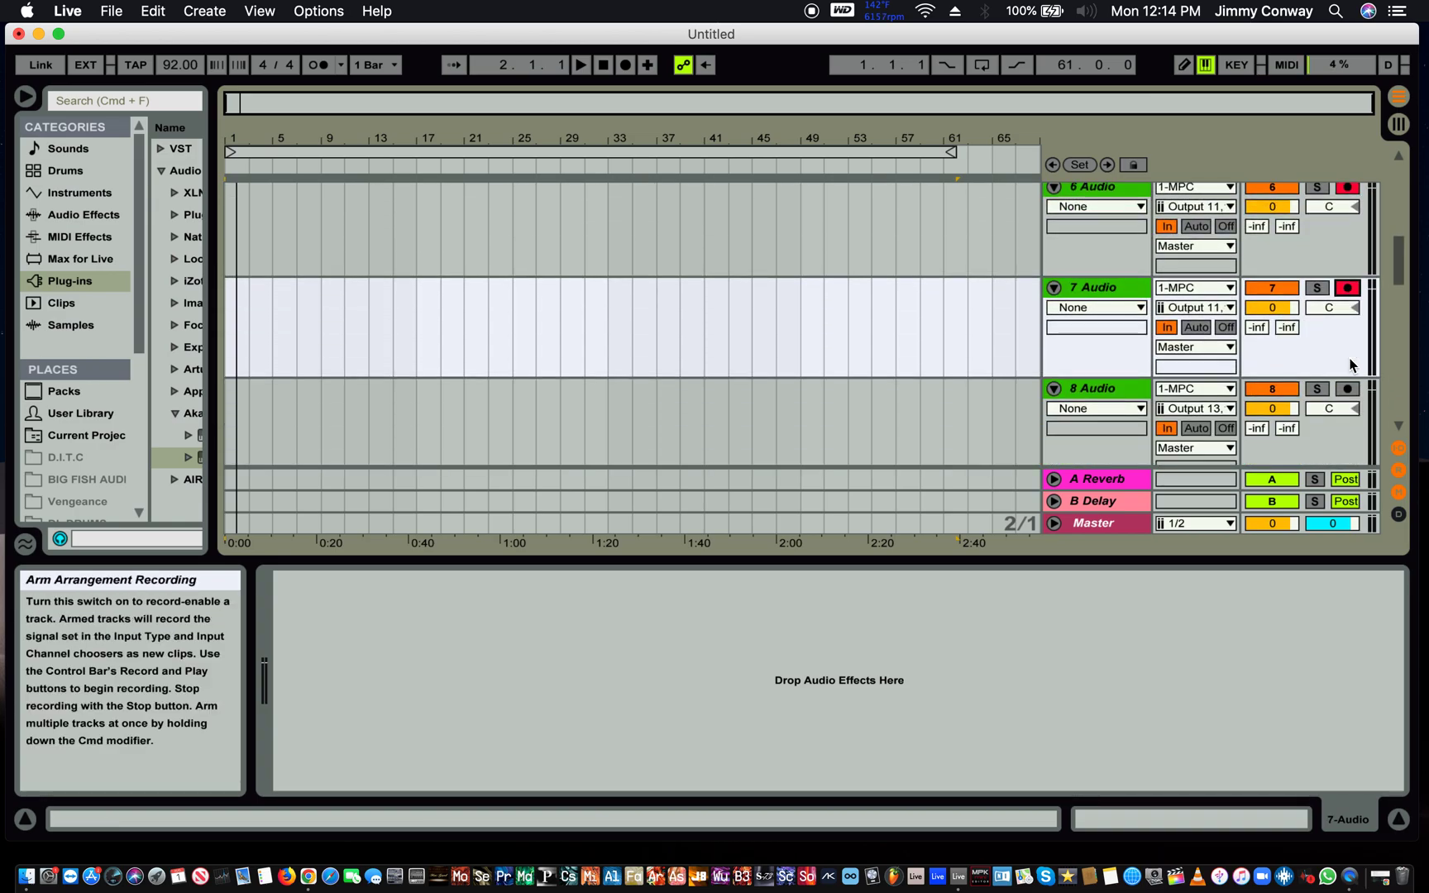
click(1349, 387)
key(super+t)
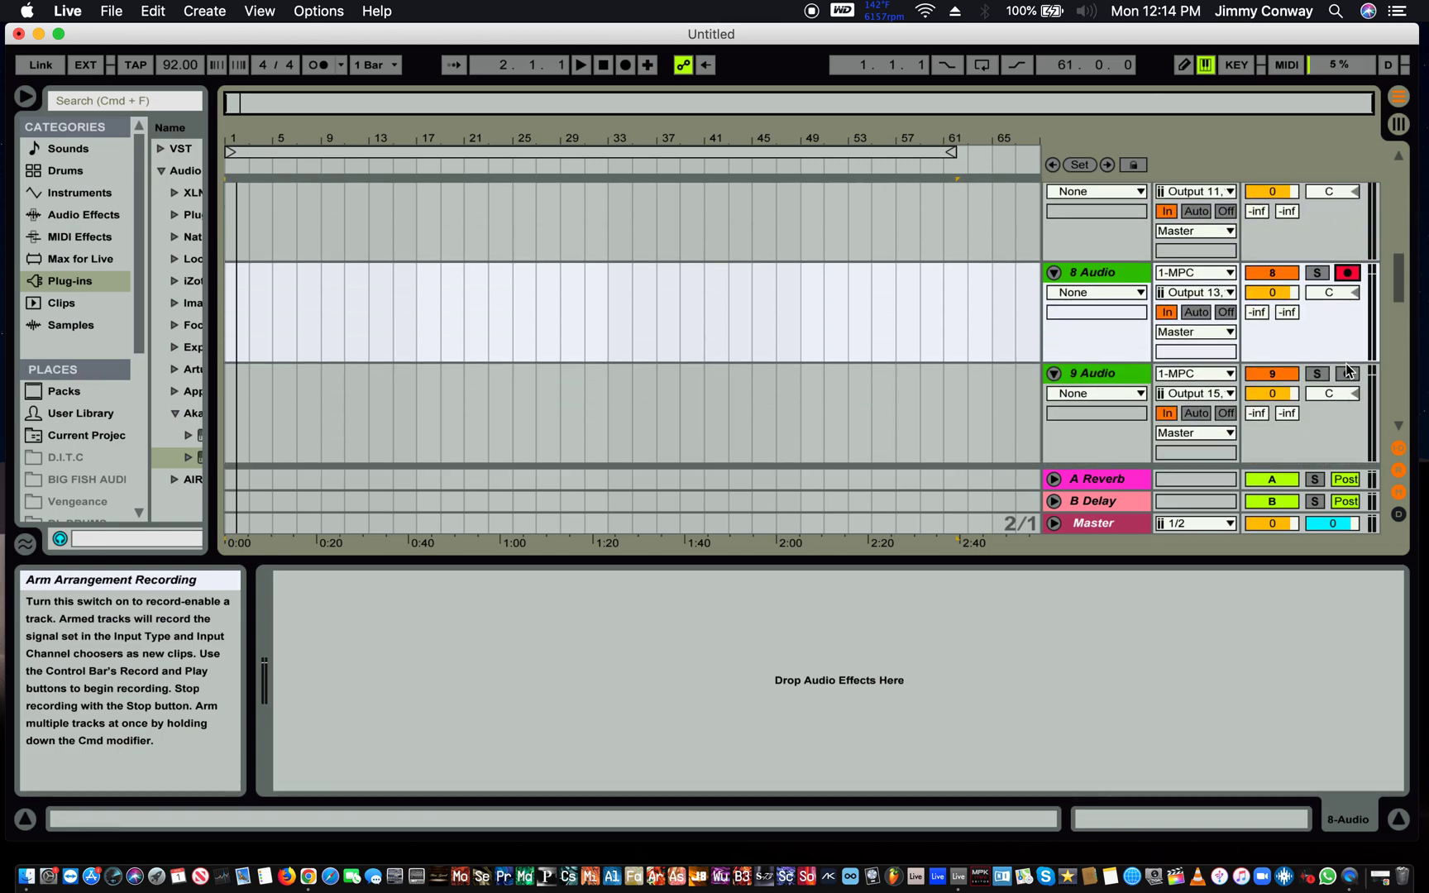
click(1346, 373)
key(super+t)
key(super+t)
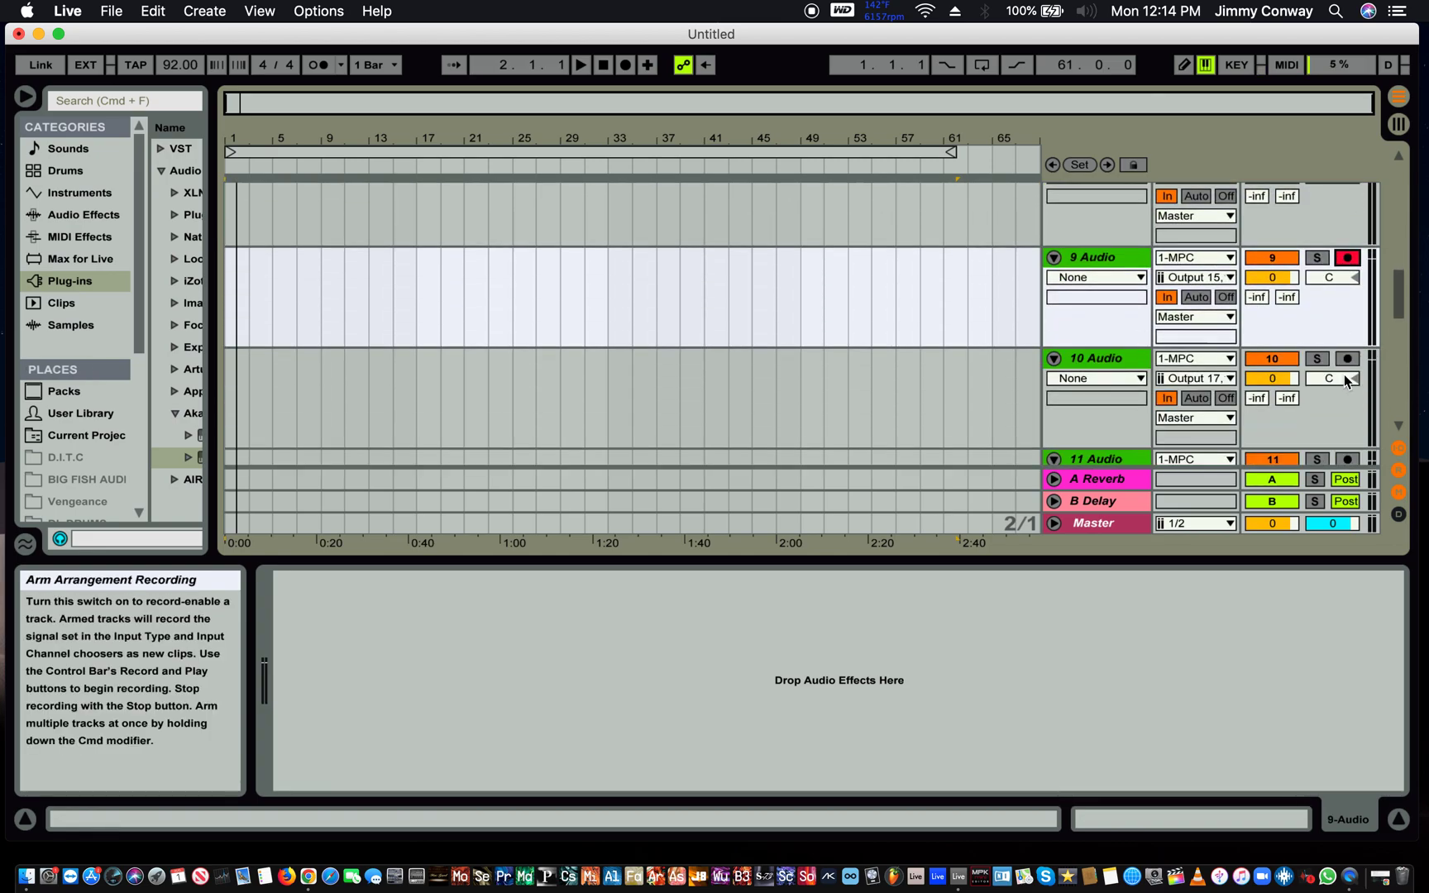
click(1347, 358)
key(super+t)
click(1347, 366)
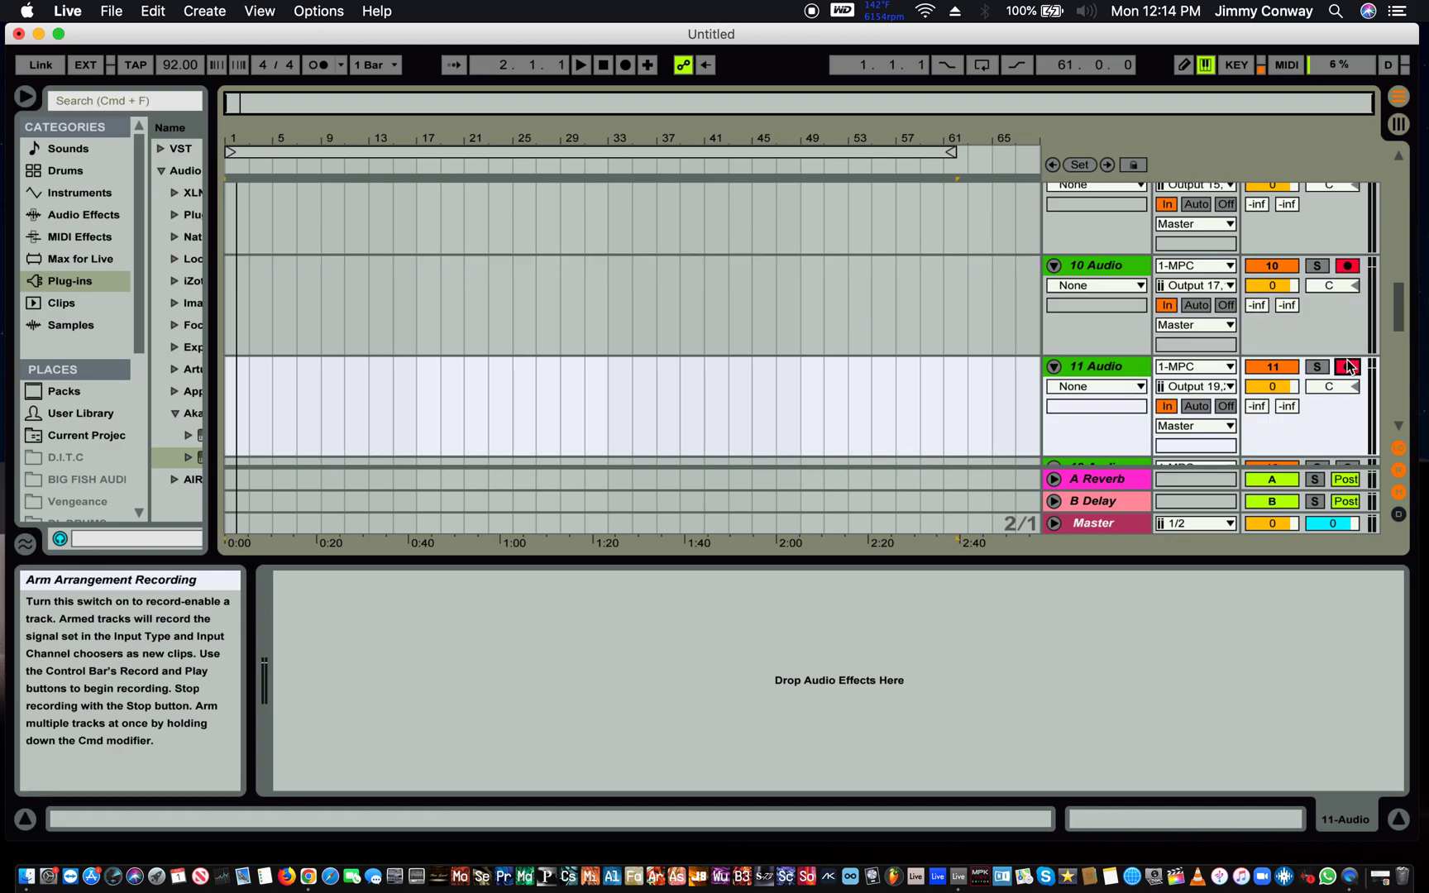
- Arm tracks 12 Audio through 17 Audio for recording
scroll(1346, 366, down, 3)
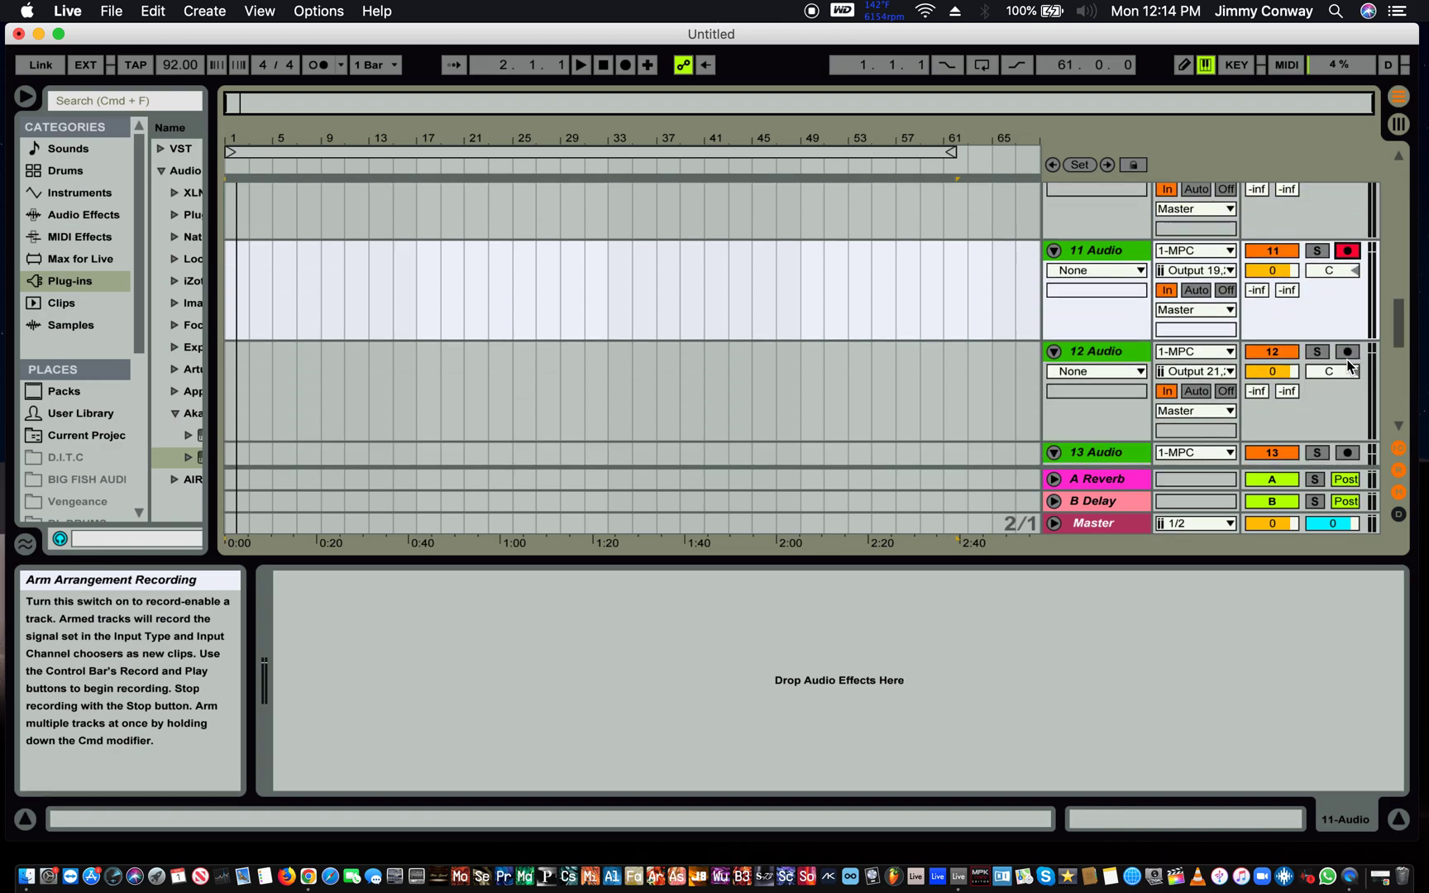
click(1346, 352)
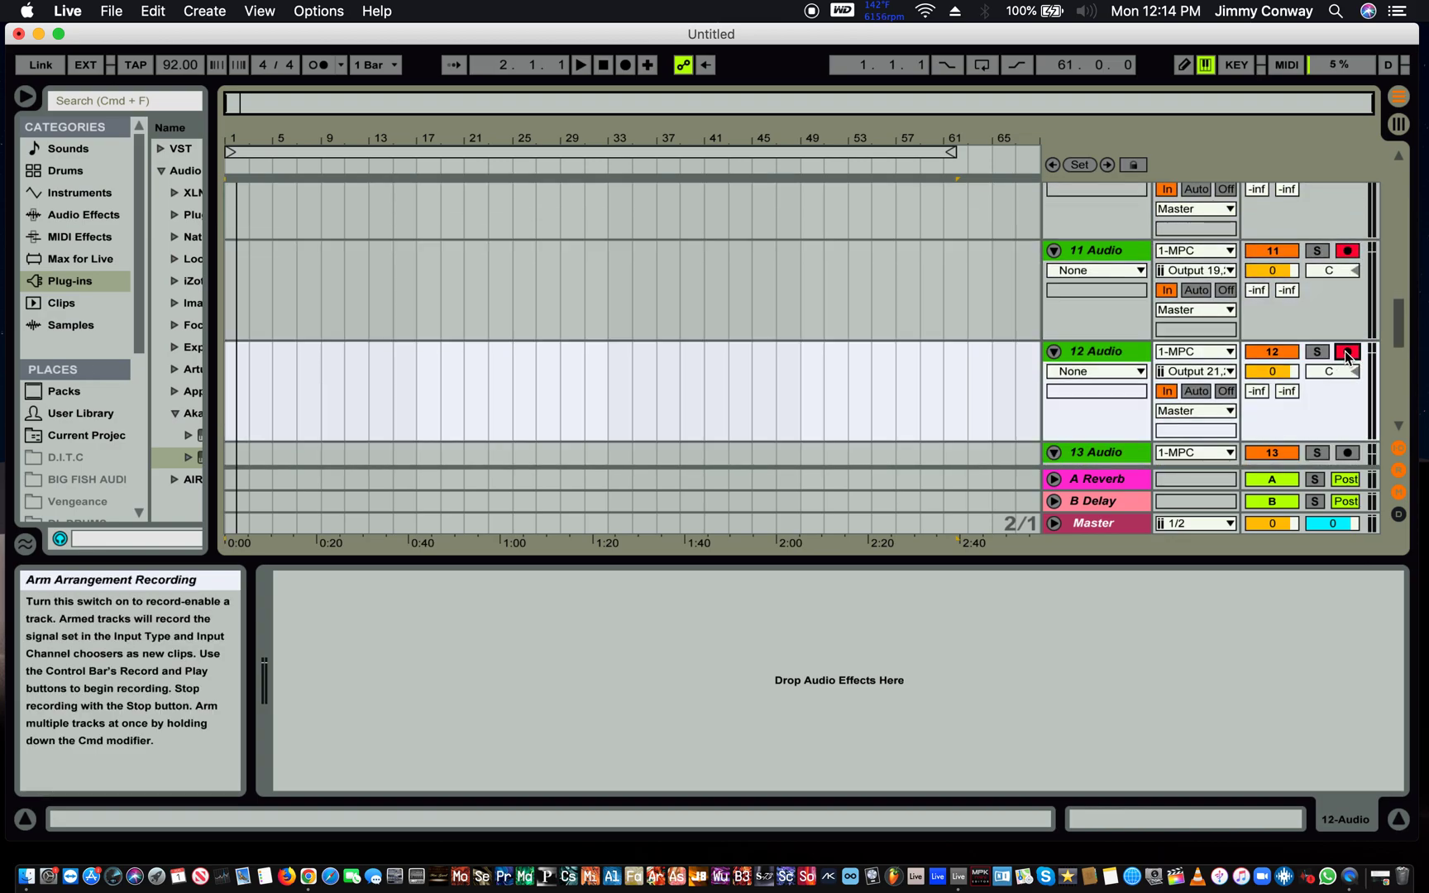
click(1347, 453)
key(super+t)
click(1346, 417)
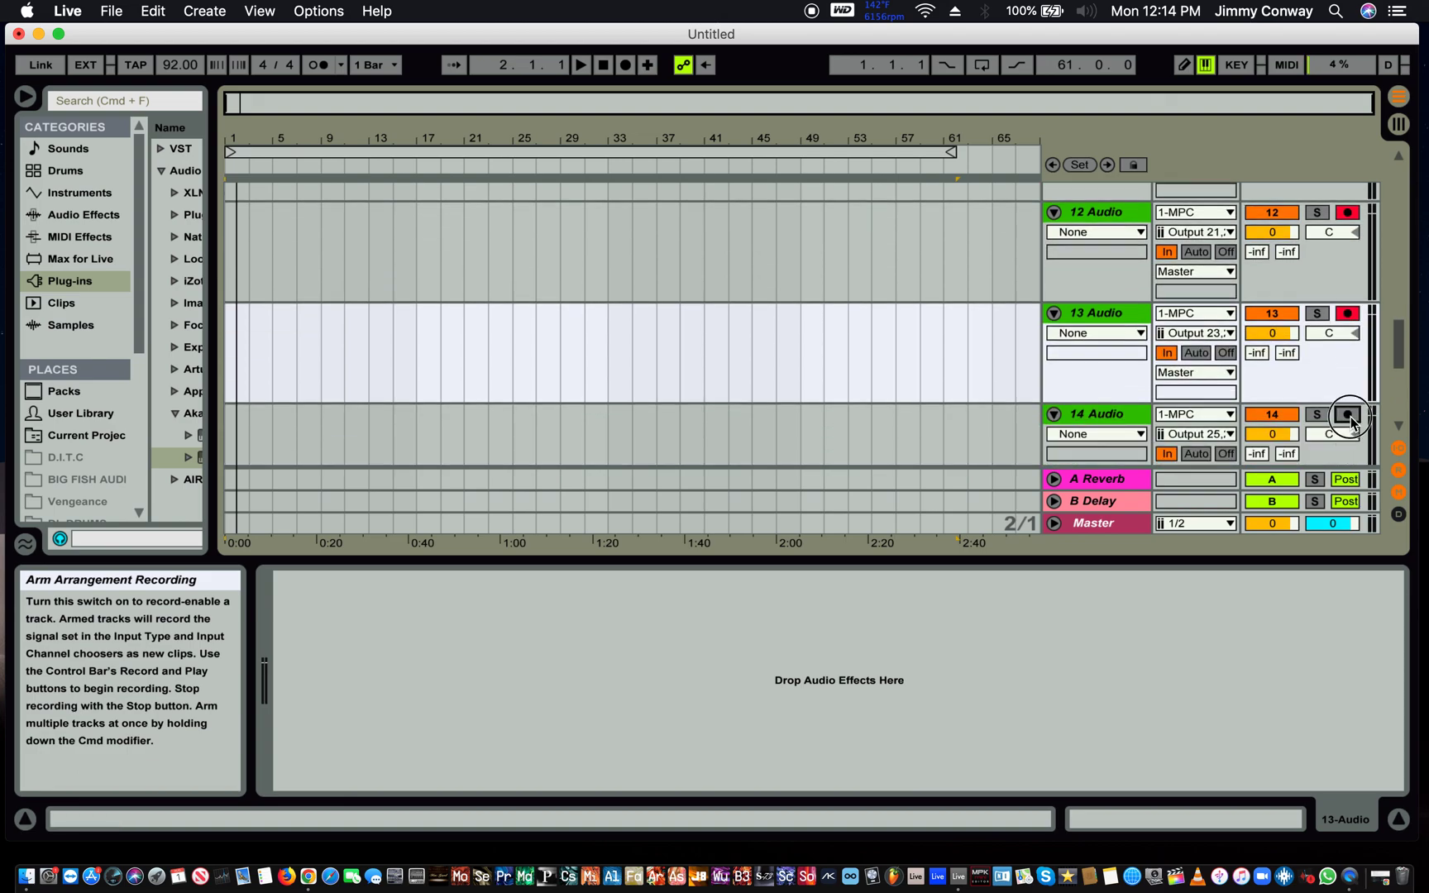
scroll(1353, 422, down, 3)
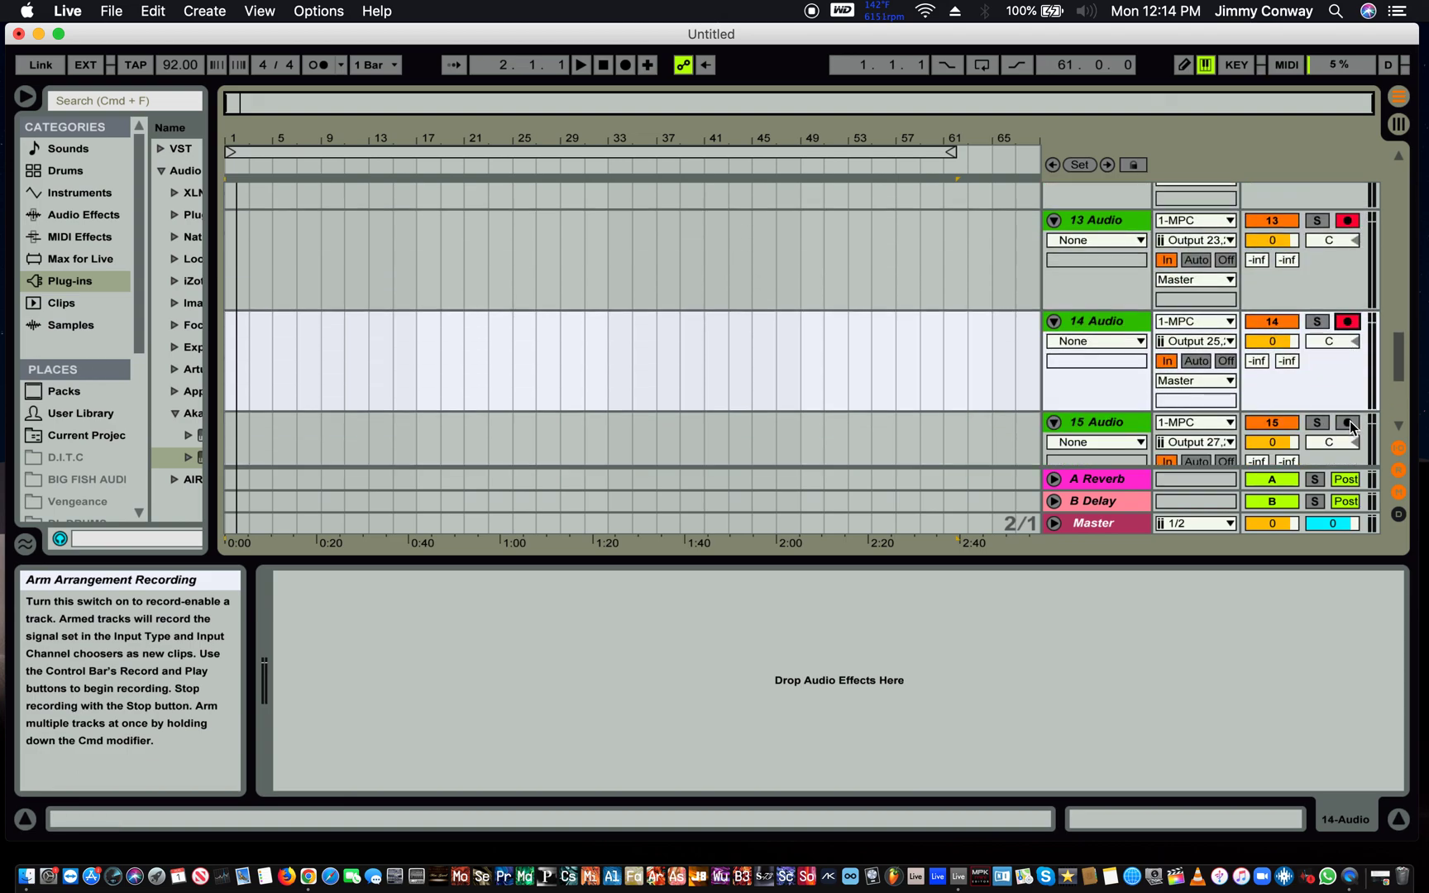
click(1349, 424)
key(super+t)
scroll(1349, 424, down, 2)
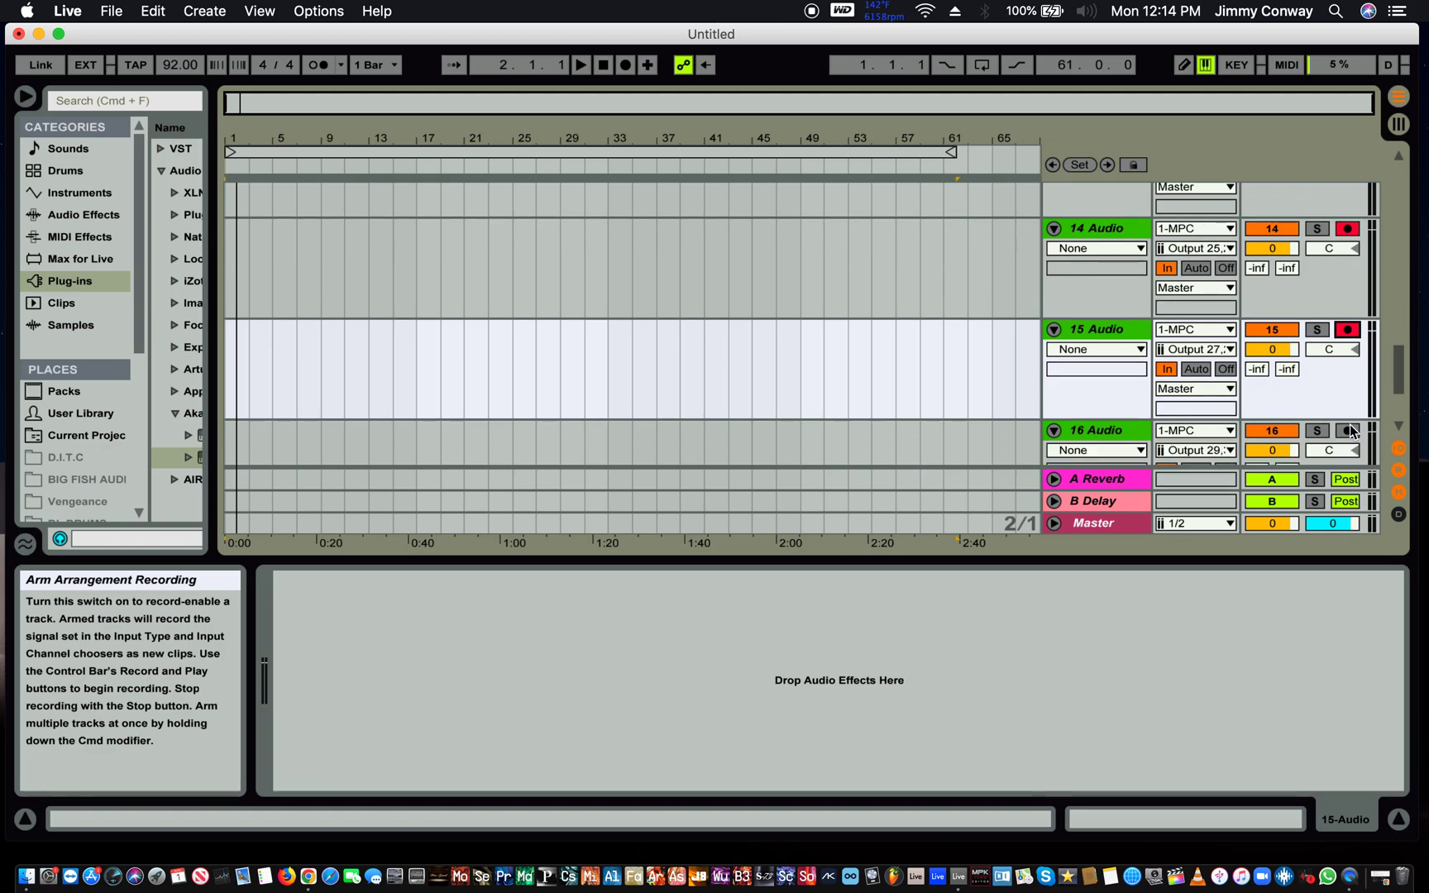
click(1350, 424)
key(super+t)
scroll(1349, 424, down, 2)
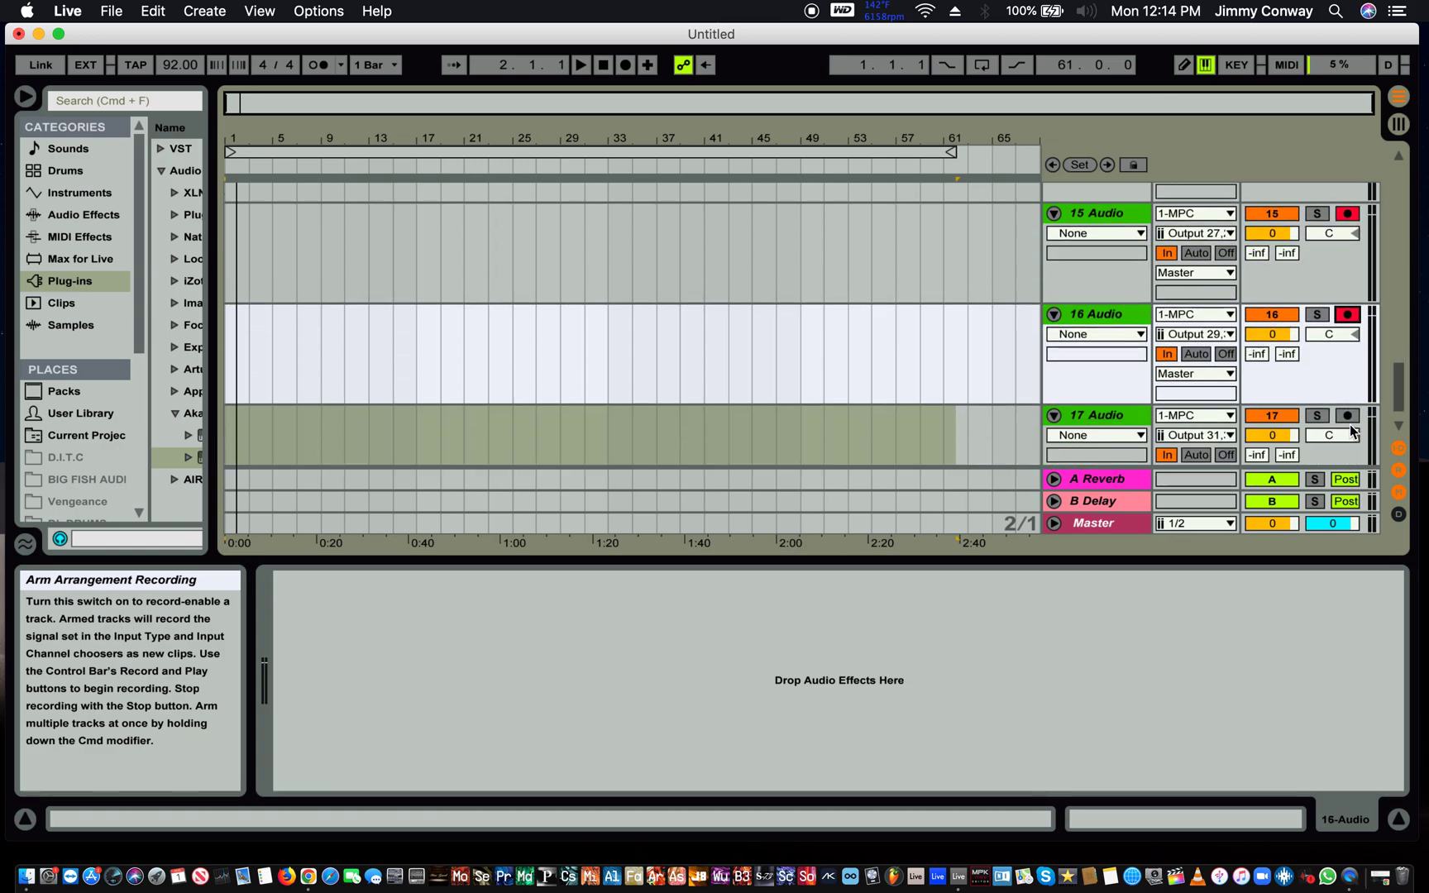
click(1349, 424)
scroll(1352, 422, down, 2)
scroll(1352, 422, up, 2)
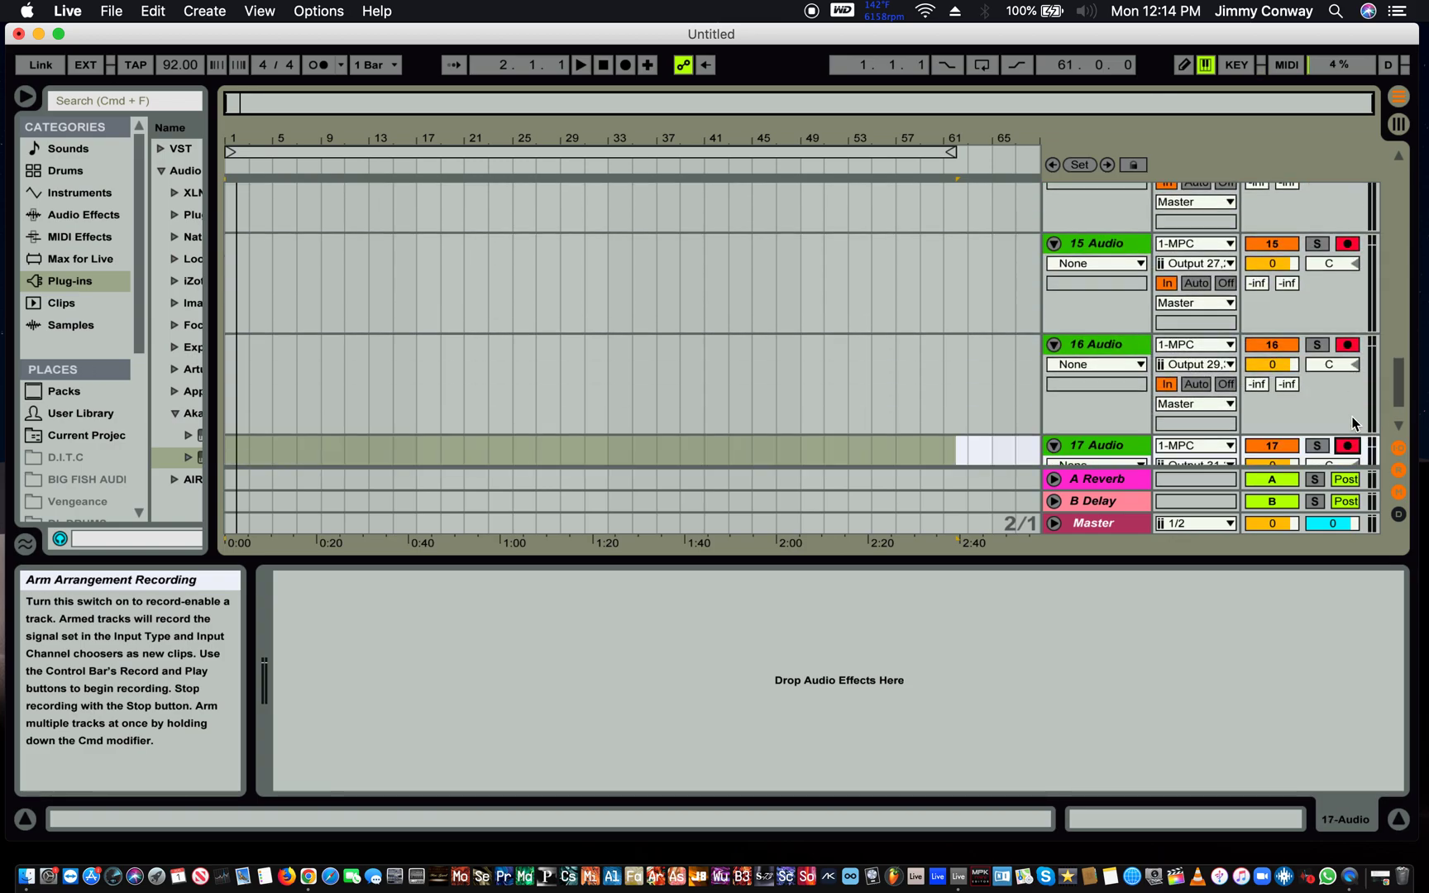
scroll(1353, 422, down, 2)
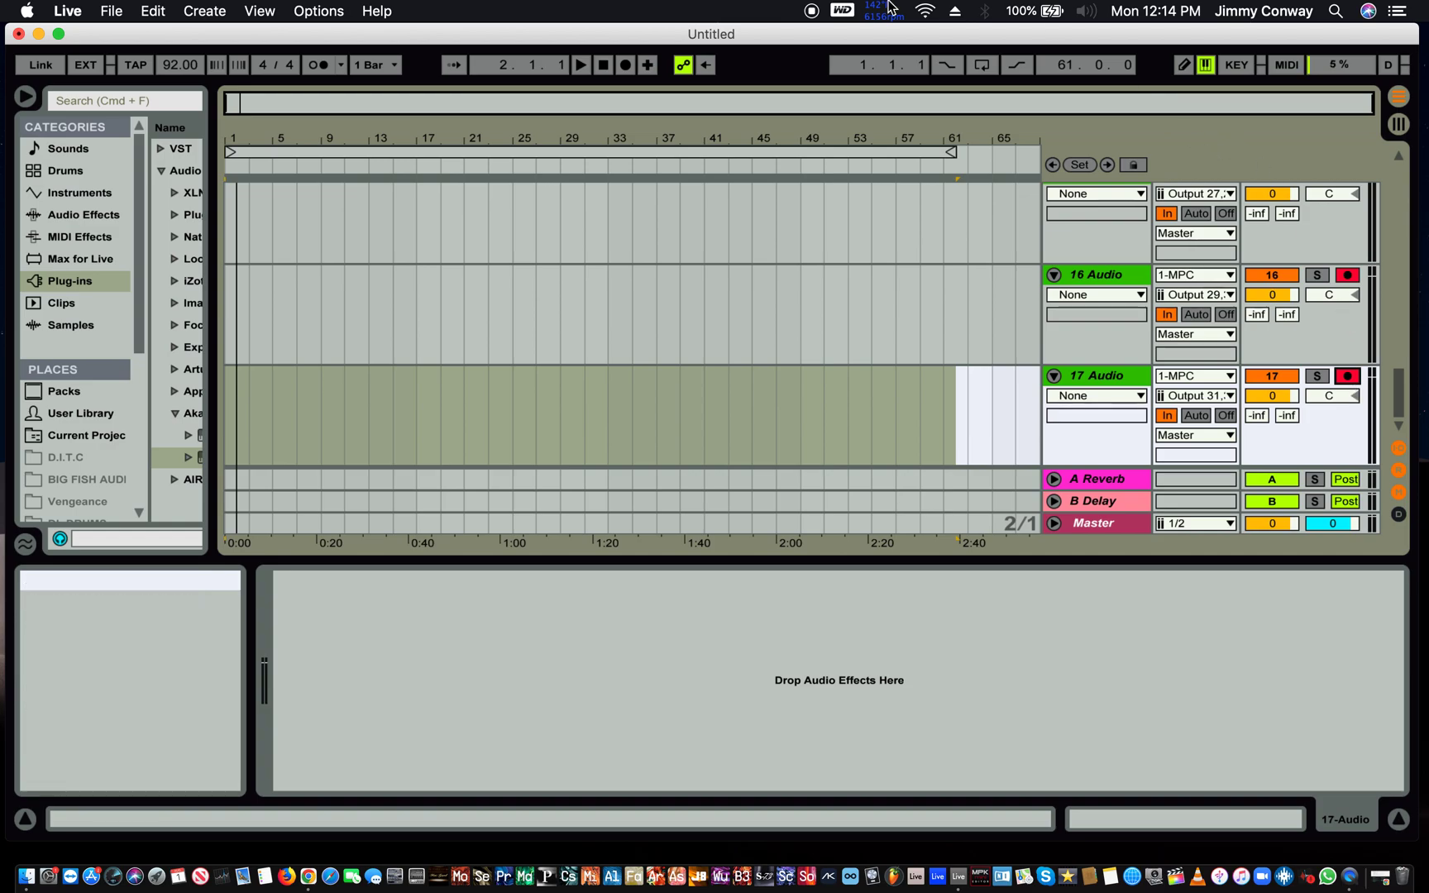
- Record a short test take into the arrangement, stop, and undo it
click(627, 63)
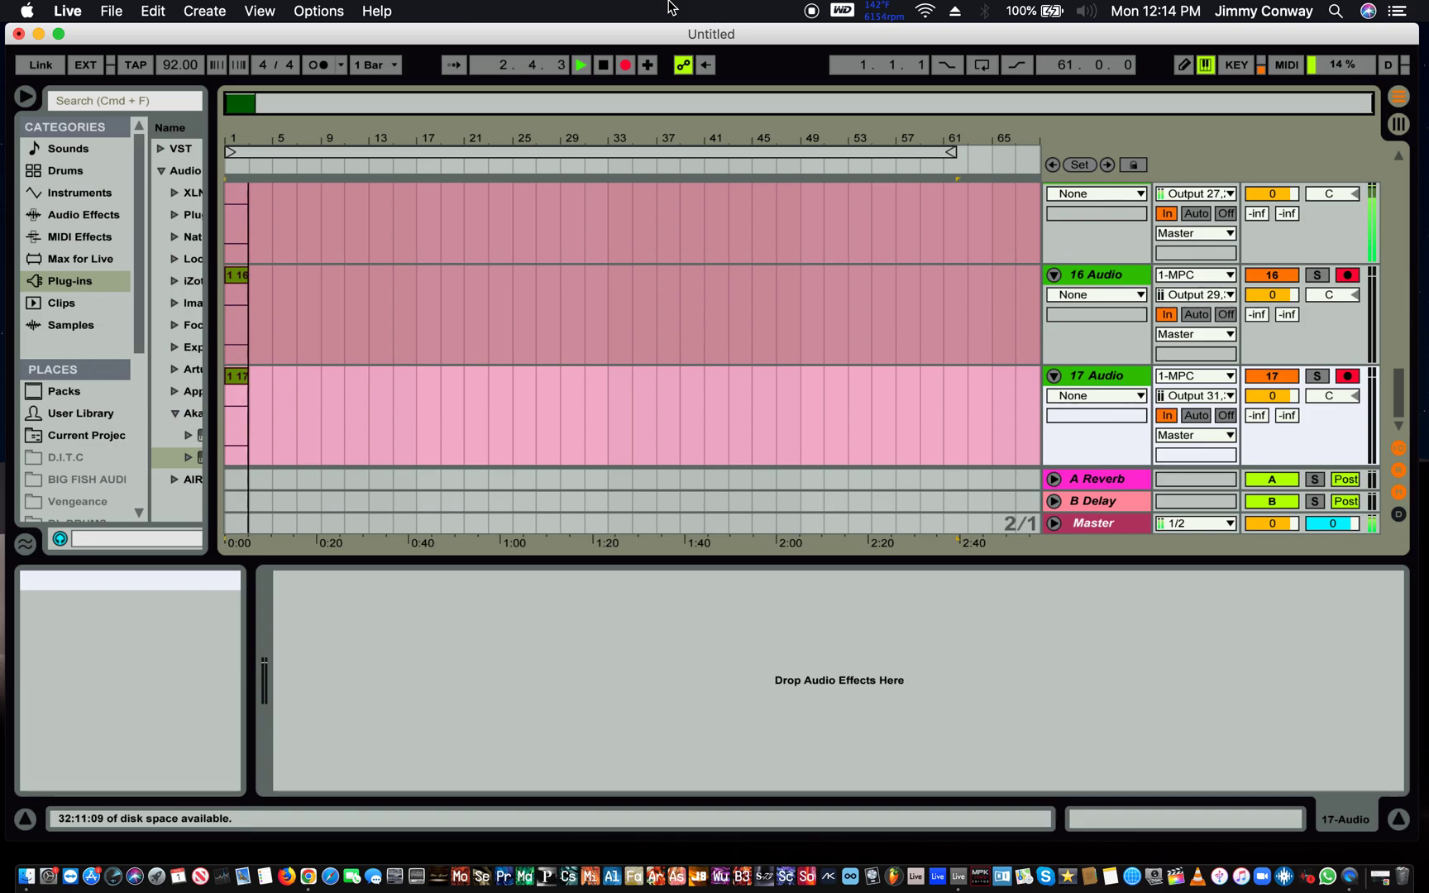
key(space)
key(super+z)
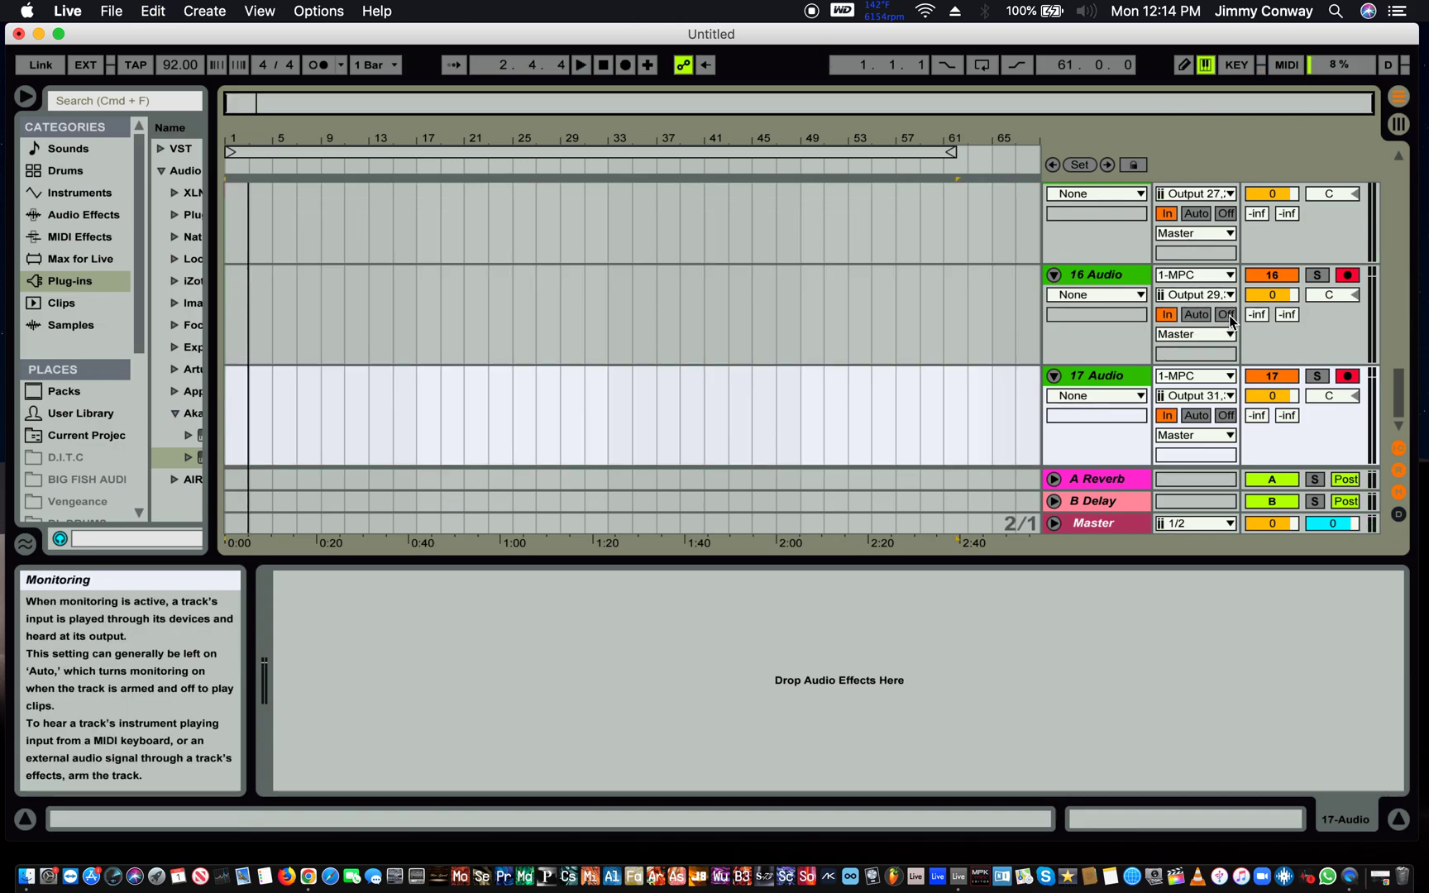
- Set 1 MPC's monitoring to In and start arrangement recording of the stems
scroll(1229, 315, up, 20)
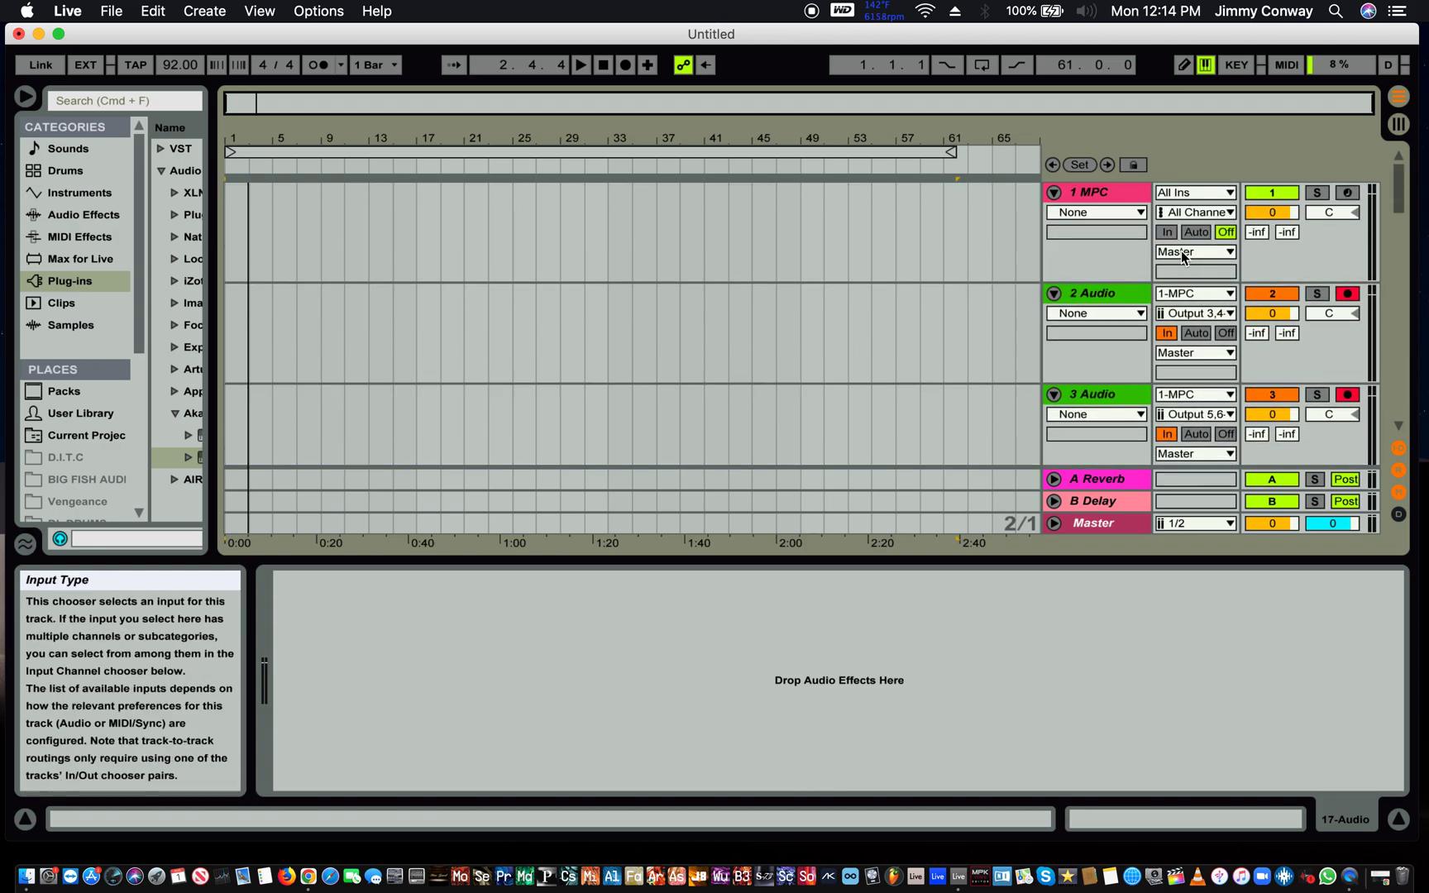
click(1165, 232)
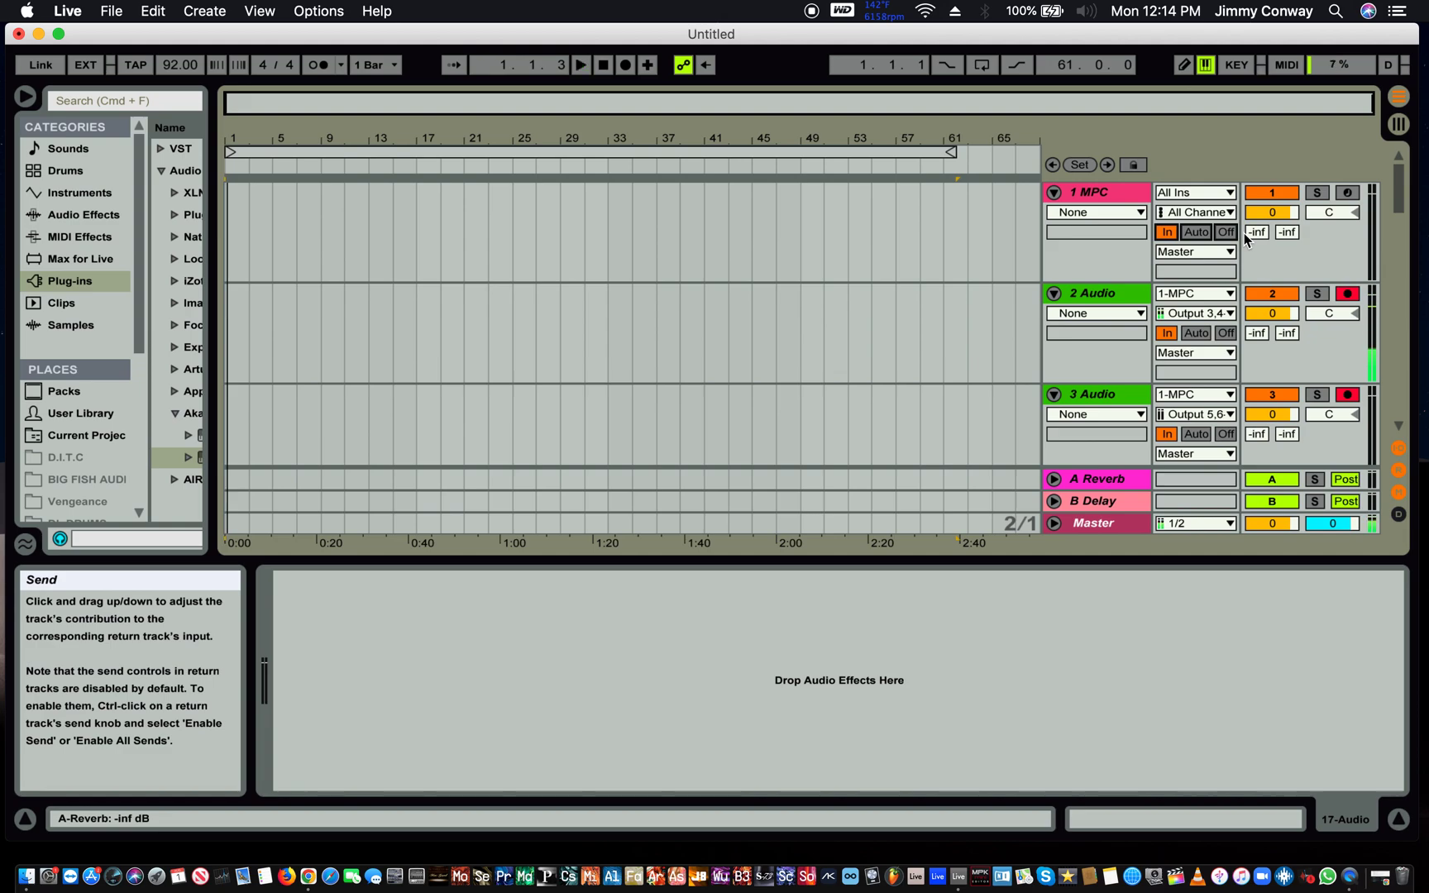
click(629, 66)
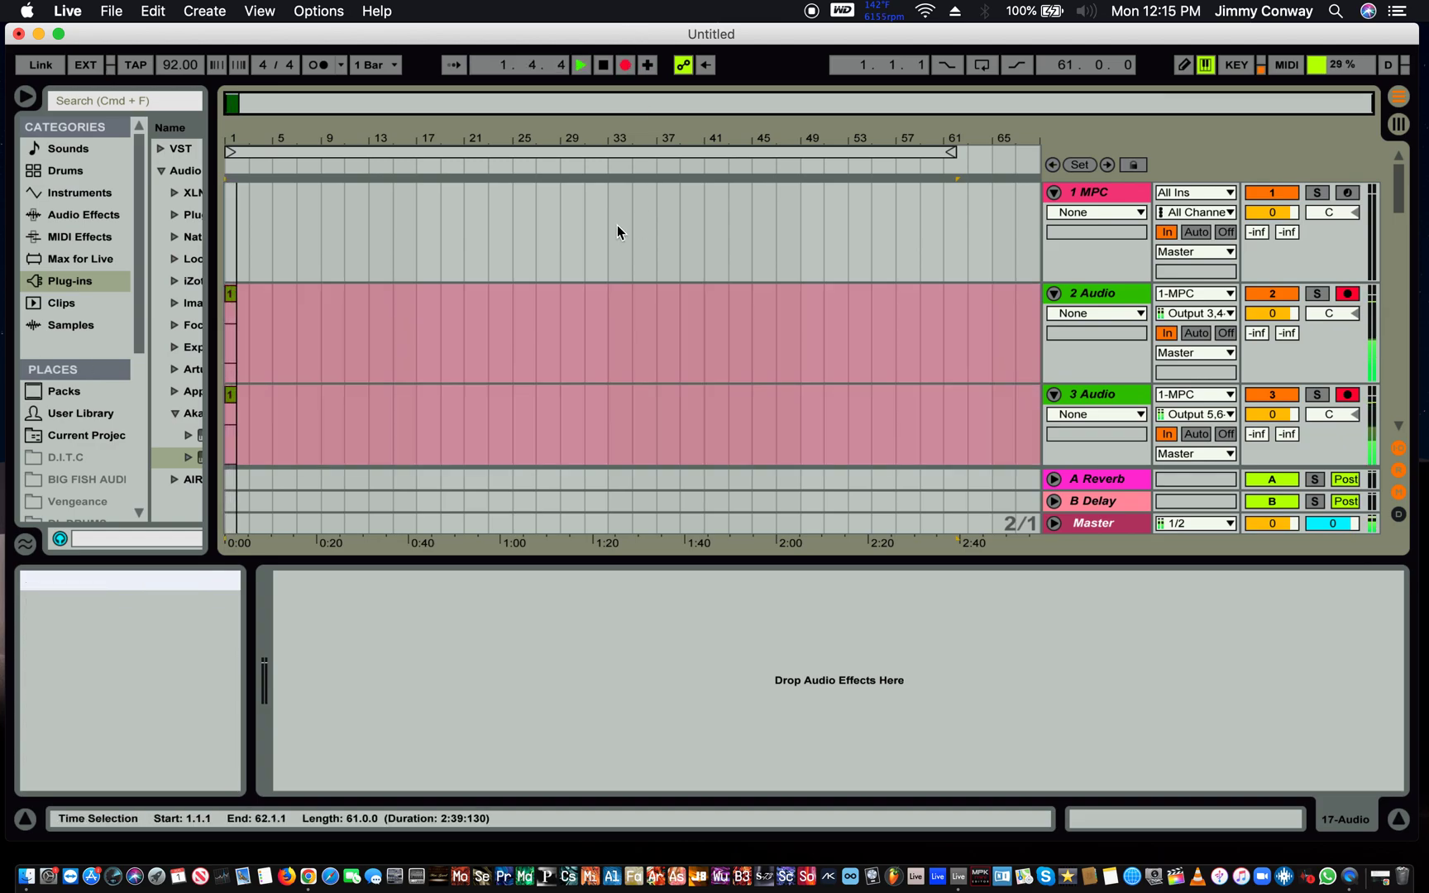
- Scroll up and down through the tracks while the MPC stems record into the arrangement
scroll(558, 279, down, 10)
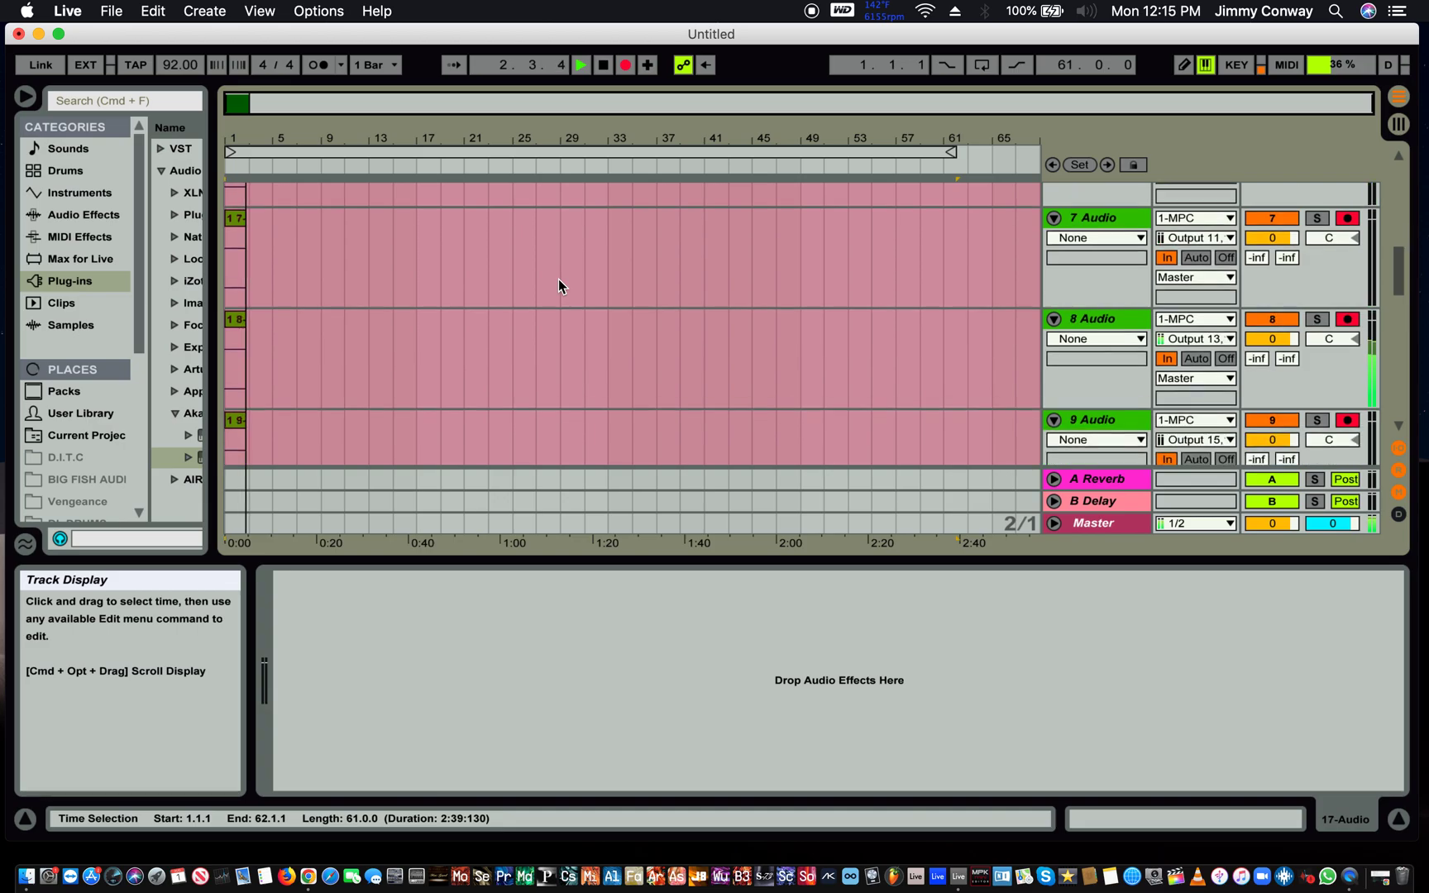
scroll(558, 279, down, 8)
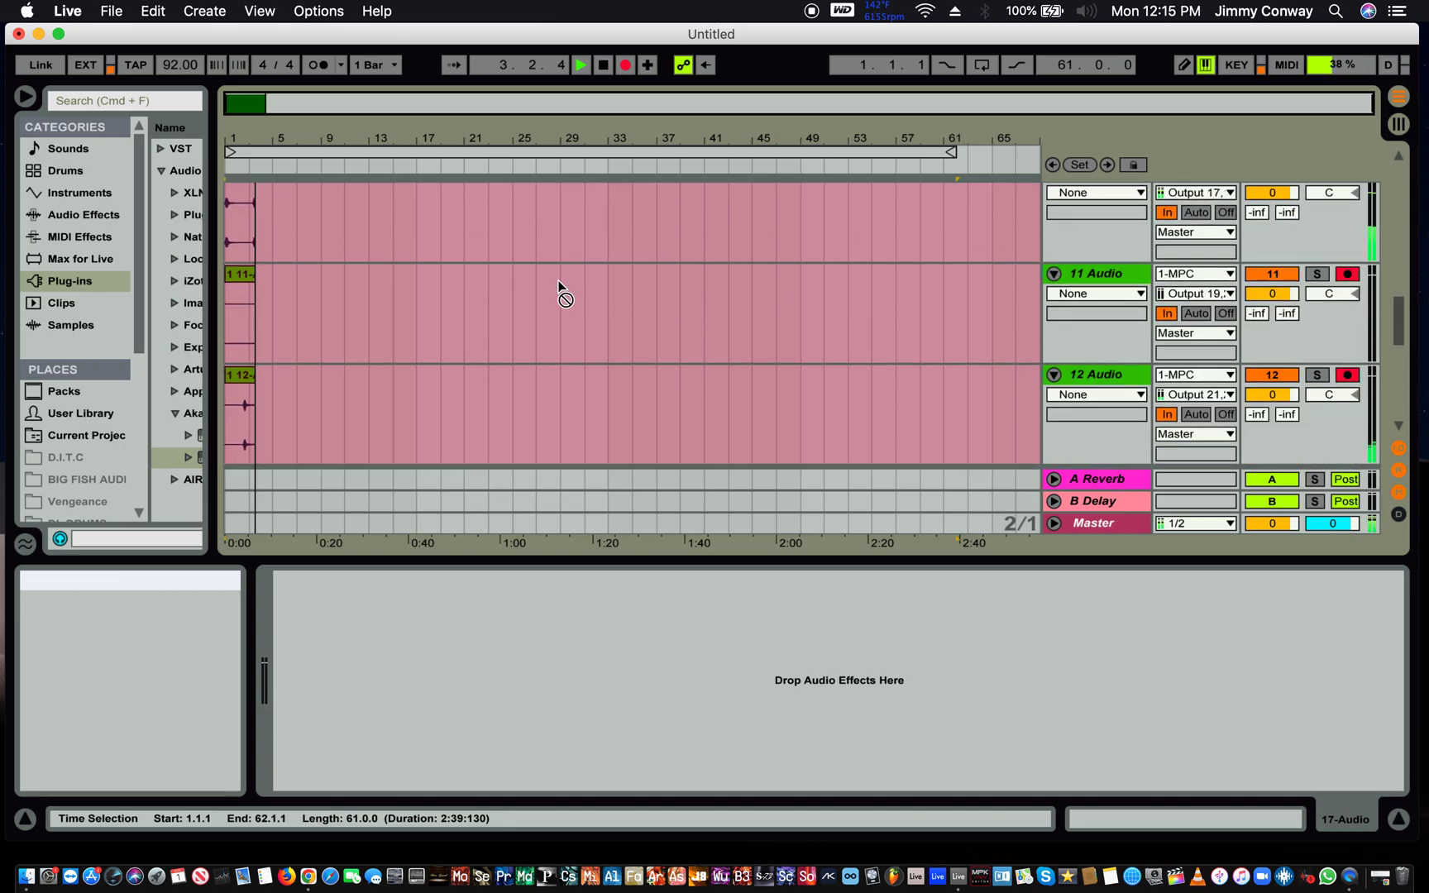
scroll(559, 289, down, 5)
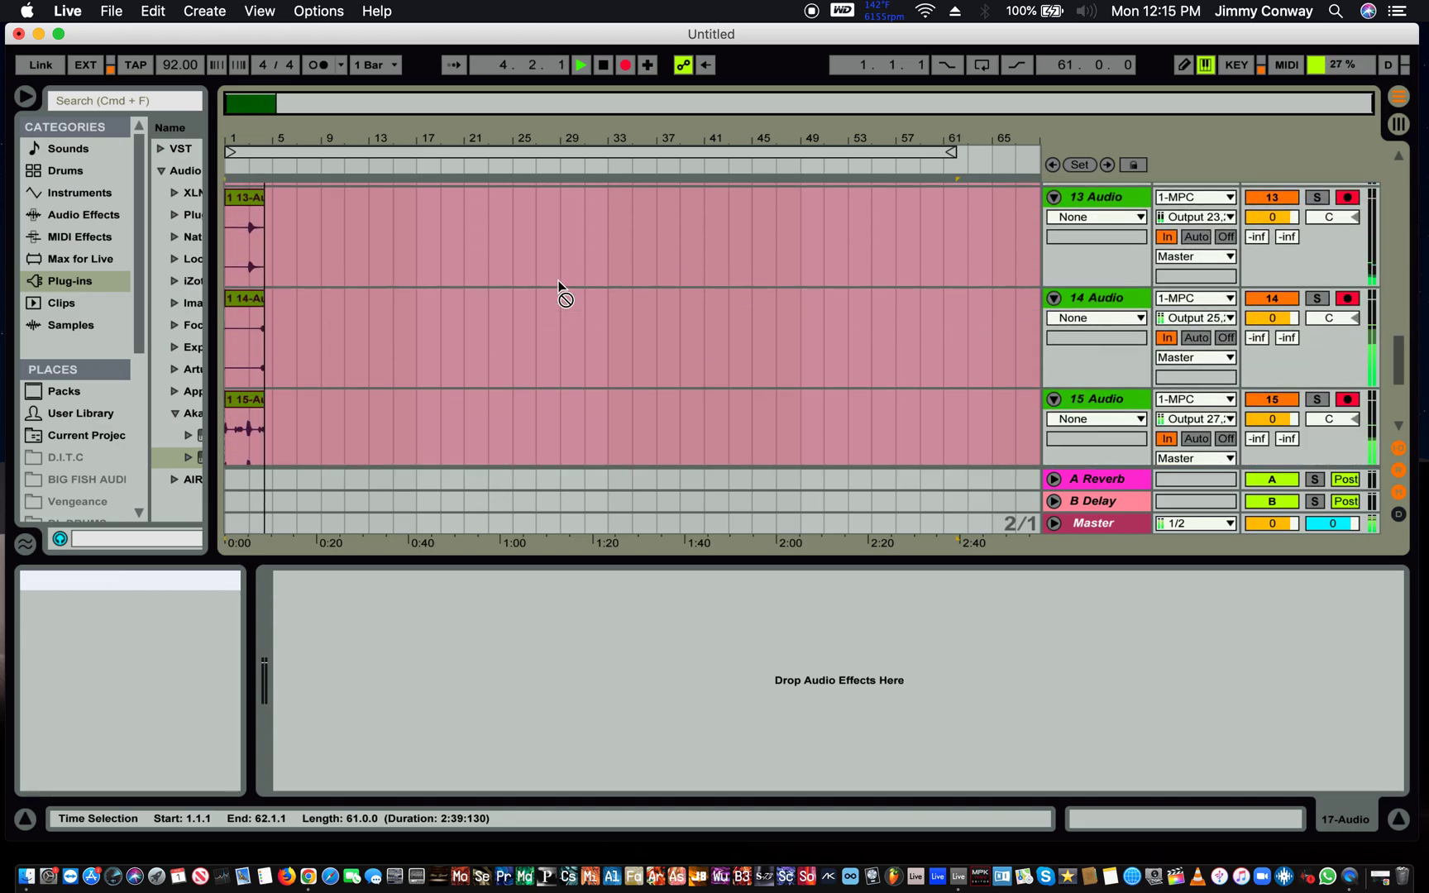
scroll(559, 289, down, 2)
scroll(565, 298, down, 1)
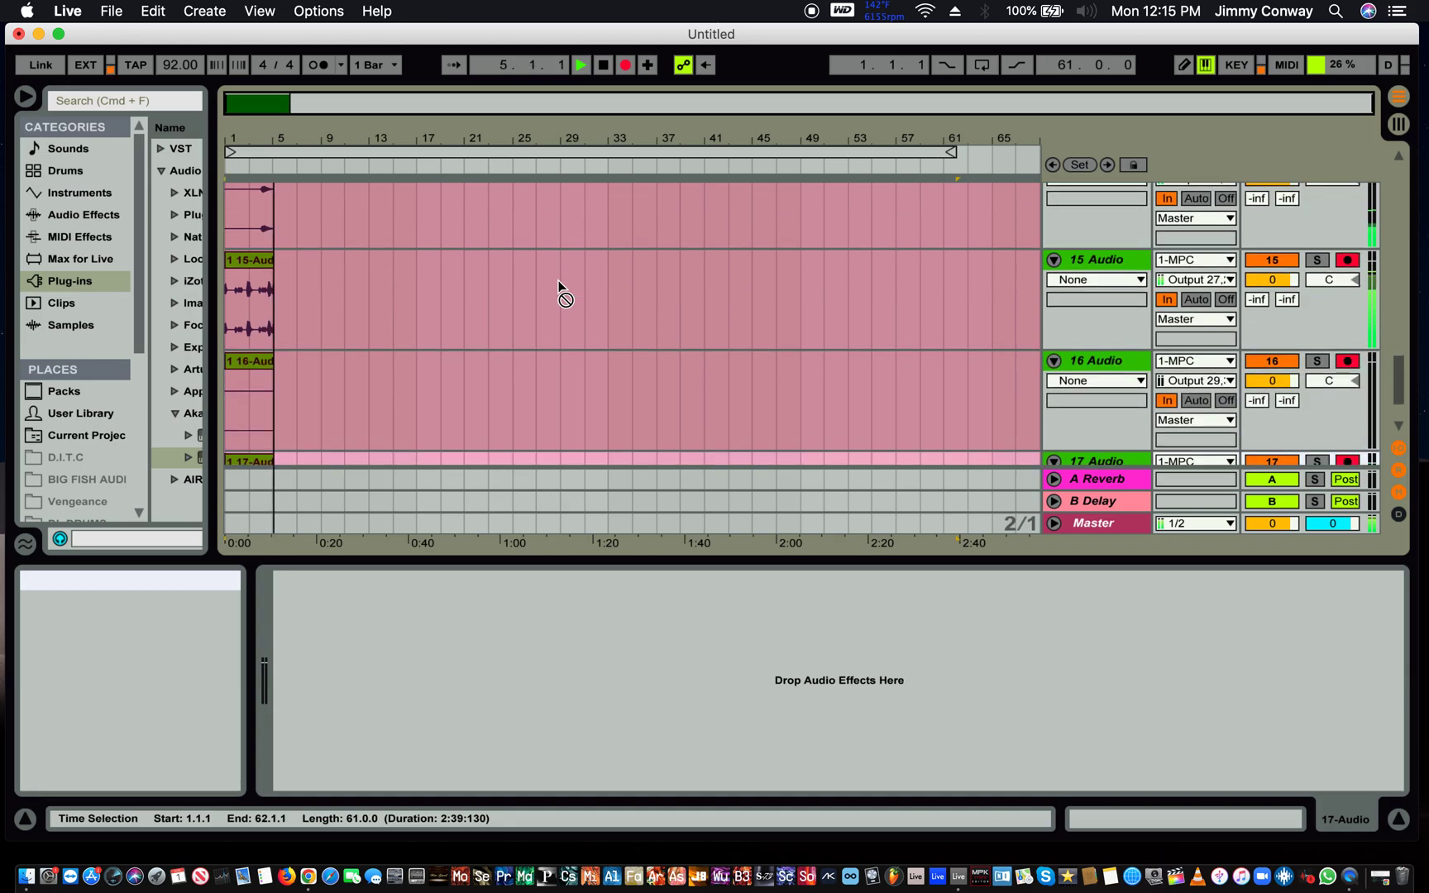
scroll(559, 289, down, 3)
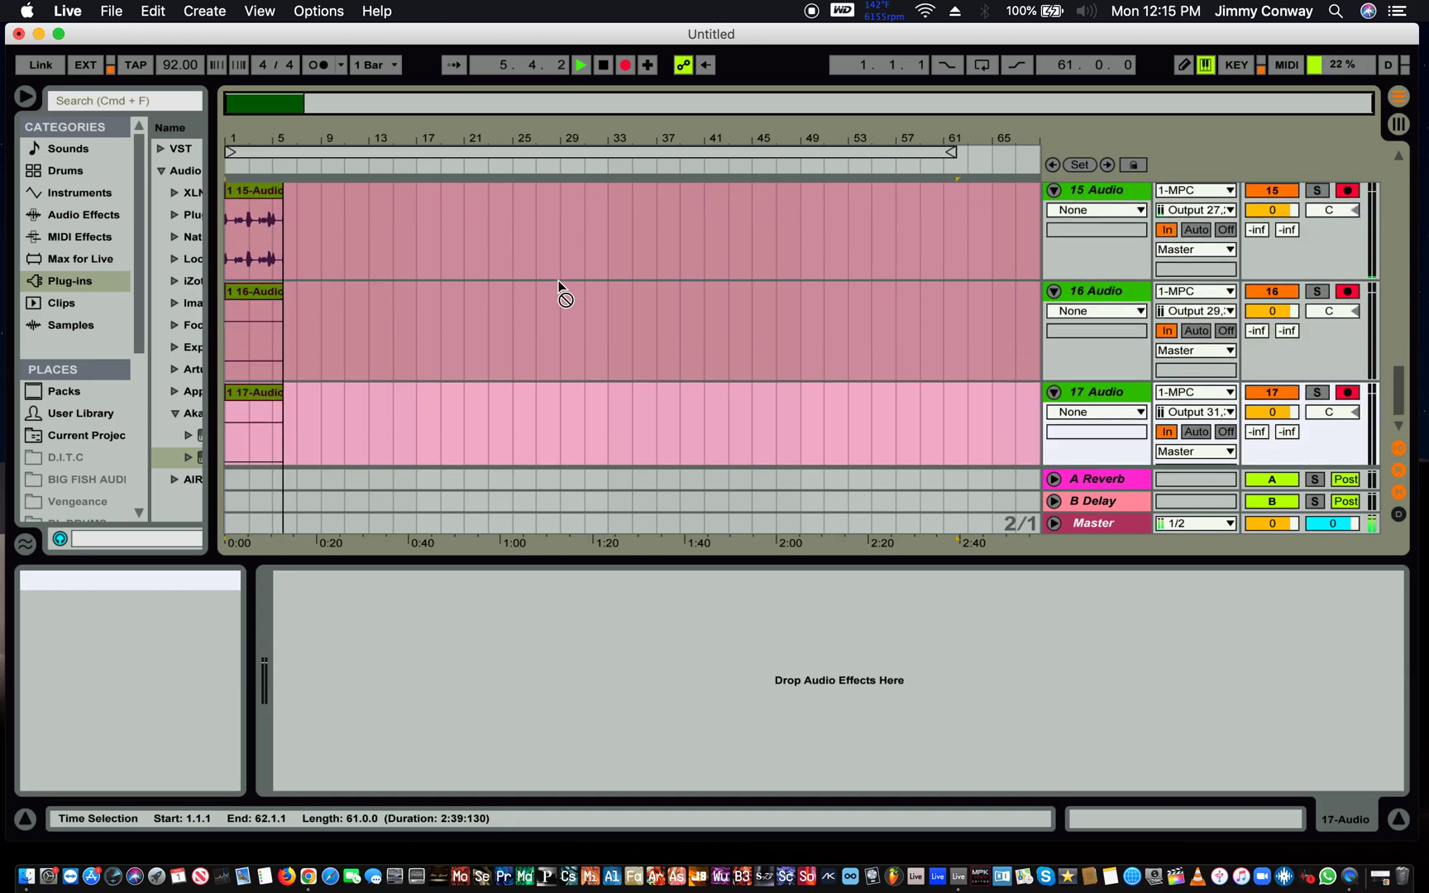
scroll(559, 283, up, 4)
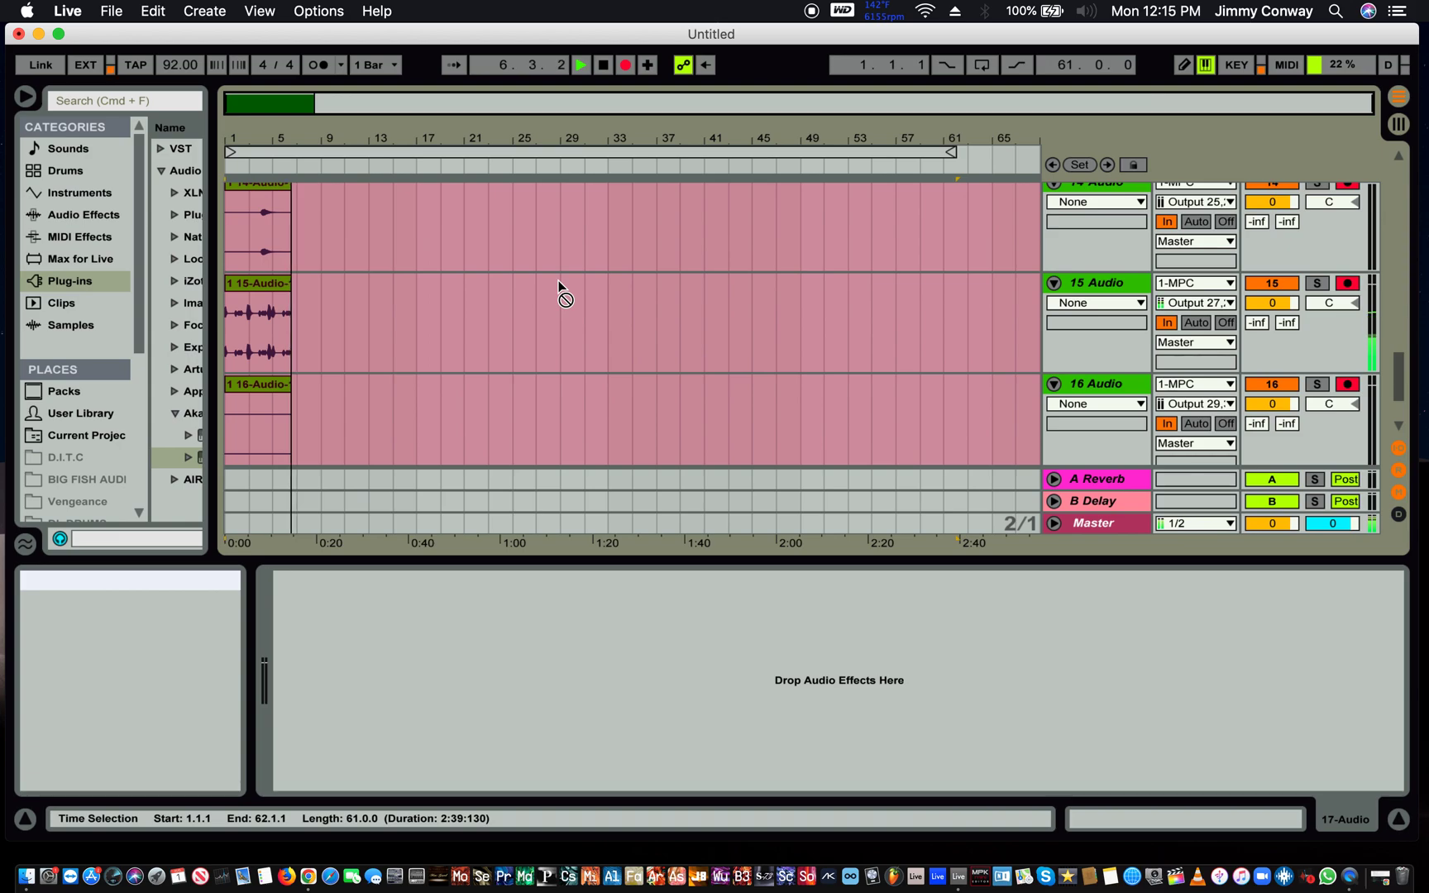
scroll(559, 289, up, 2)
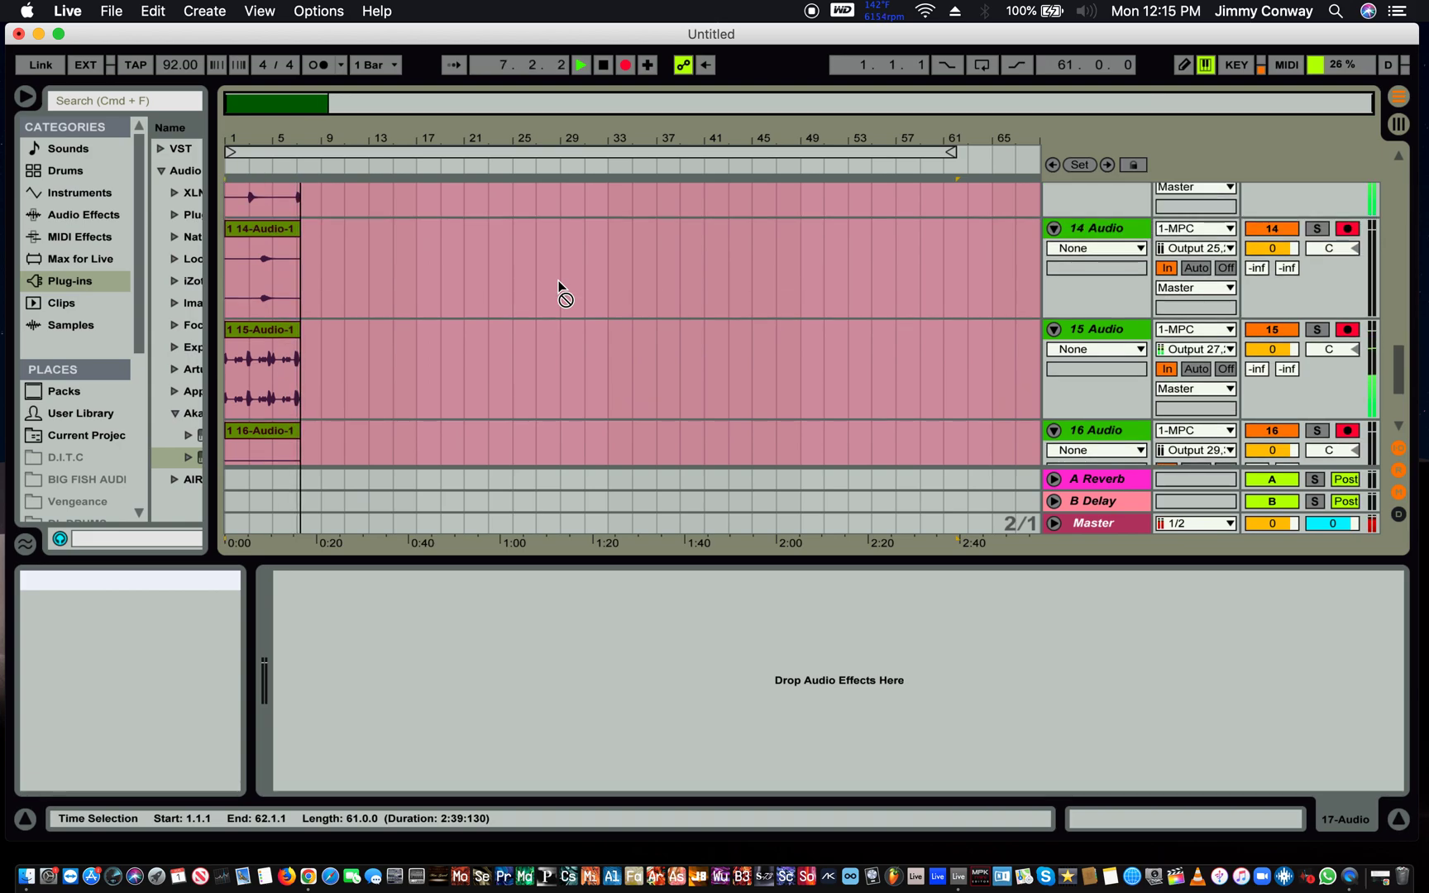
scroll(560, 289, down, 2)
scroll(560, 289, down, 1)
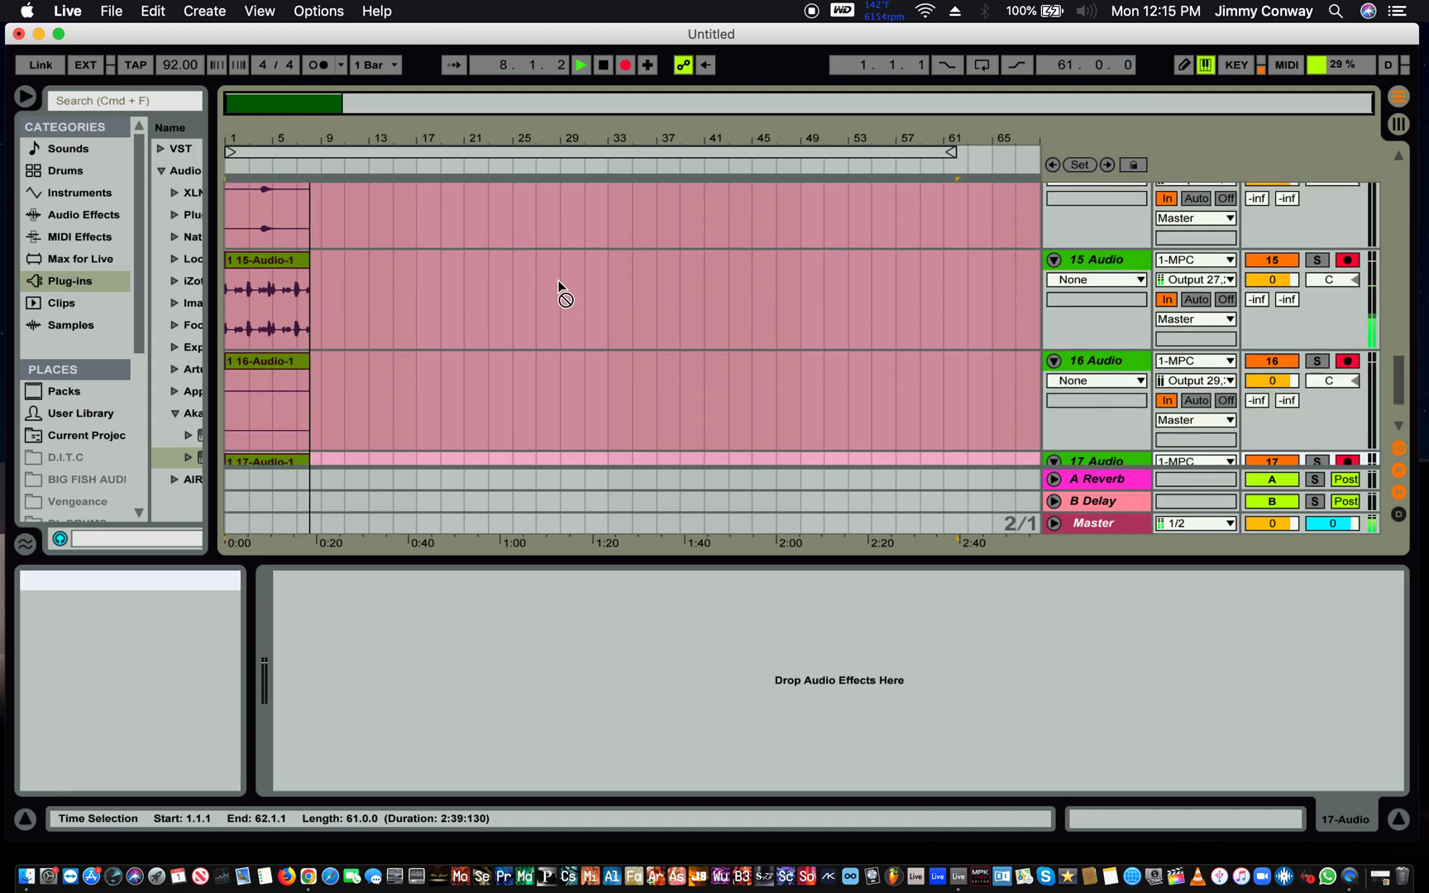
scroll(559, 289, up, 20)
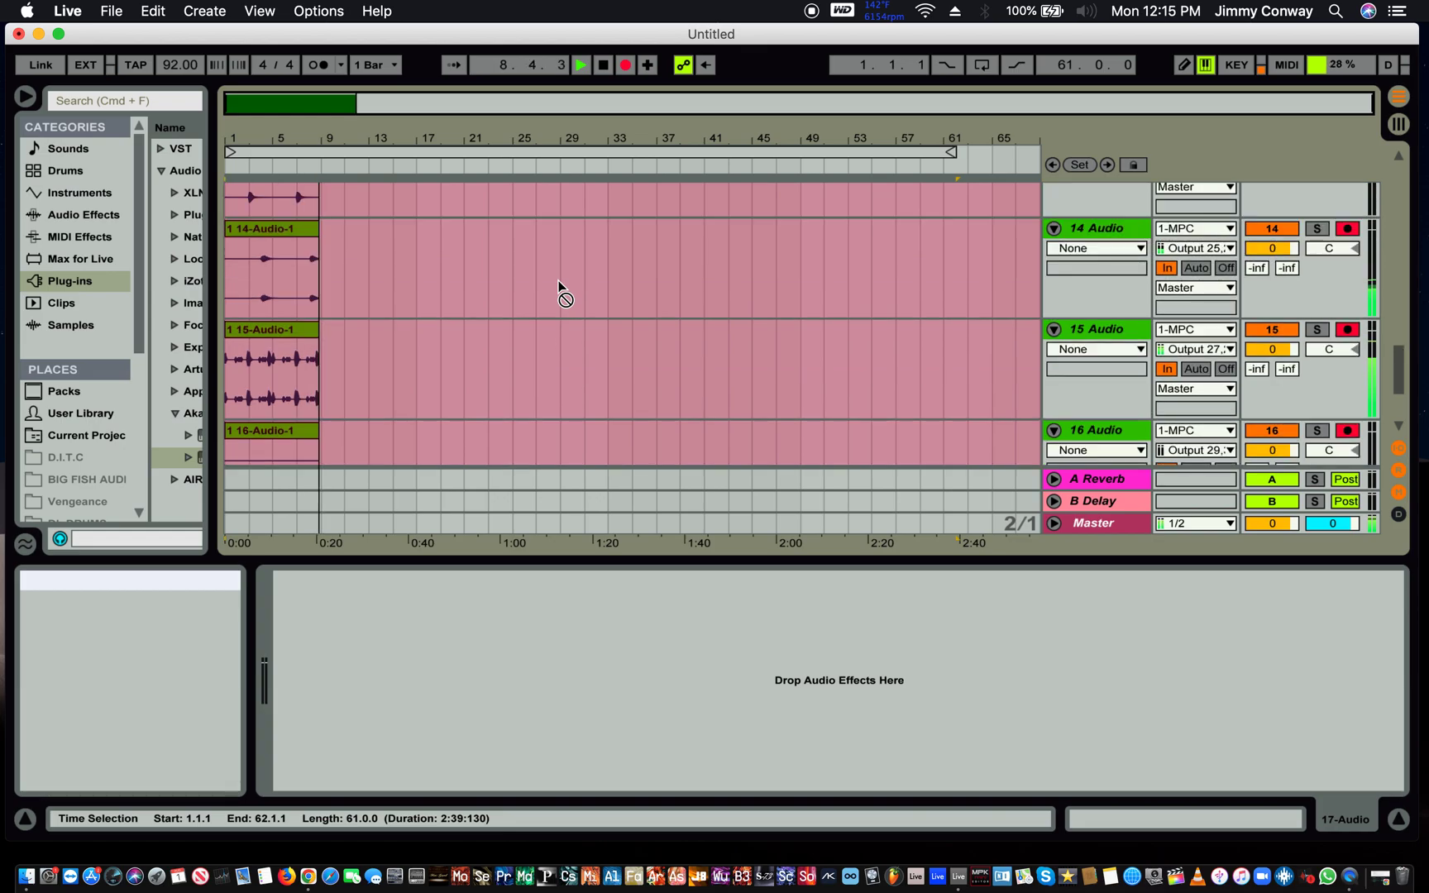
scroll(560, 289, up, 20)
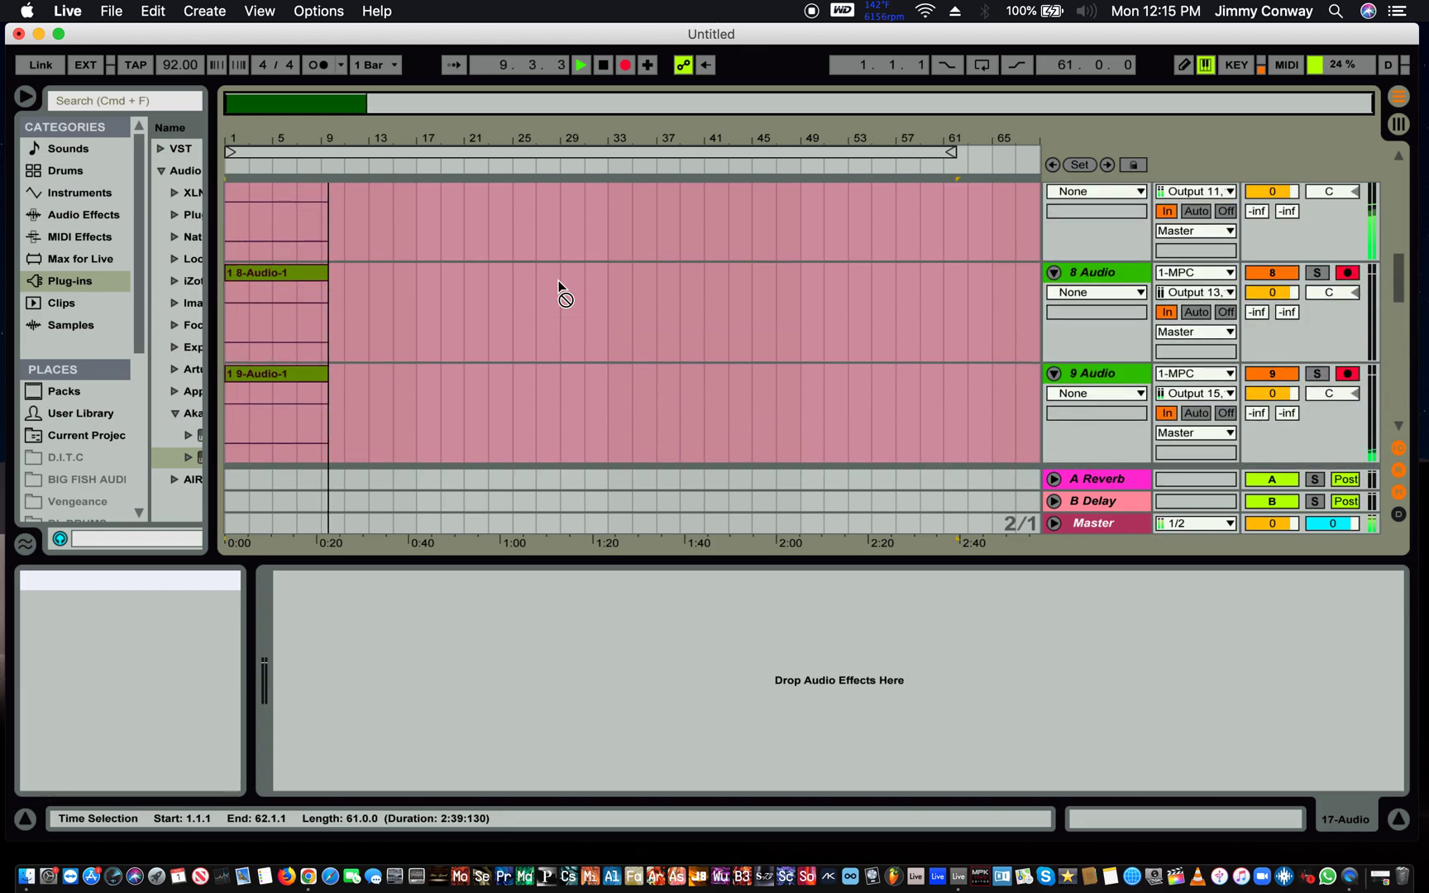
scroll(559, 289, up, 4)
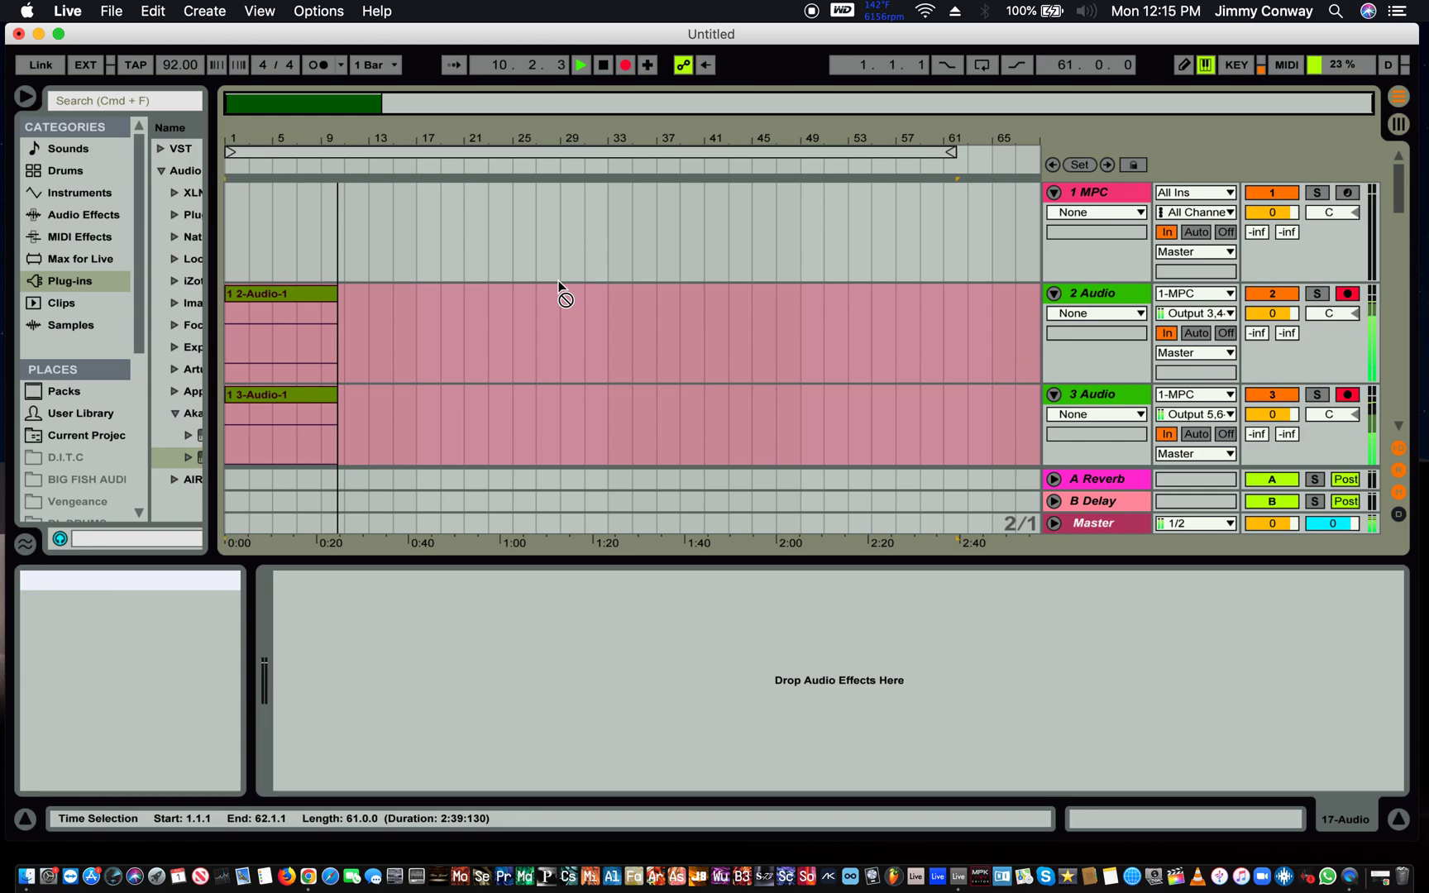
scroll(560, 290, down, 8)
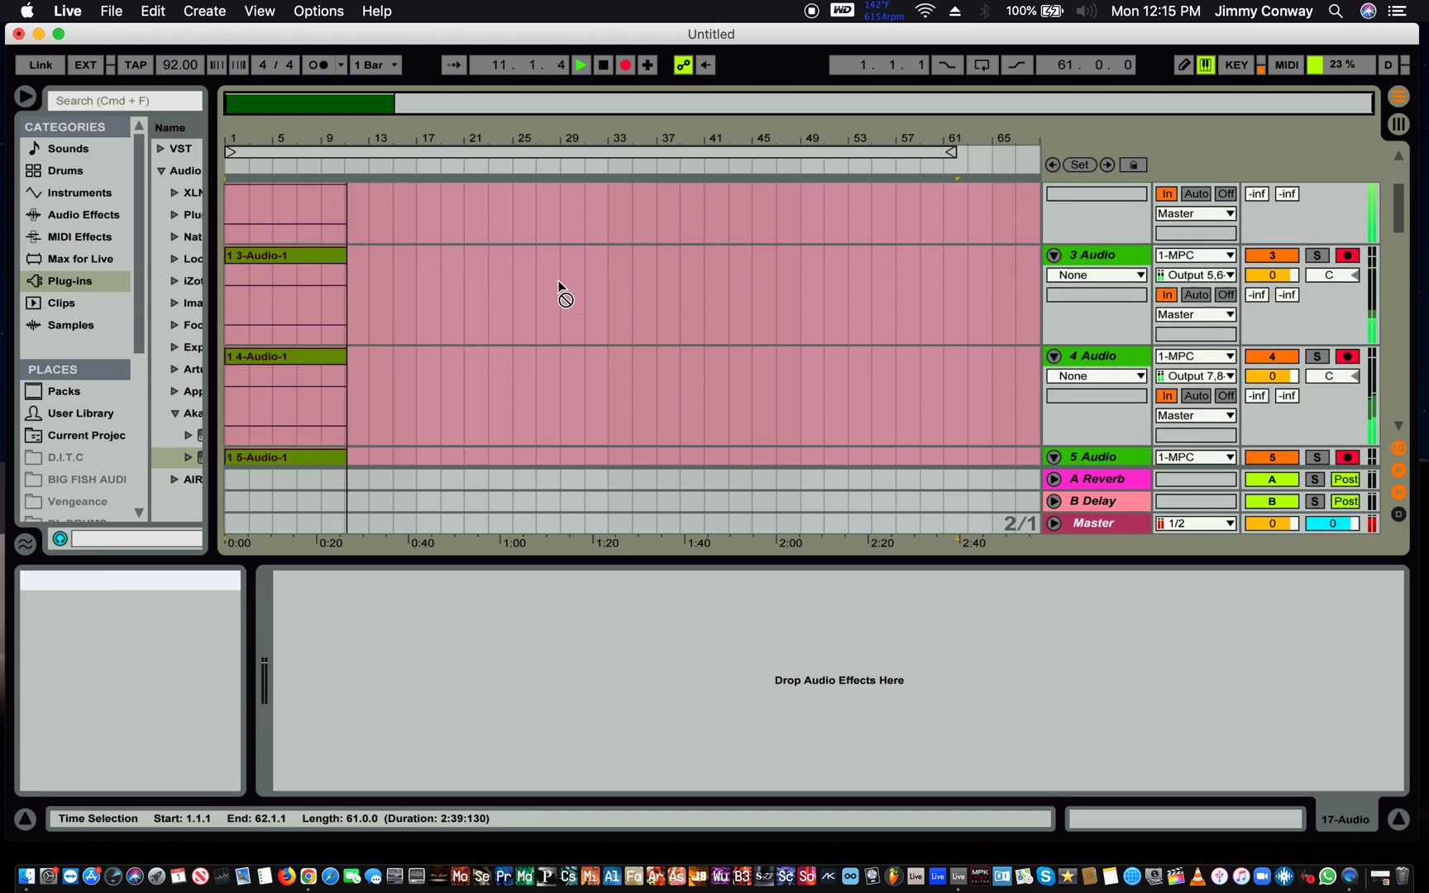
scroll(560, 289, down, 3)
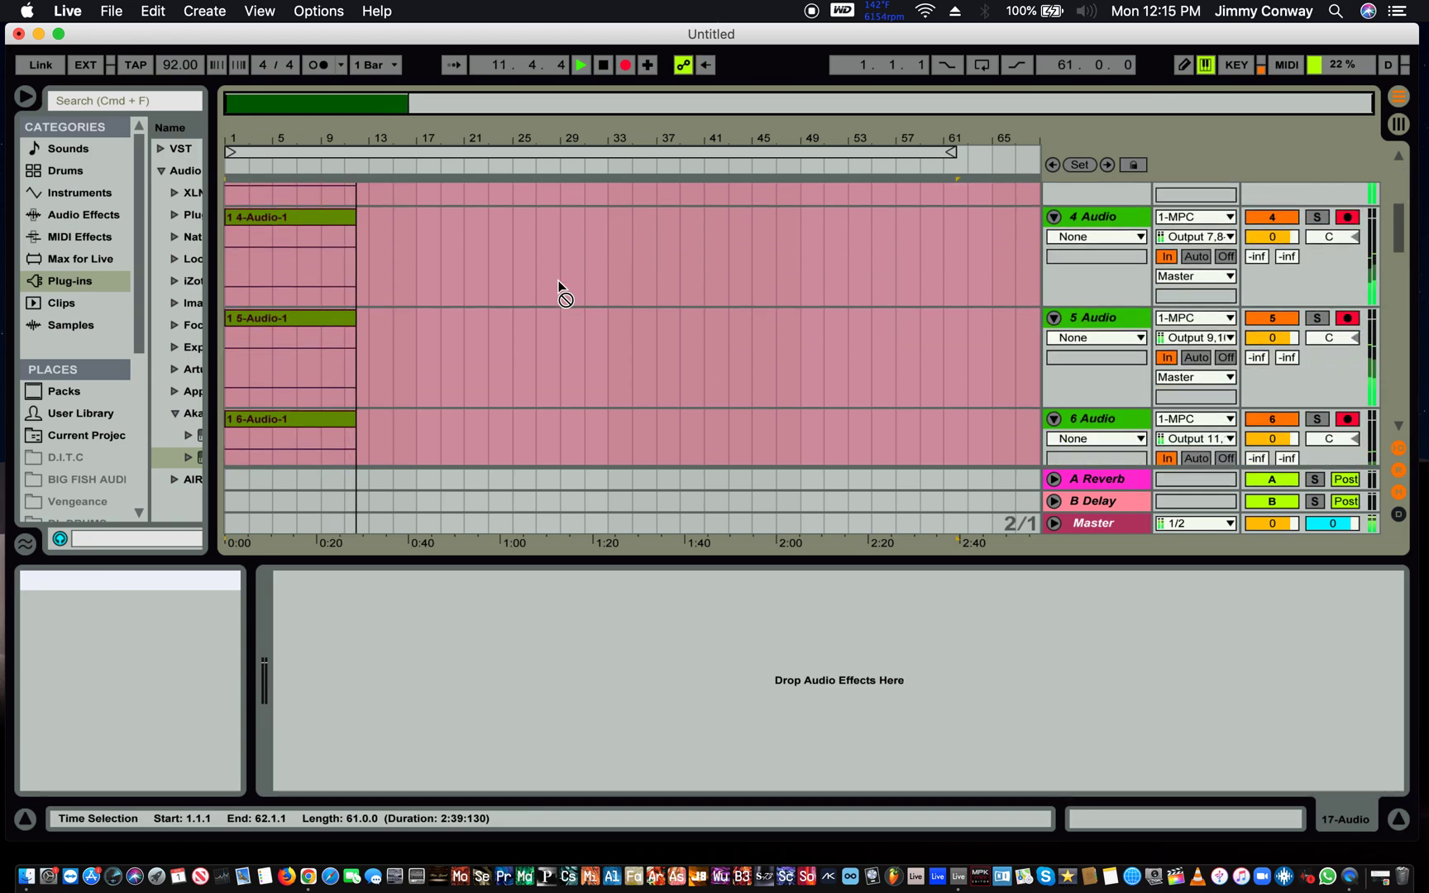
scroll(559, 289, down, 3)
scroll(560, 289, down, 8)
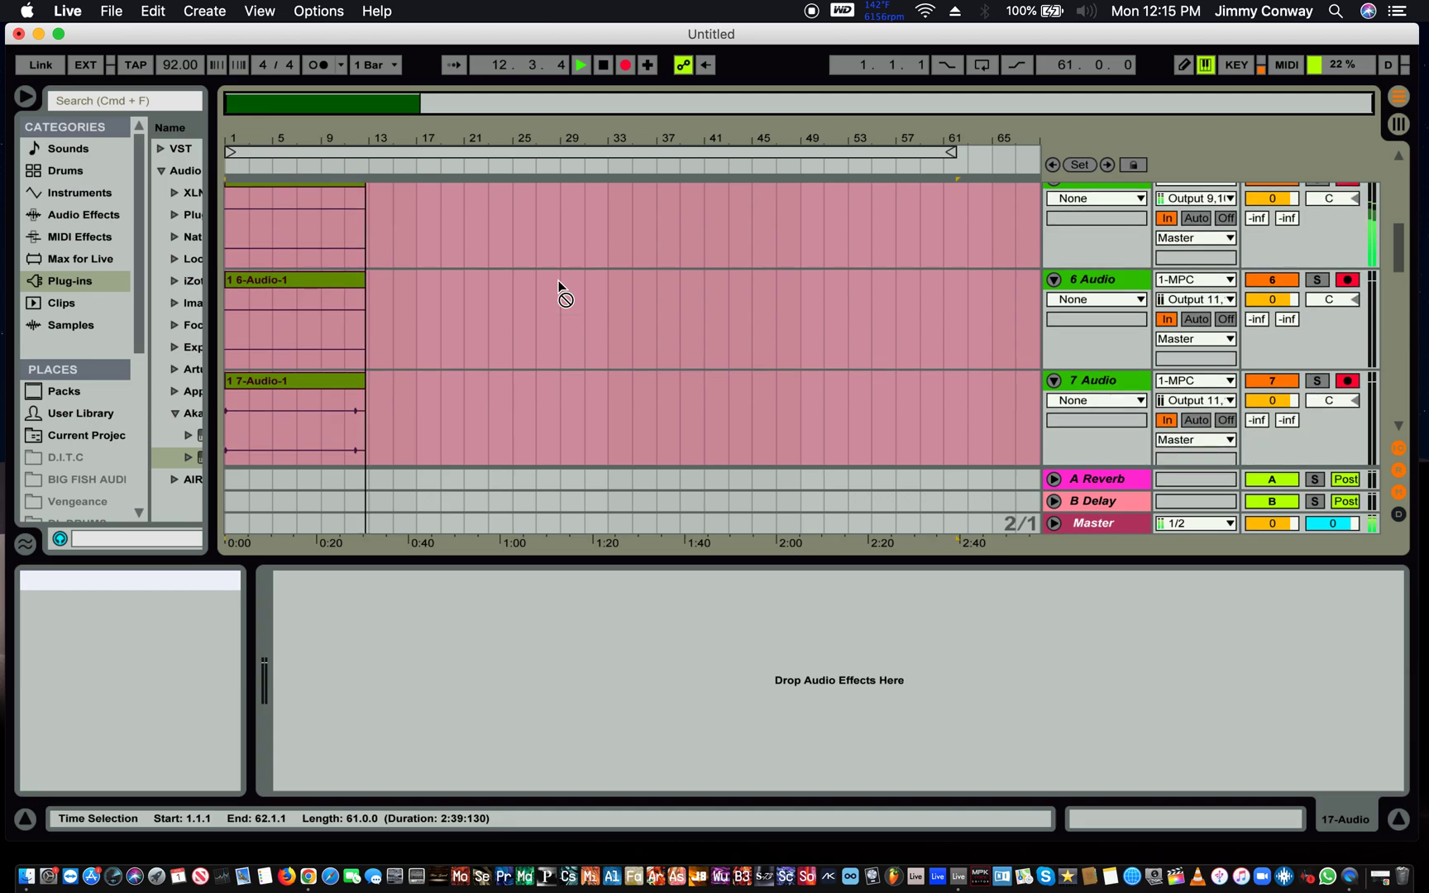
scroll(560, 289, down, 15)
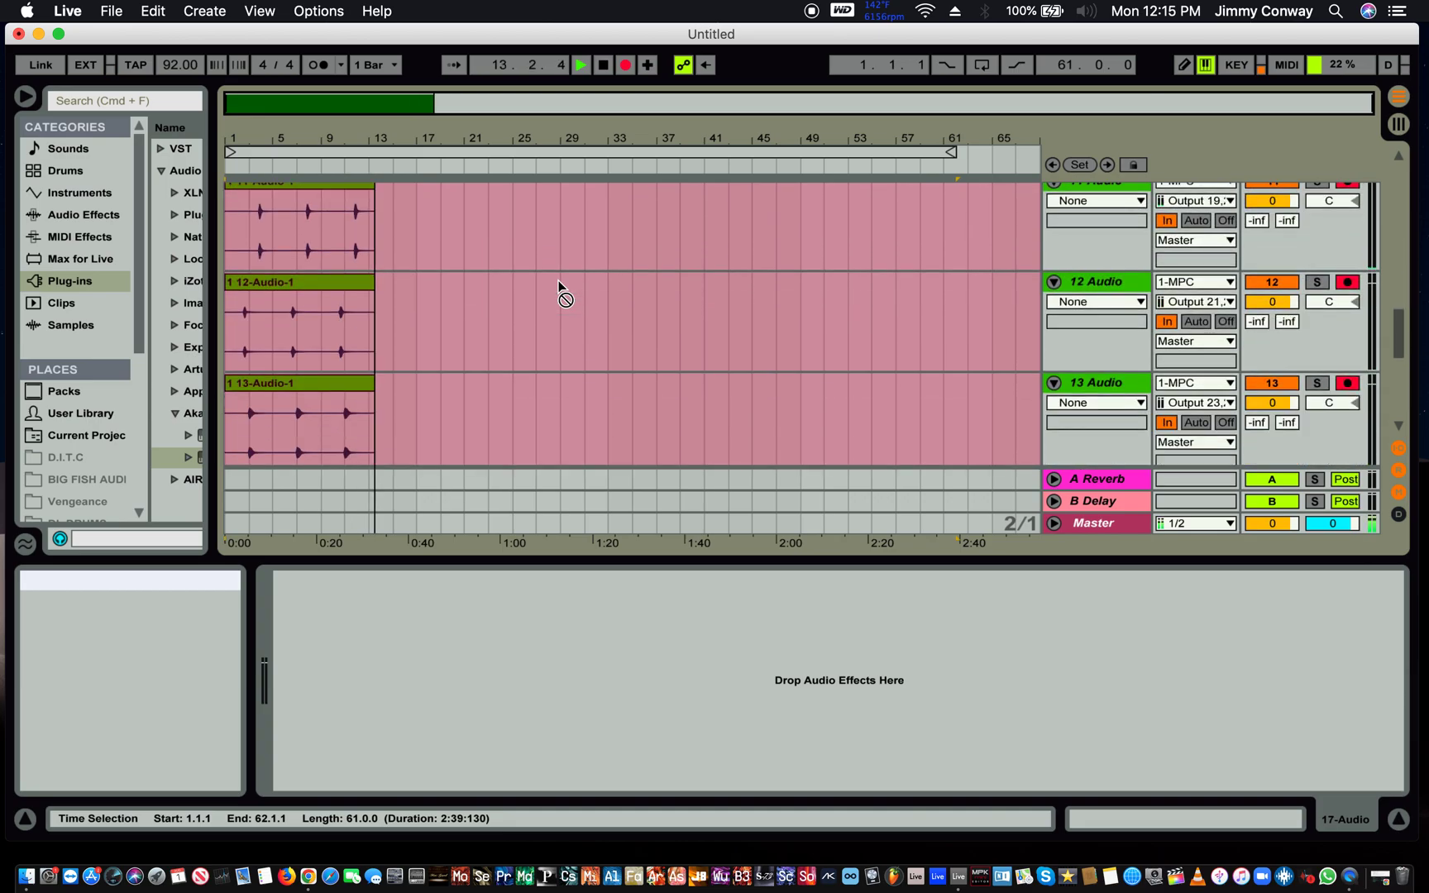
scroll(560, 290, down, 6)
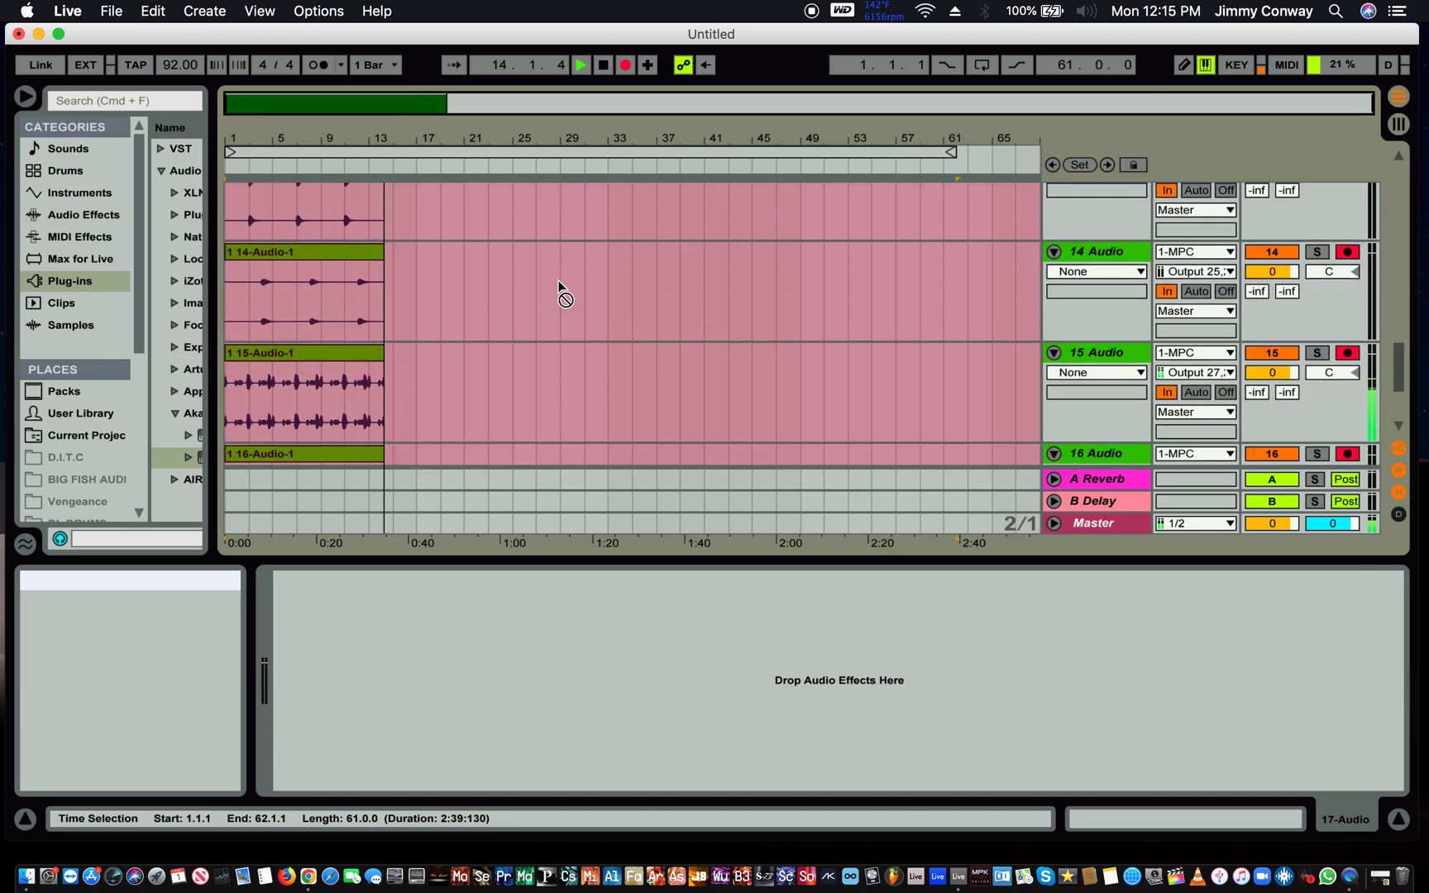
- Stop recording, review the recorded clips, and zoom into bars 13–18 where they end
key(space)
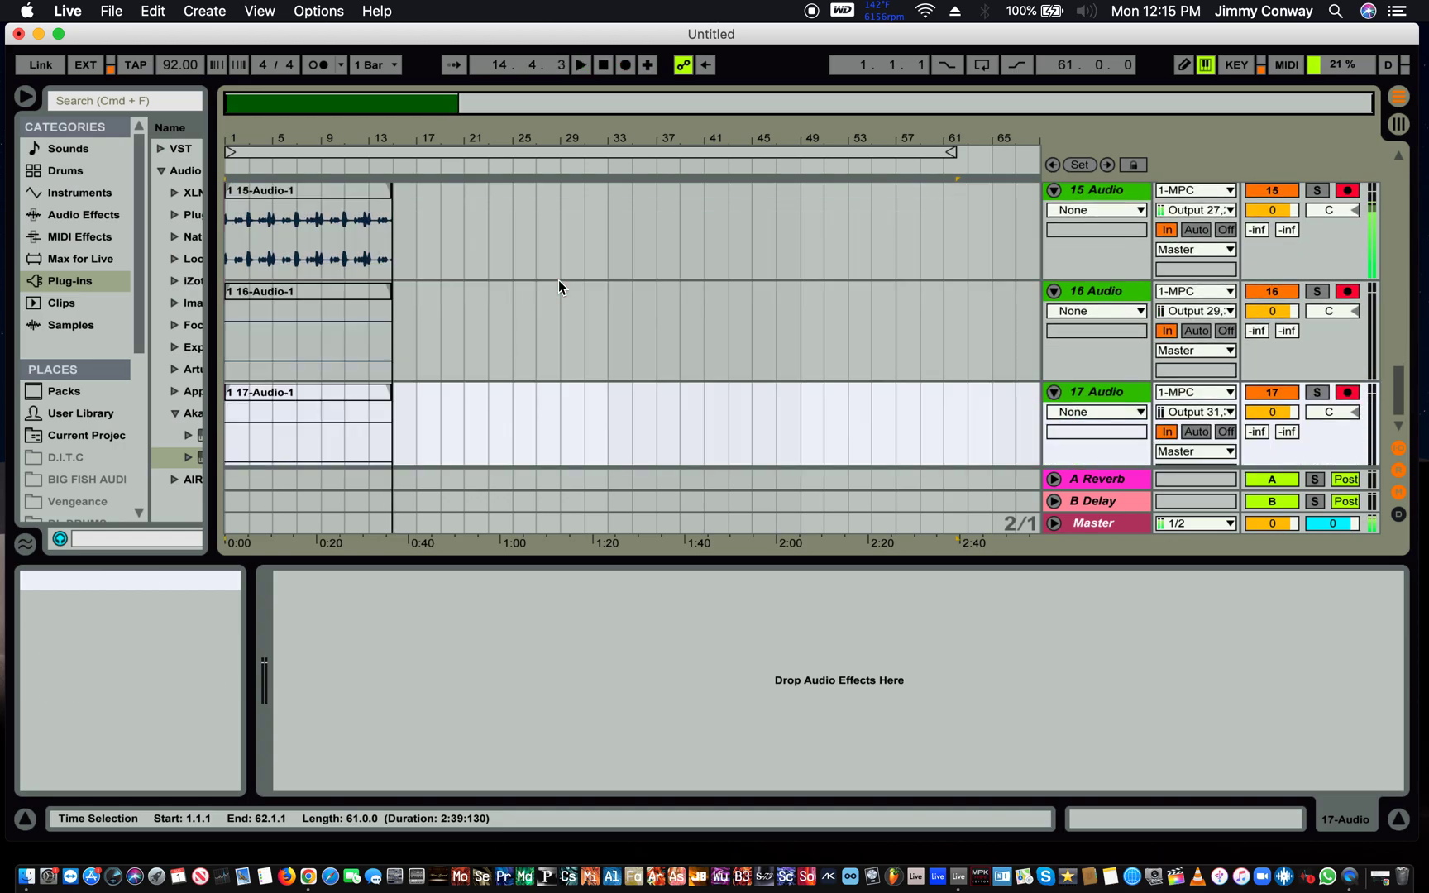
scroll(389, 277, up, 8)
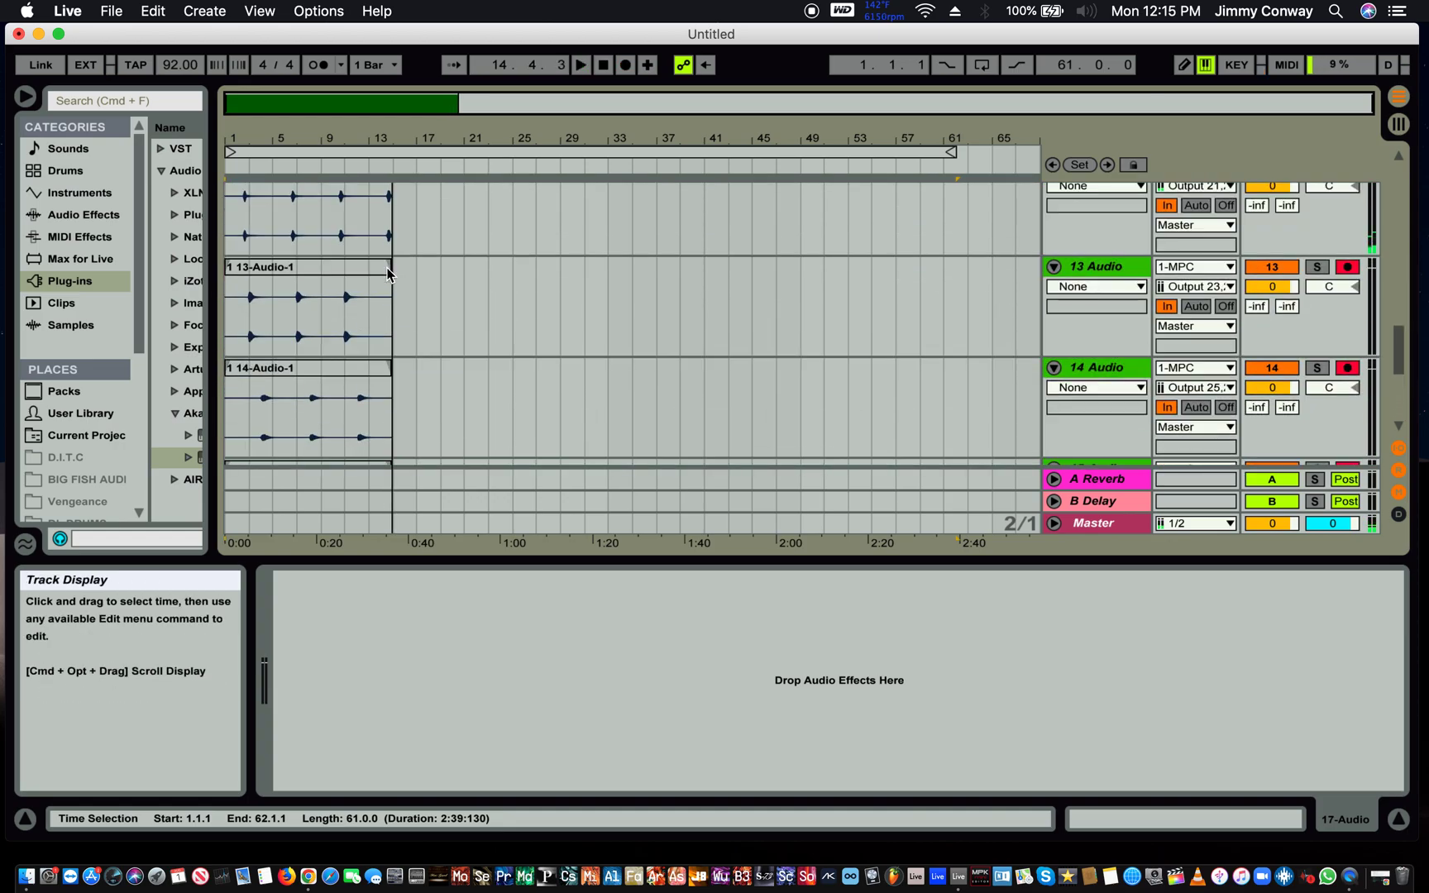
scroll(388, 276, up, 8)
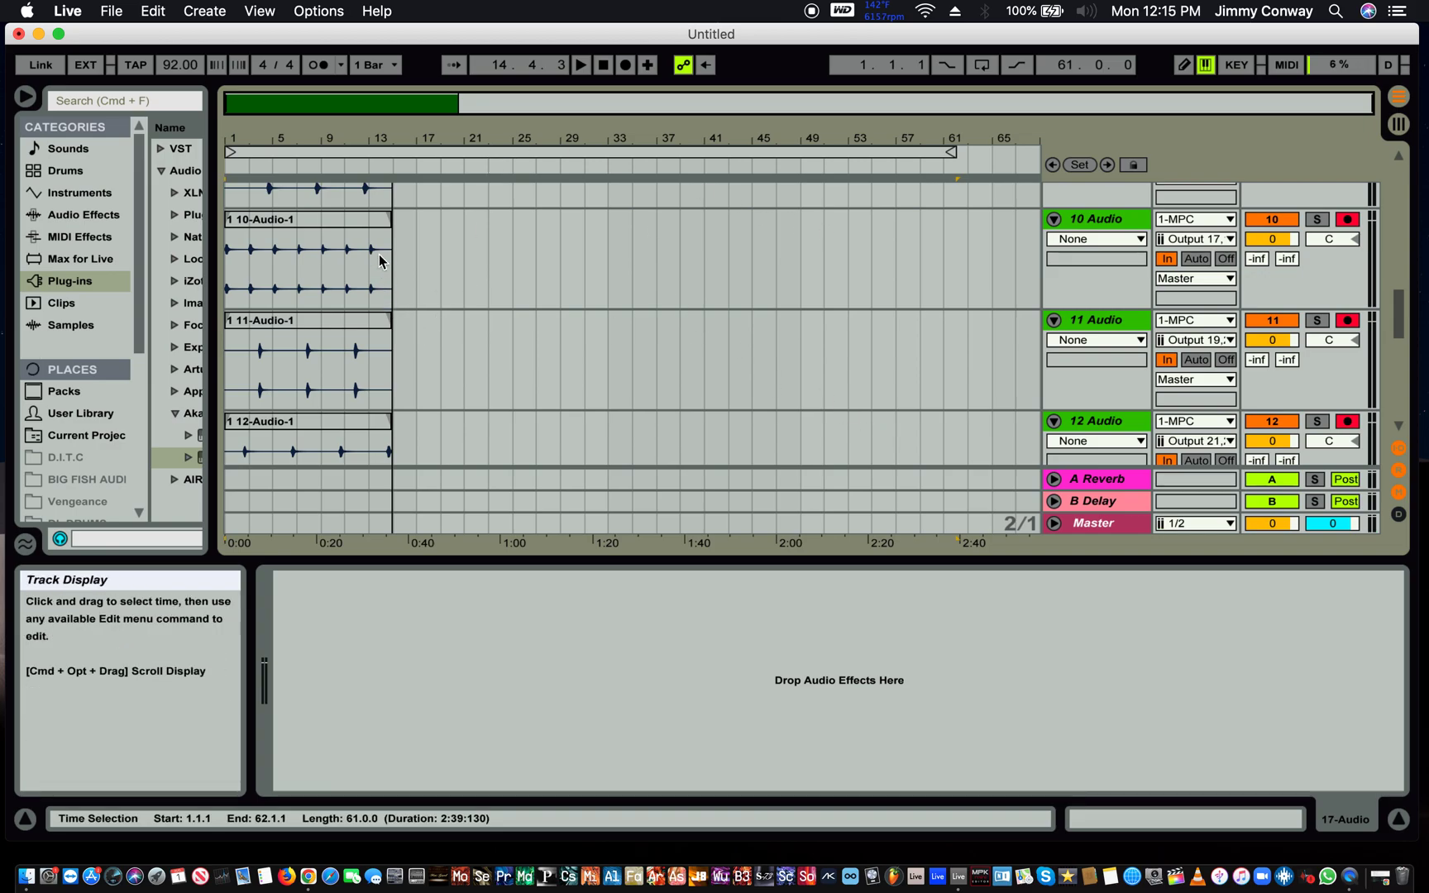
scroll(379, 253, up, 20)
scroll(378, 253, down, 4)
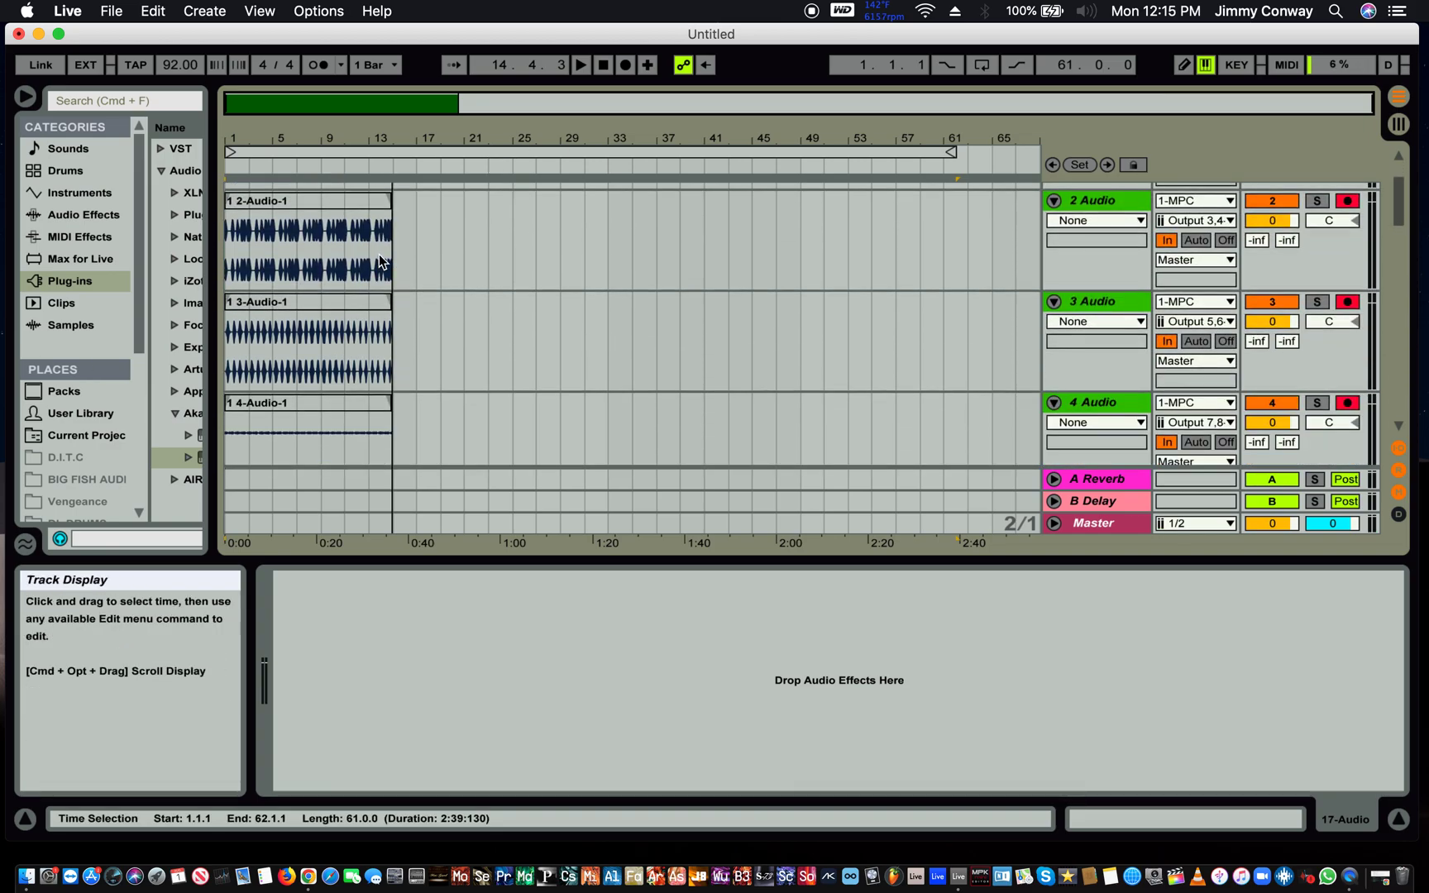
scroll(378, 253, down, 20)
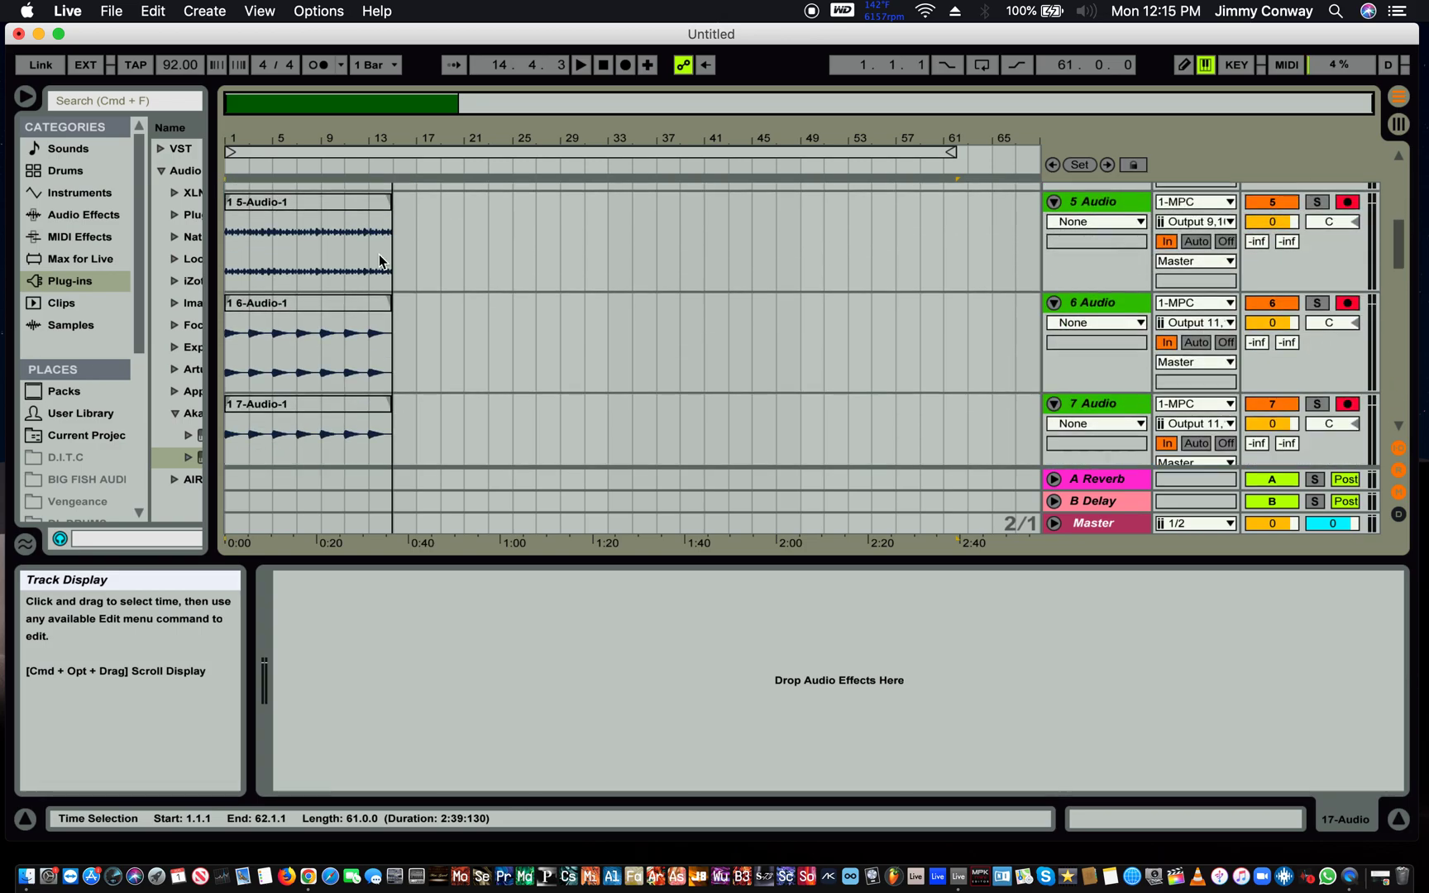
scroll(379, 253, down, 7)
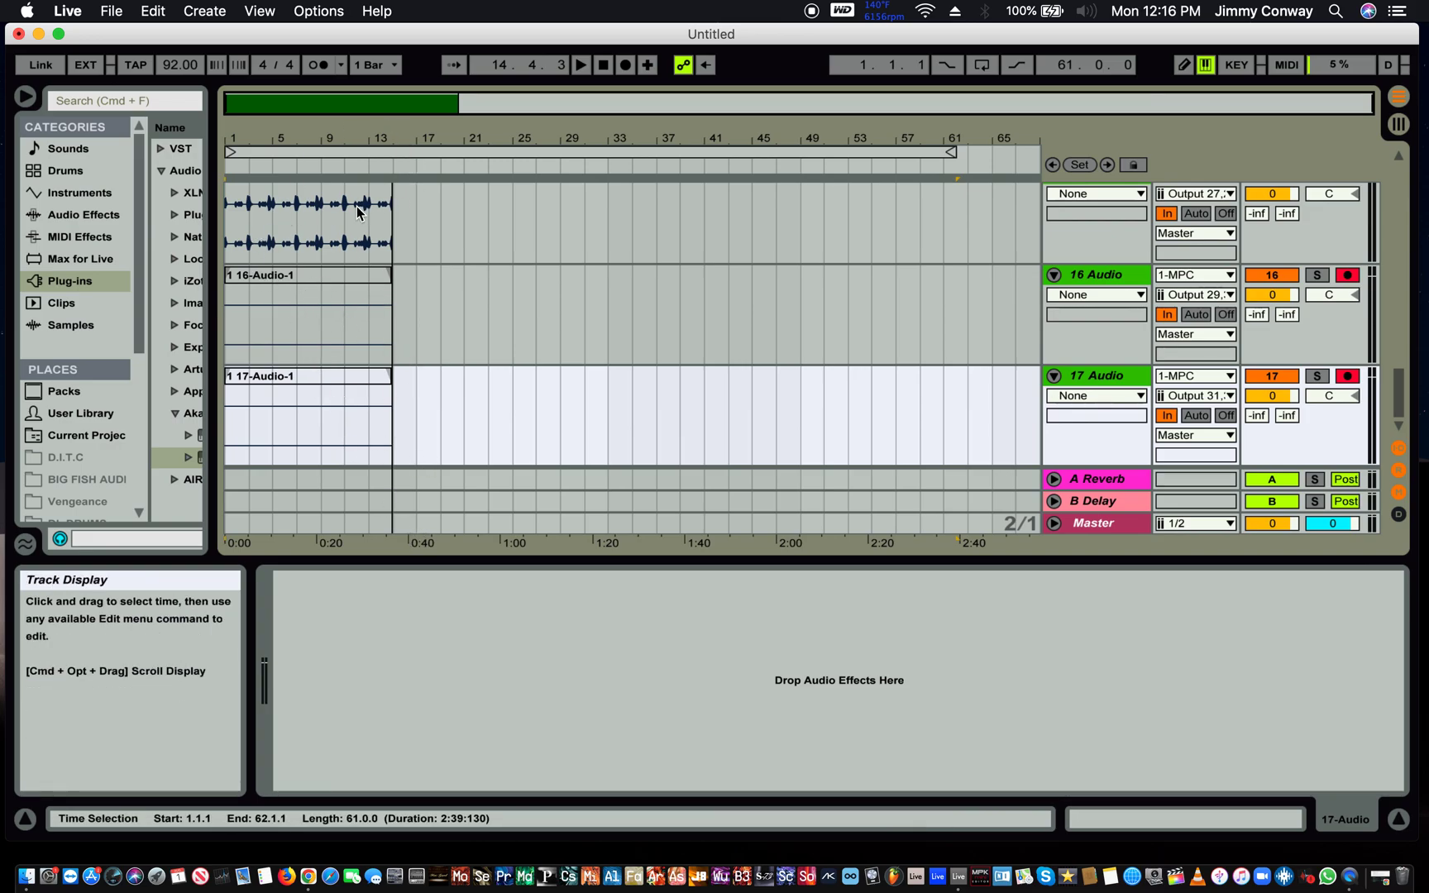
scroll(391, 324, up, 8)
scroll(391, 324, up, 6)
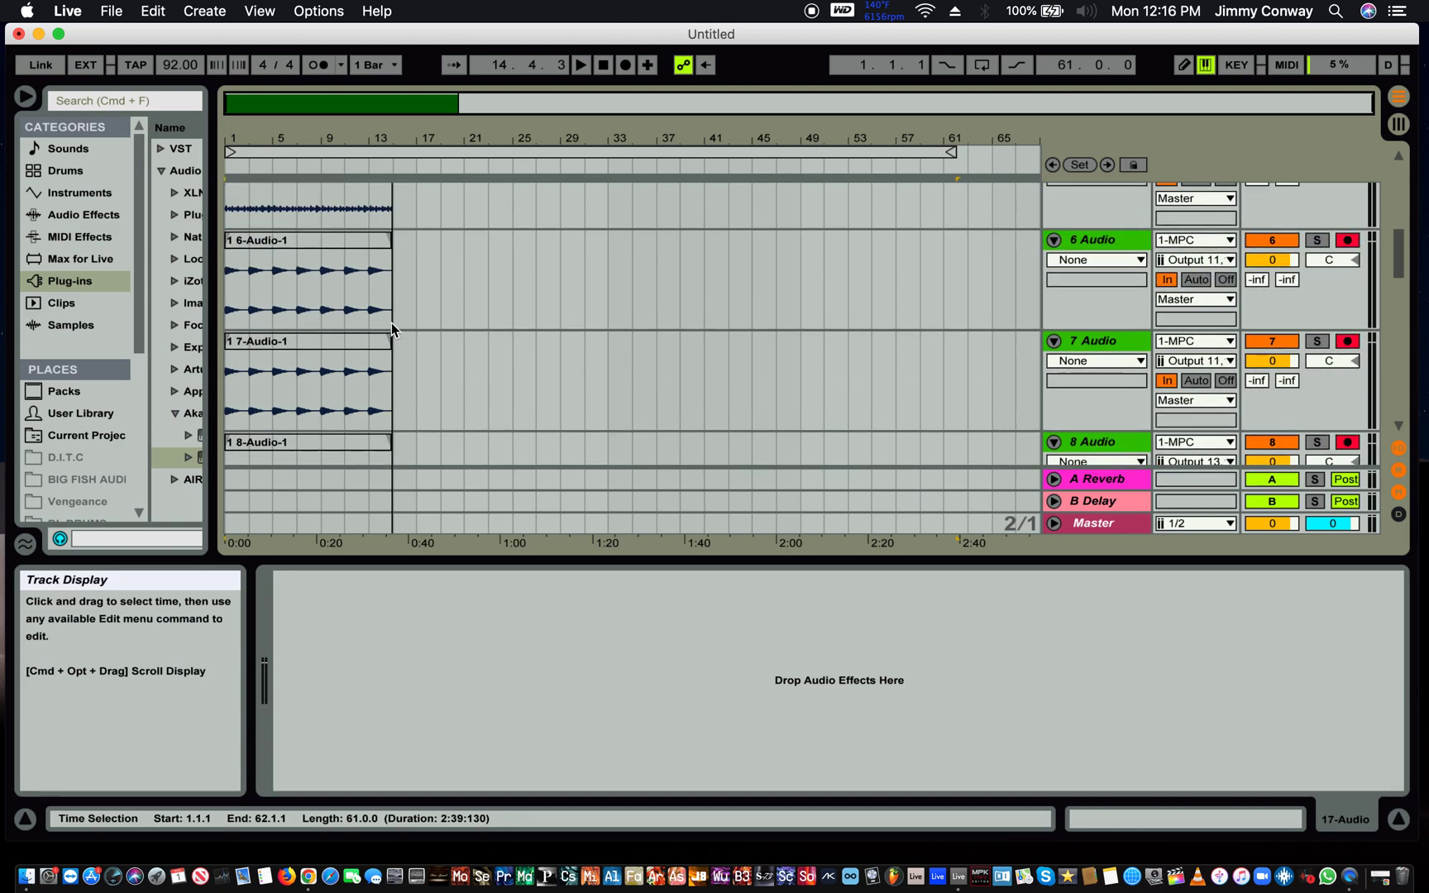
scroll(391, 324, up, 2)
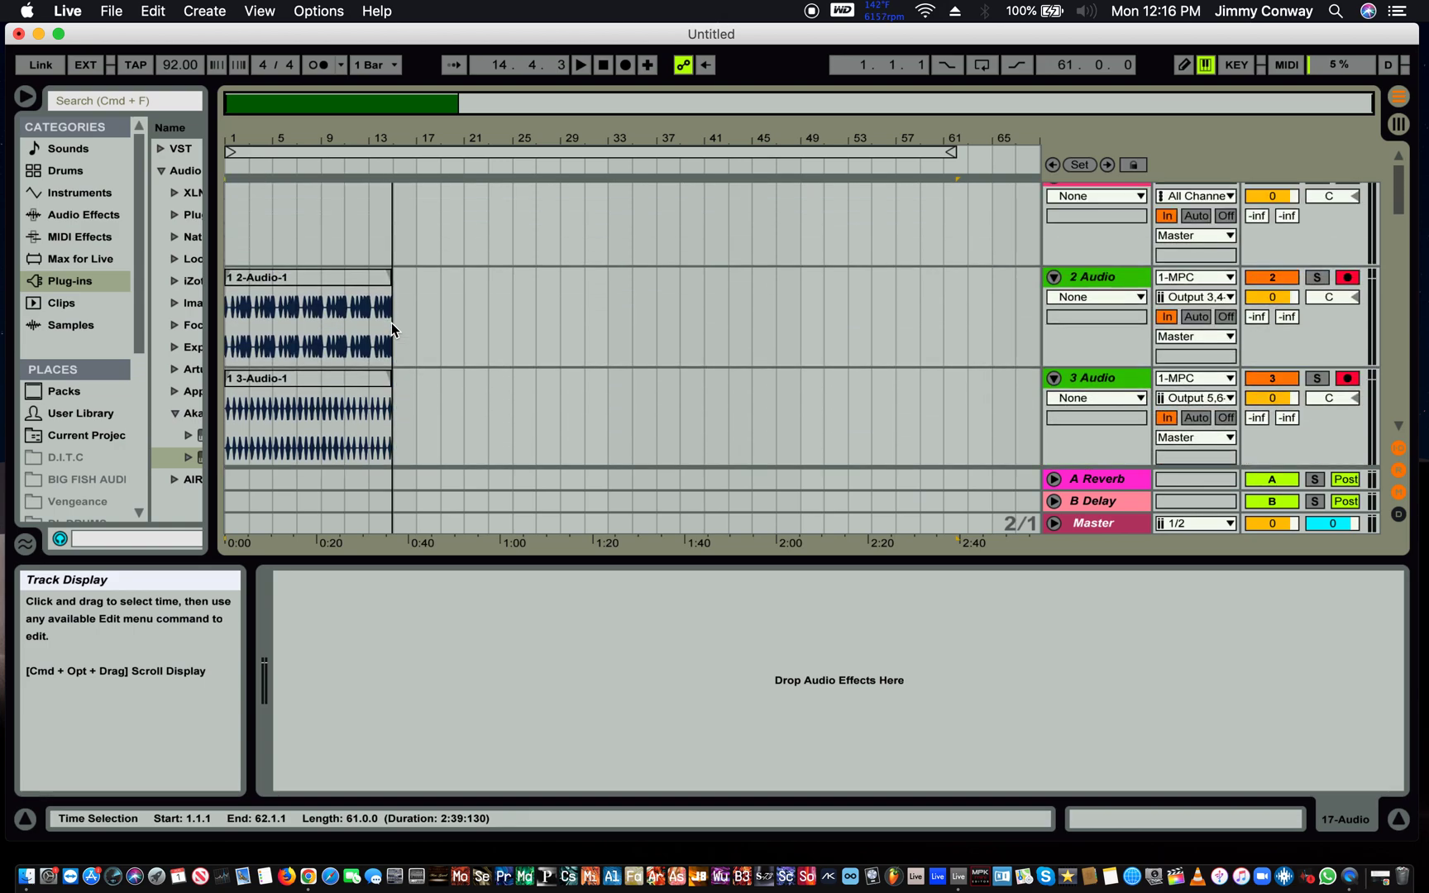
scroll(392, 329, down, 2)
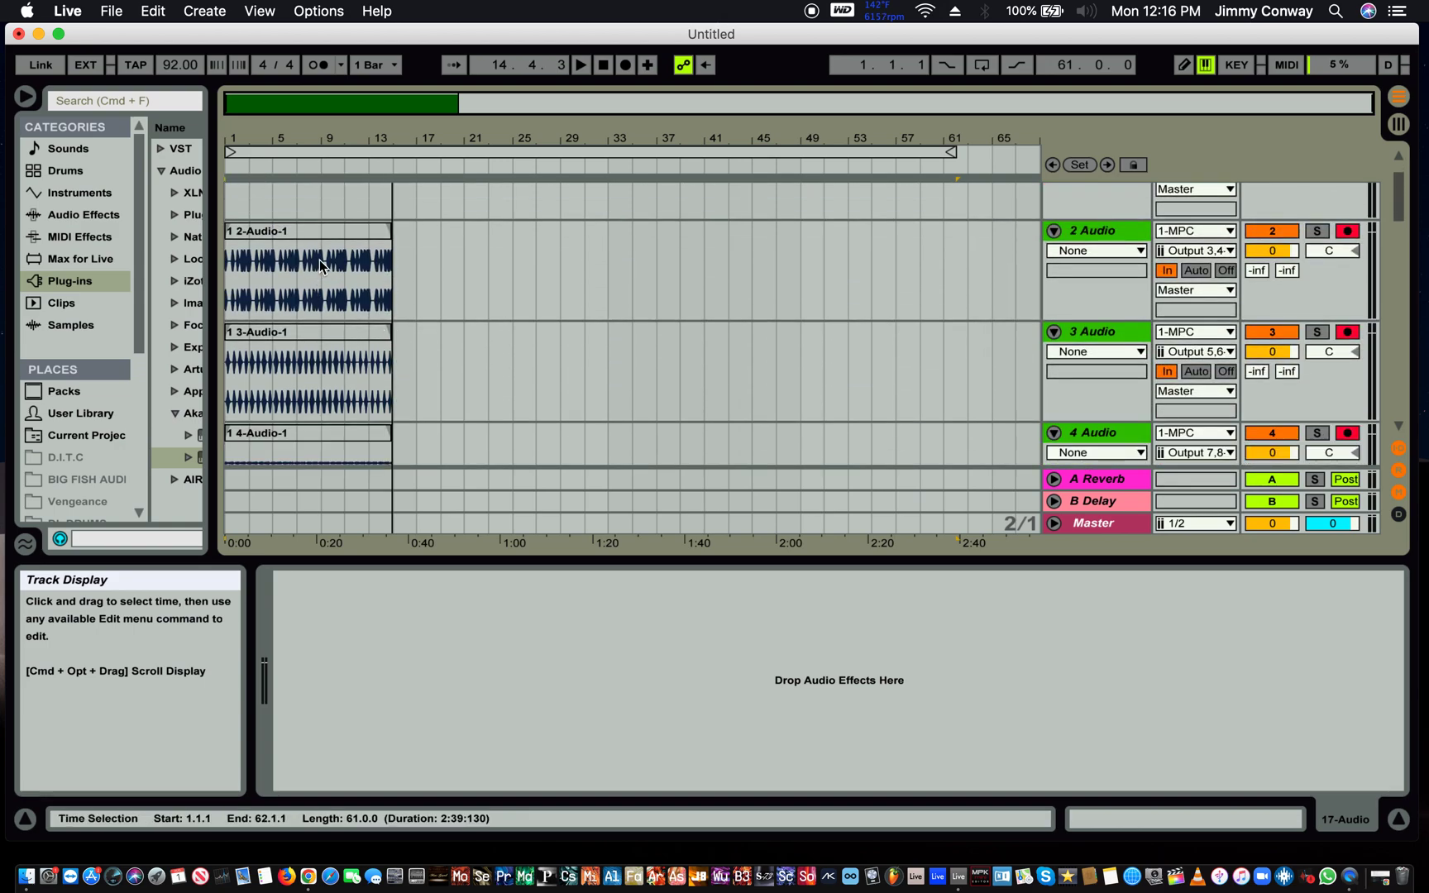
drag(381, 138, 380, 219)
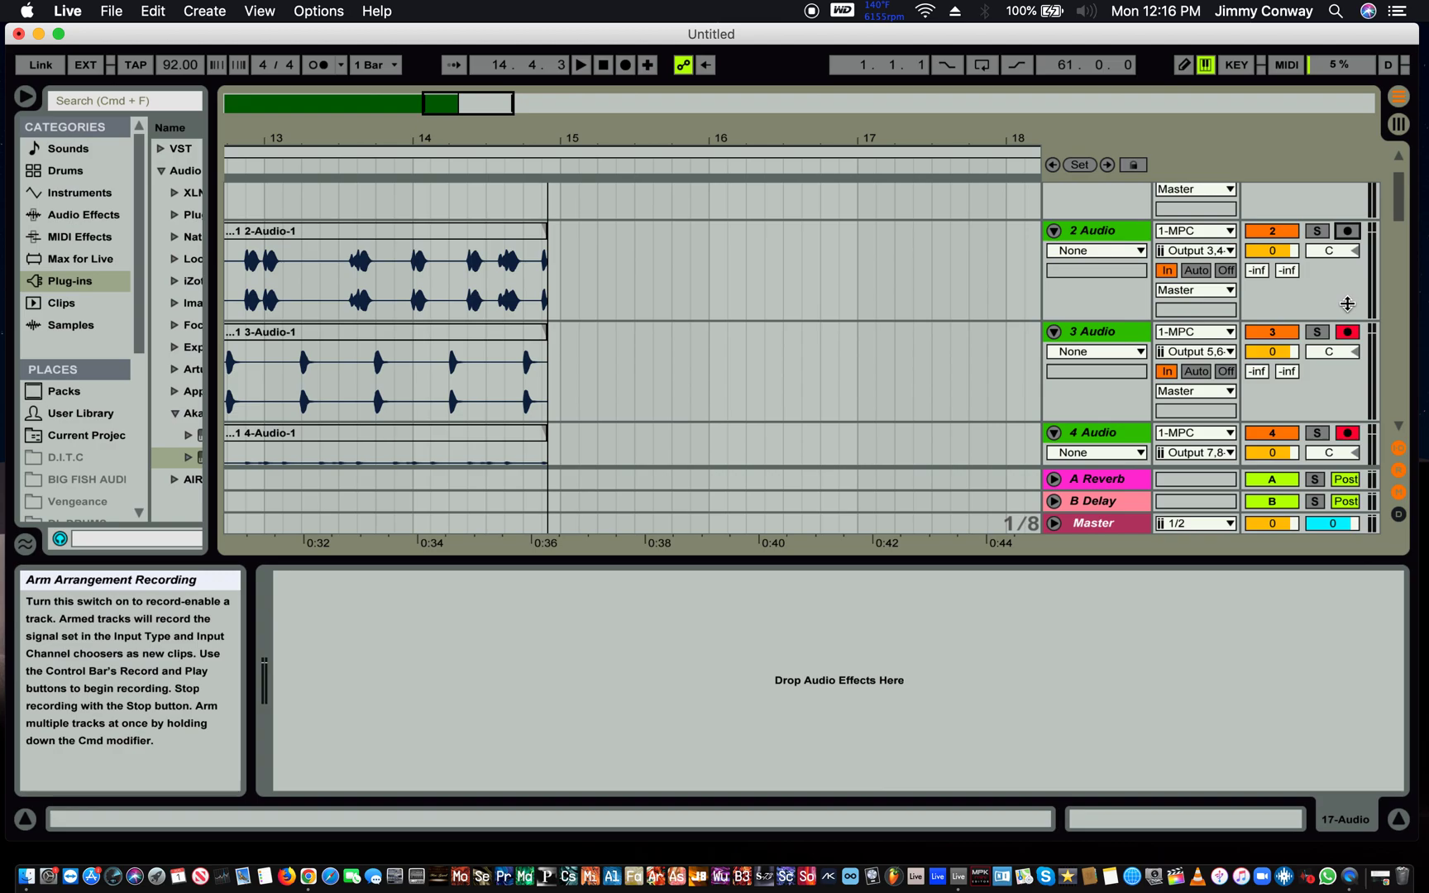
- Disarm tracks 4, 5, 7, 8, 9 and 12 Audio
click(1347, 432)
scroll(1348, 397, down, 5)
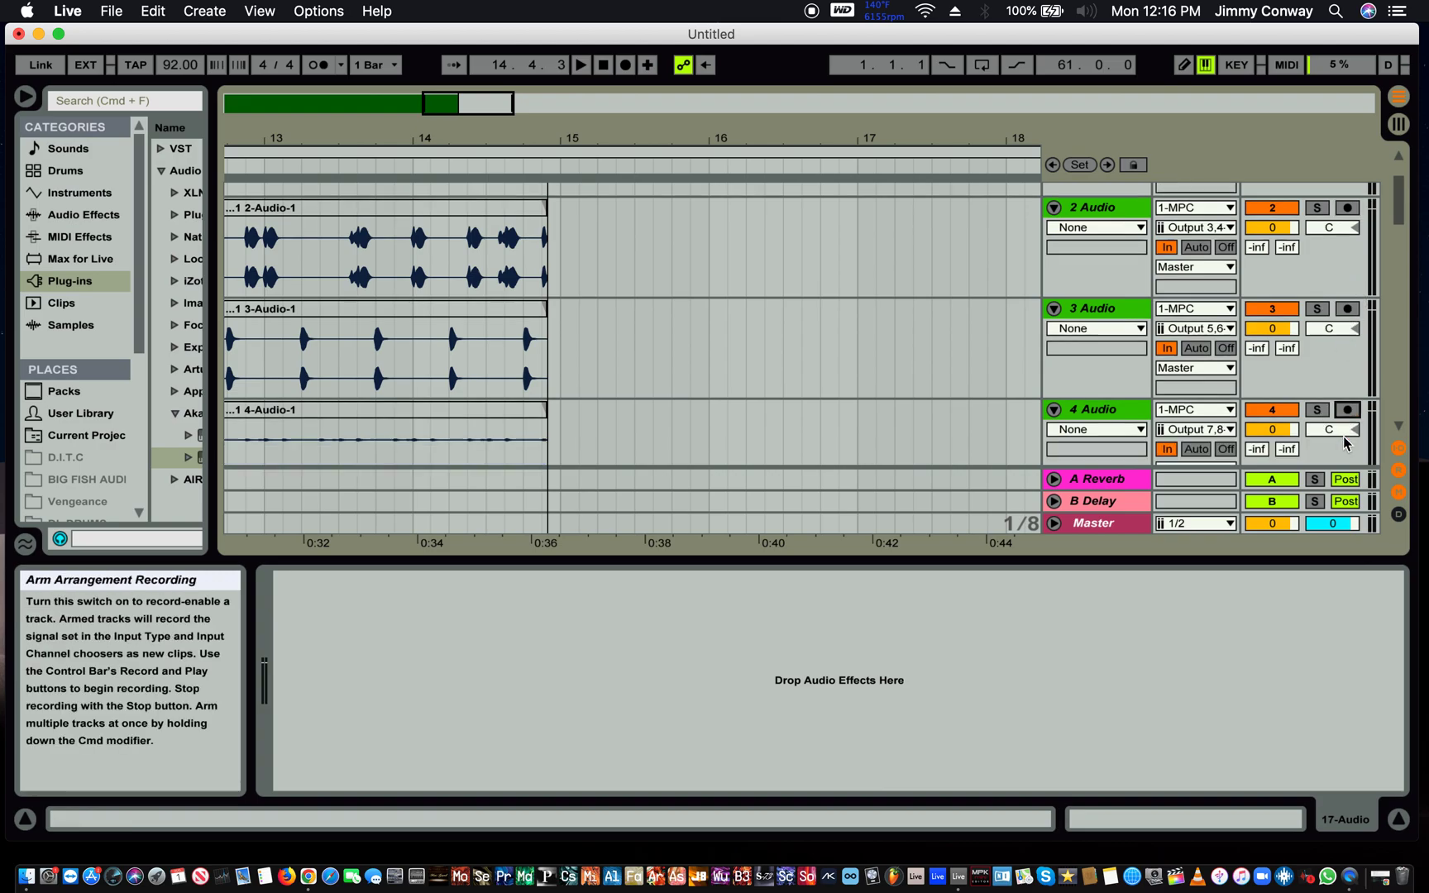
click(1348, 326)
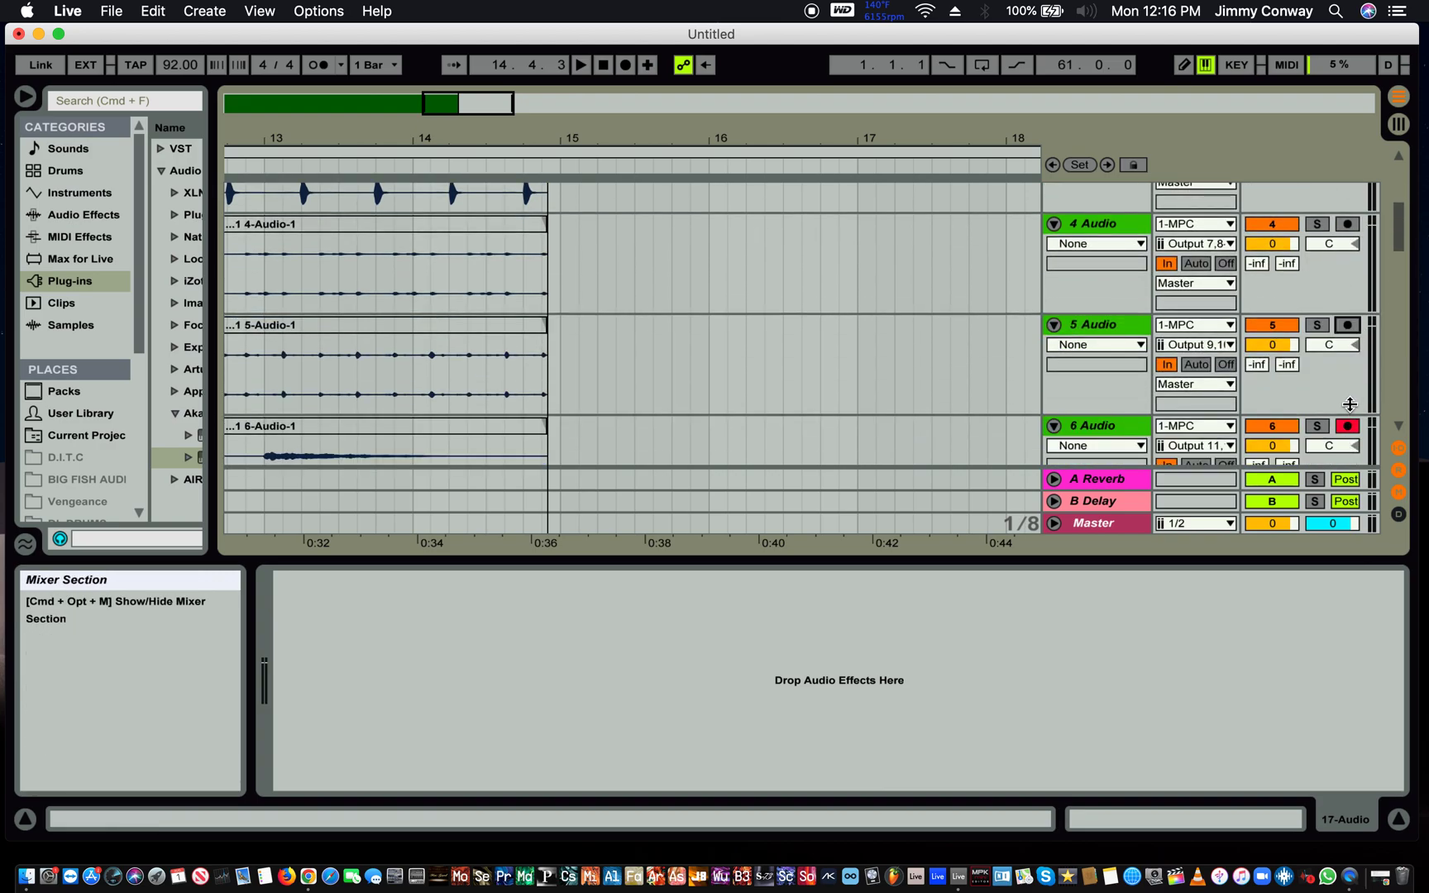
scroll(1347, 434, down, 5)
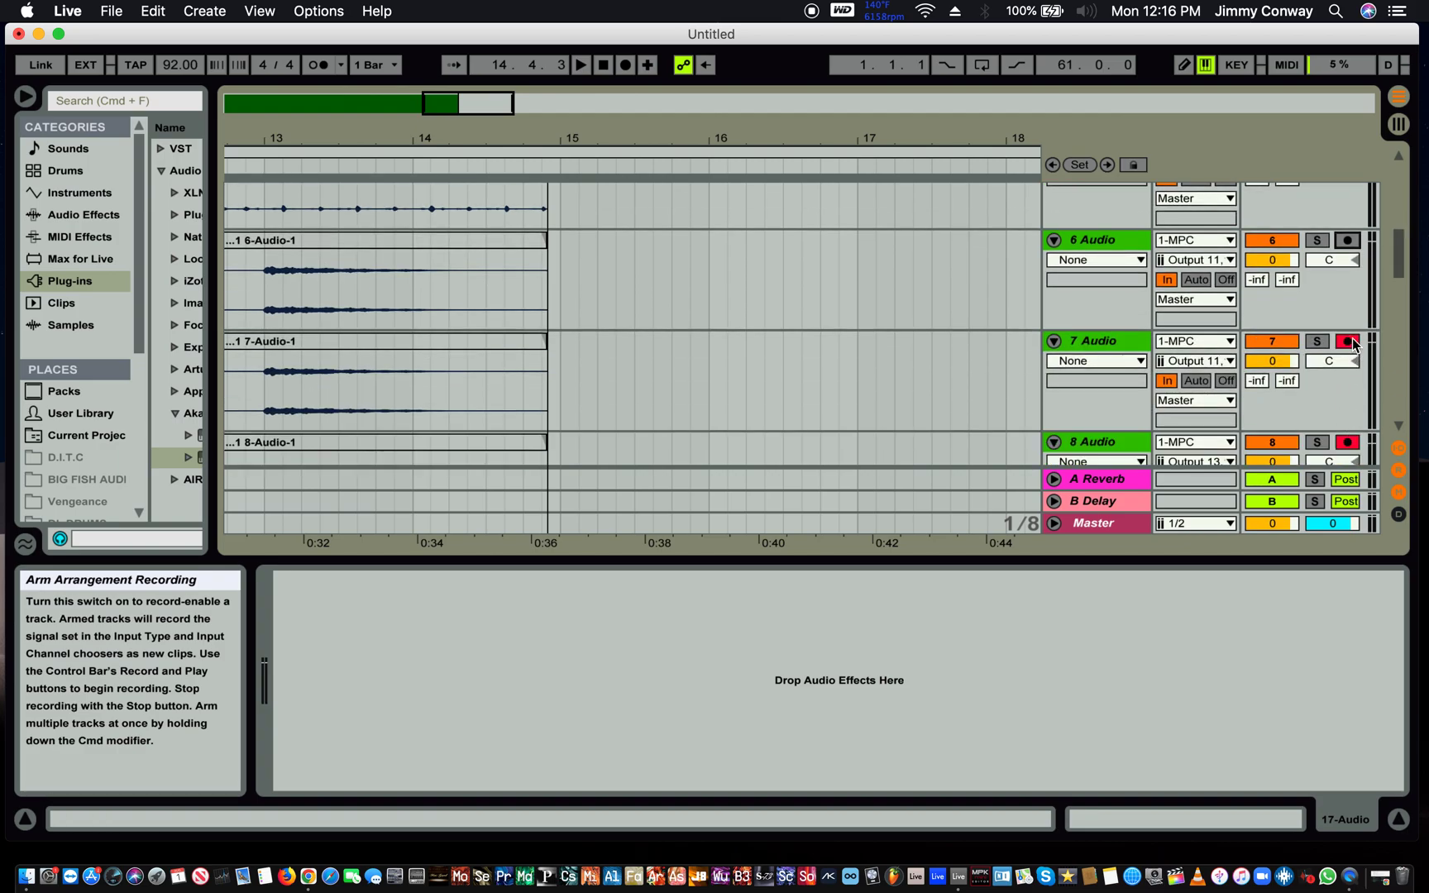
click(1349, 341)
click(1347, 442)
scroll(1348, 451, down, 4)
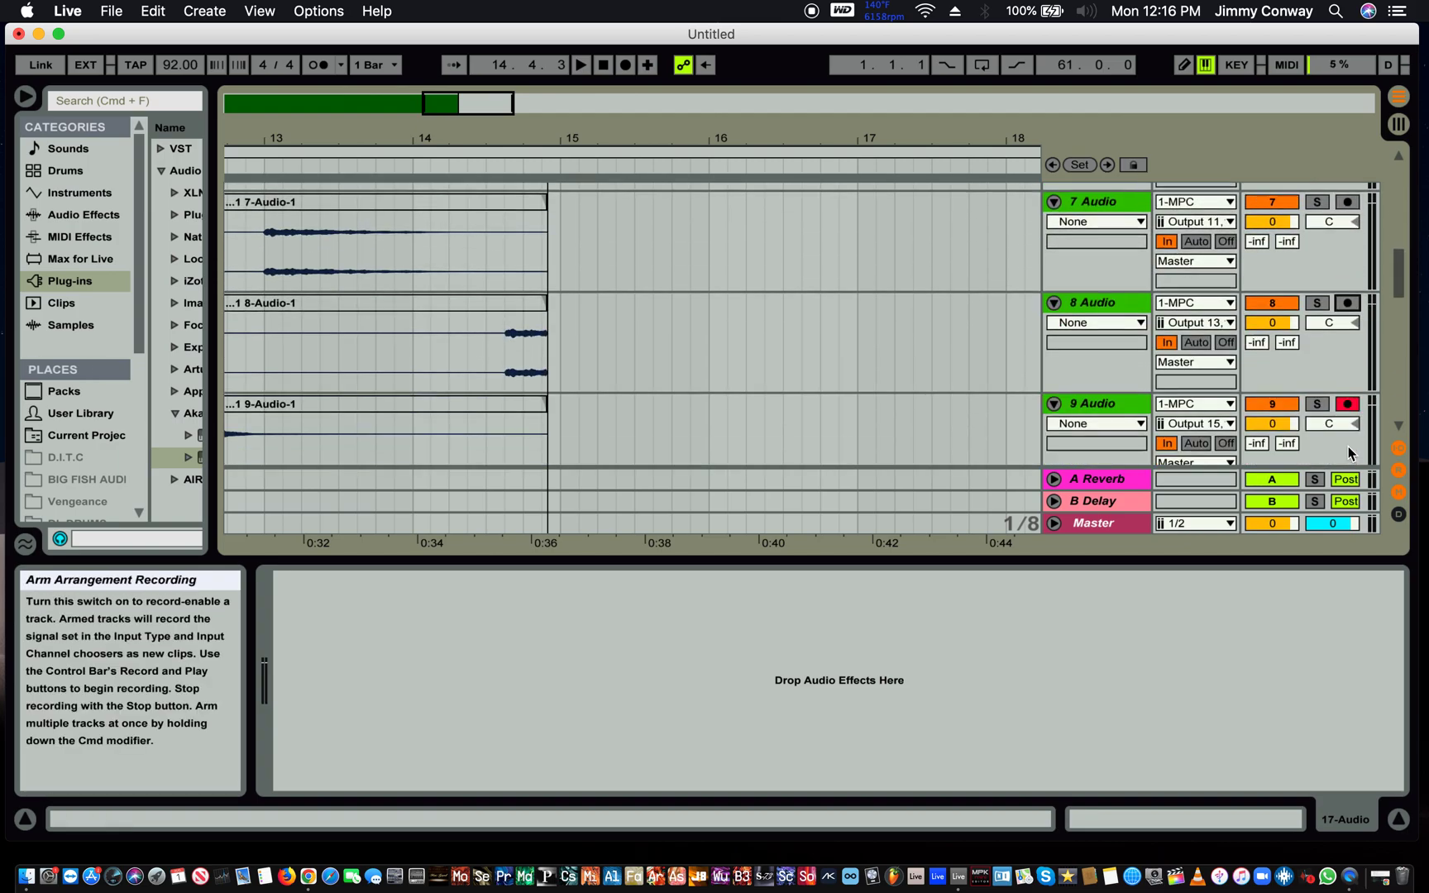
click(1347, 404)
scroll(1353, 405, down, 2)
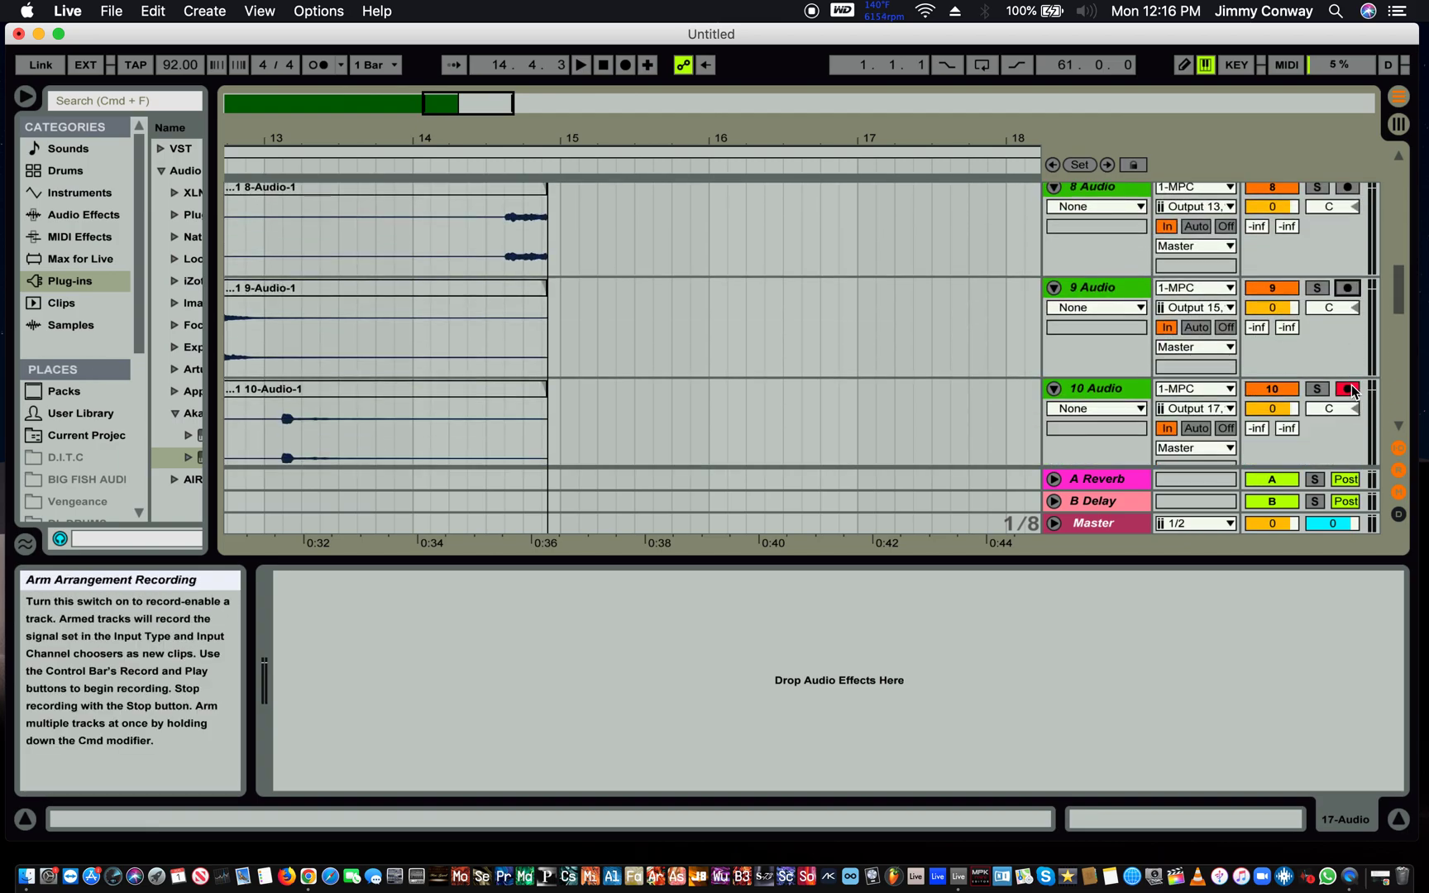
scroll(1352, 392, down, 2)
scroll(1351, 377, down, 3)
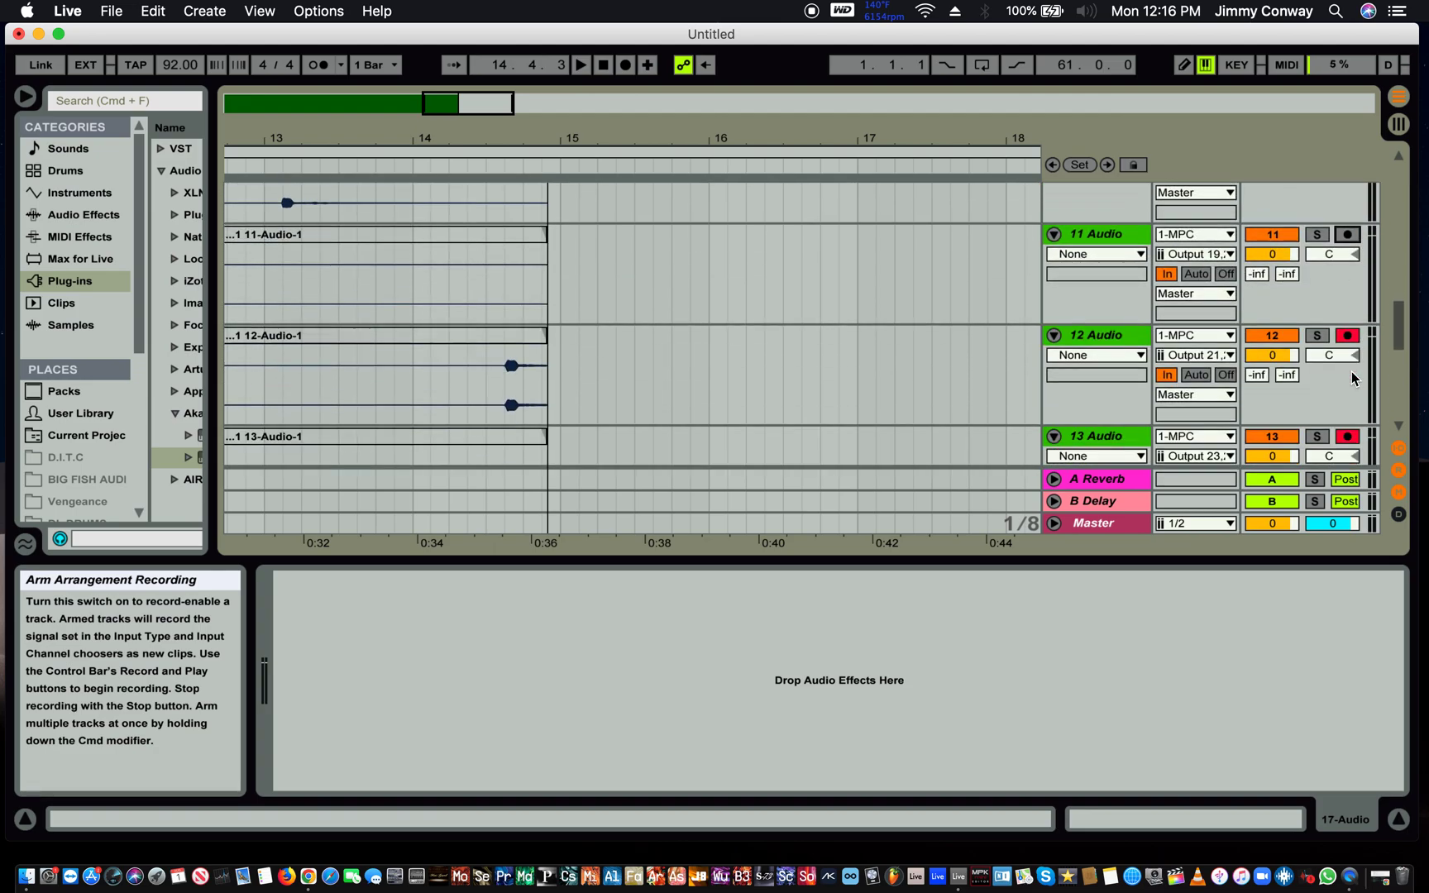
click(1346, 338)
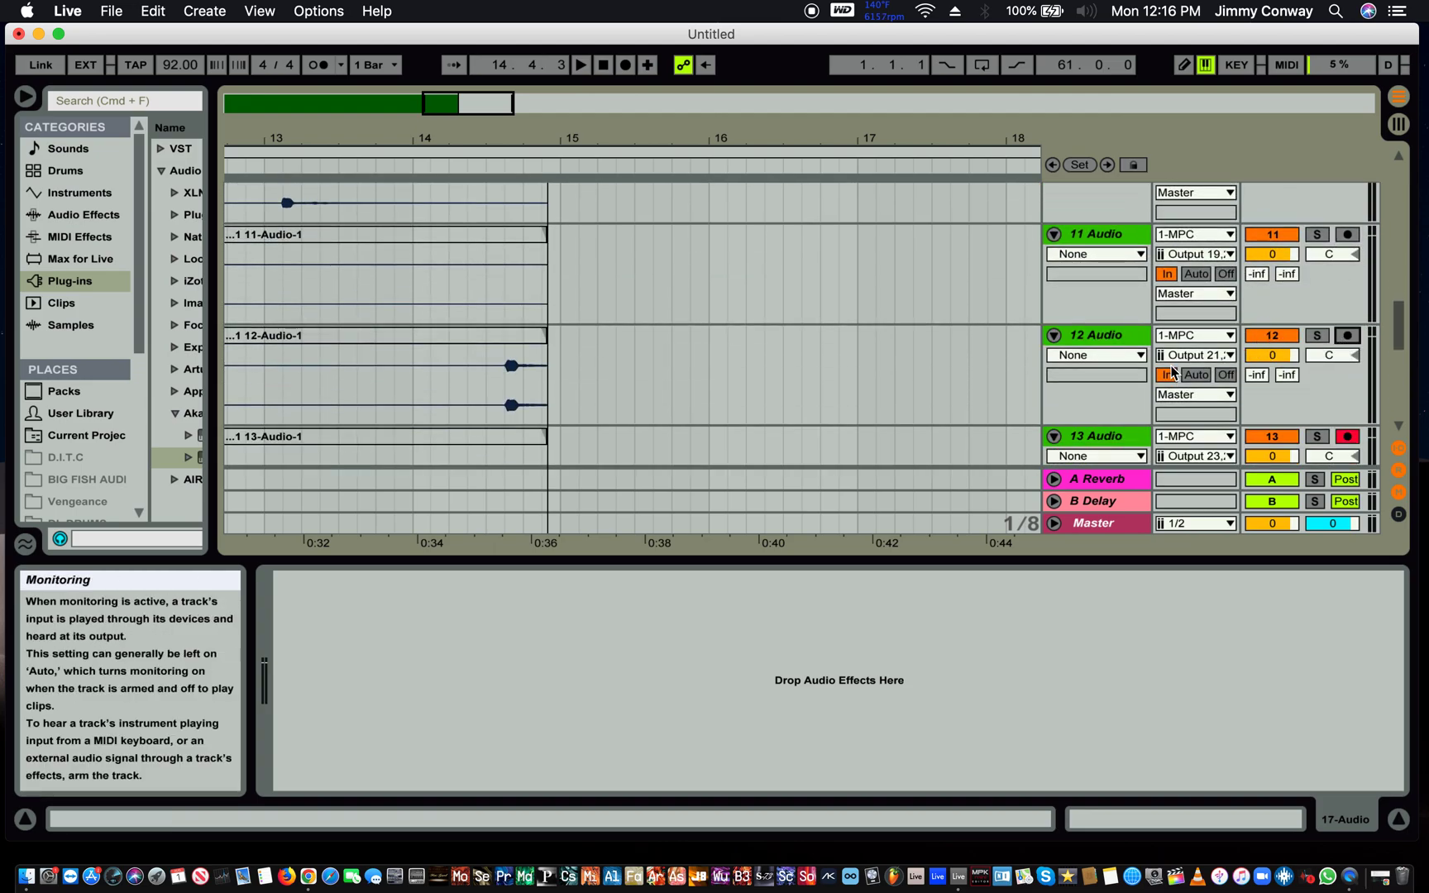
- Turn monitoring Off on 11, 12, 13 and 14 Audio
click(1225, 377)
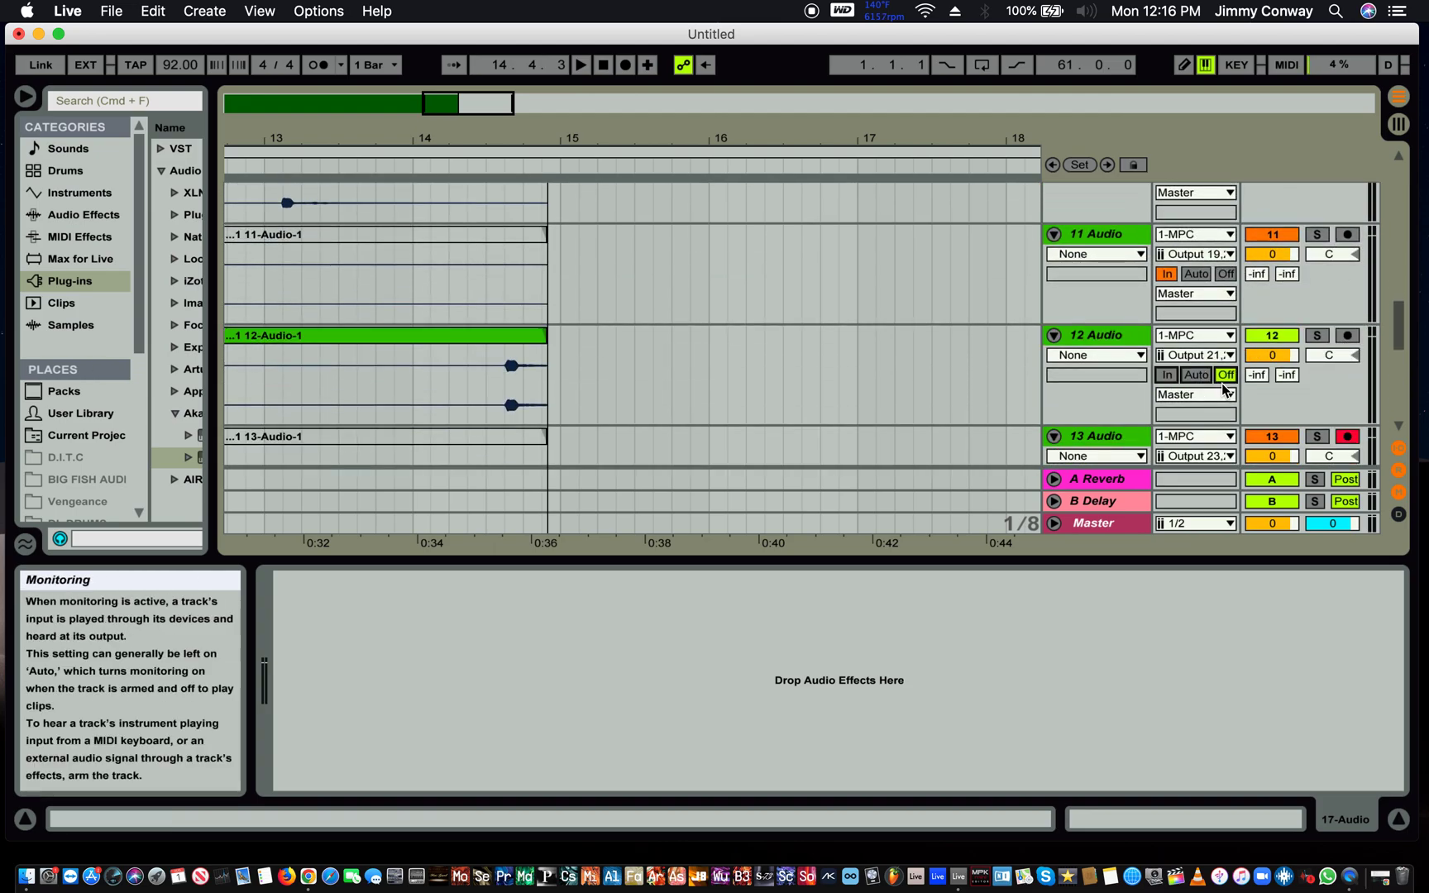
click(1224, 273)
scroll(1234, 364, down, 1)
scroll(1234, 364, down, 1)
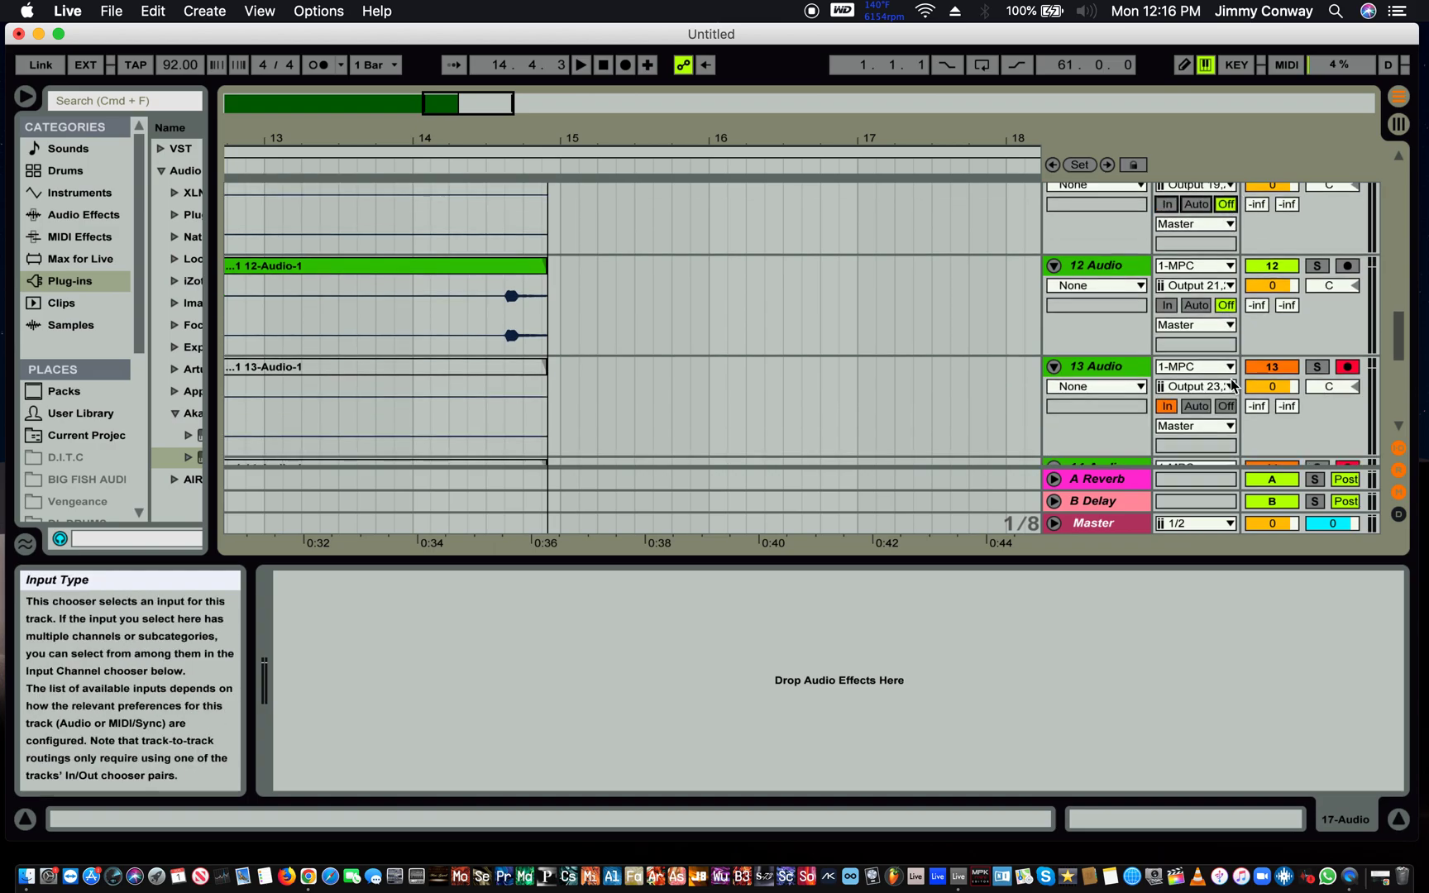
click(1225, 406)
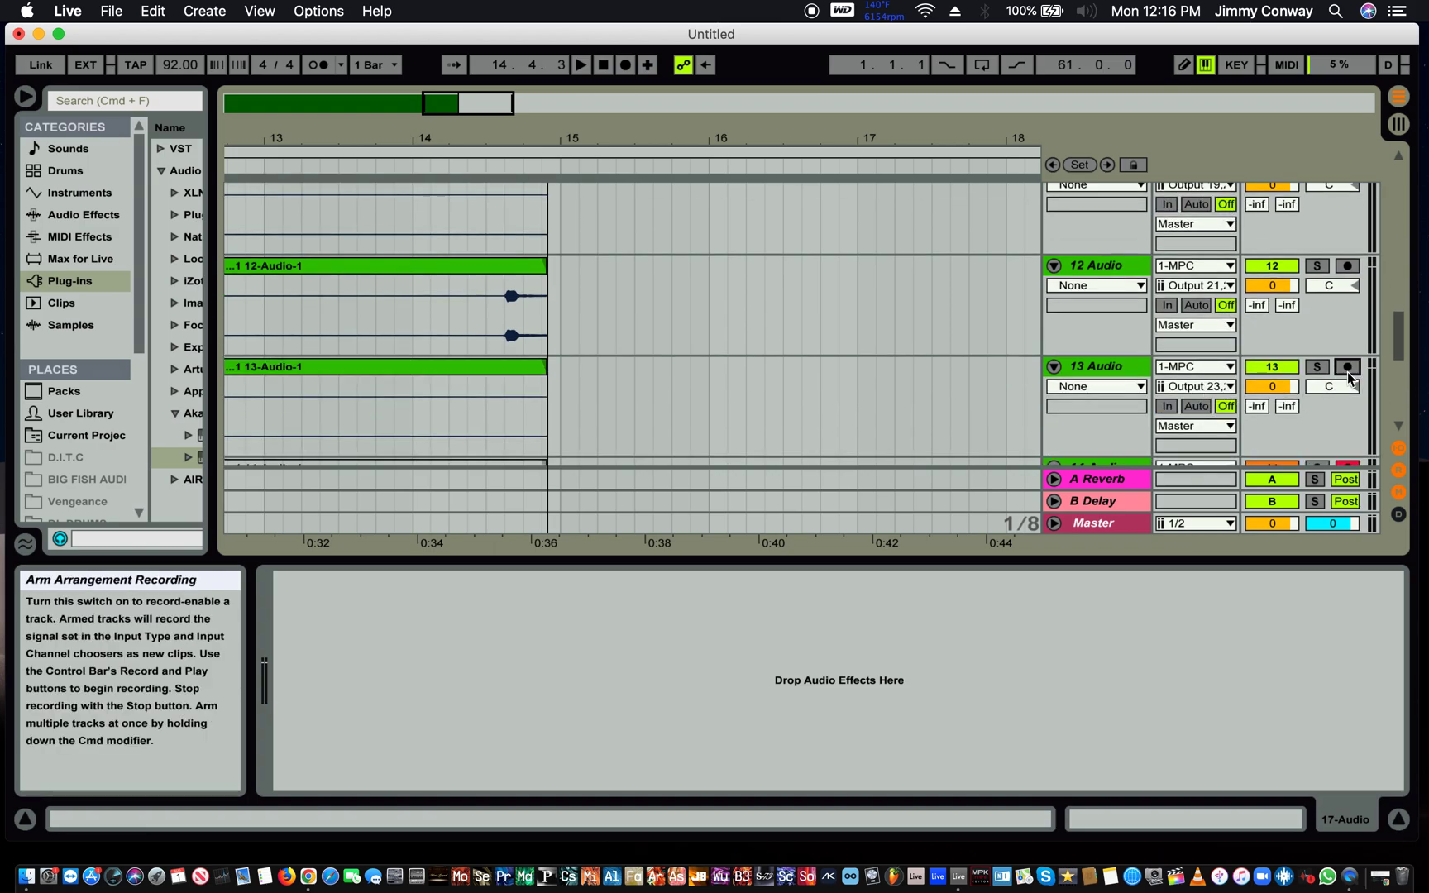
scroll(1348, 379, down, 4)
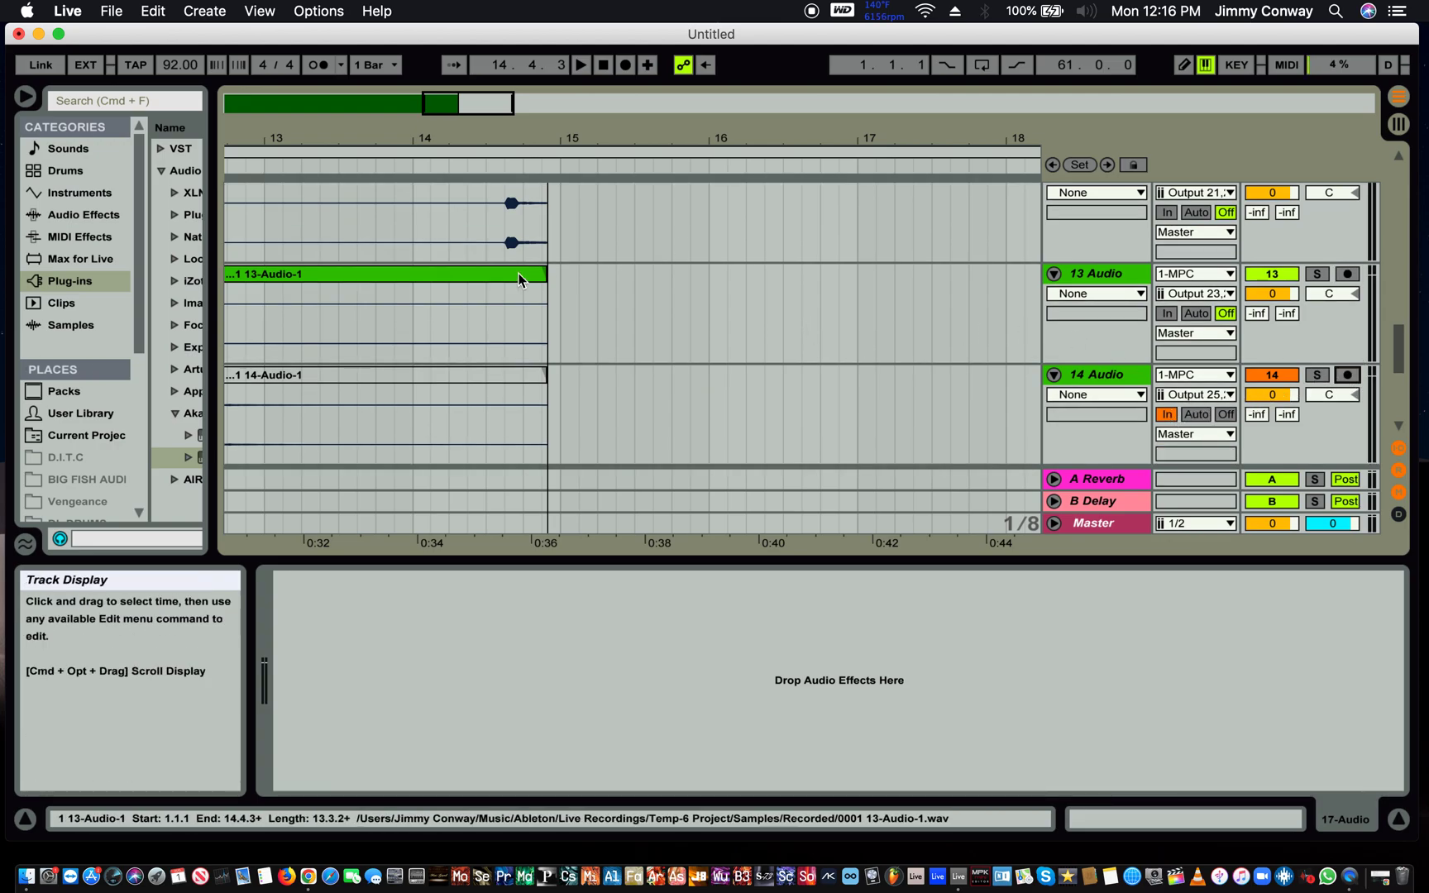
key(super+a)
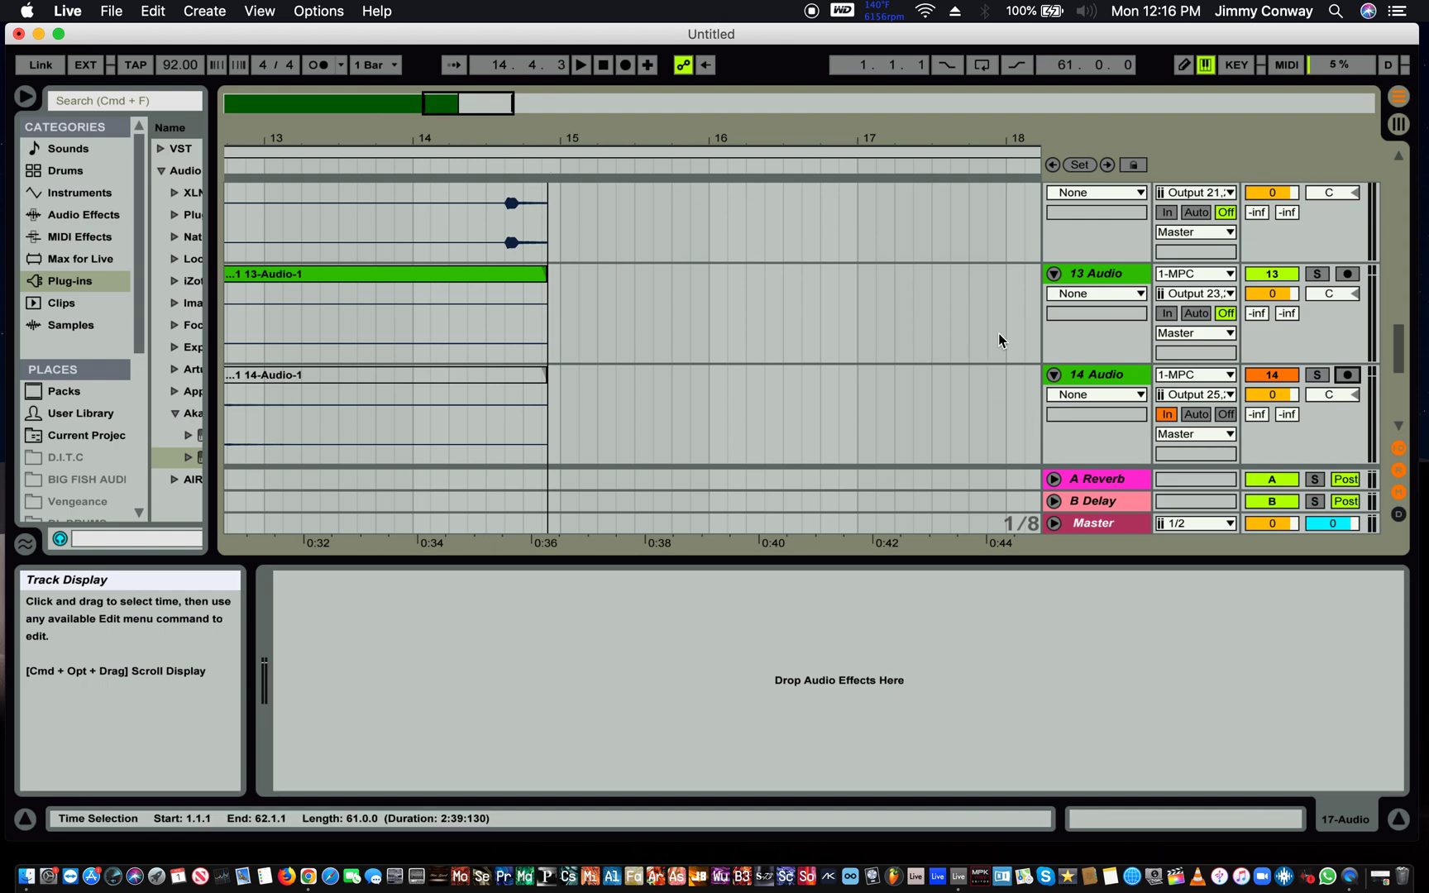
click(1228, 422)
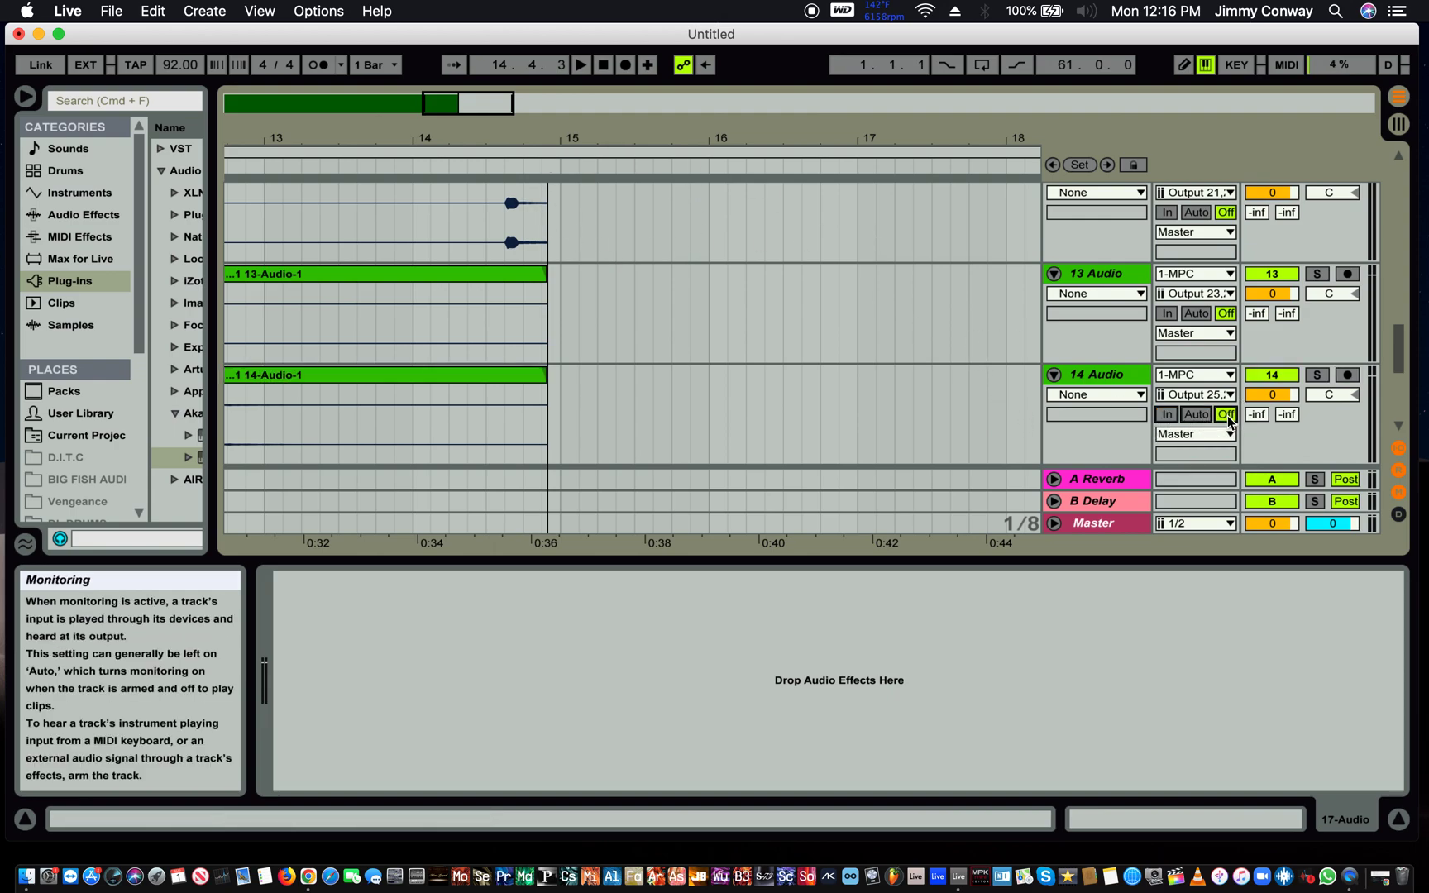
scroll(1228, 413, down, 3)
- Disarm 15 Audio and turn monitoring Off on 15, 16 and 17 Audio
click(1348, 361)
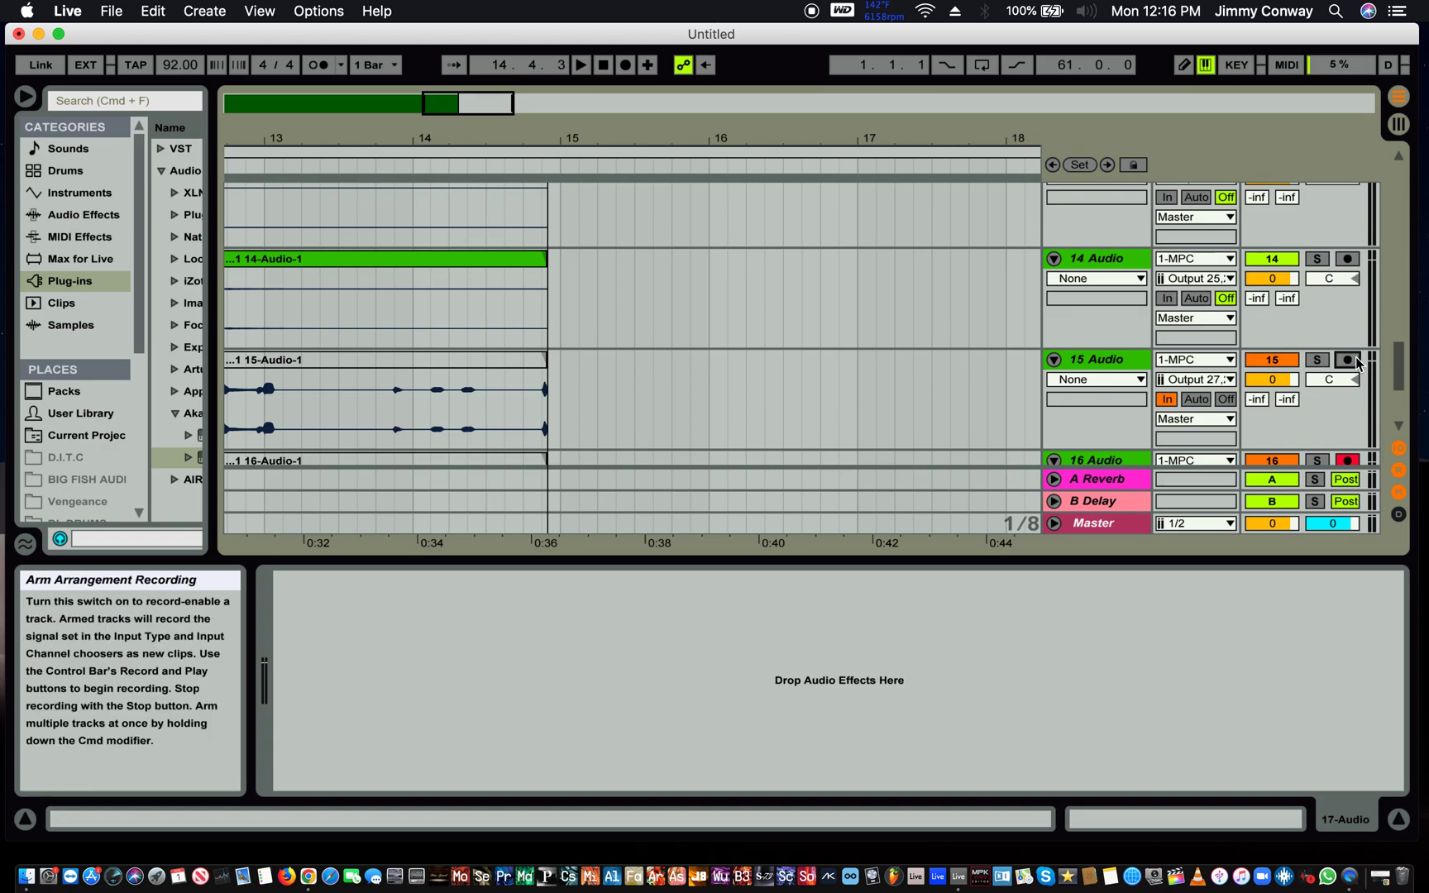
scroll(1357, 364, down, 2)
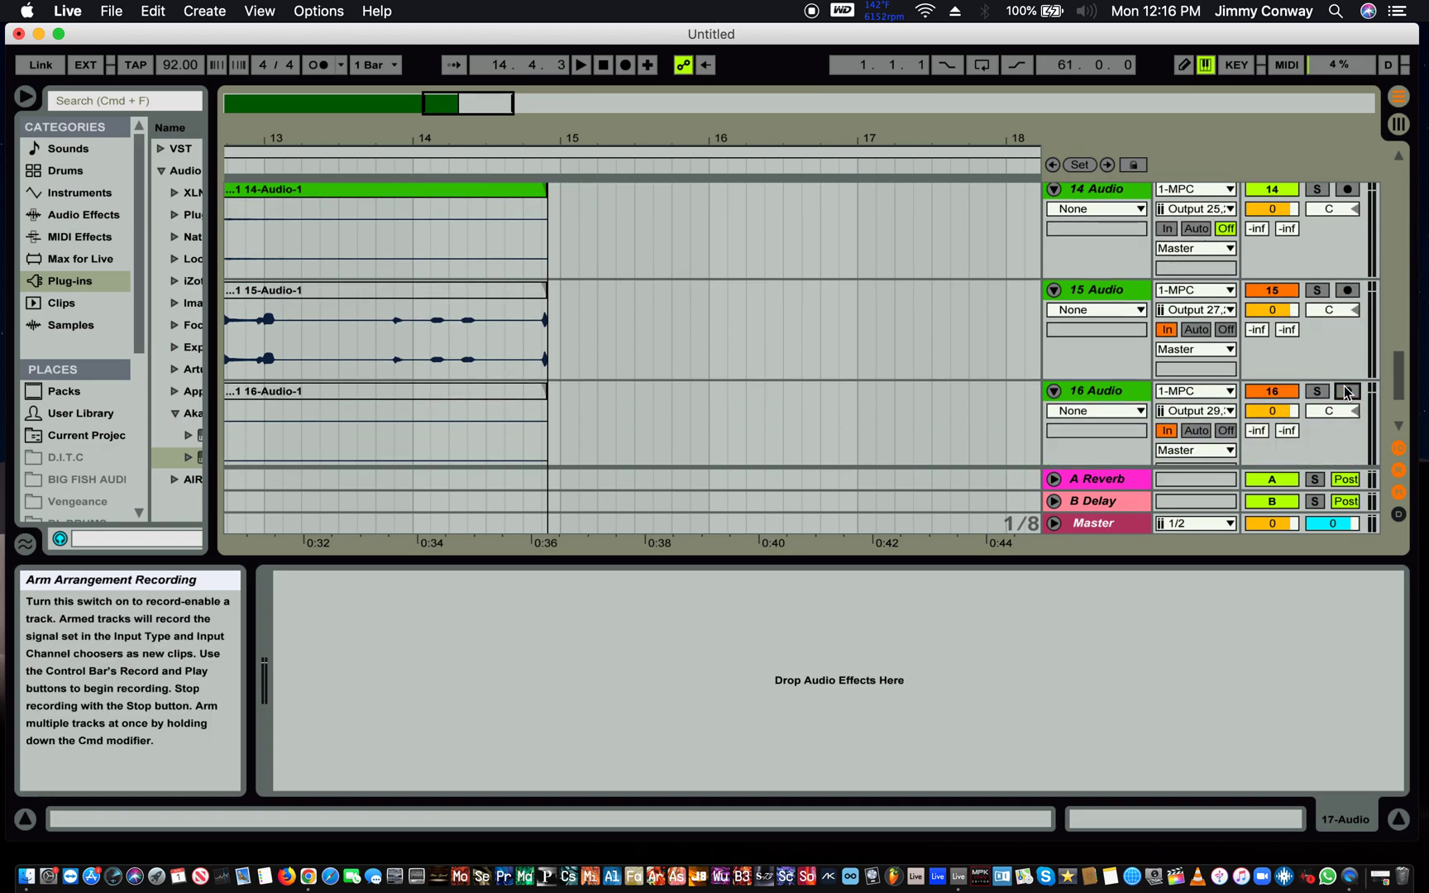
click(1226, 330)
click(1217, 431)
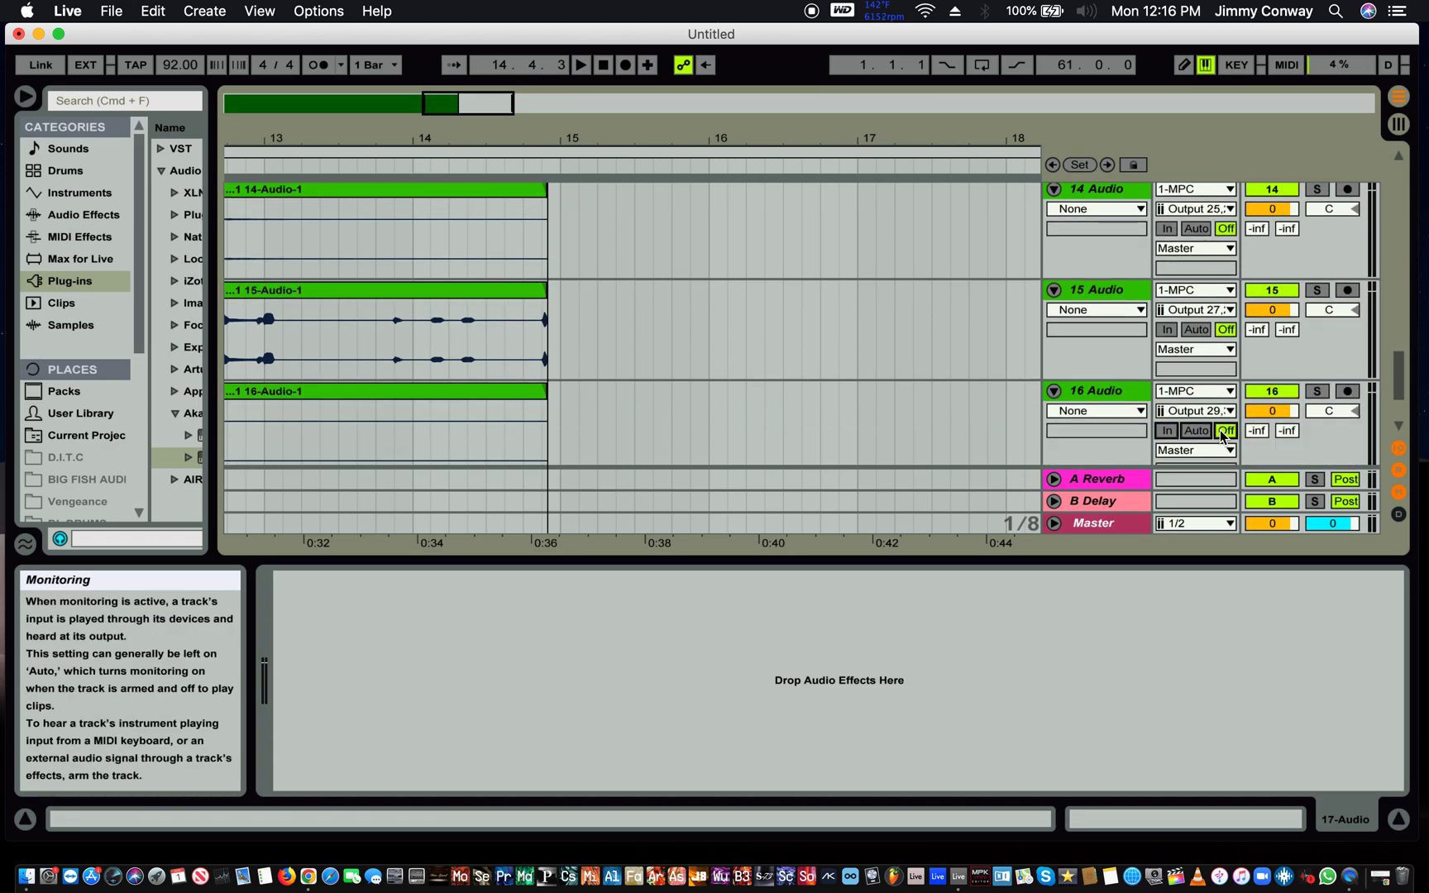
scroll(1220, 437, down, 2)
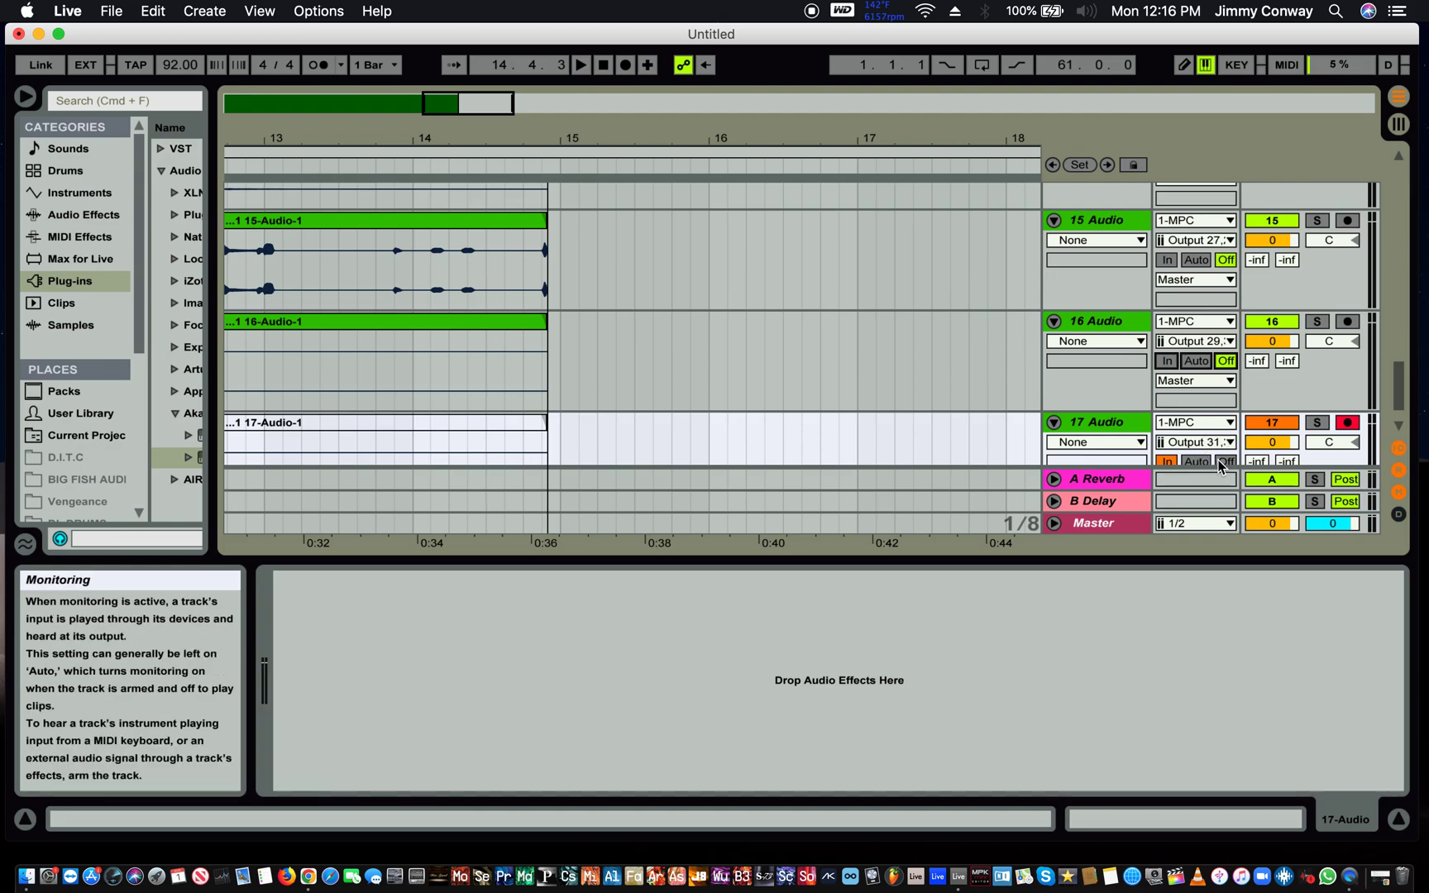
click(1224, 460)
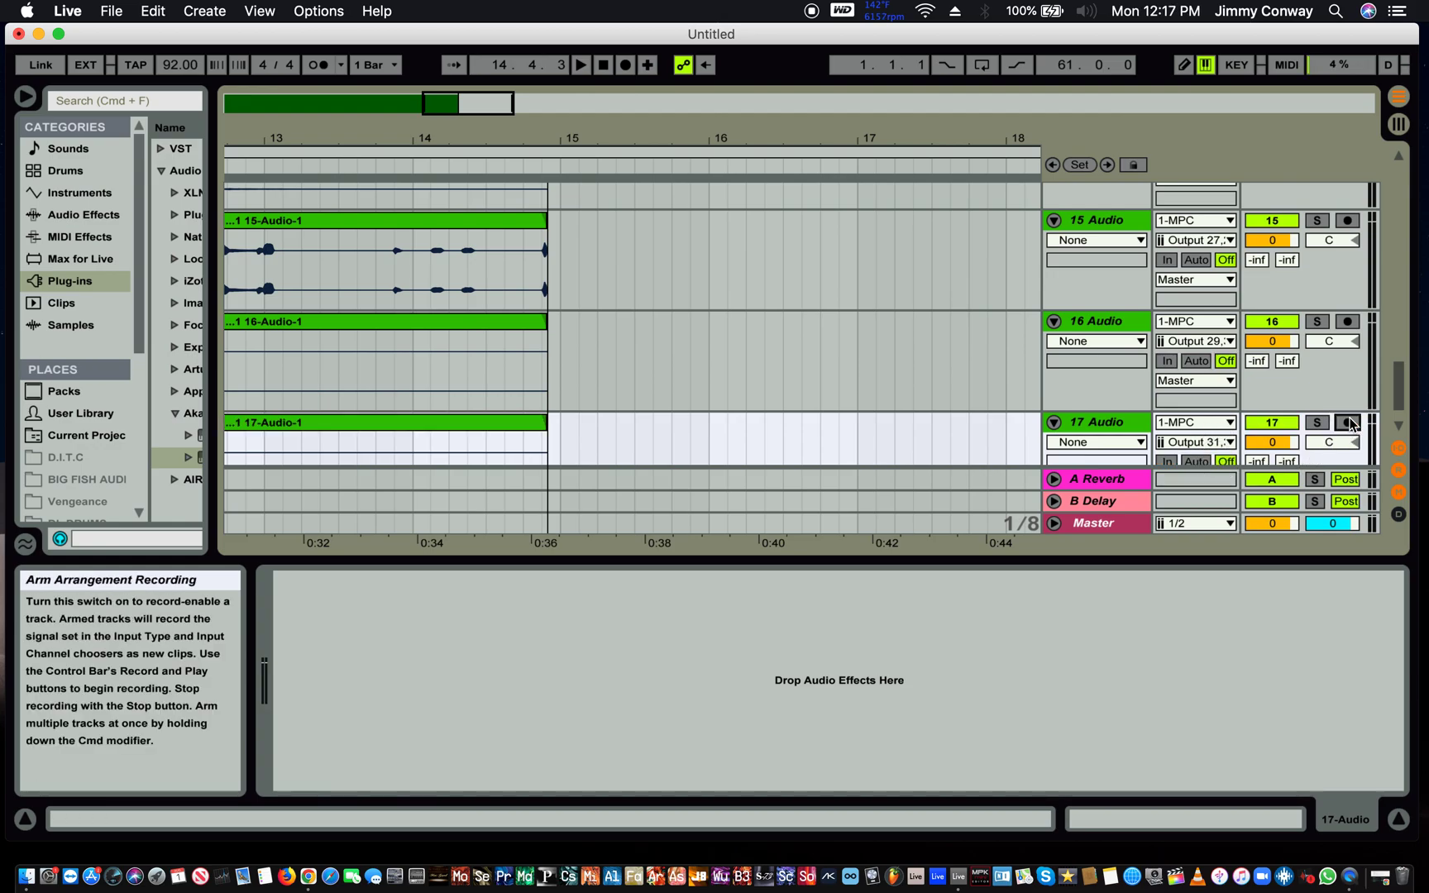
scroll(1350, 424, down, 2)
scroll(1350, 424, up, 15)
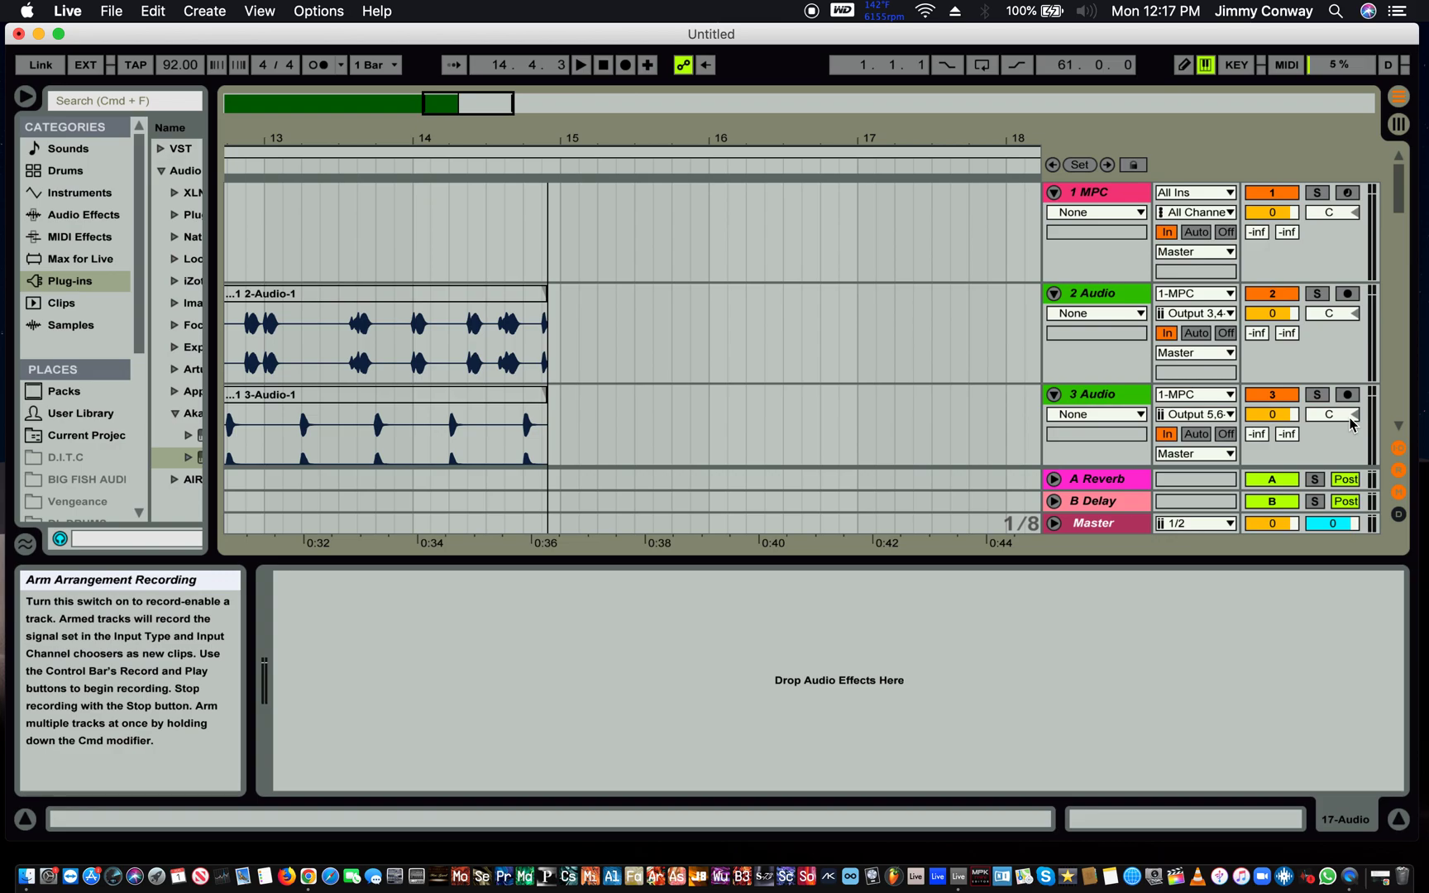
- Turn monitoring Off on 2, 3, 4, 5 and 6 Audio
click(1227, 333)
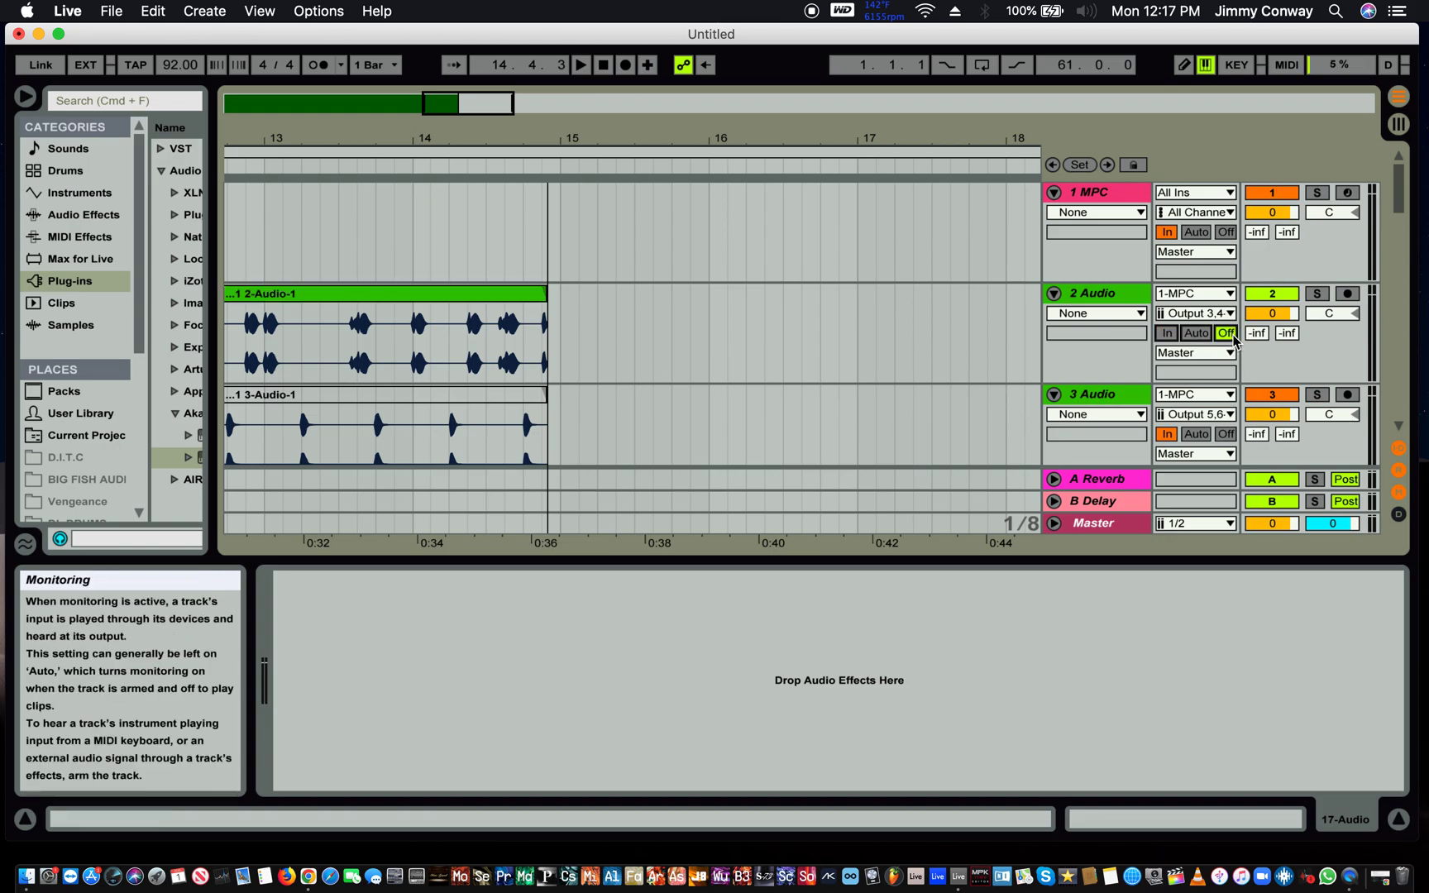
click(1224, 433)
scroll(1220, 424, down, 6)
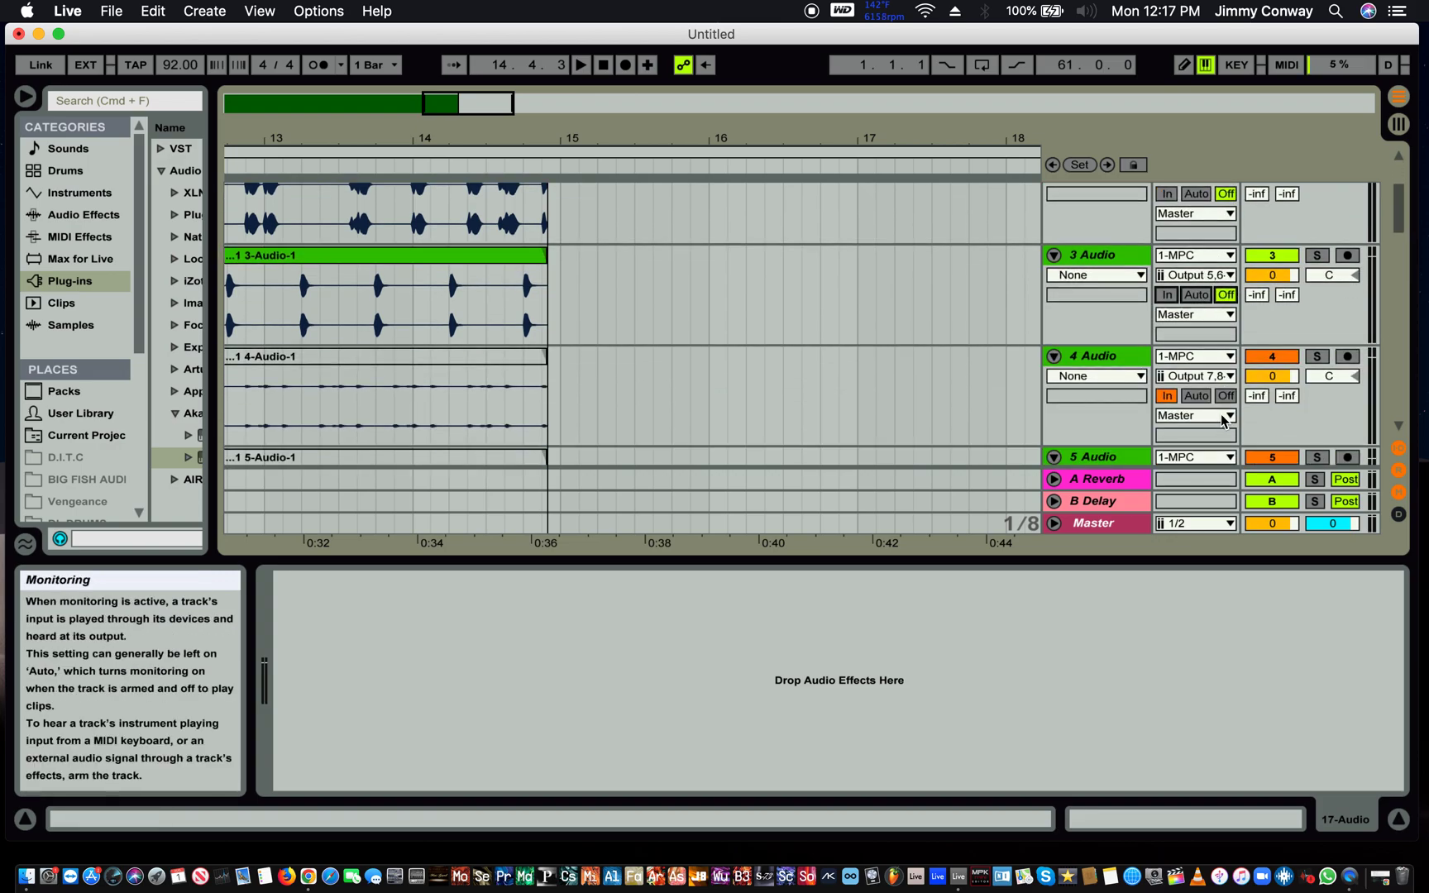
click(1224, 395)
scroll(1224, 397, down, 5)
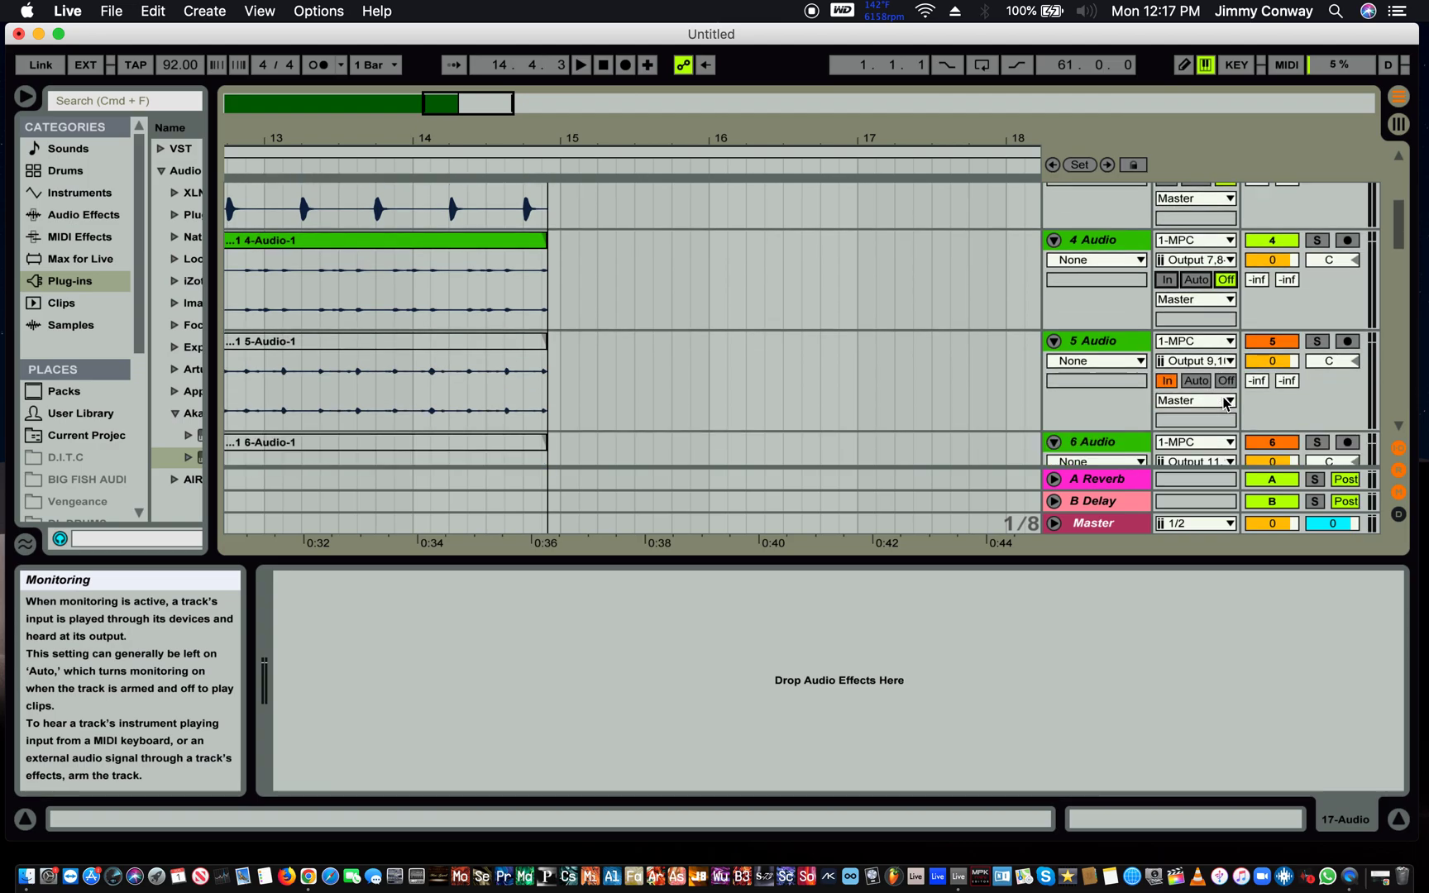
click(1225, 381)
scroll(1227, 383, down, 4)
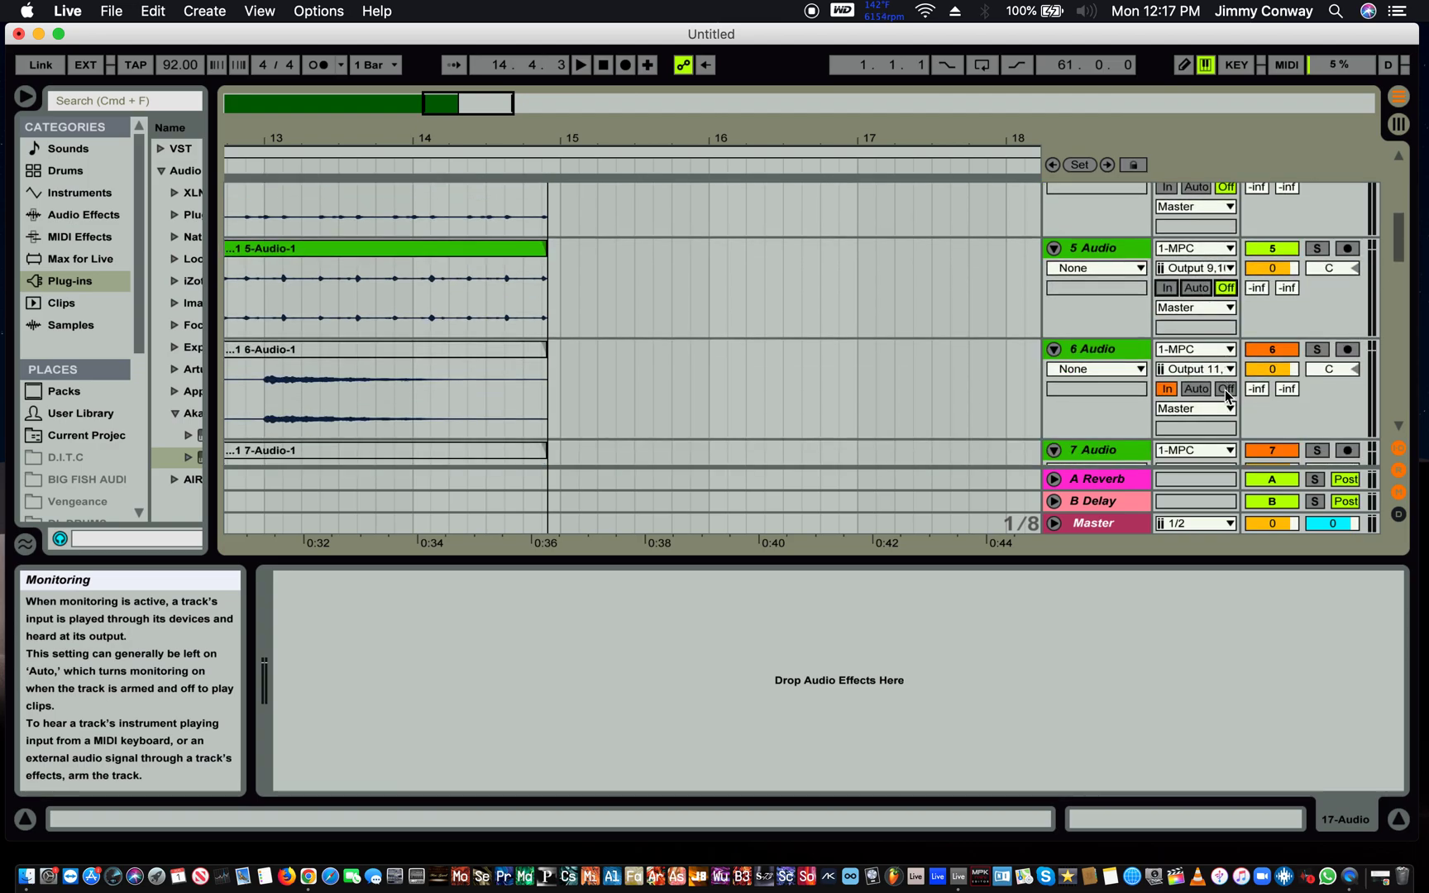
click(1224, 389)
scroll(1224, 387, down, 5)
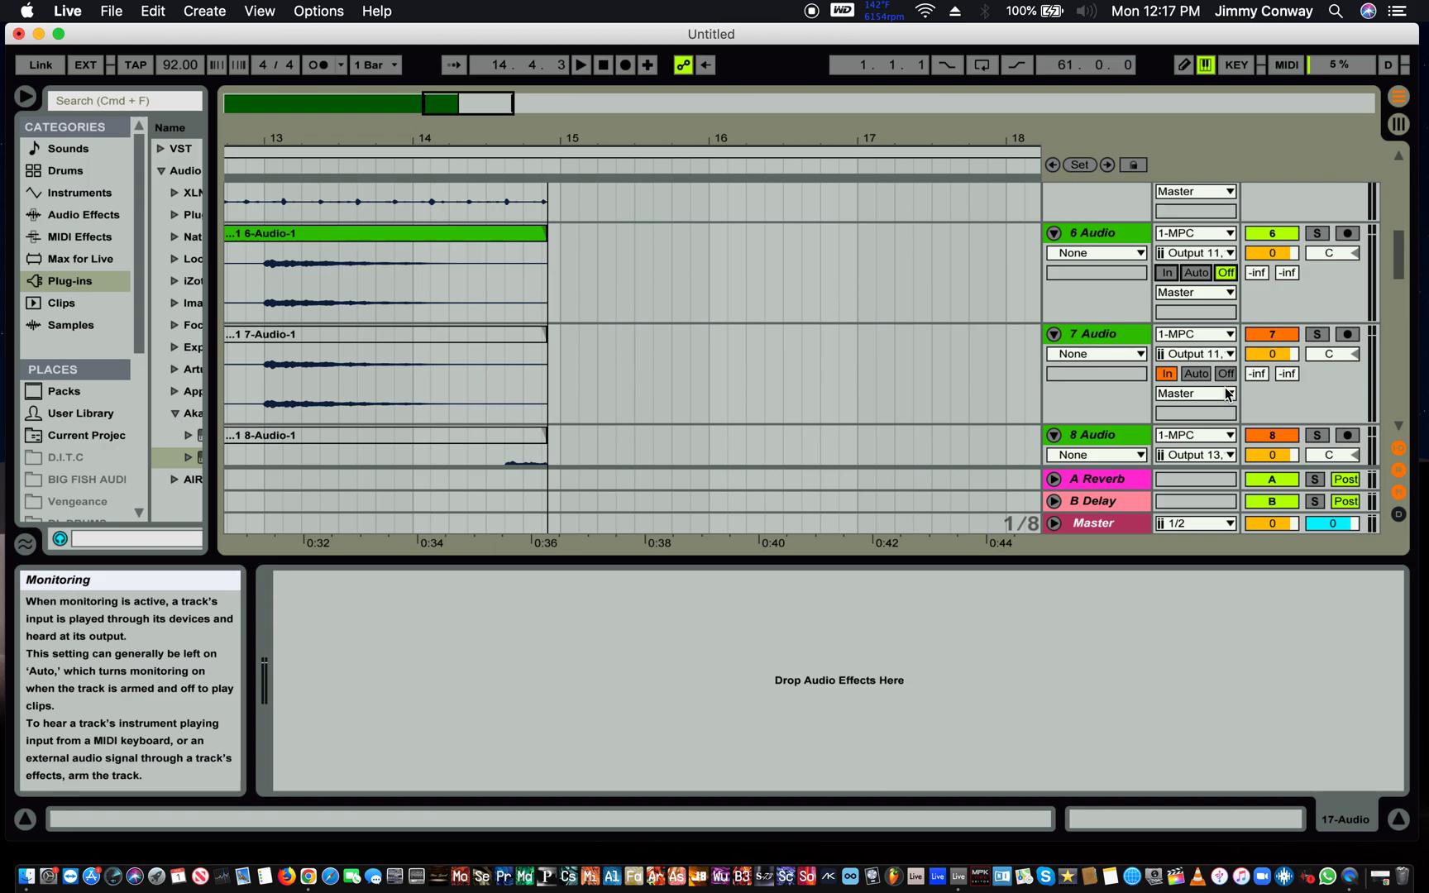
- Turn monitoring Off on 7, 8, 9 and 10 Audio
click(1224, 373)
scroll(1226, 374, down, 5)
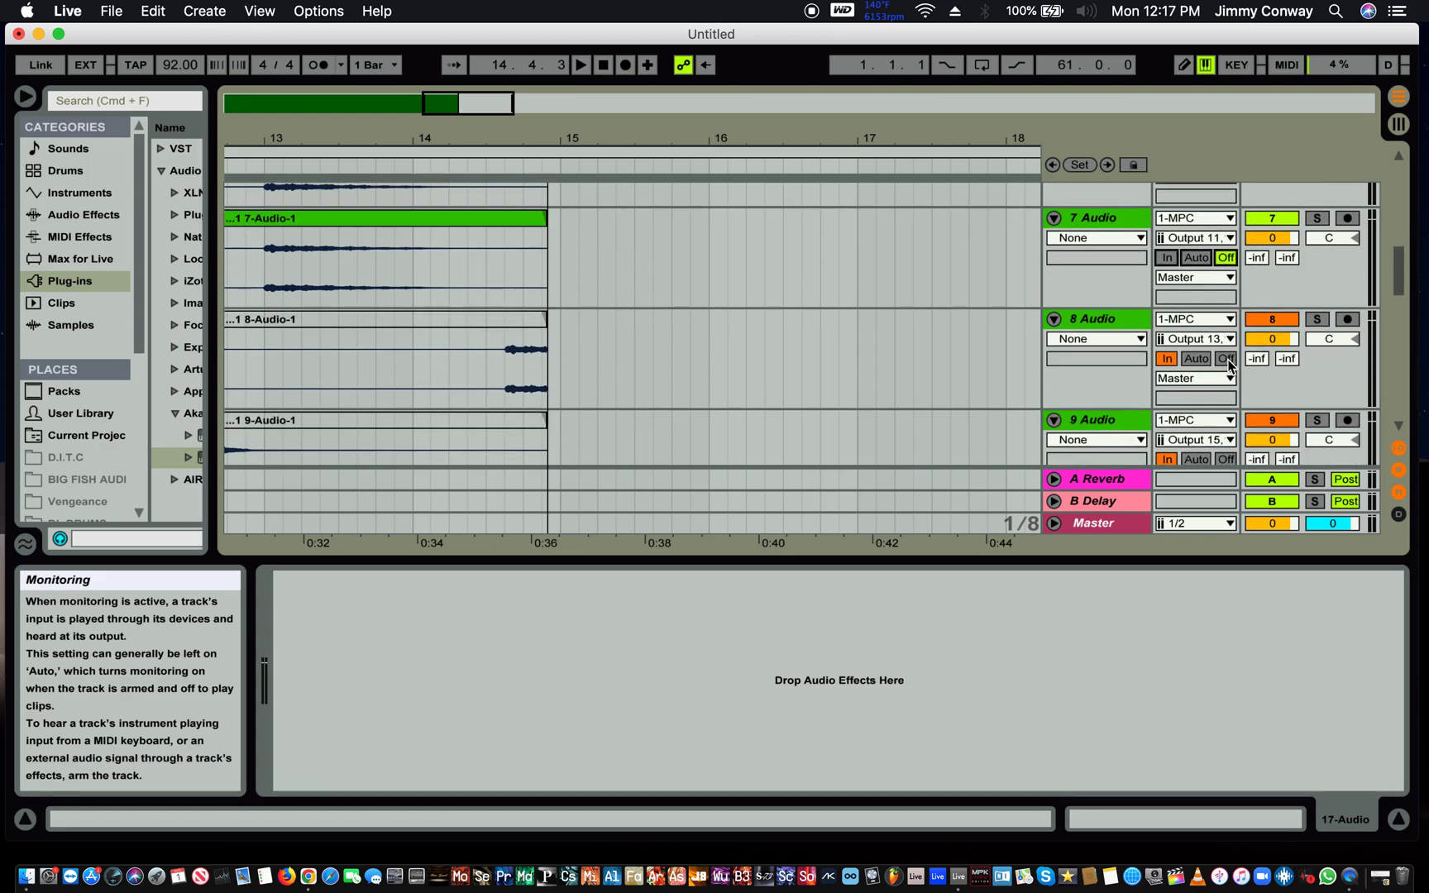
click(1226, 358)
scroll(1228, 363, down, 4)
click(1227, 366)
scroll(1229, 367, down, 4)
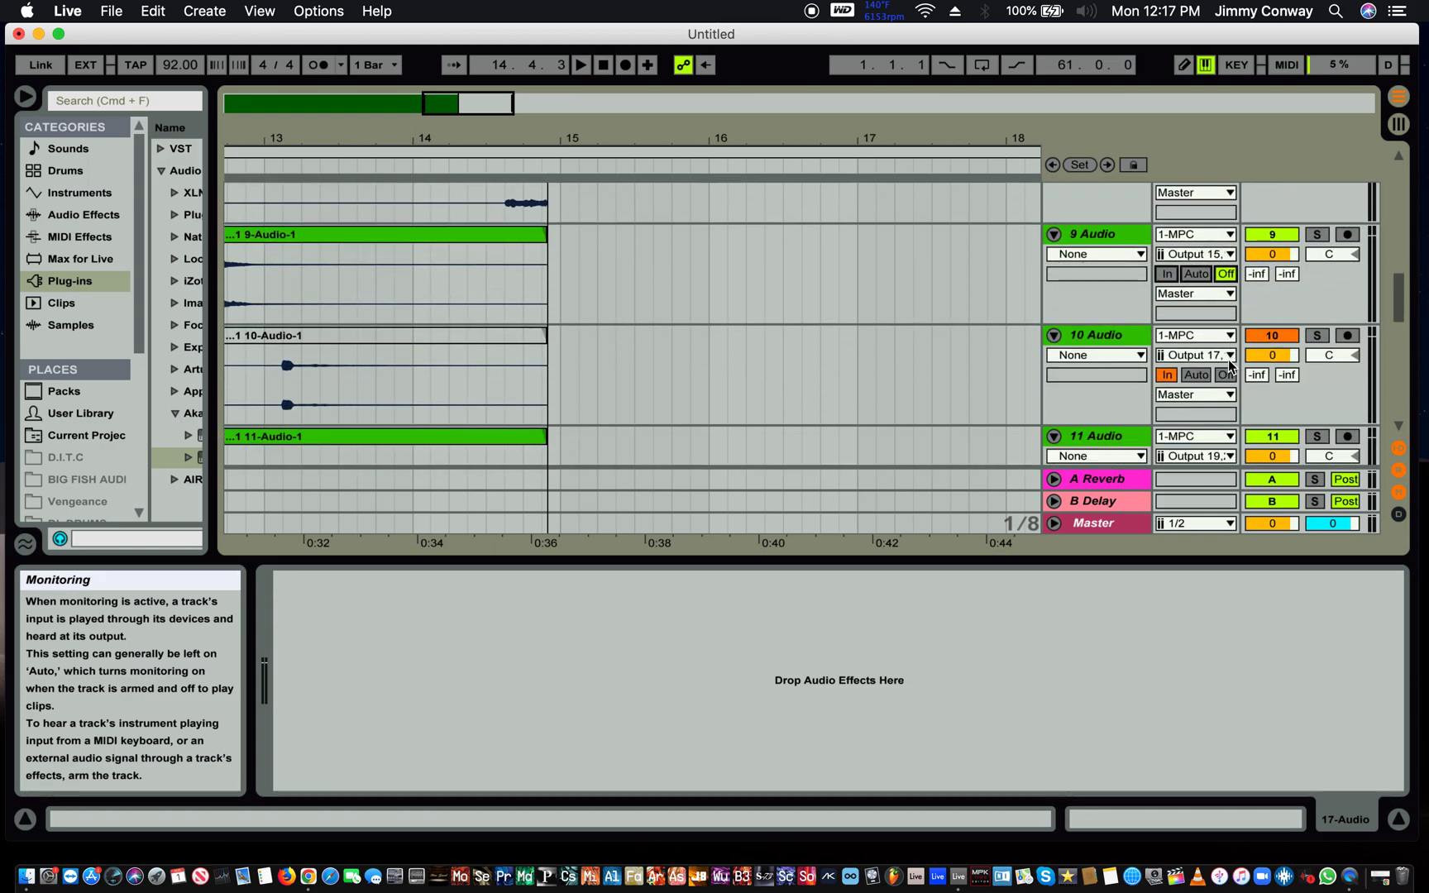
click(1227, 366)
scroll(1228, 372, down, 3)
scroll(1227, 374, up, 20)
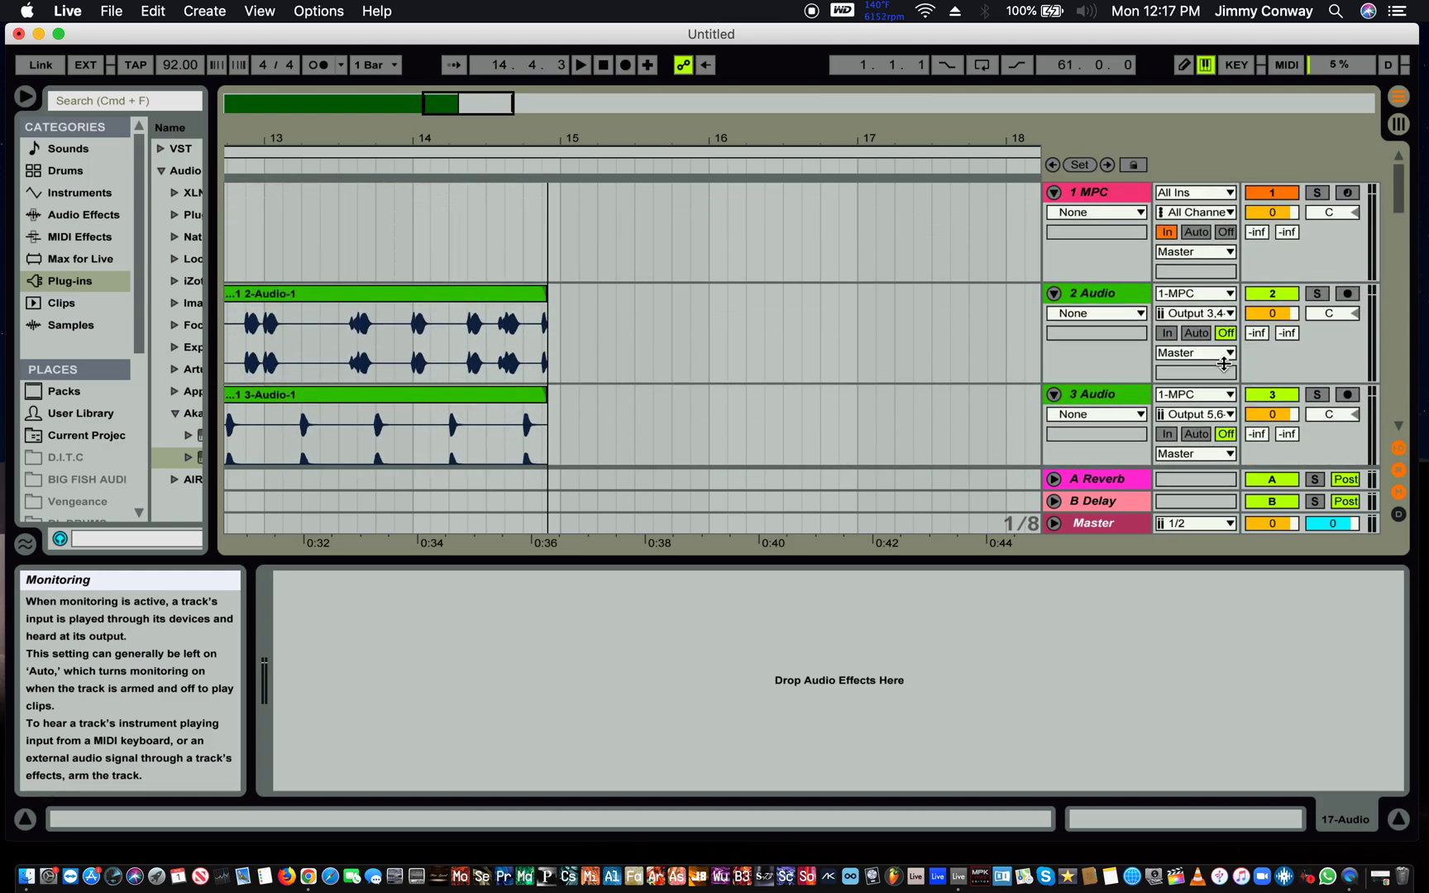
- Switch 1 MPC's monitoring to Off and play the set from the beginning
click(1226, 232)
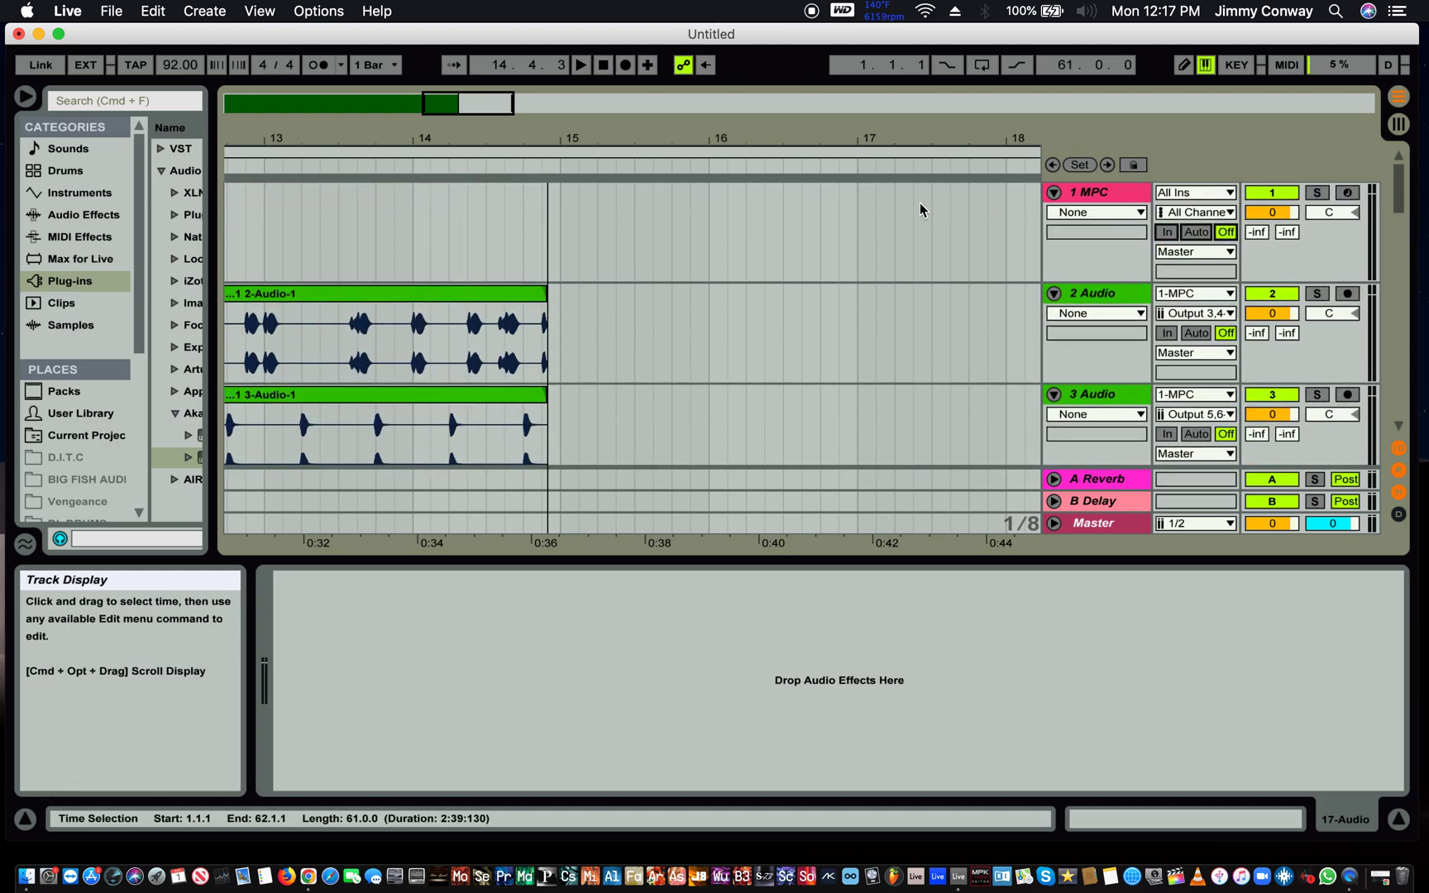
key(space)
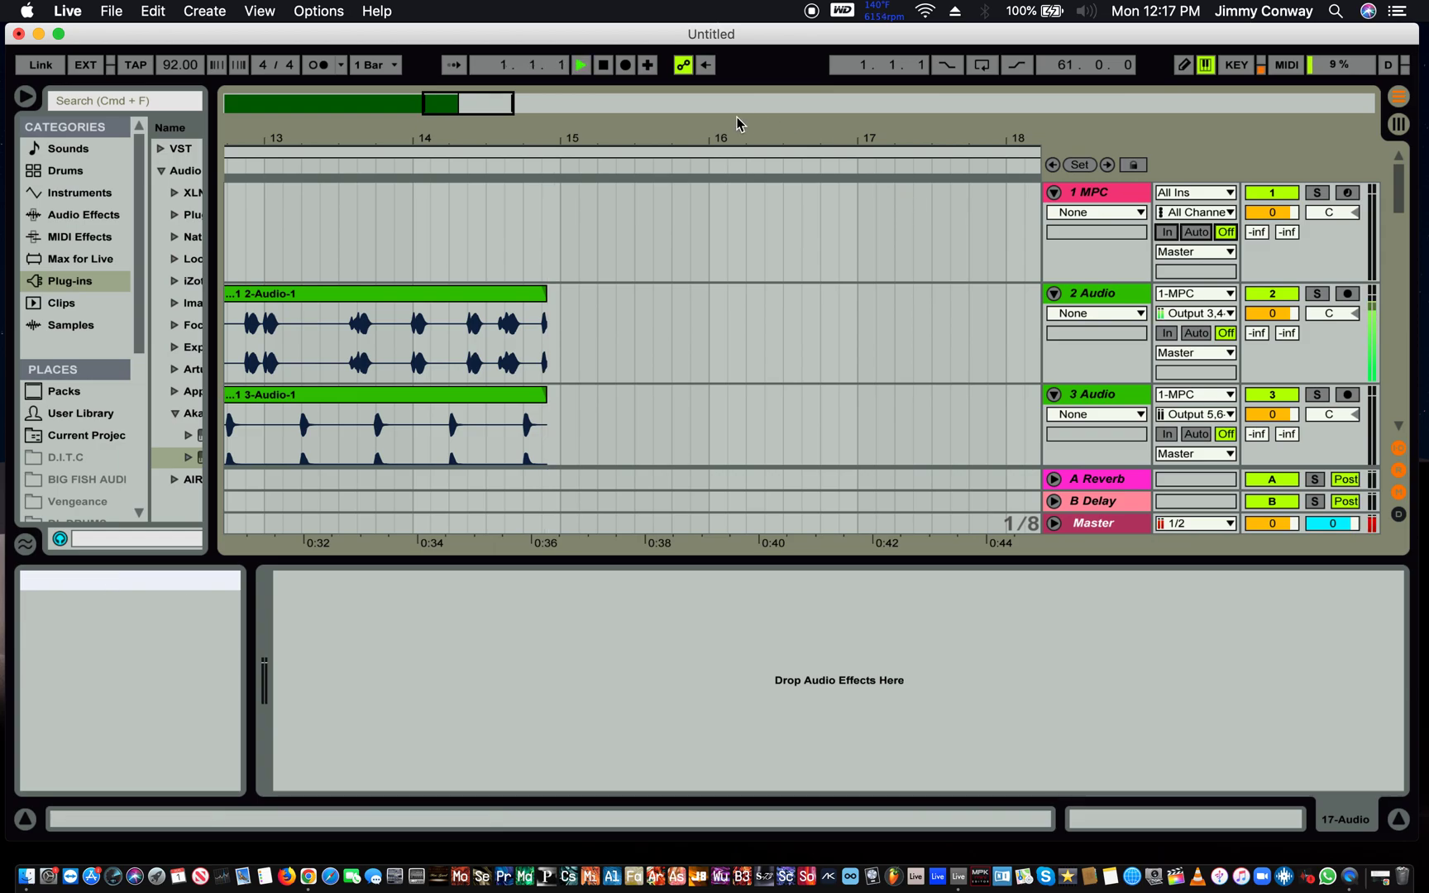
drag(430, 103, 297, 130)
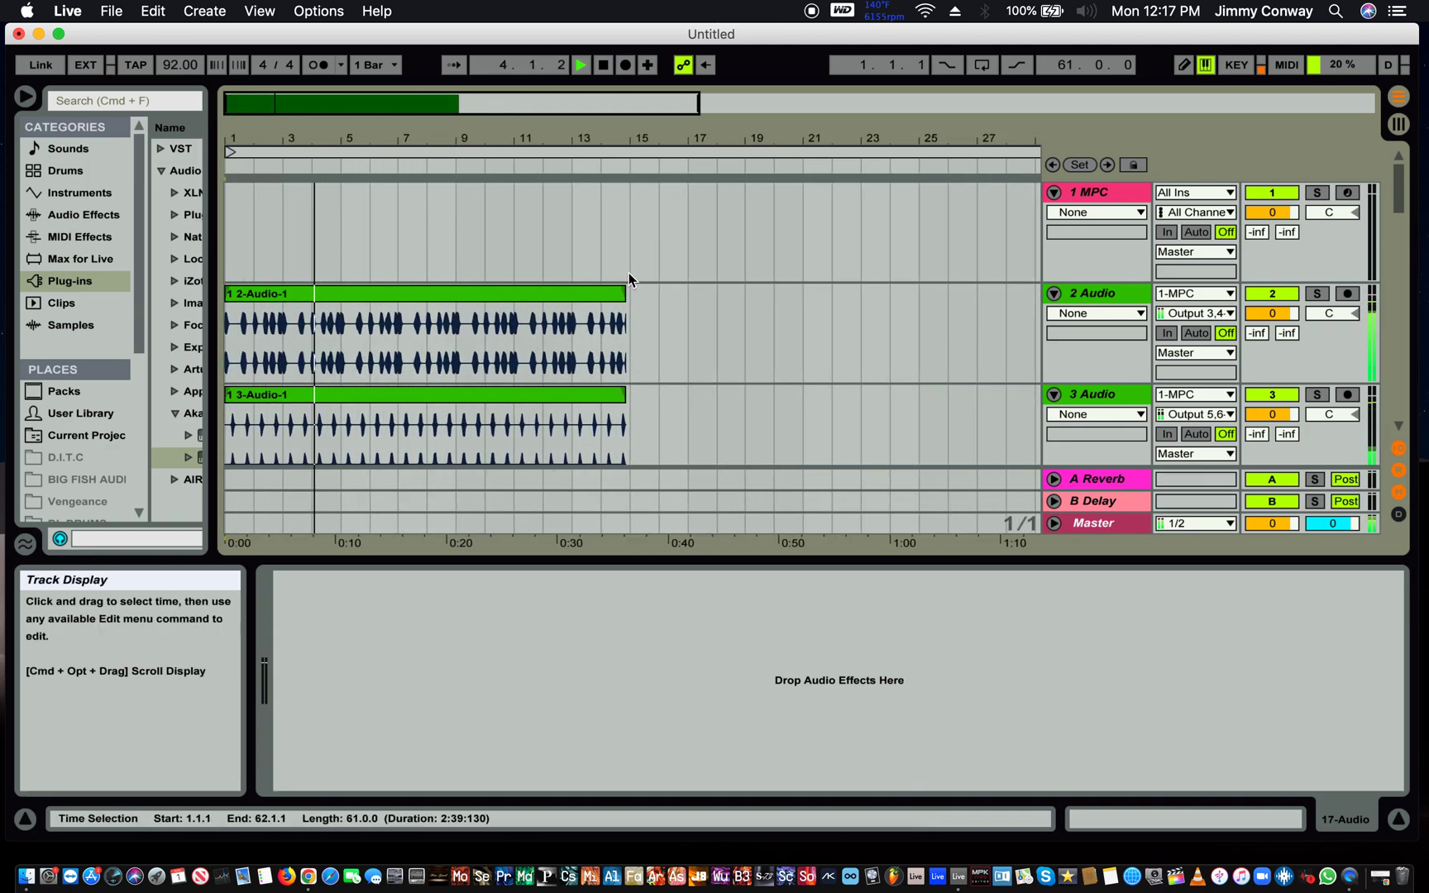
- Trim the 2-Audio-1 clip to end at bar 10, spanning bars 1 to 10
click(607, 287)
drag(608, 287, 486, 290)
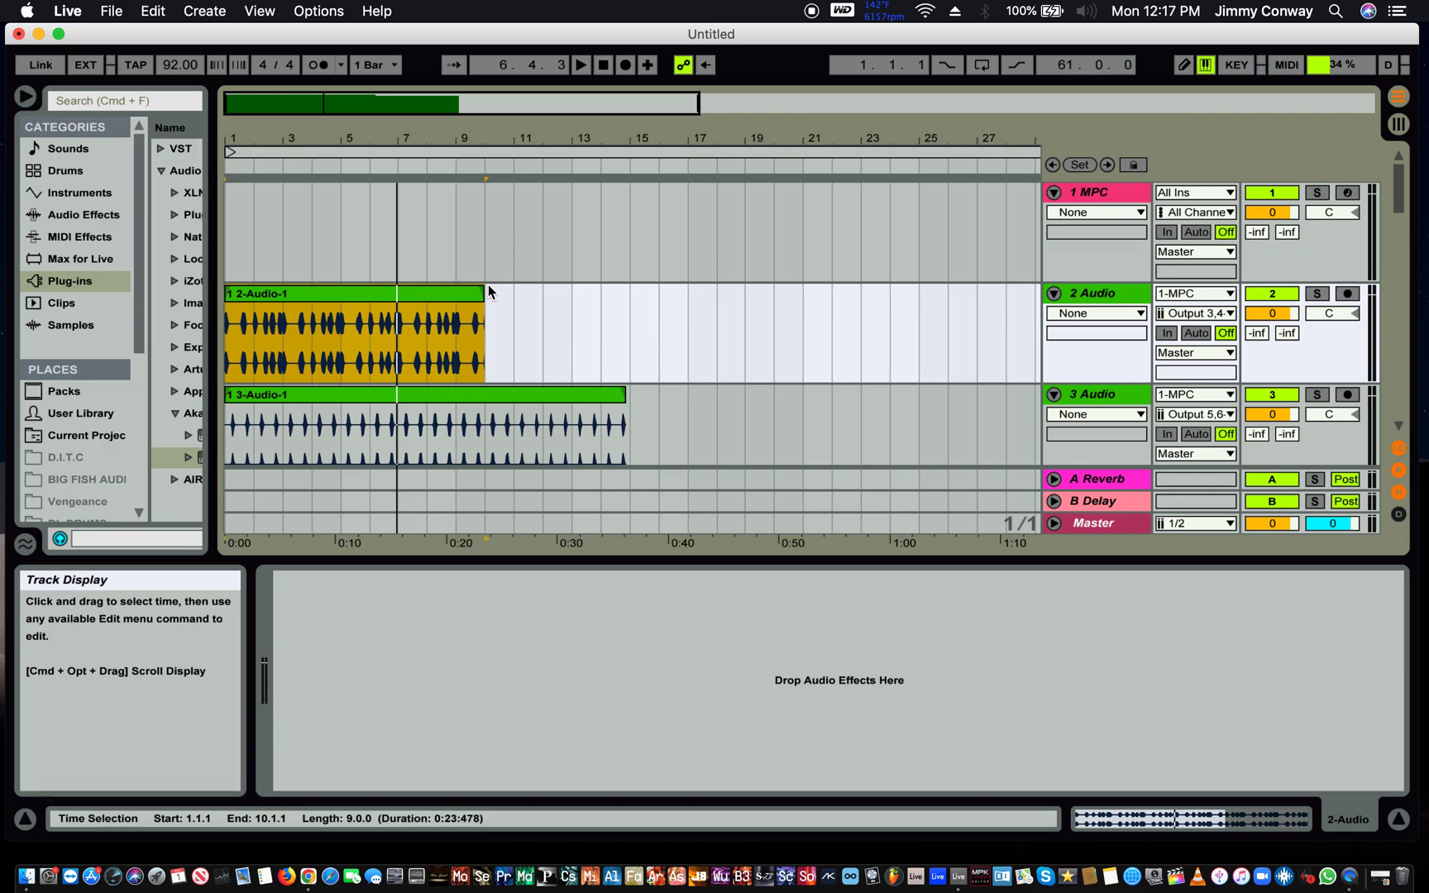
scroll(488, 285, down, 1)
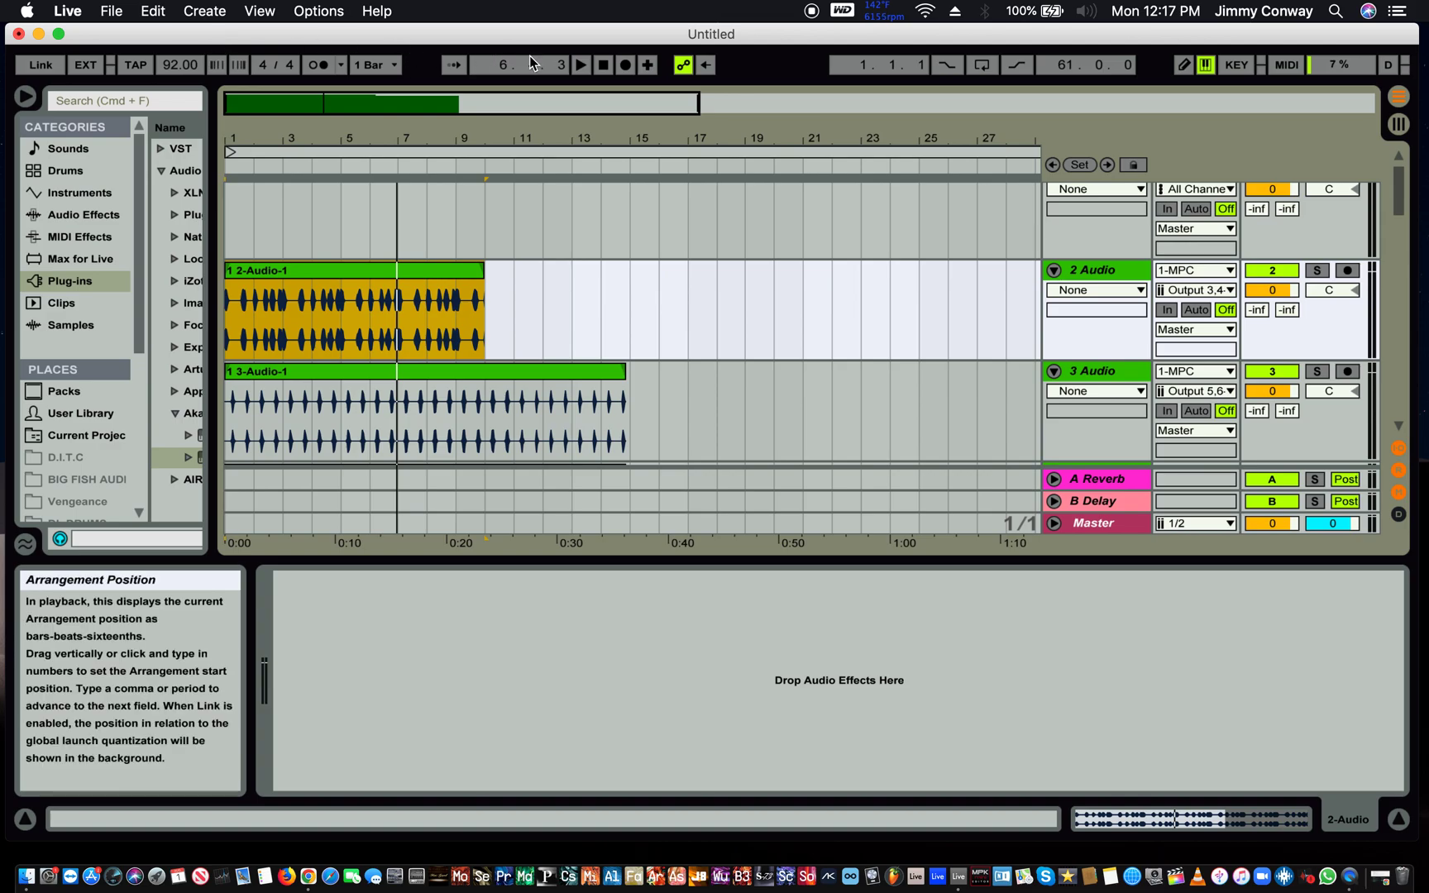
scroll(812, 297, right, 5)
scroll(813, 297, down, 2)
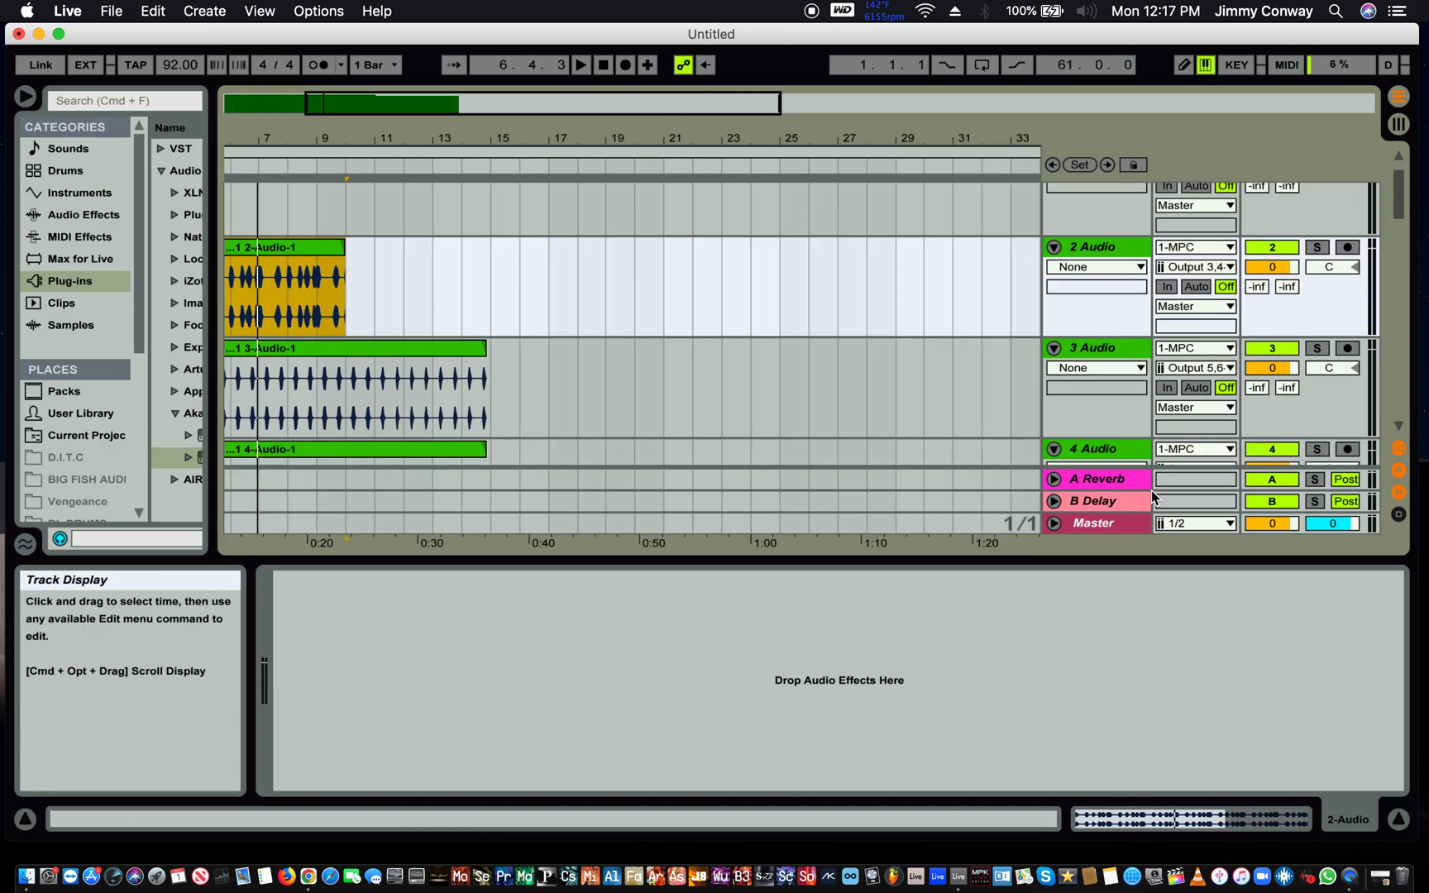
click(65, 14)
mouse_move(105, 7)
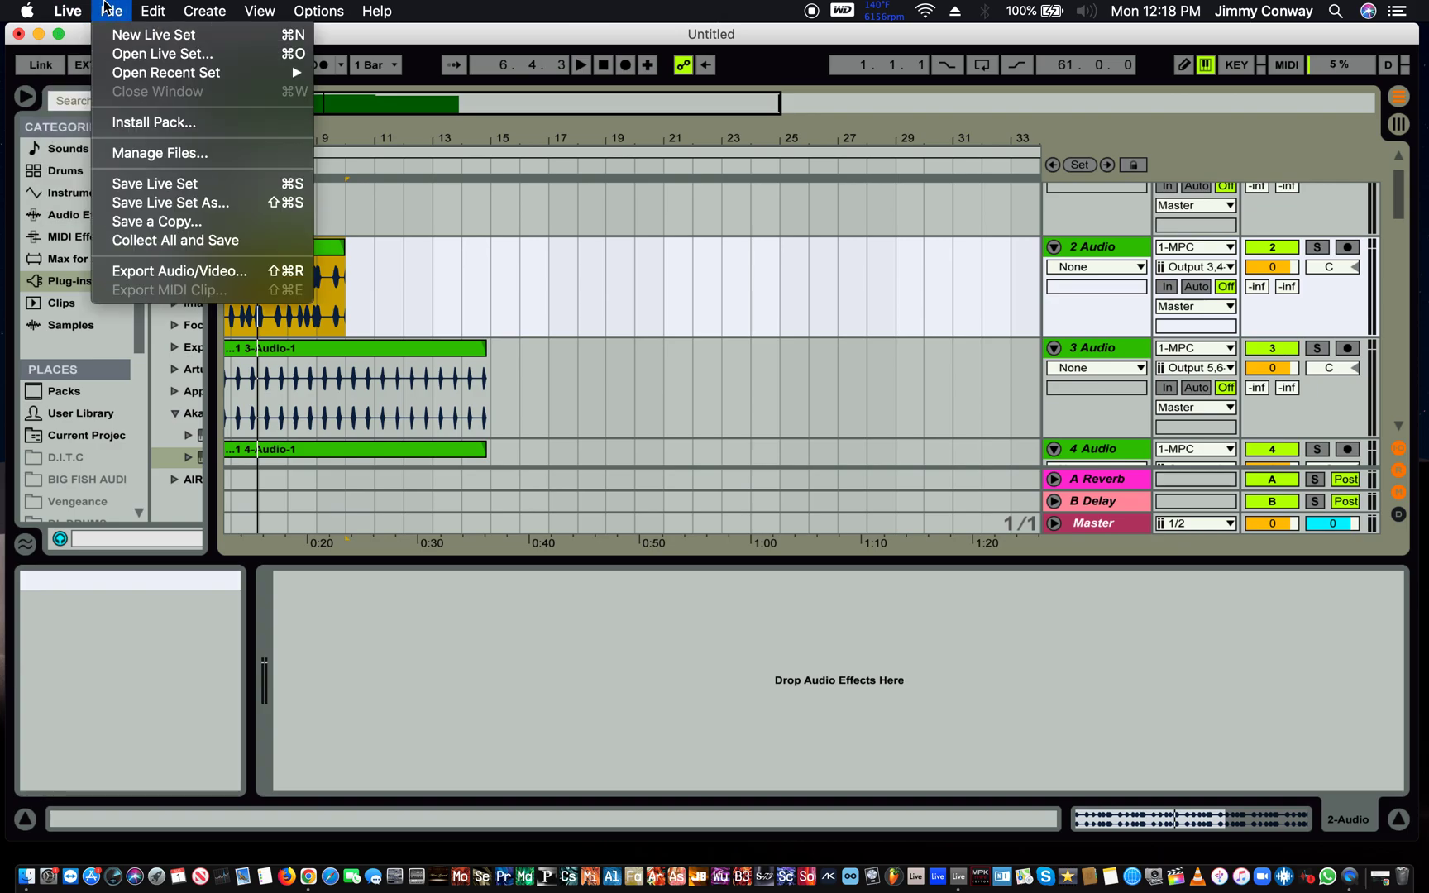
click(130, 205)
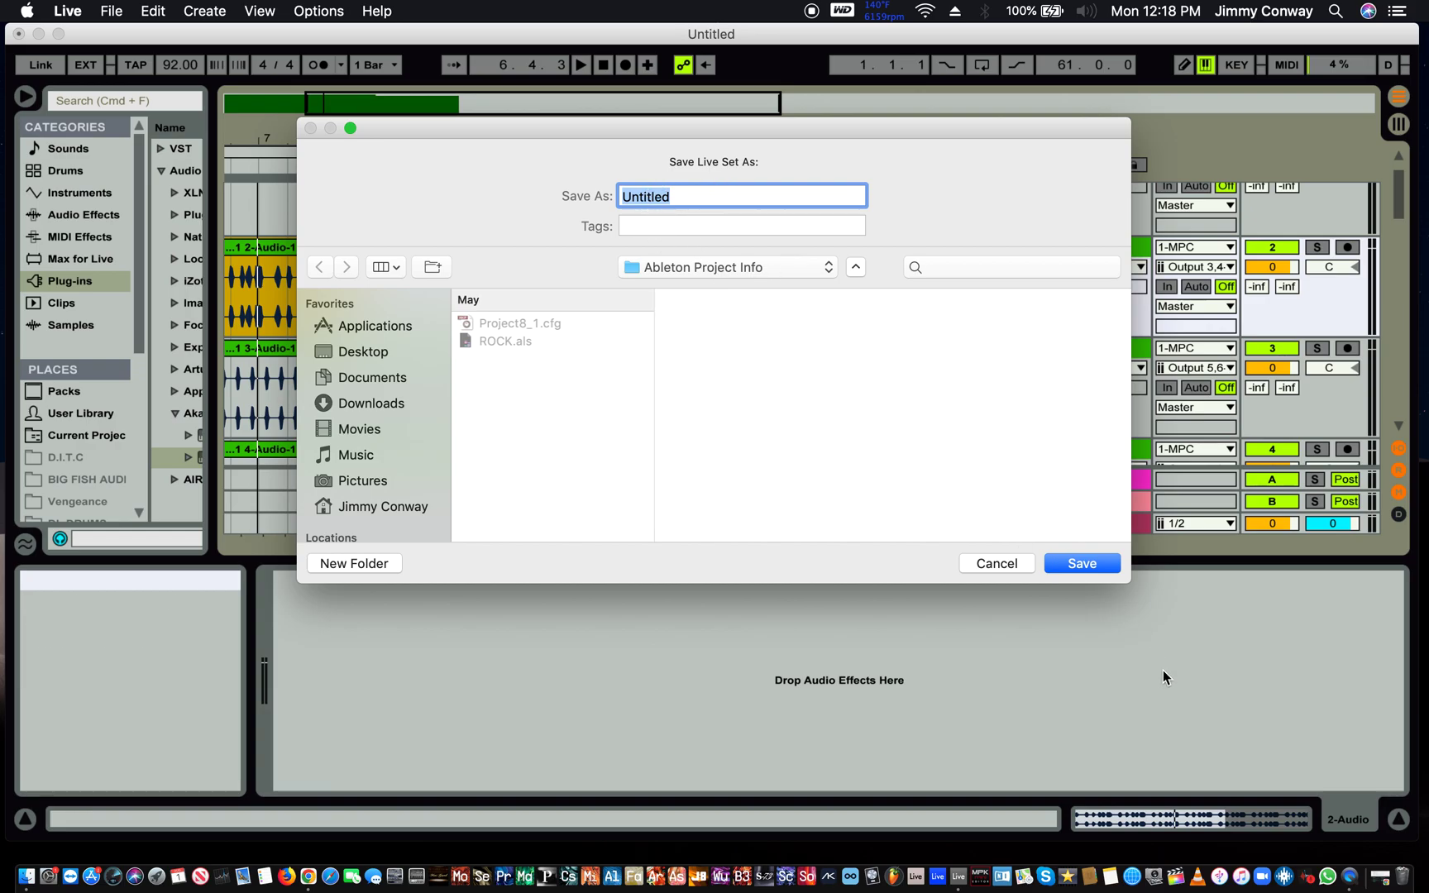
click(1008, 564)
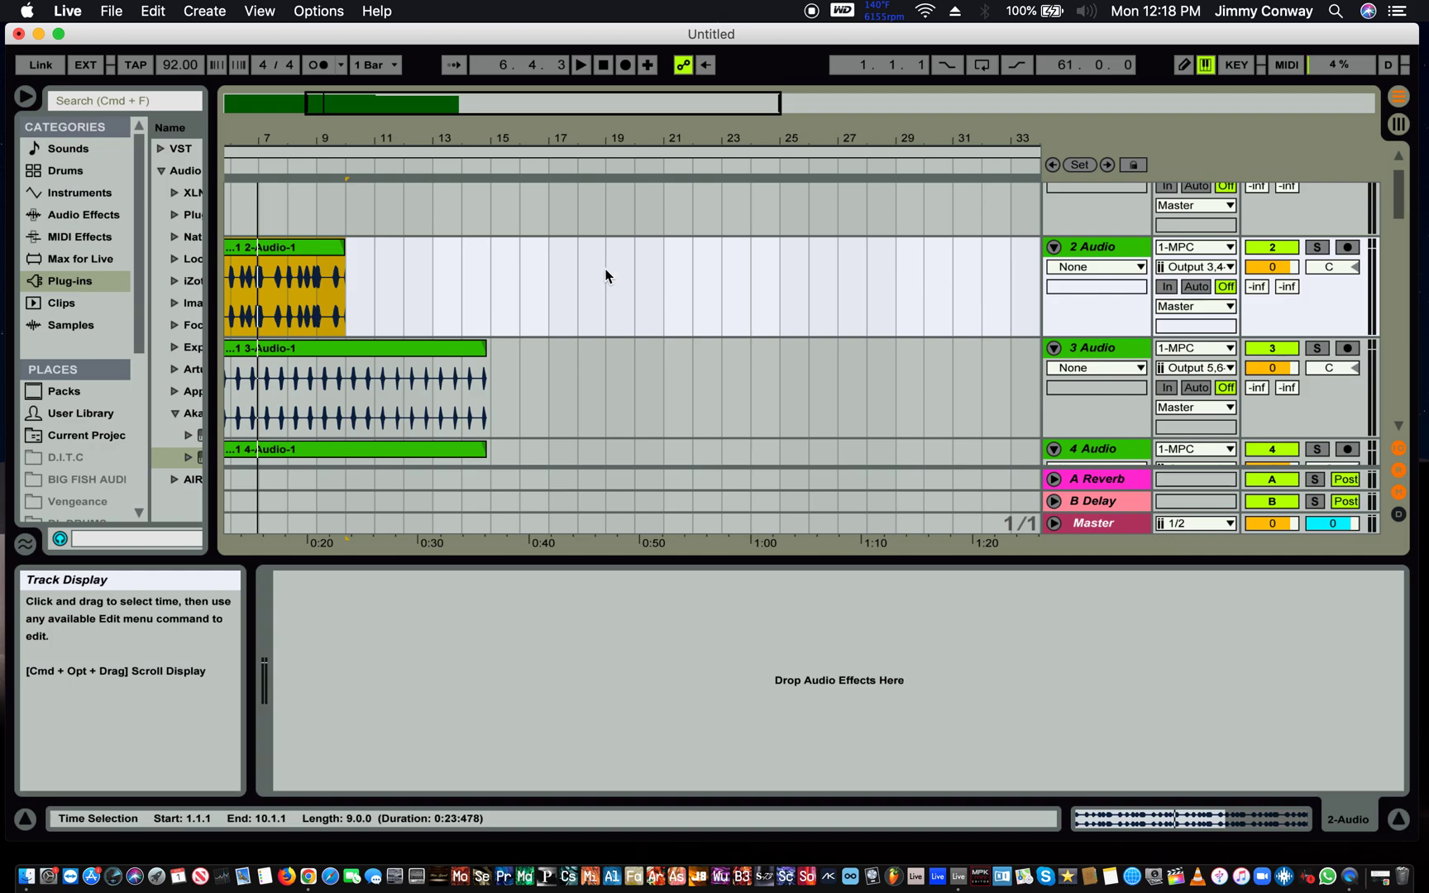
click(99, 5)
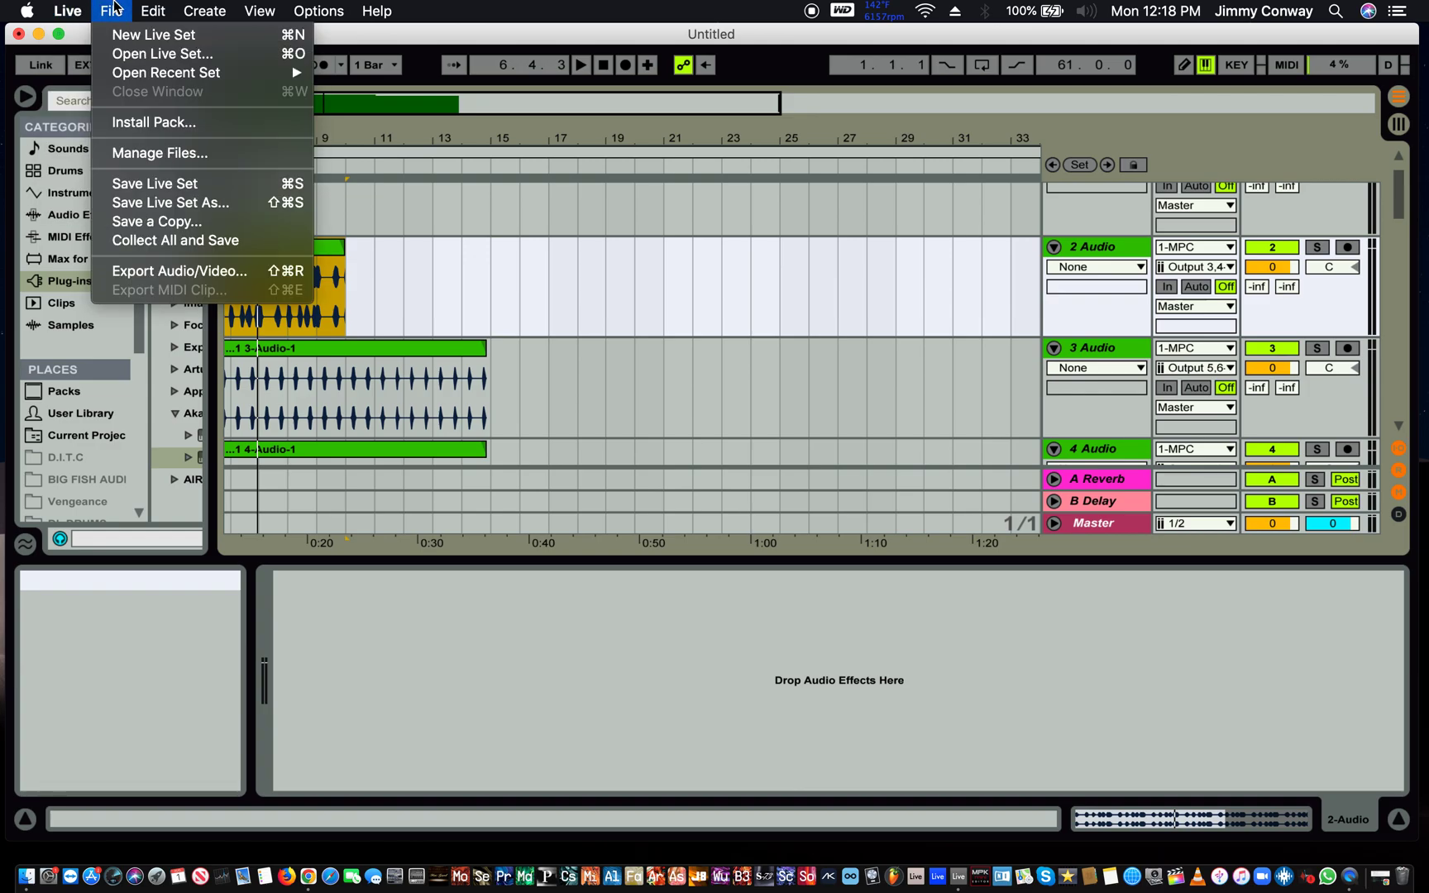
mouse_move(82, 6)
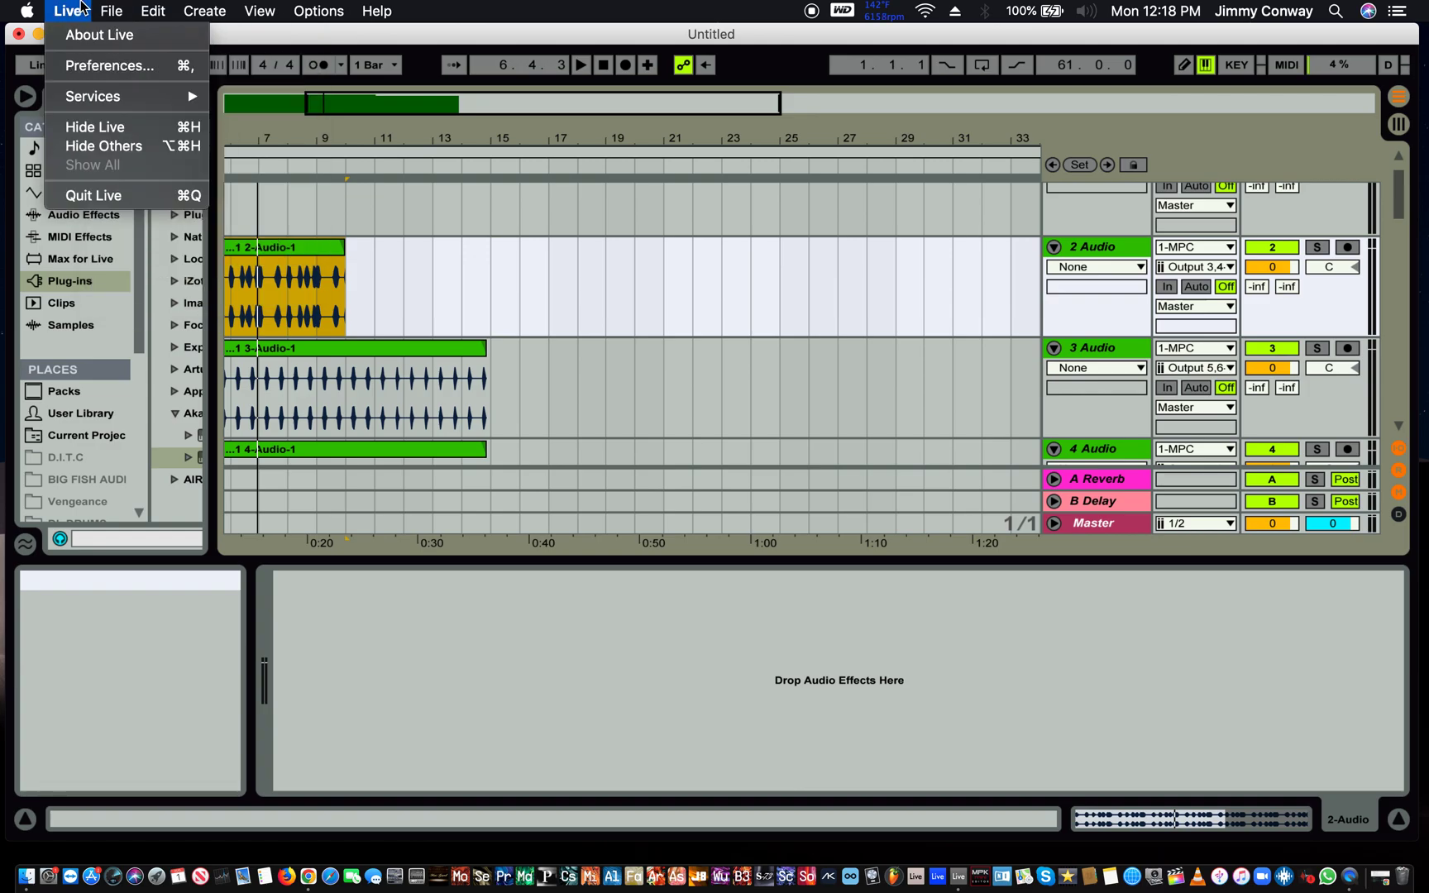
mouse_move(201, 10)
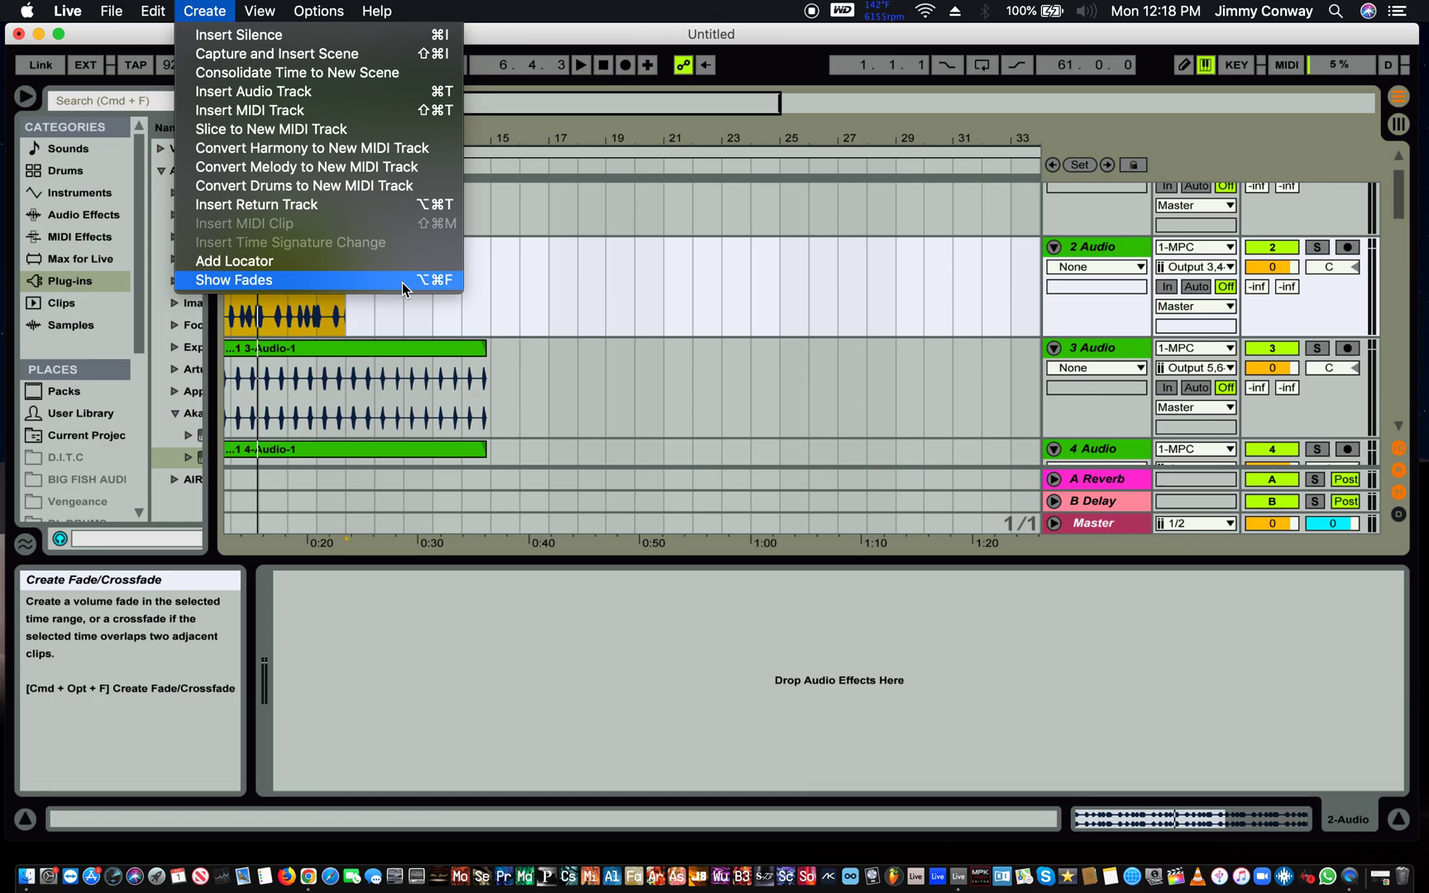
click(402, 325)
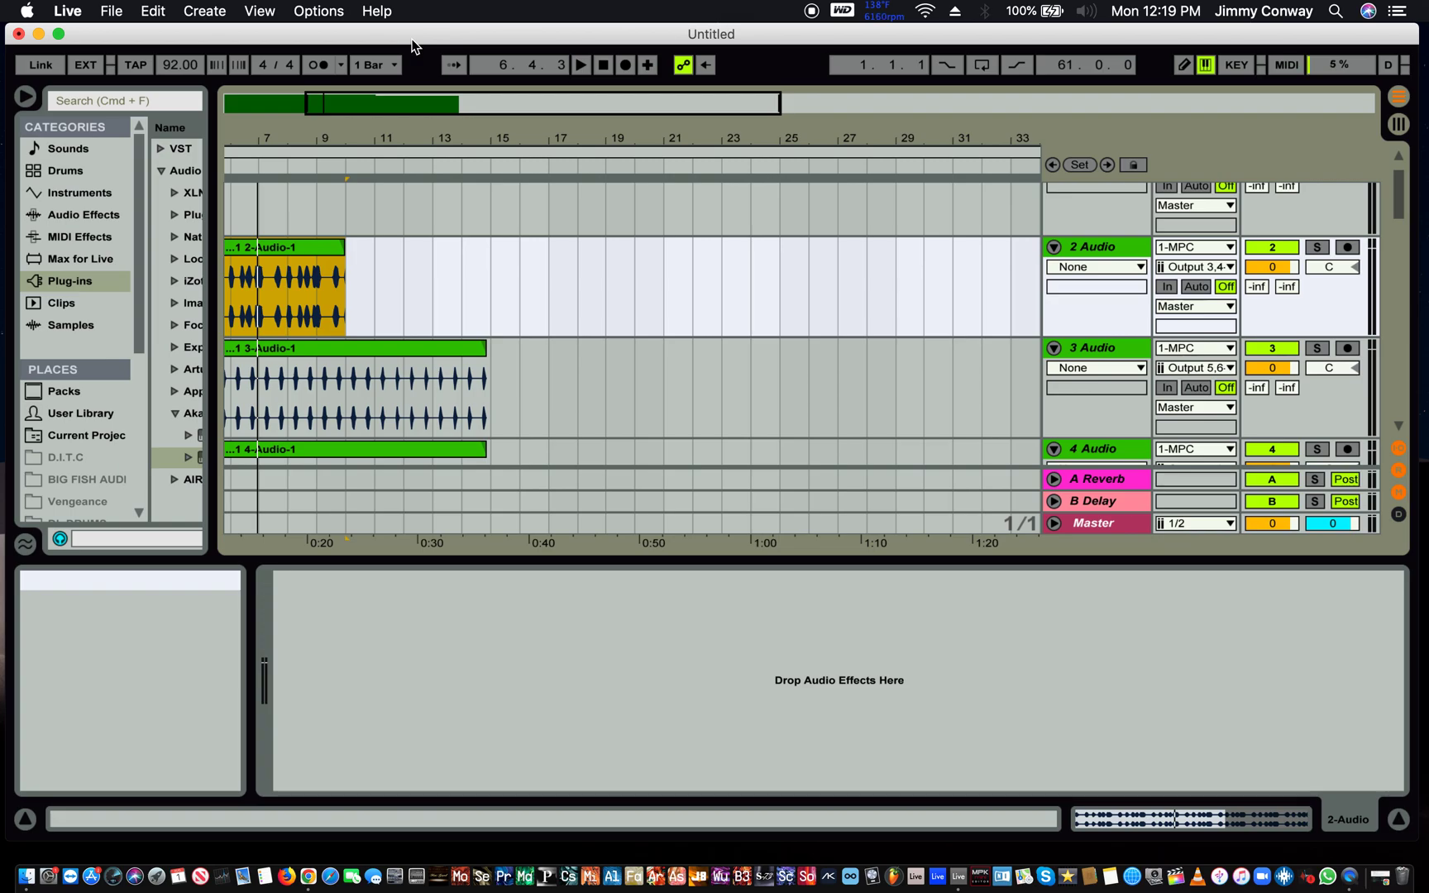
drag(411, 45, 410, 45)
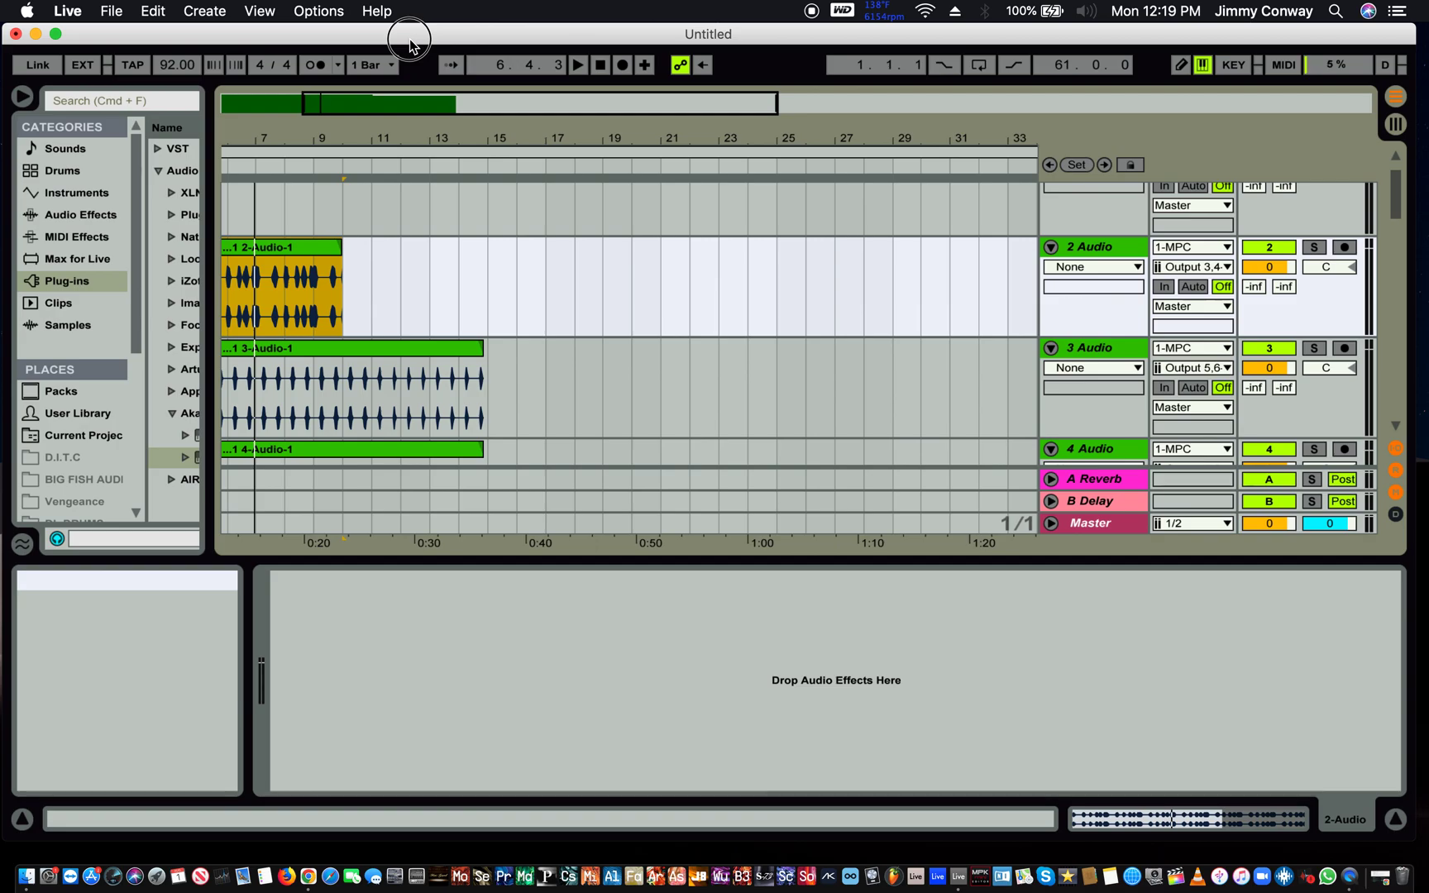
drag(410, 45, 411, 46)
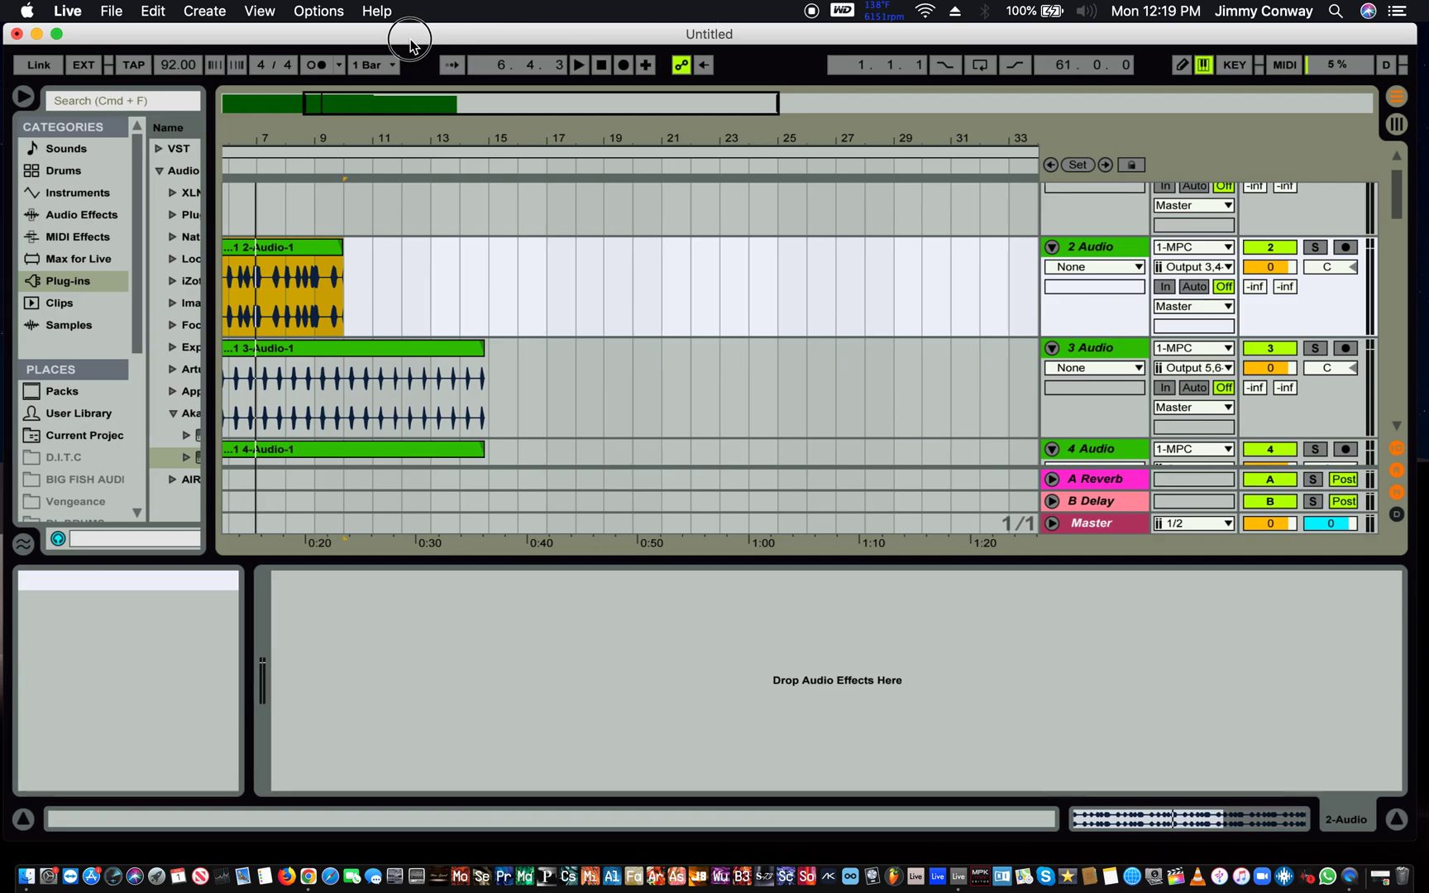